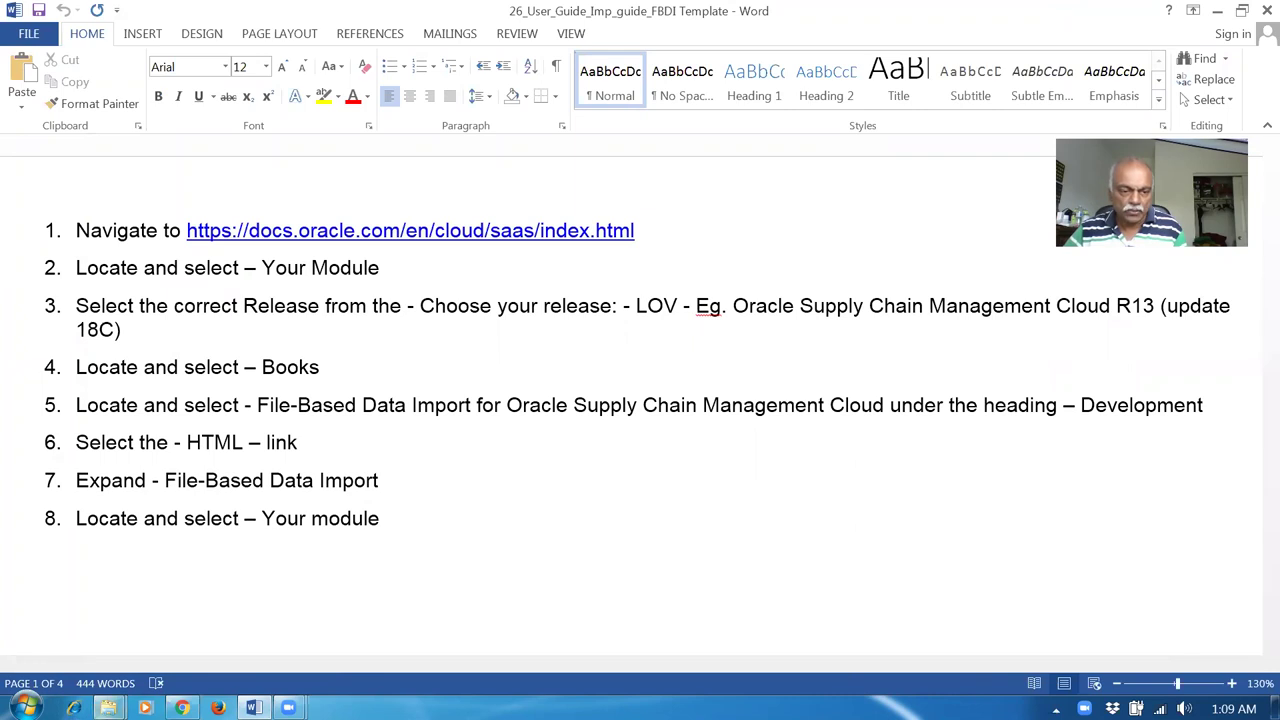
# Show the 26_User_Guide_Imp_guide_FBDI Template file in the Fusion_Additional_Docs_Records folder, and return to the open Word document.
pyautogui.moveTo(108, 707)
pyautogui.click(121, 656)
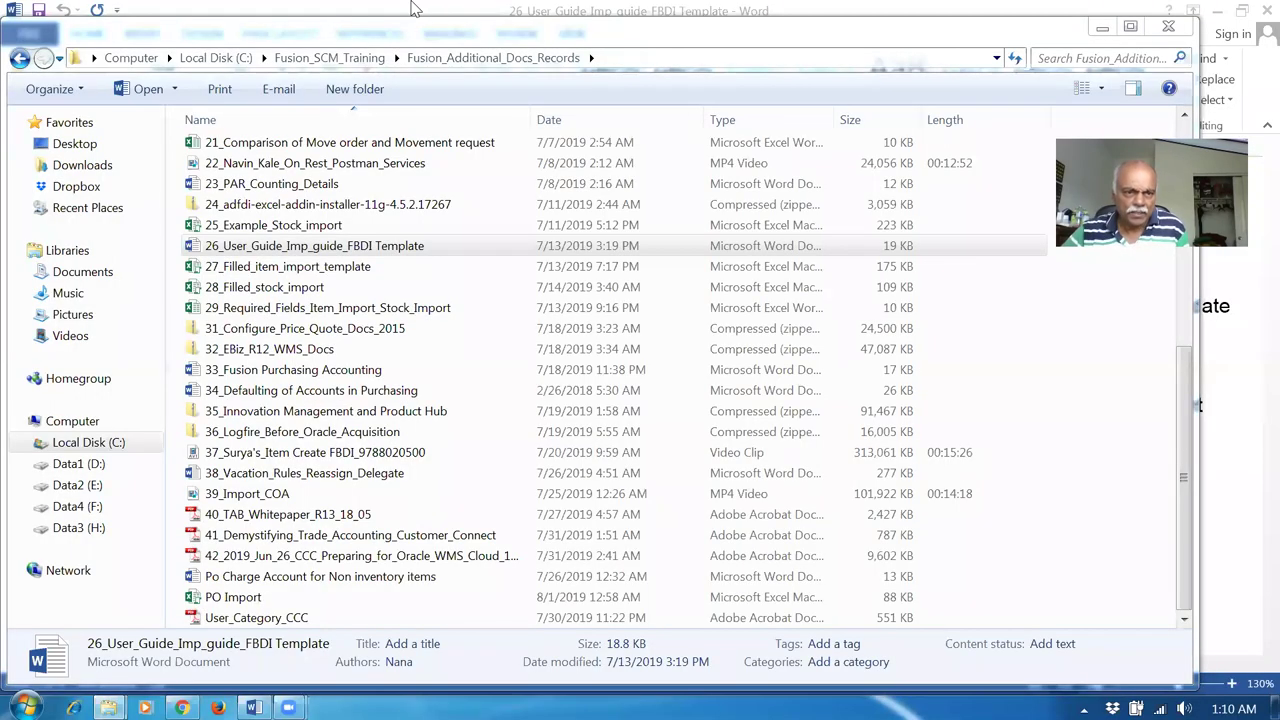
pyautogui.click(310, 252)
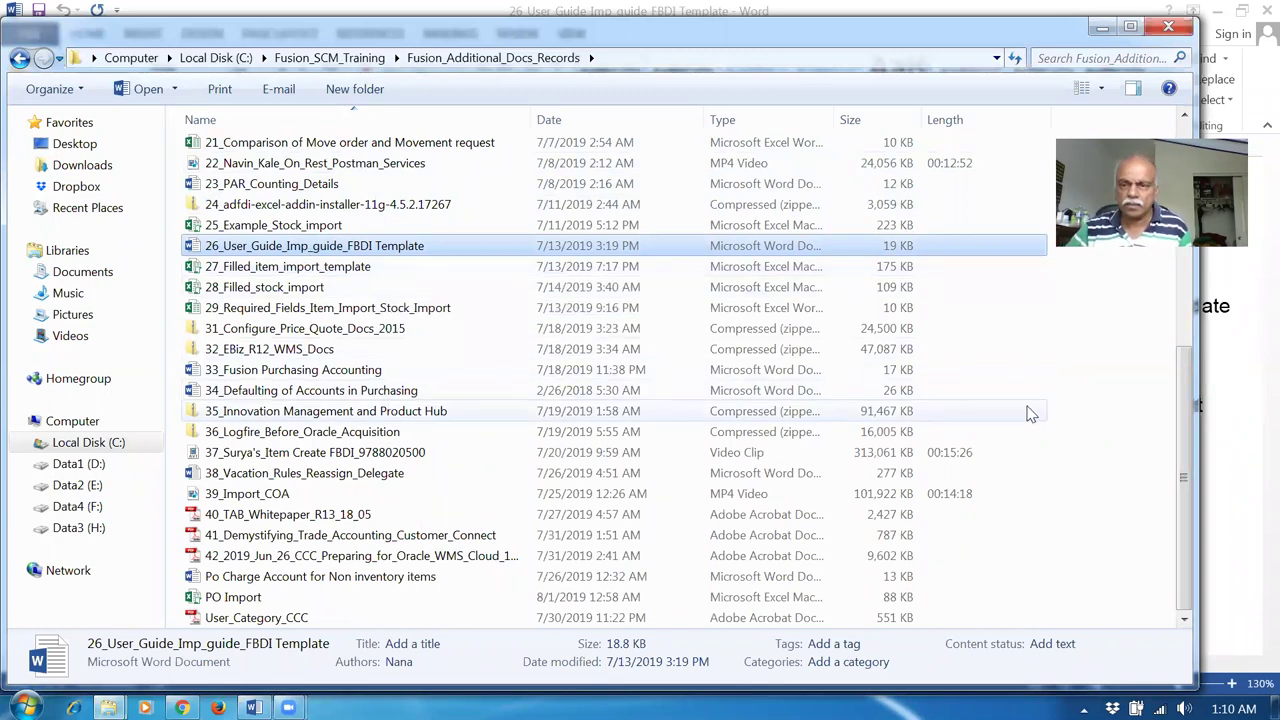
pyautogui.click(1102, 26)
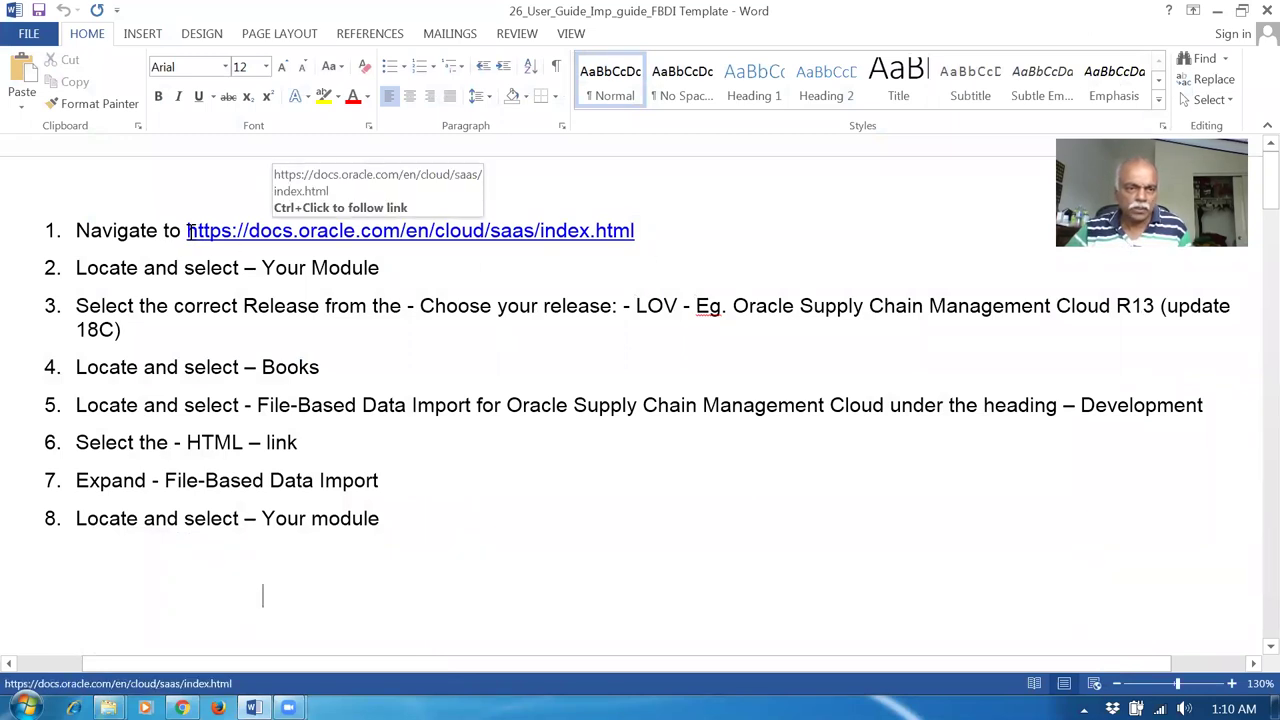
pyautogui.moveTo(187, 231); pyautogui.dragTo(657, 237)
pyautogui.hotkey('ctrl', 'c')
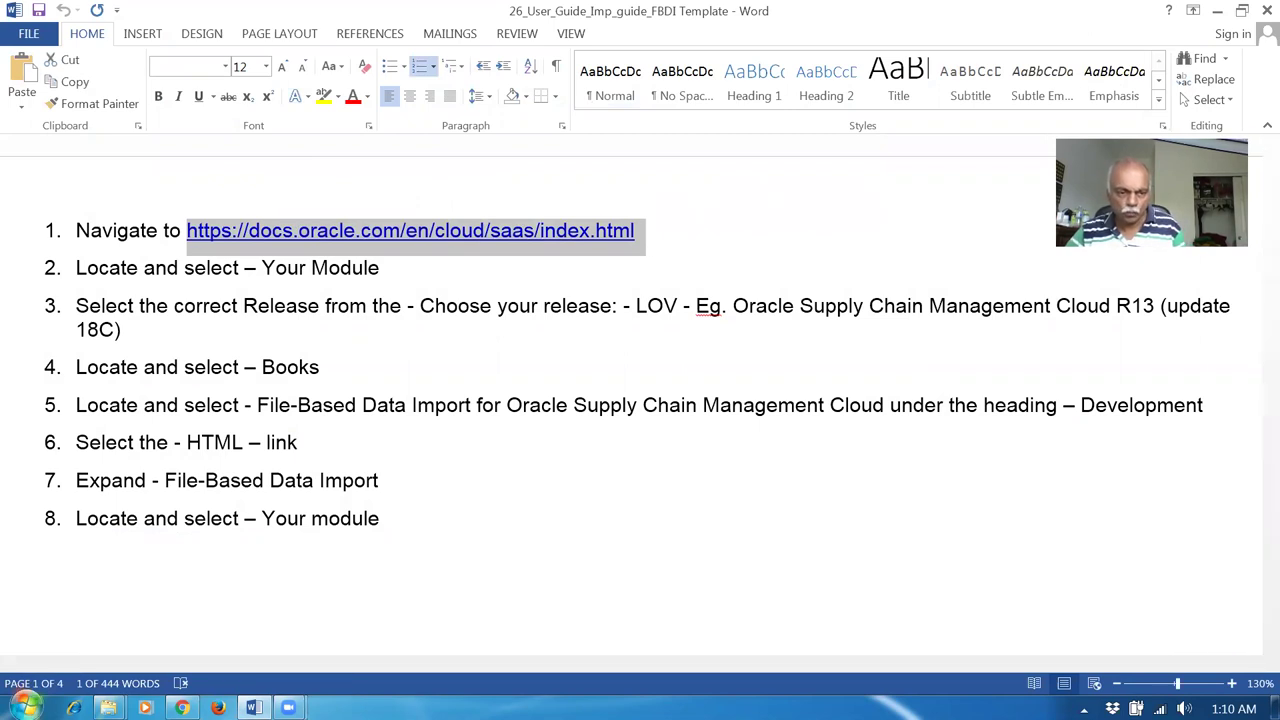
pyautogui.click(182, 707)
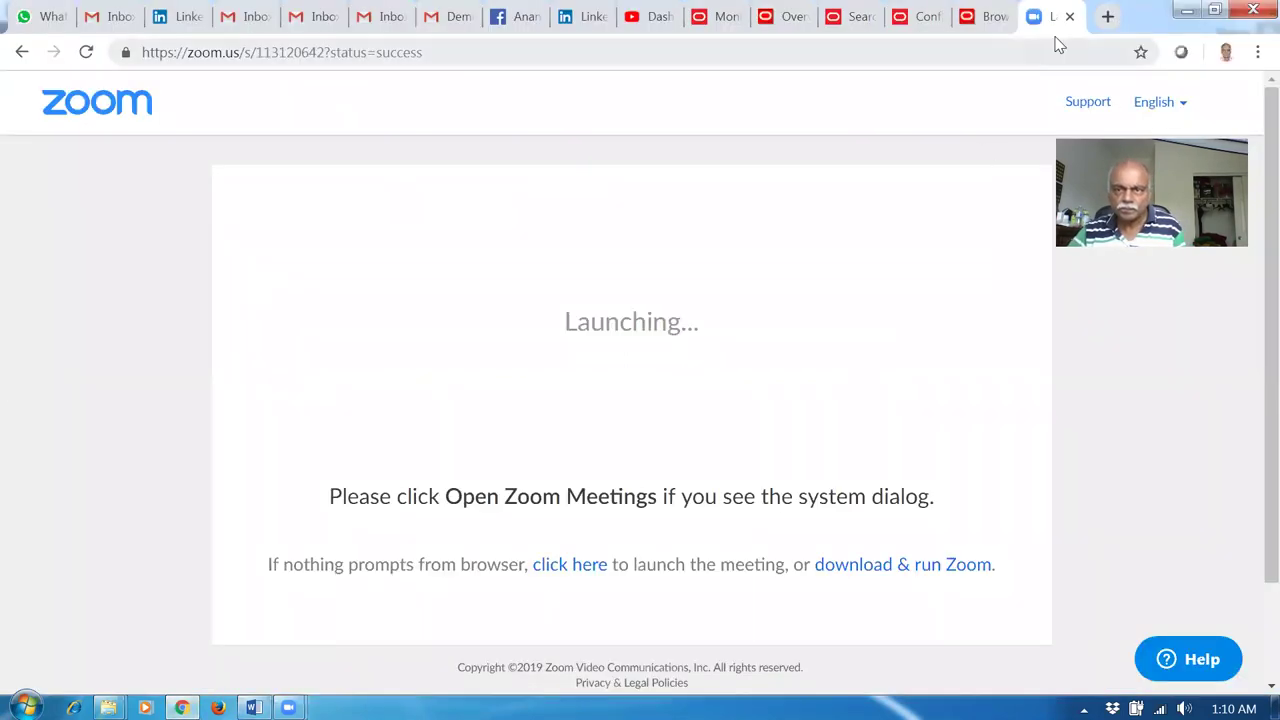
pyautogui.click(908, 52)
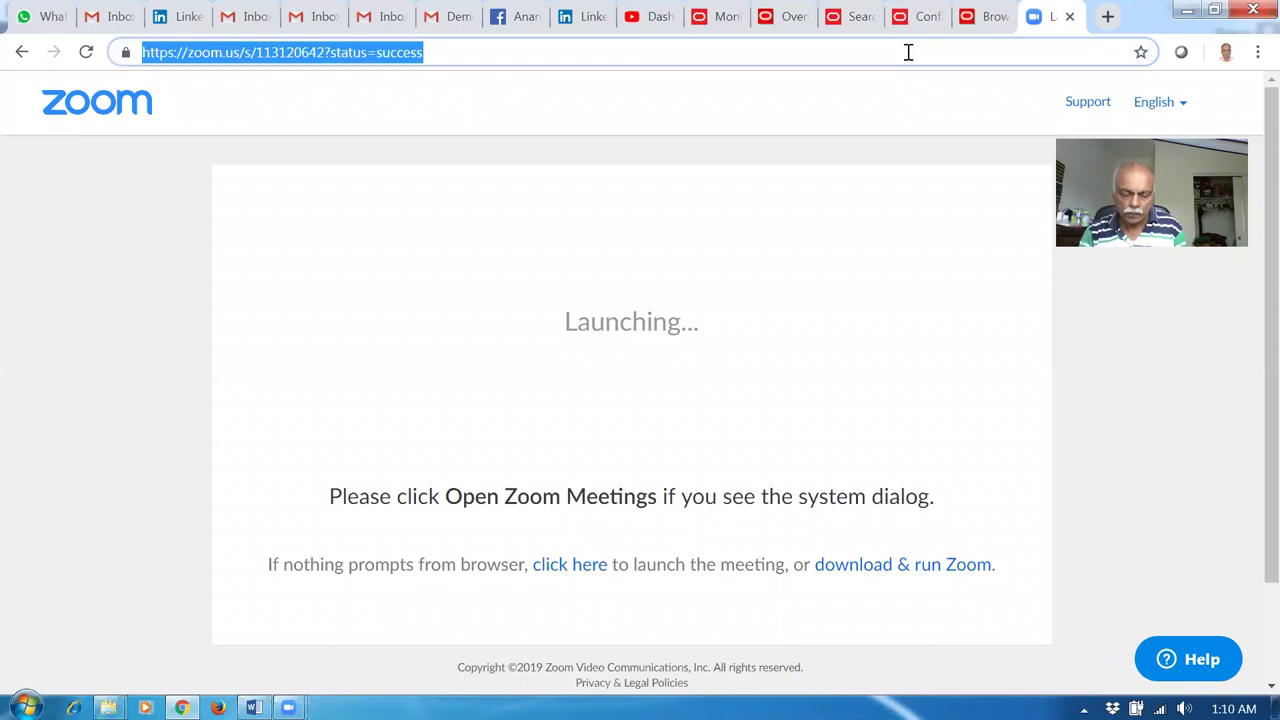
pyautogui.hotkey('ctrl', 'v')
pyautogui.press('Return')
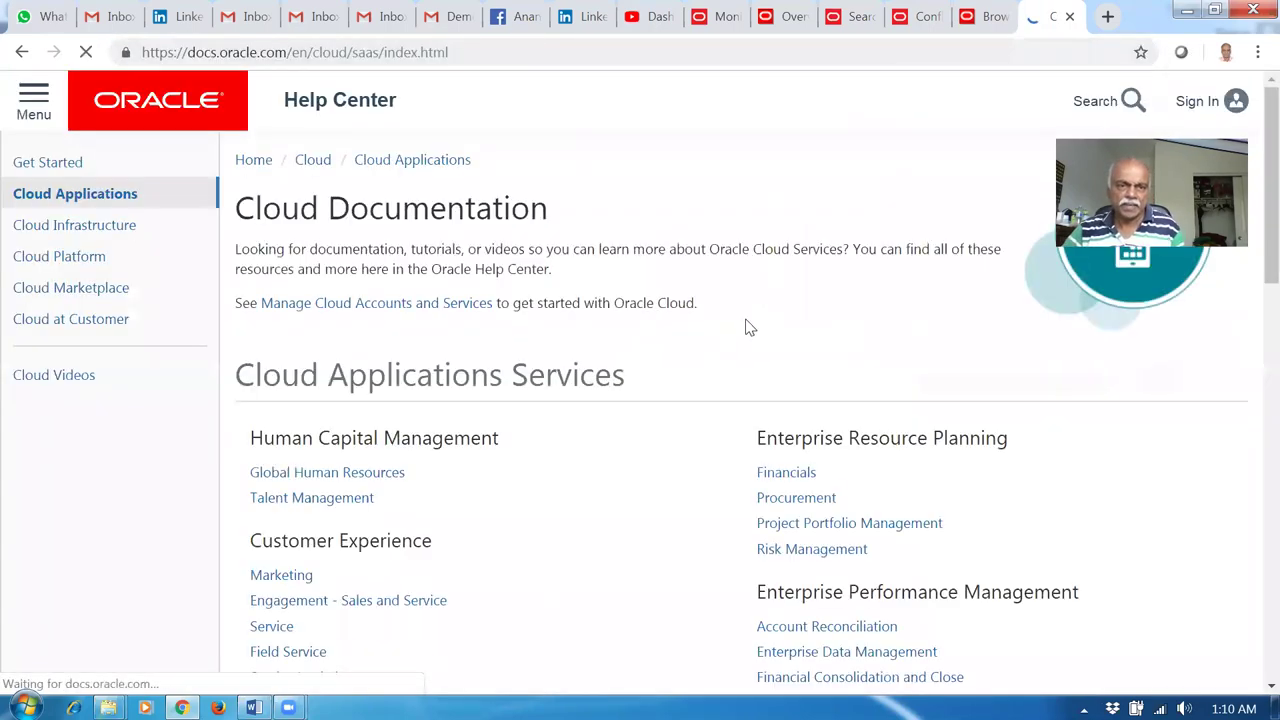
# Open the Procurement documentation and, following the Word guide's release instruction, switch the update to Oracle Procurement Cloud 19B.
pyautogui.scroll(-2, 478, 306)
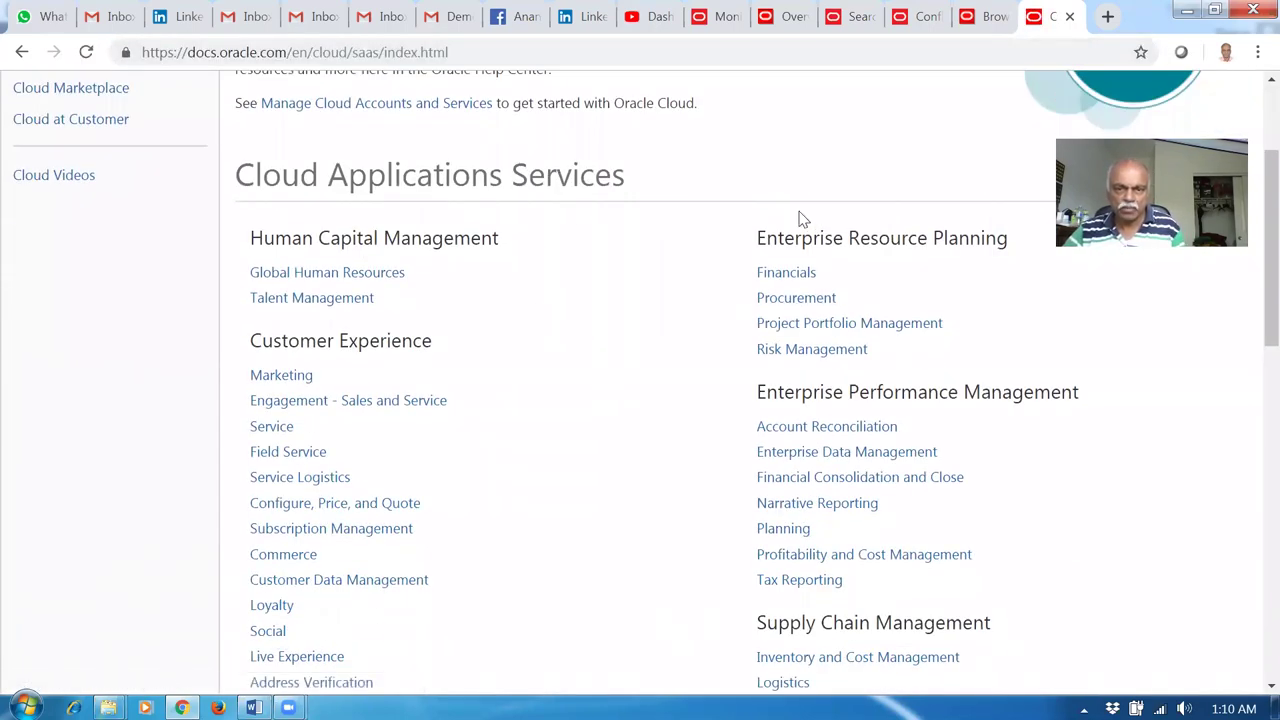
pyautogui.click(800, 300)
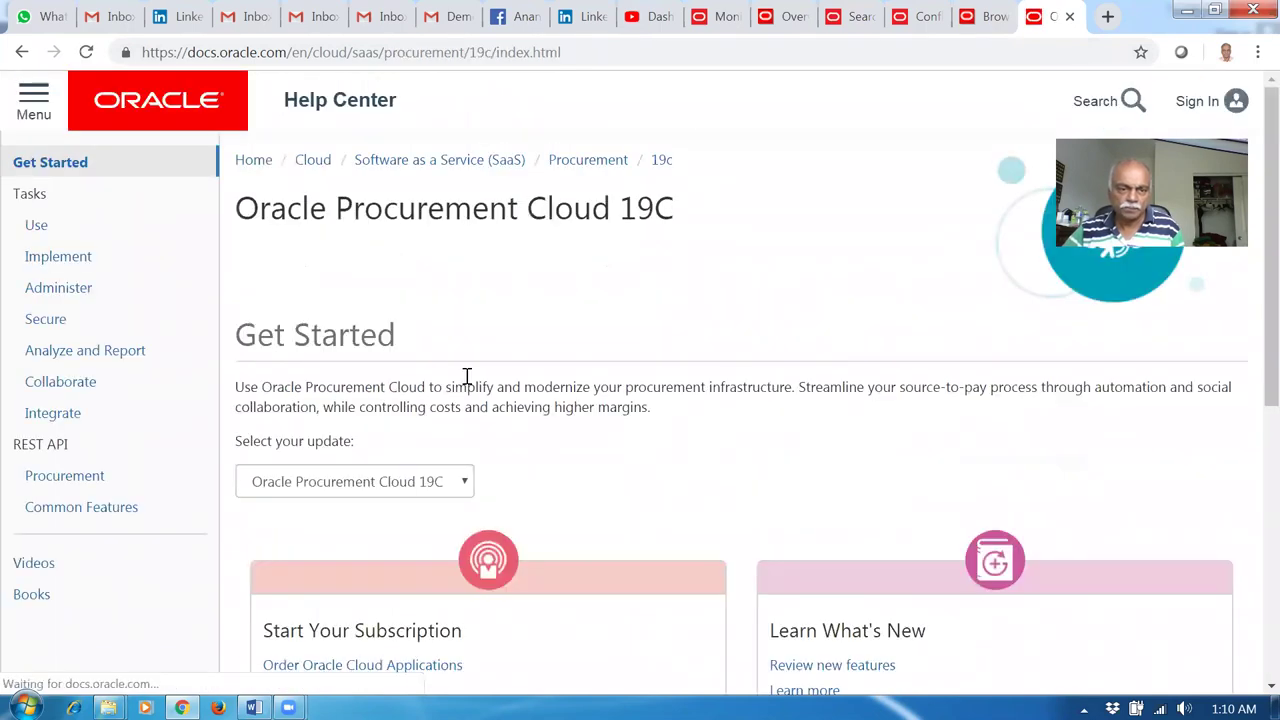
pyautogui.hotkey('alt', 'Tab')
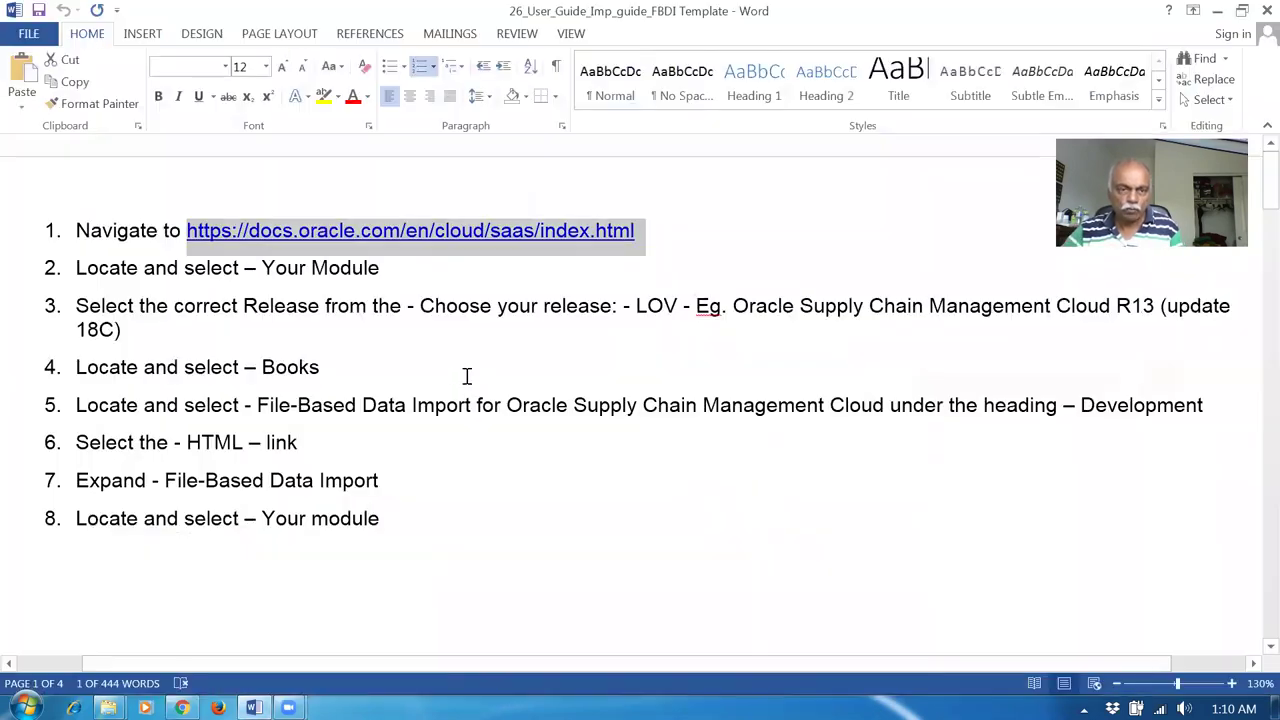
pyautogui.click(312, 267)
pyautogui.moveTo(1122, 305); pyautogui.dragTo(726, 338)
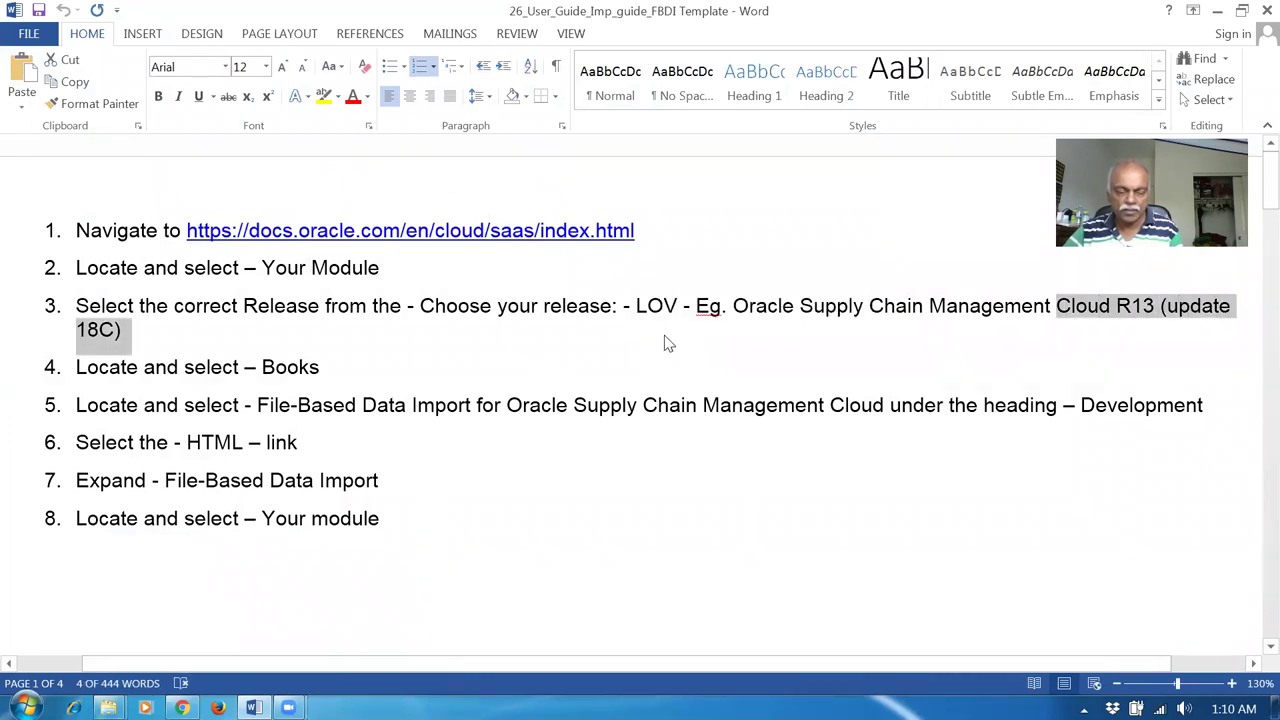
pyautogui.hotkey('alt', 'Tab')
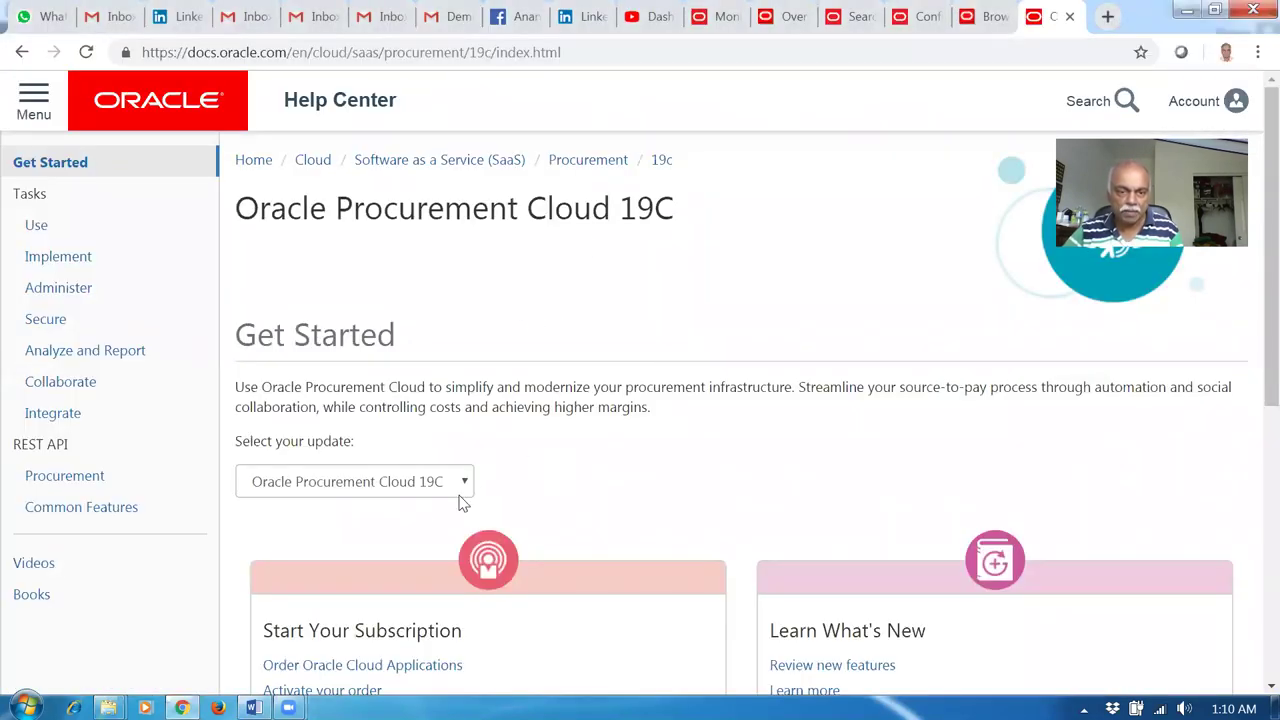
pyautogui.scroll(-1, 428, 498)
pyautogui.click(400, 381)
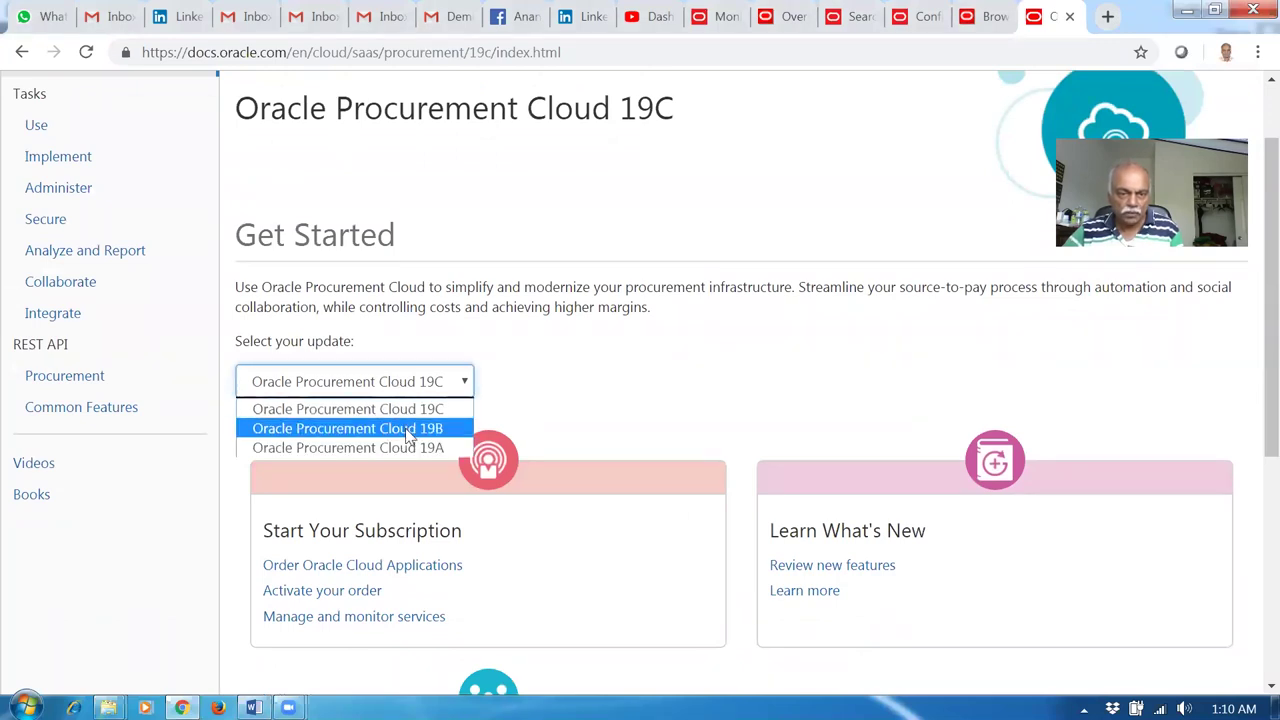
pyautogui.click(406, 428)
# Check instruction 4 in the Word guide and open the Books list for Oracle Procurement Cloud 19B in Chrome.
pyautogui.hotkey('alt', 'Tab')
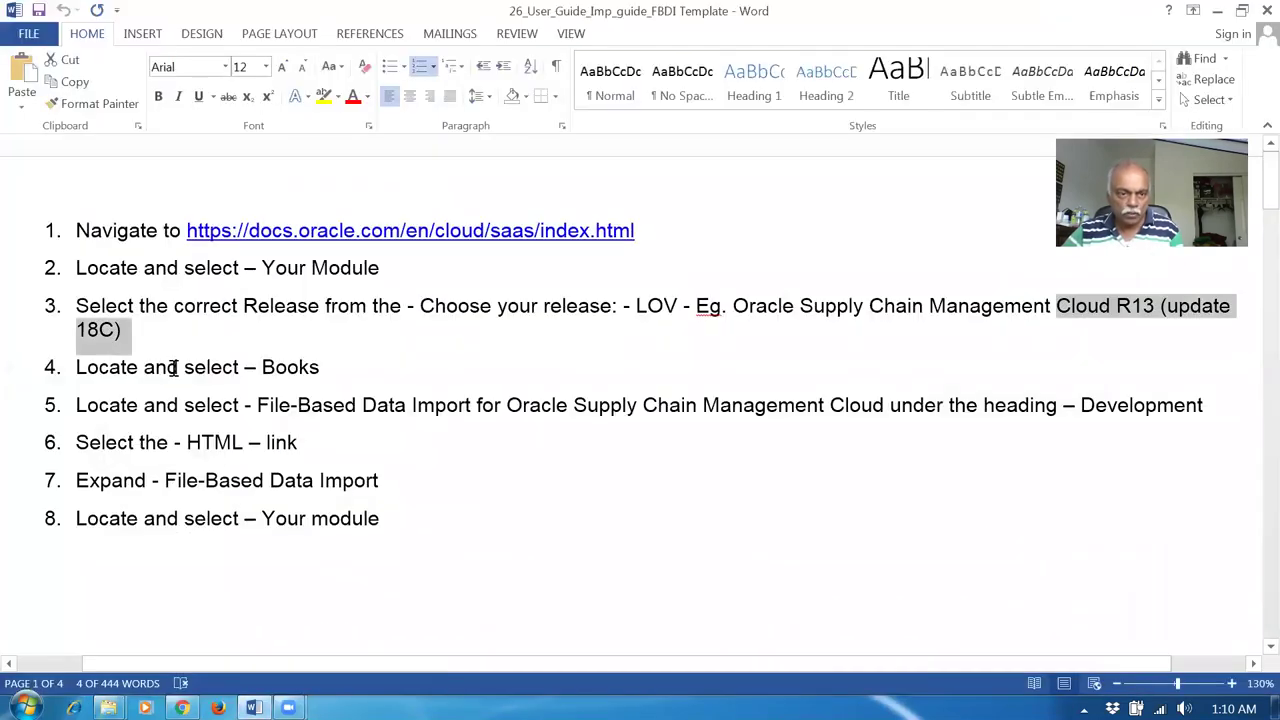
pyautogui.moveTo(173, 368); pyautogui.dragTo(379, 374)
pyautogui.hotkey('alt', 'Tab')
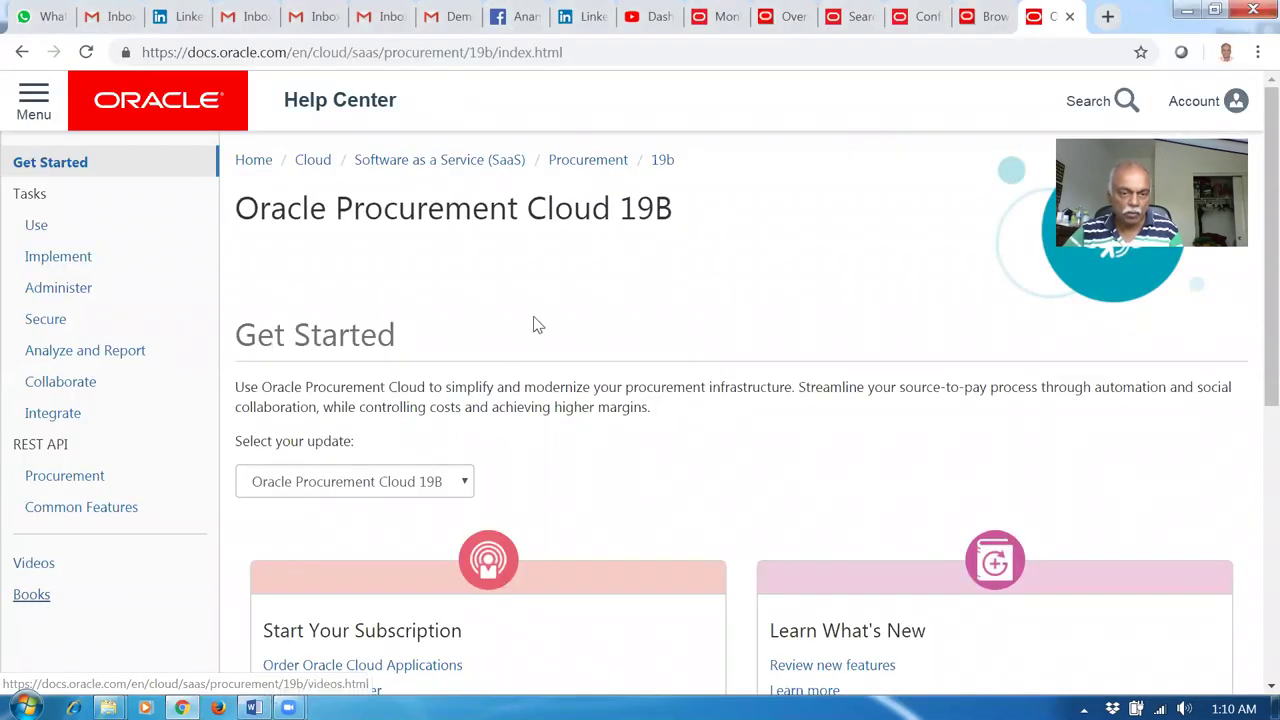
pyautogui.click(34, 602)
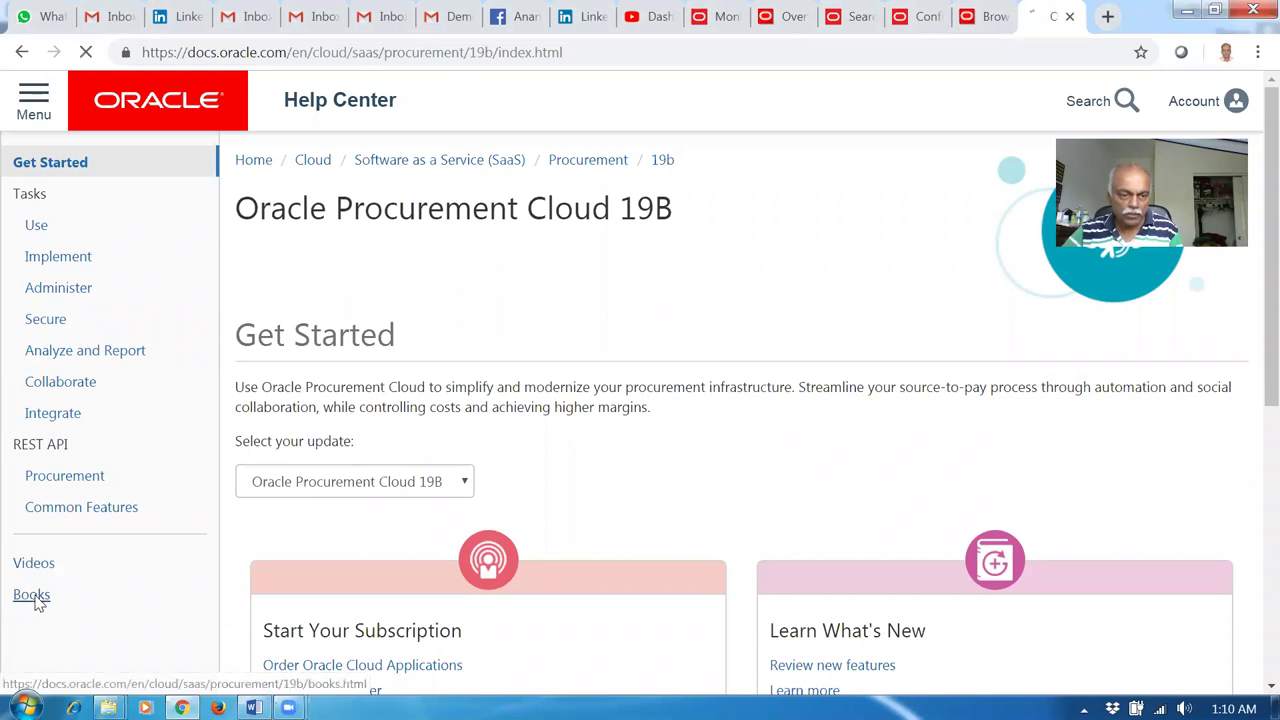
# Review instructions 5 and 6 in the Word guide, highlighting the File-Based Data Import book title and the Development heading.
pyautogui.hotkey('alt', 'Tab')
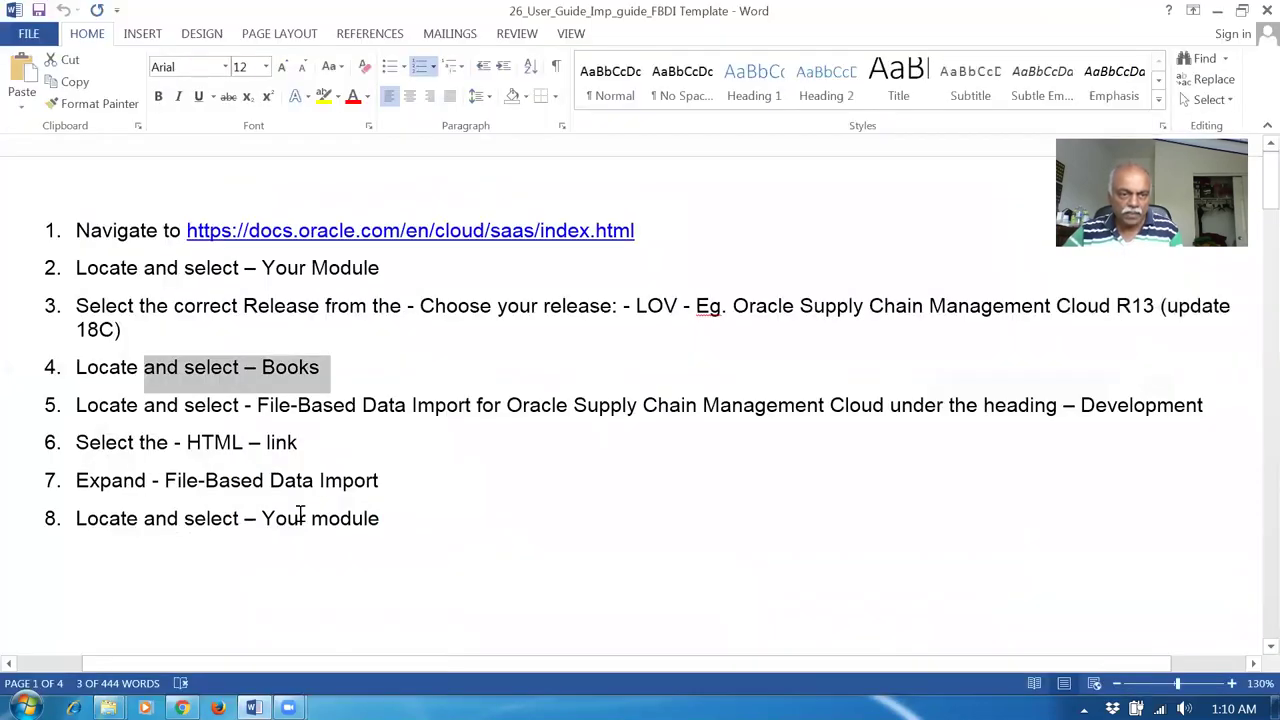
pyautogui.moveTo(298, 410); pyautogui.dragTo(305, 446)
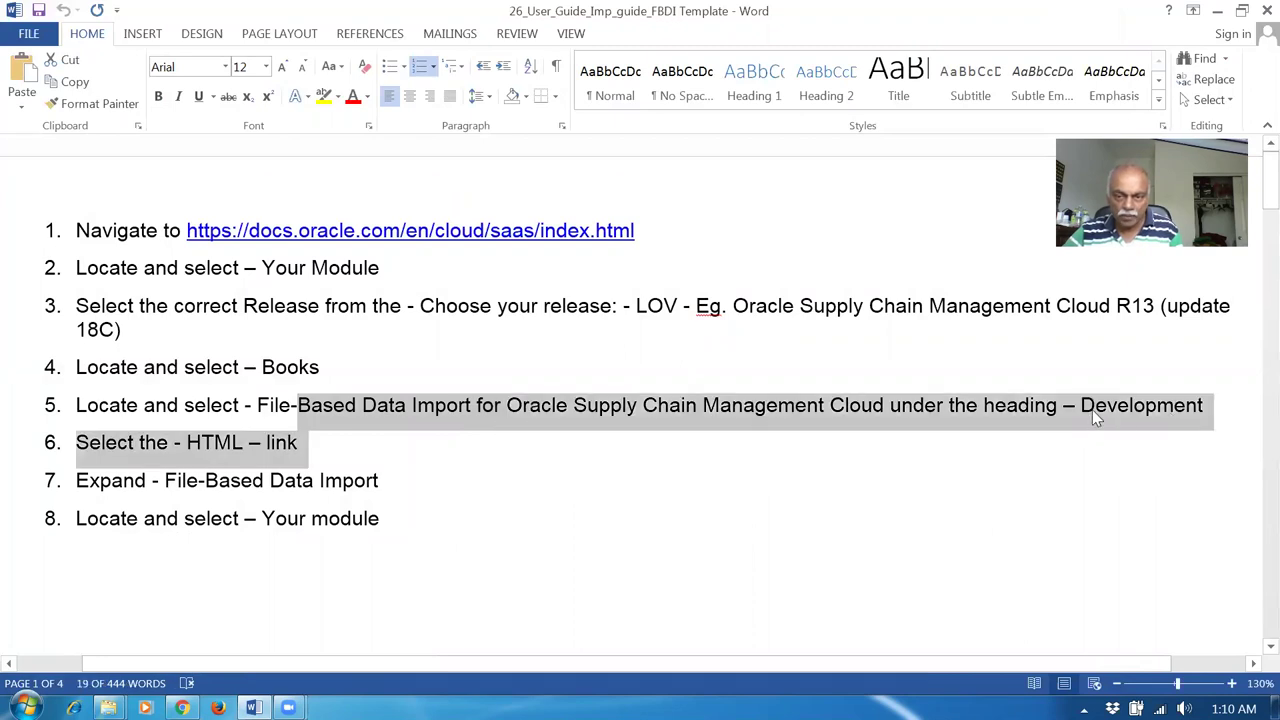
pyautogui.moveTo(1082, 408); pyautogui.dragTo(1175, 404)
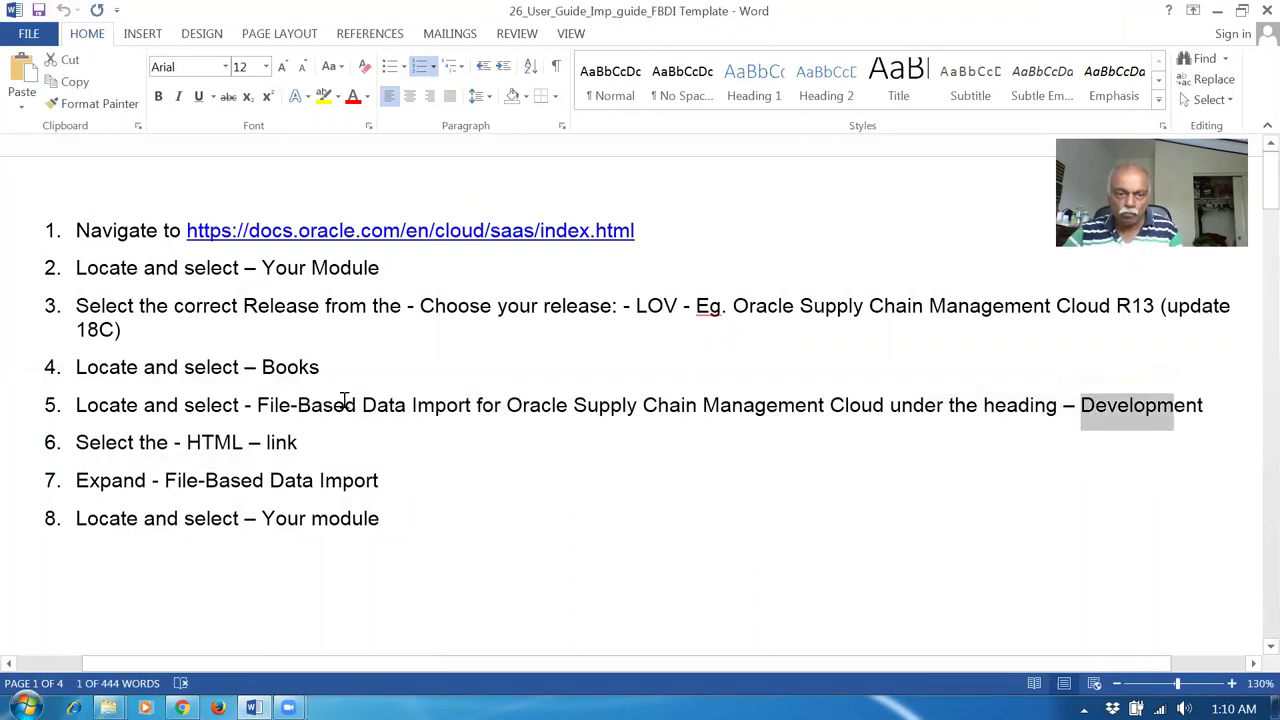
pyautogui.moveTo(287, 402); pyautogui.dragTo(472, 416)
# Back in Chrome, open the HTML version of File-Based Data Import for Oracle Procurement Cloud under the Development heading.
pyautogui.hotkey('alt', 'Tab')
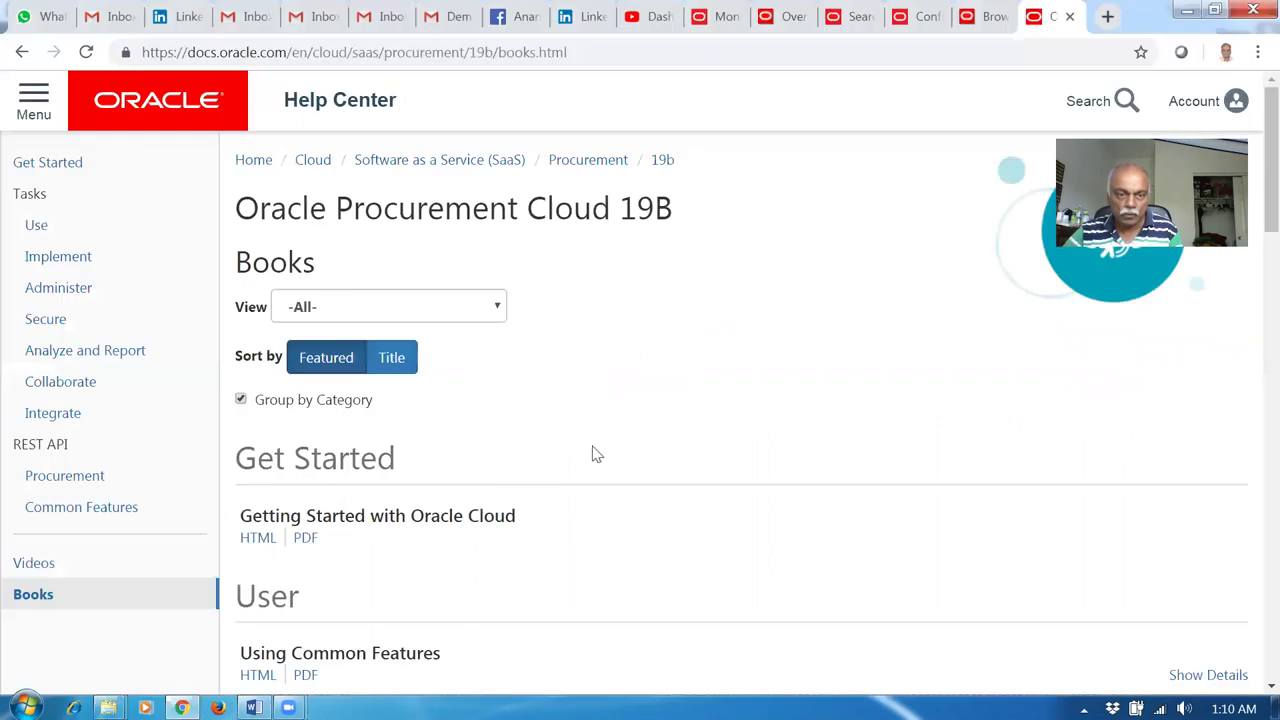
pyautogui.scroll(-10, 604, 450)
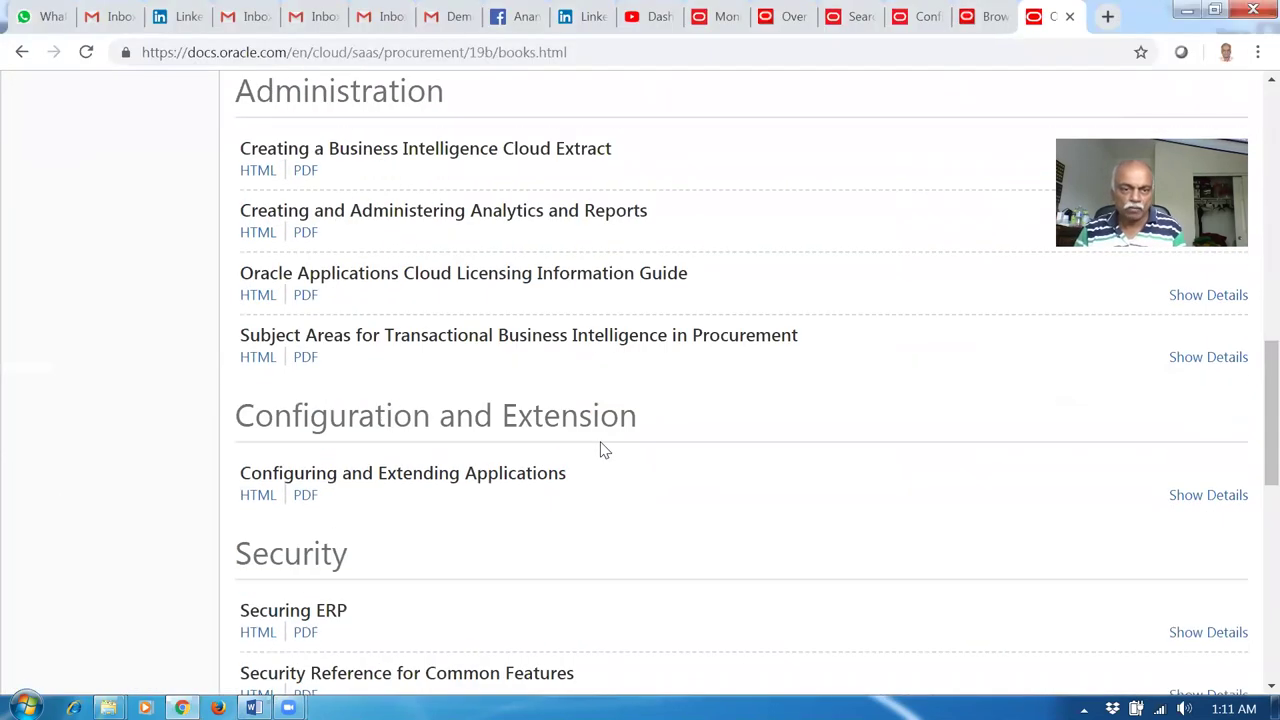
pyautogui.scroll(-5, 604, 450)
pyautogui.scroll(10, 604, 450)
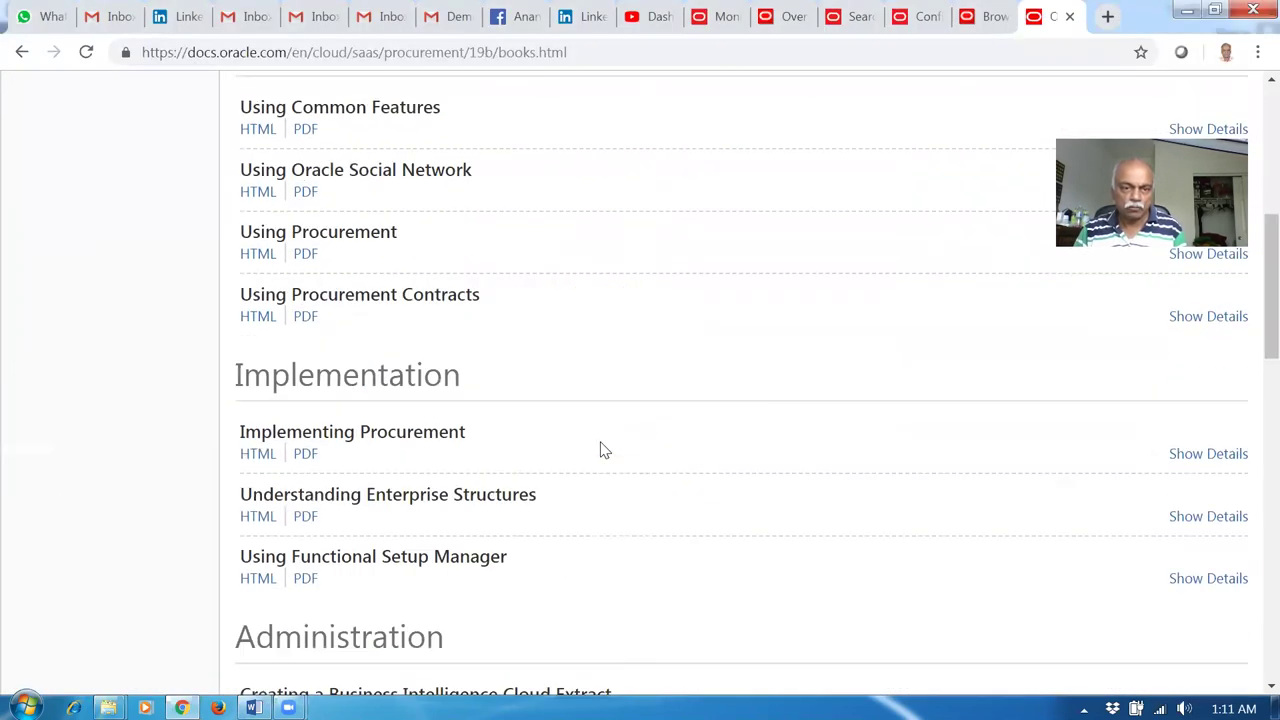
pyautogui.scroll(5, 604, 450)
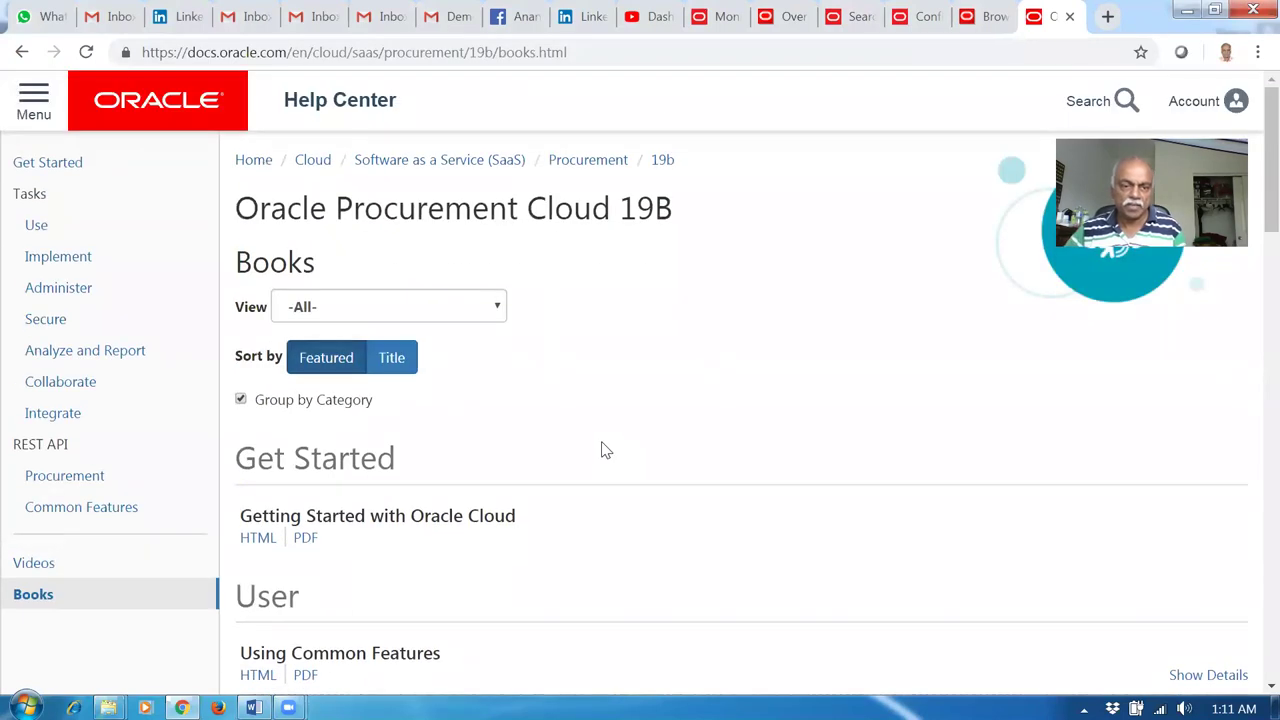
pyautogui.scroll(-5, 634, 535)
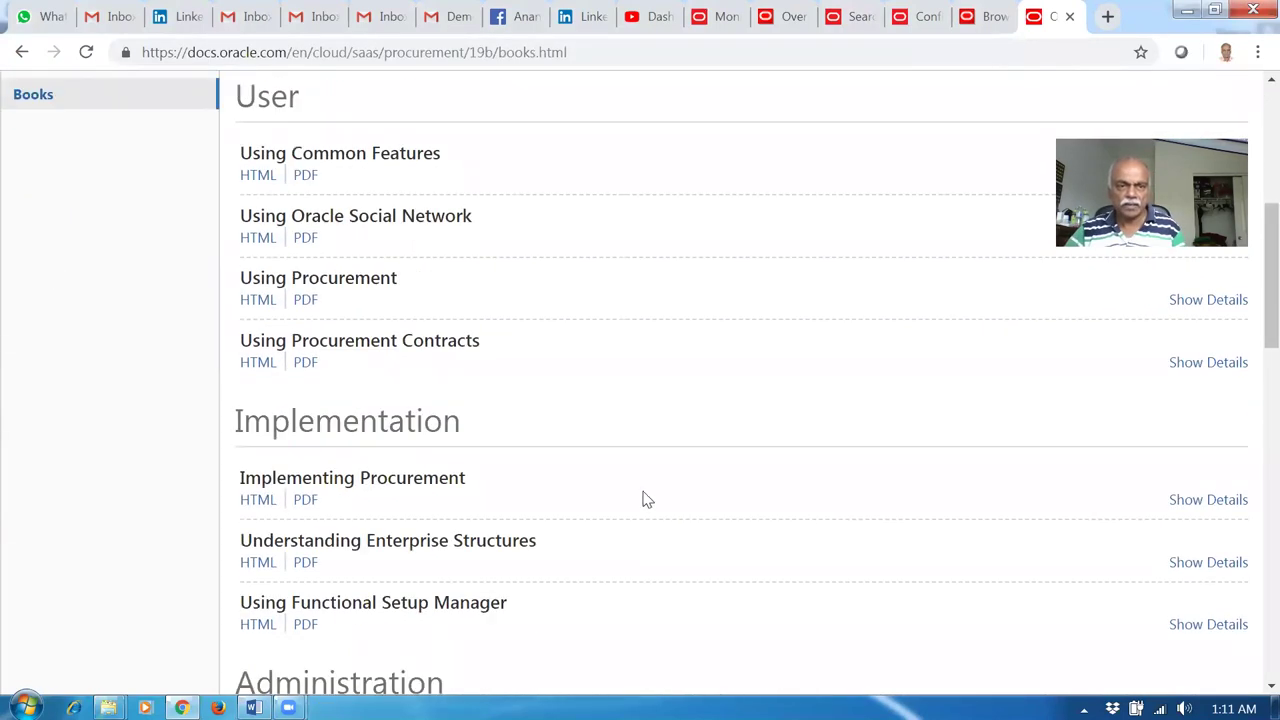
pyautogui.scroll(-2, 524, 497)
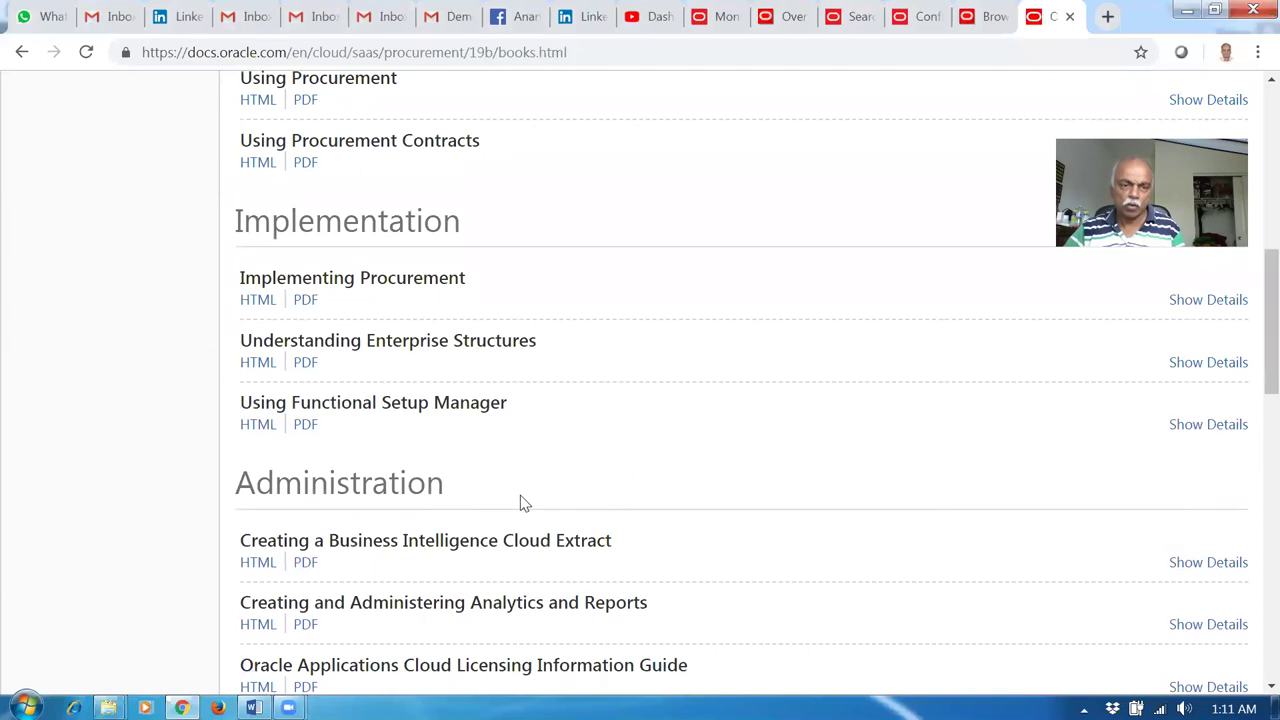
pyautogui.scroll(-3, 520, 496)
pyautogui.scroll(-6, 520, 497)
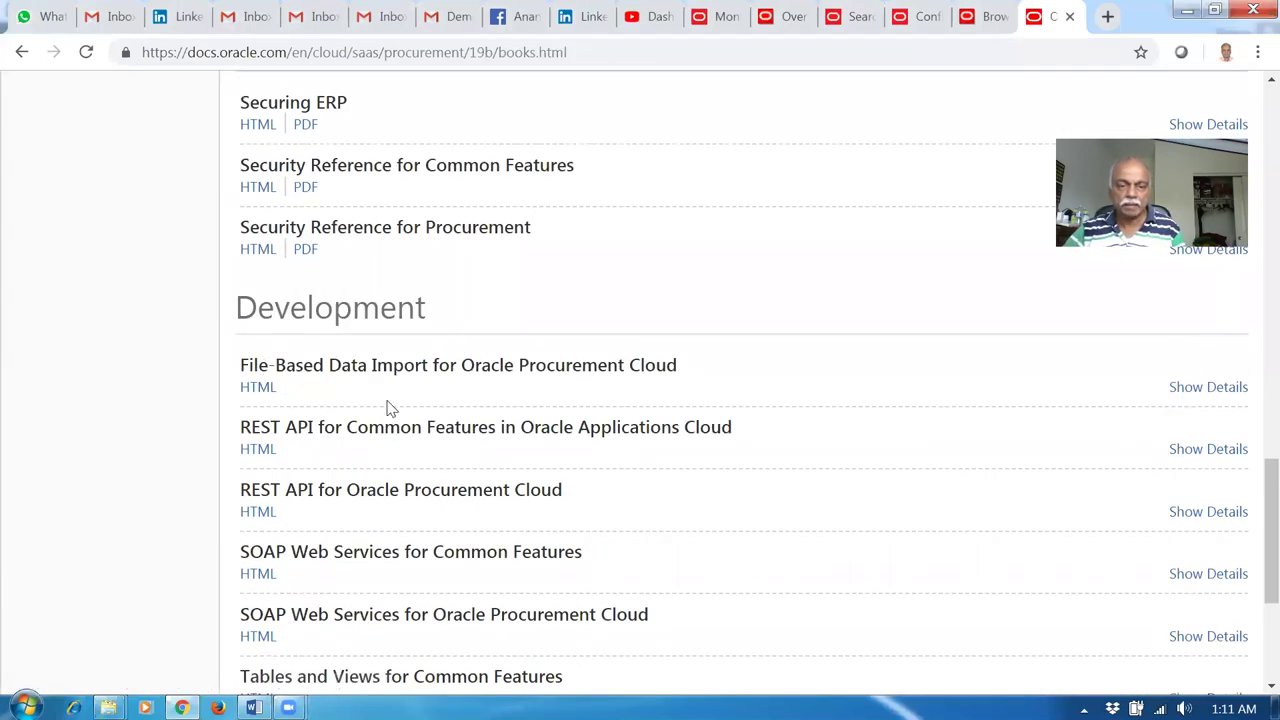
pyautogui.click(250, 392)
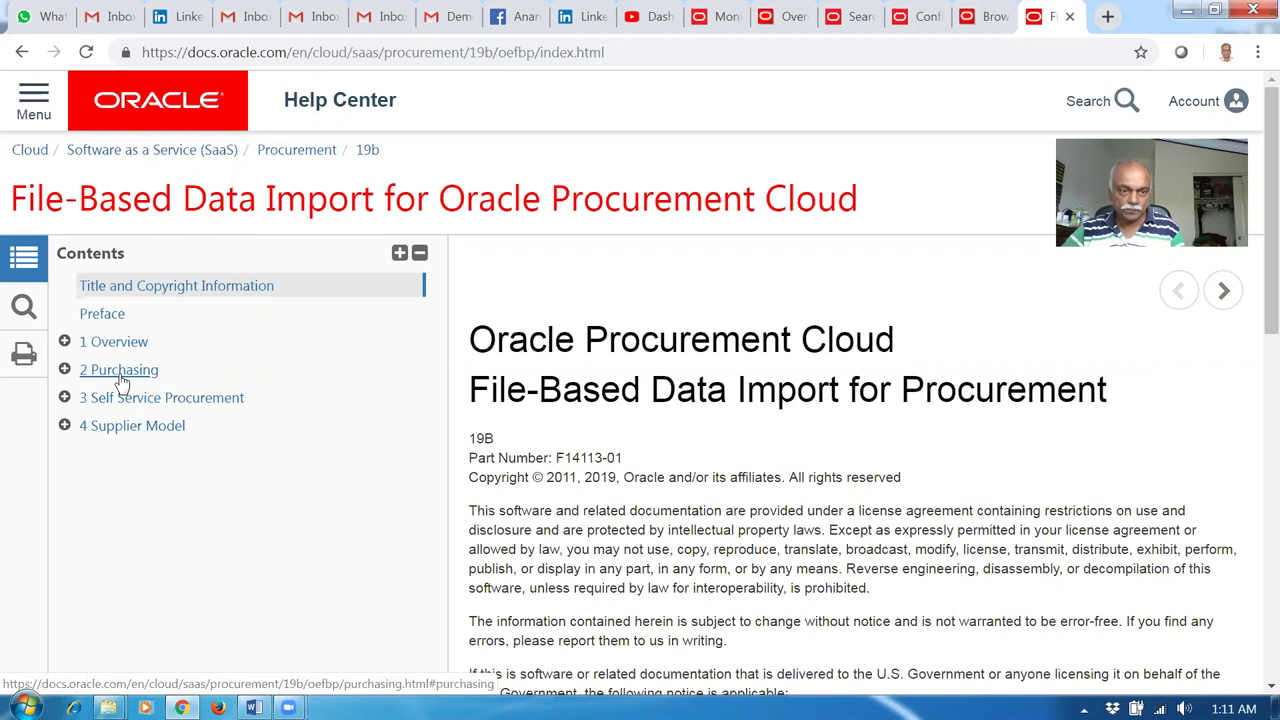
# Open the Purchasing chapter and go through its Blanket Purchase Agreements, Contract Purchase Agreements and Purchase Orders Import sections.
pyautogui.click(120, 376)
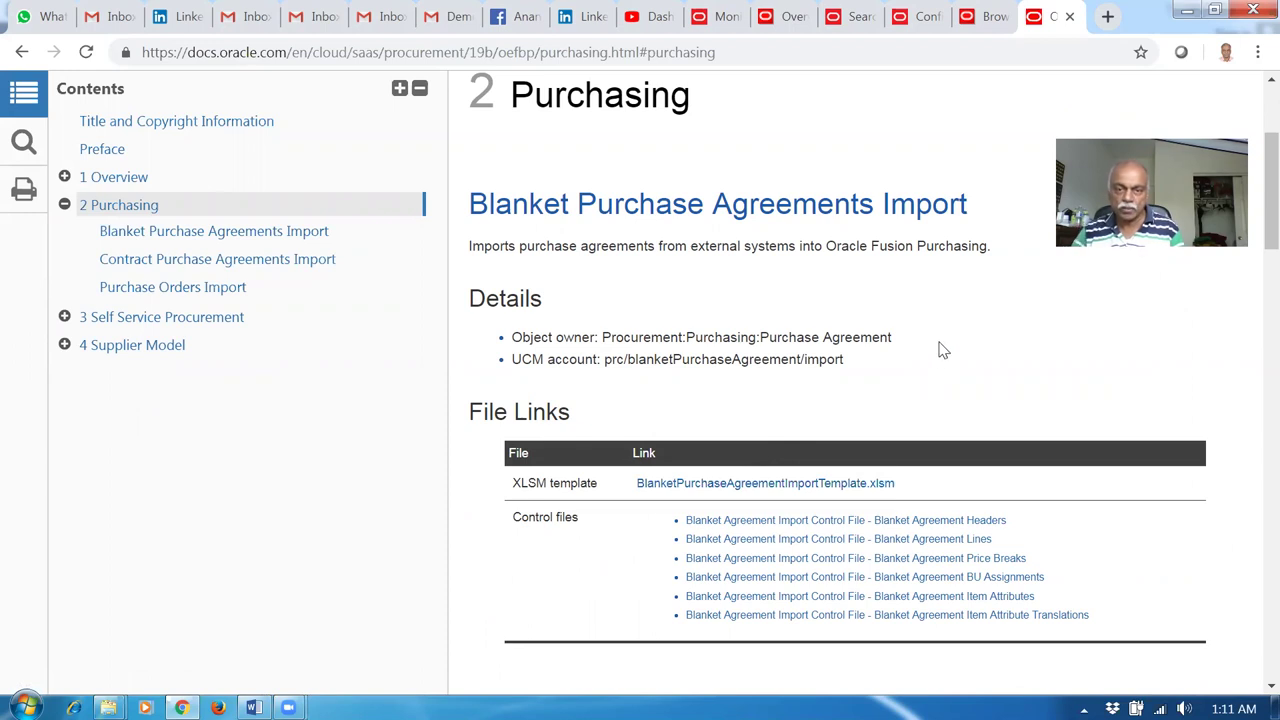
pyautogui.scroll(-5, 940, 349)
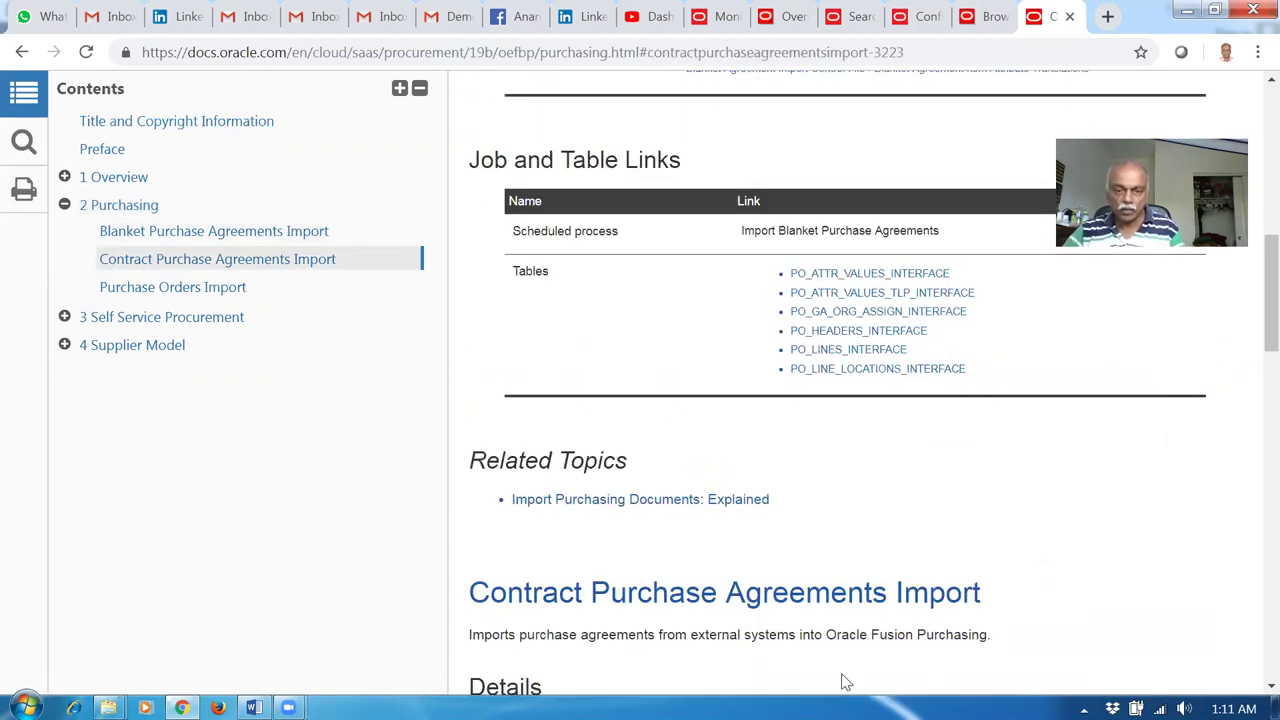
pyautogui.scroll(-3, 843, 681)
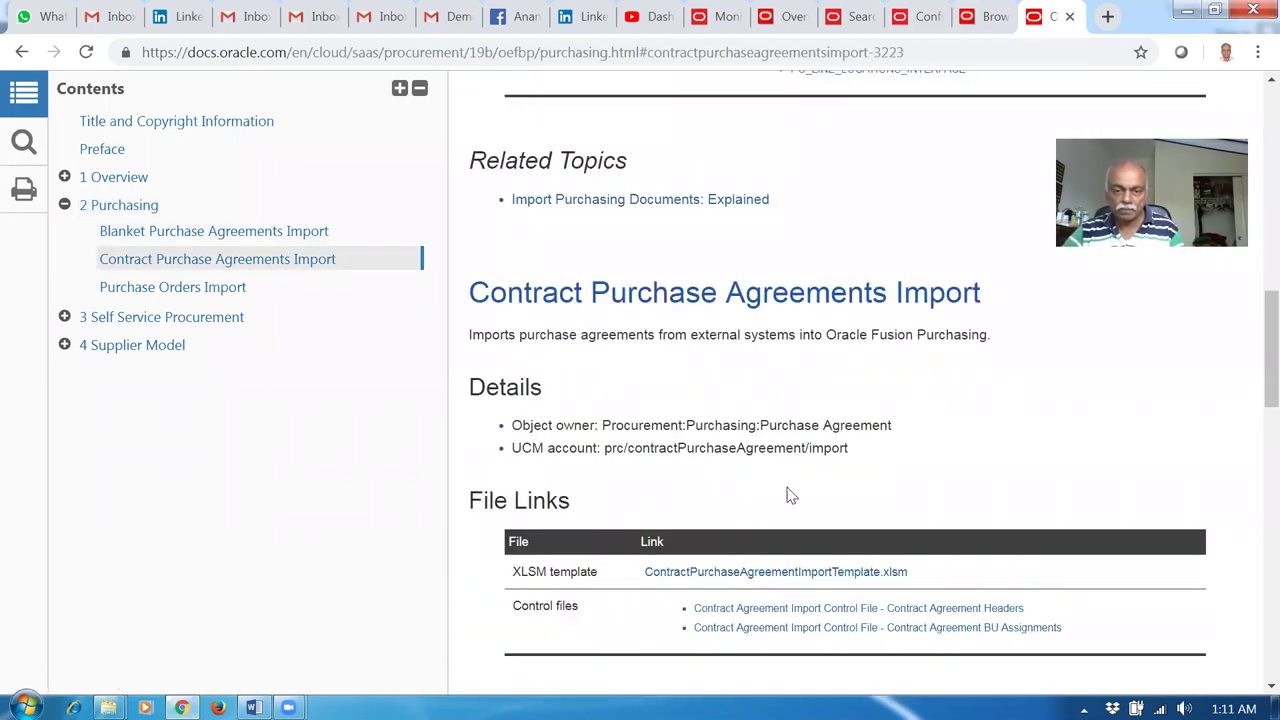
pyautogui.scroll(5, 792, 494)
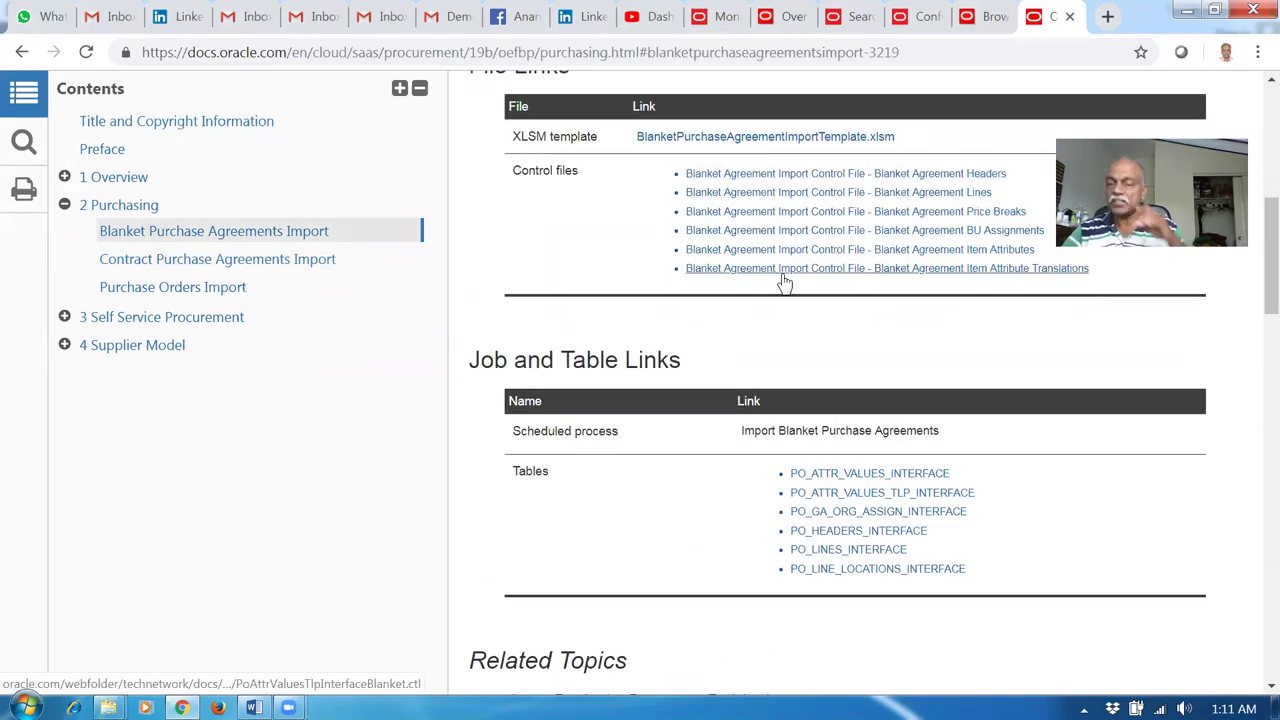
pyautogui.scroll(1, 785, 285)
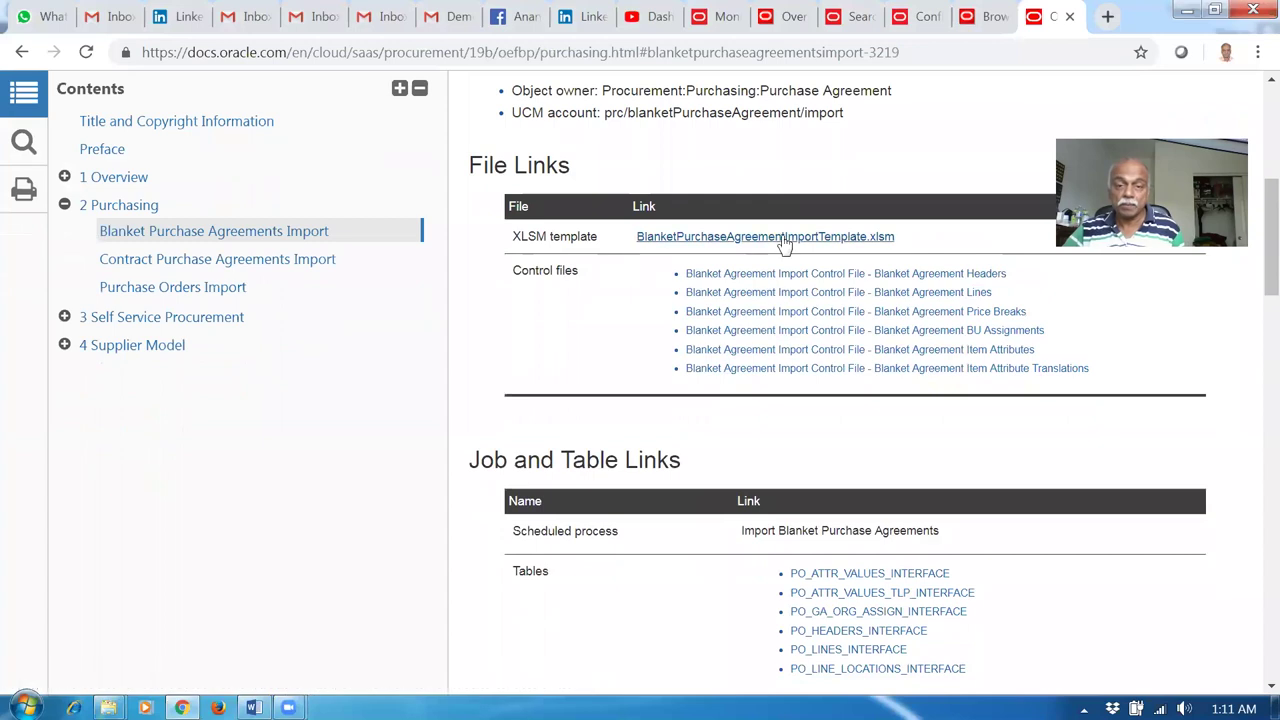
pyautogui.scroll(-6, 755, 477)
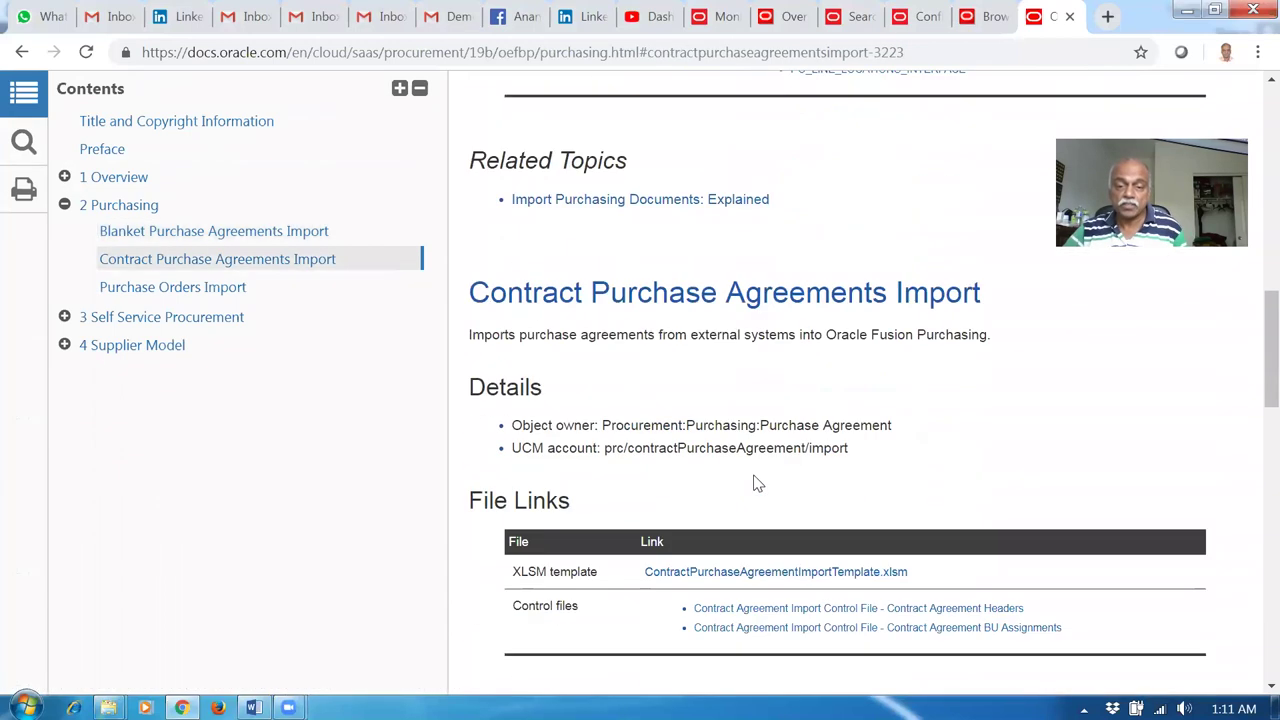
pyautogui.scroll(-7, 838, 485)
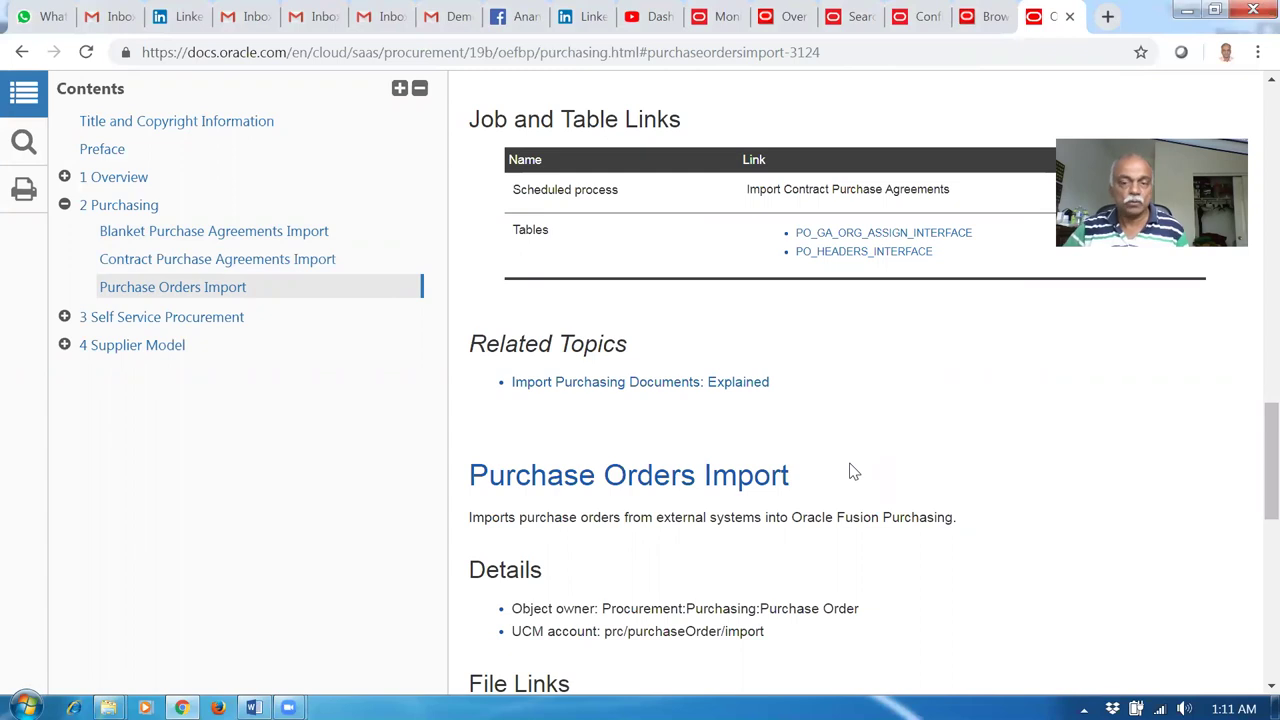
pyautogui.scroll(-3, 852, 471)
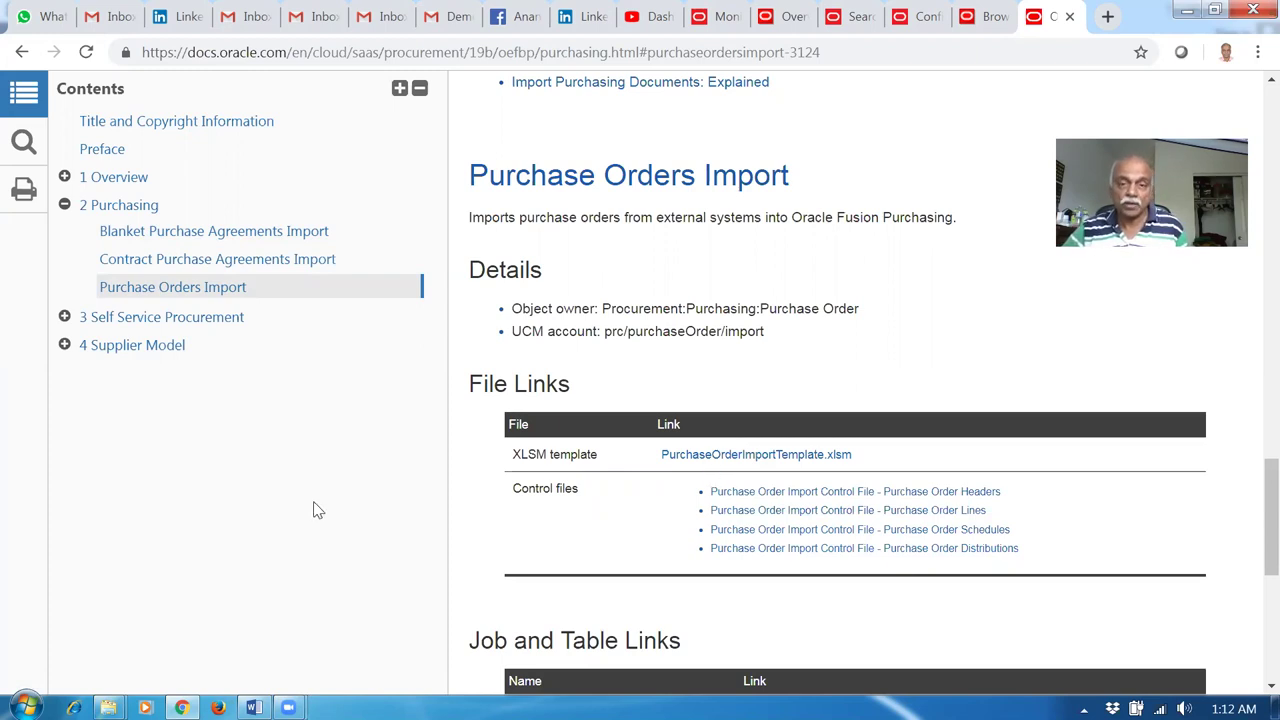
# Close the Oracle documentation page and bring up the Fusion_Additional_Docs_Records folder in Windows Explorer.
pyautogui.click(1069, 16)
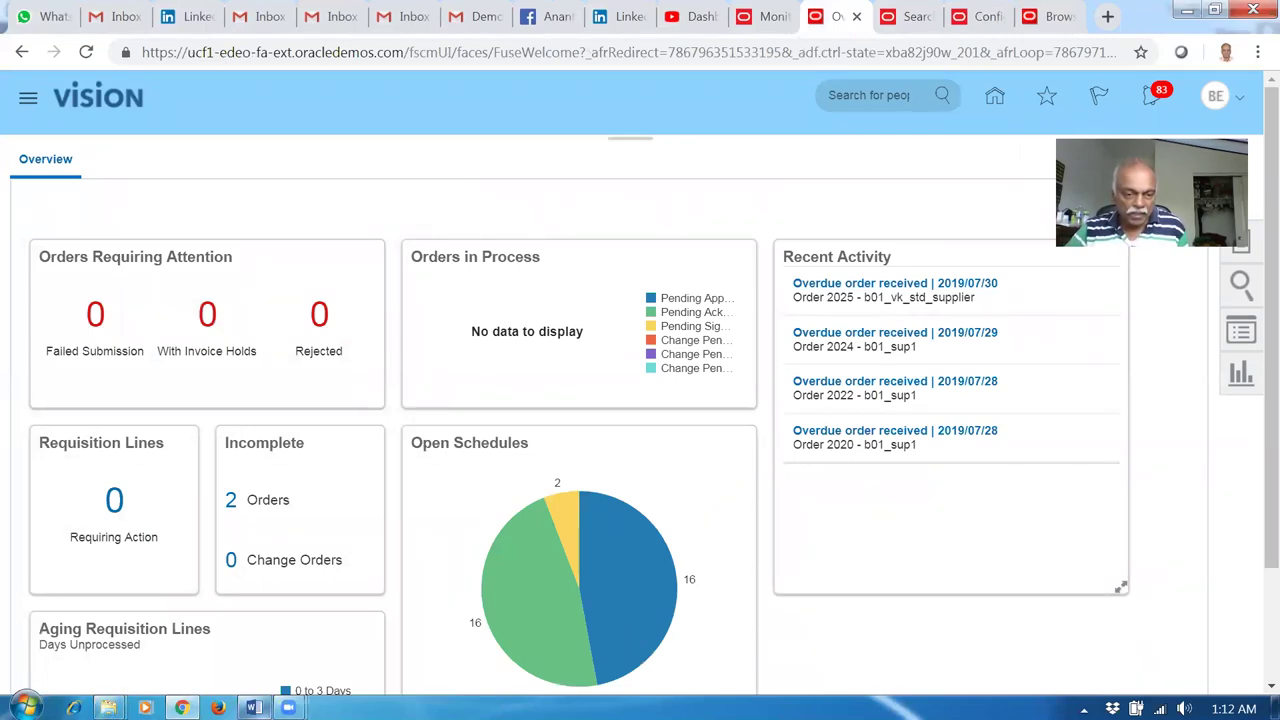
pyautogui.click(254, 707)
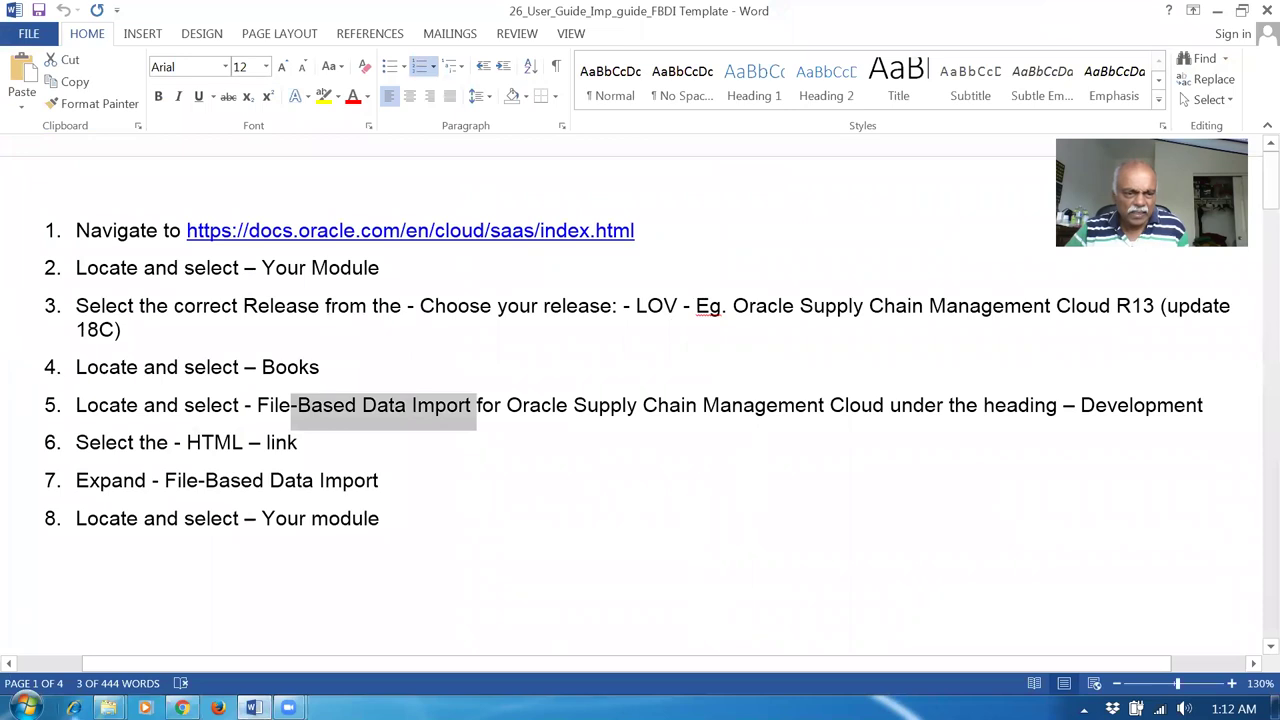
pyautogui.moveTo(108, 707)
pyautogui.click(116, 645)
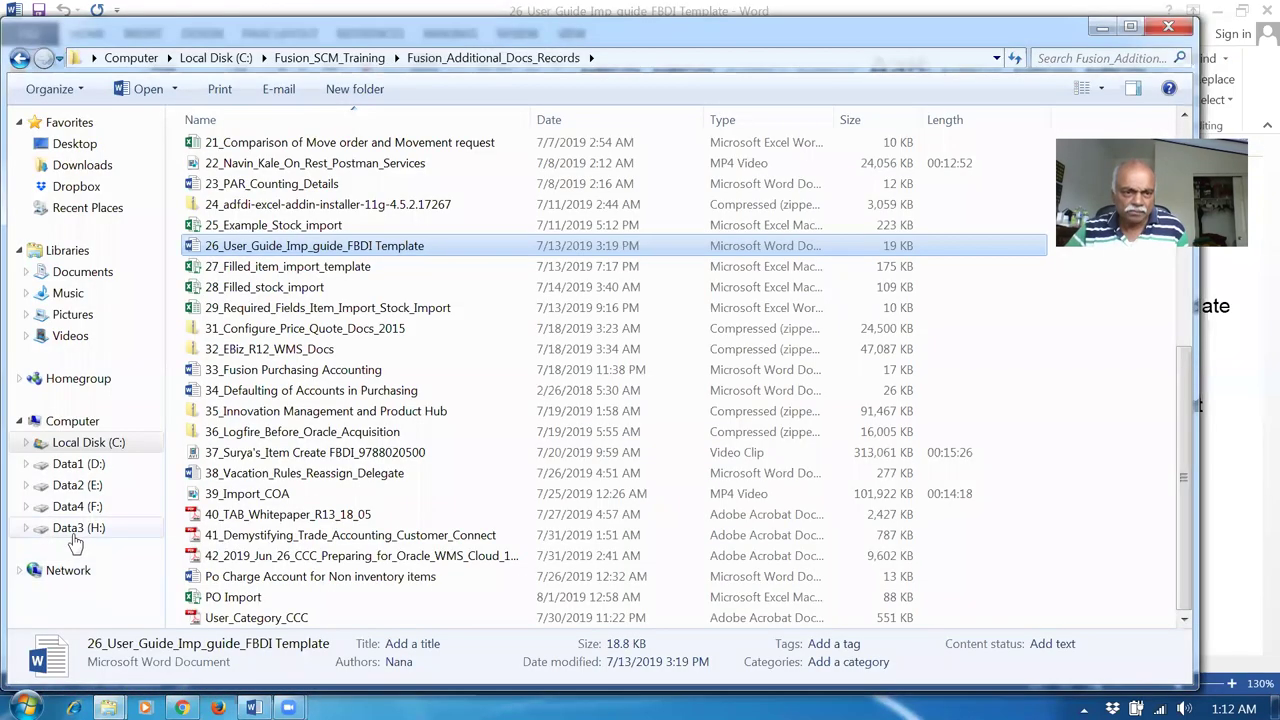
# Rename the PO Import macro-enabled workbook to 43_PO Import.
pyautogui.click(304, 603)
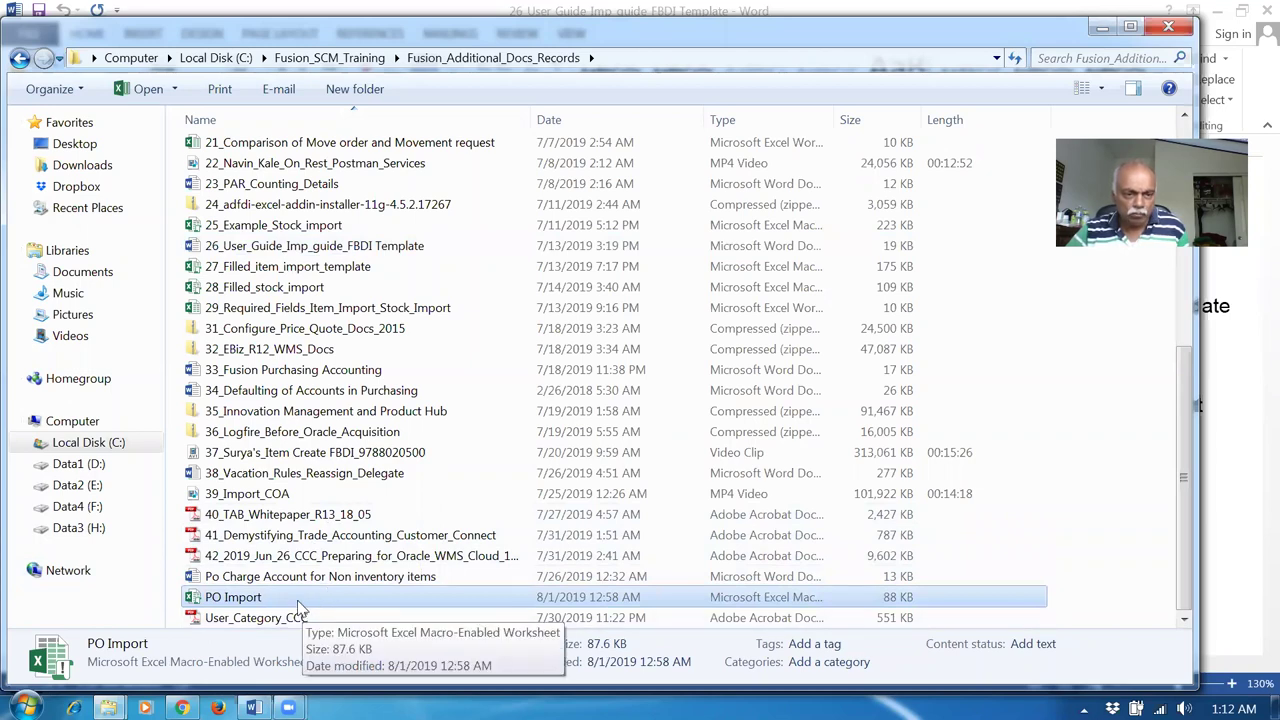
pyautogui.rightClick(300, 603)
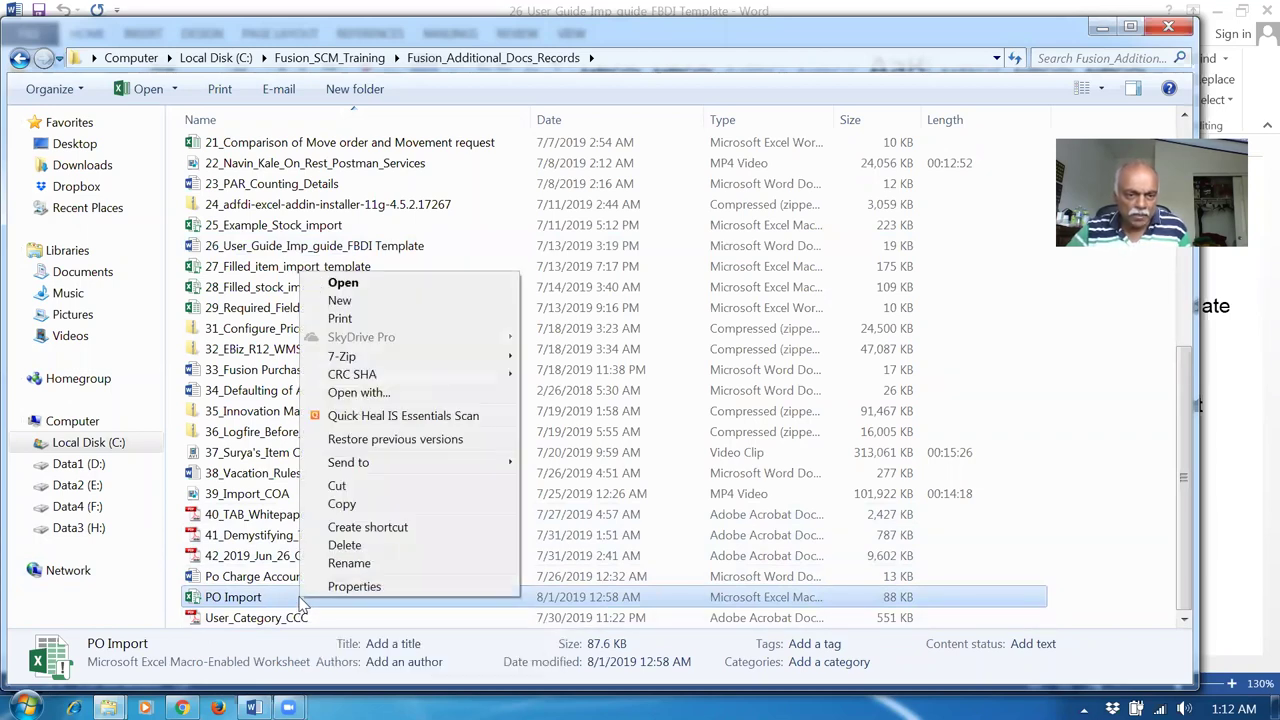
pyautogui.click(340, 562)
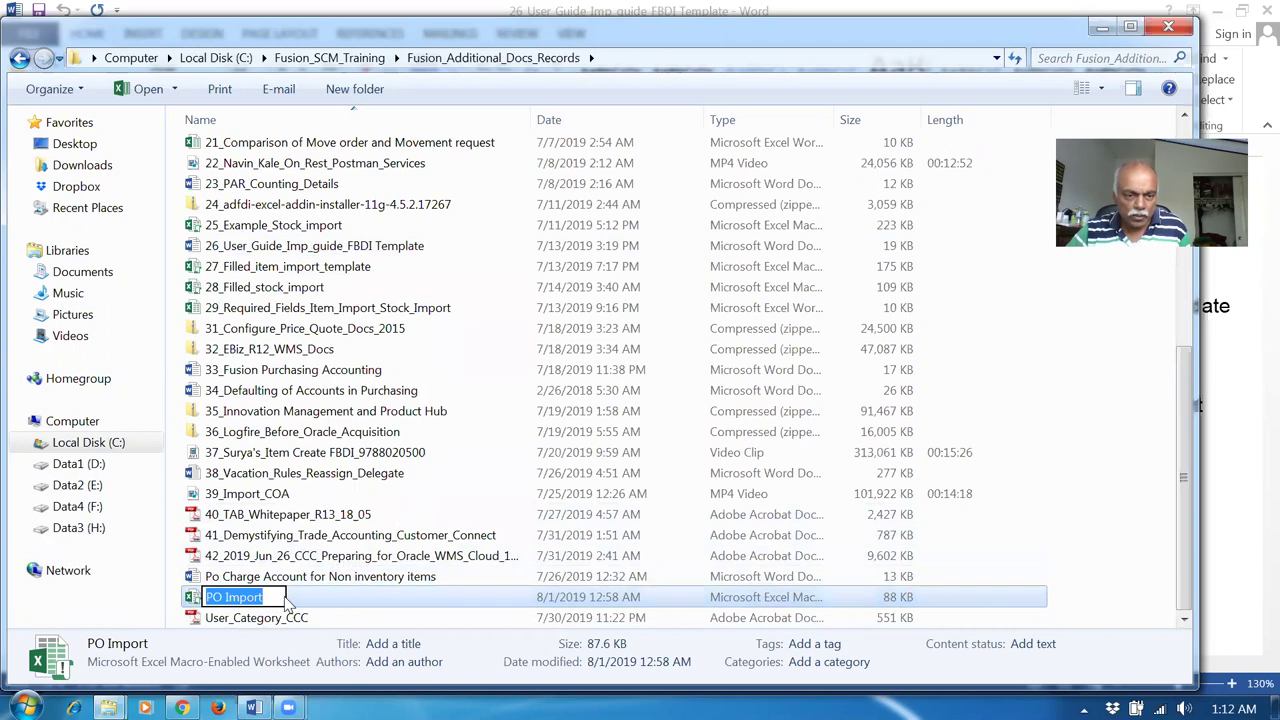
pyautogui.click(281, 598)
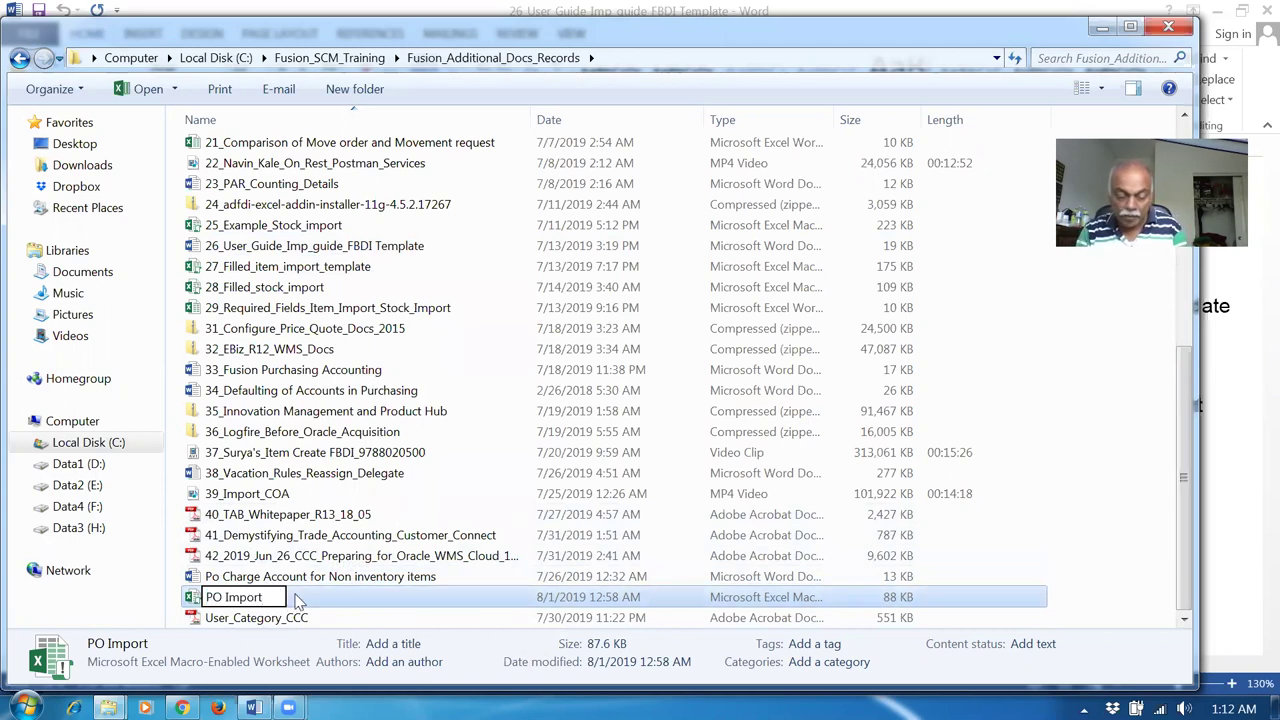
pyautogui.press('Home')
pyautogui.write('43_')
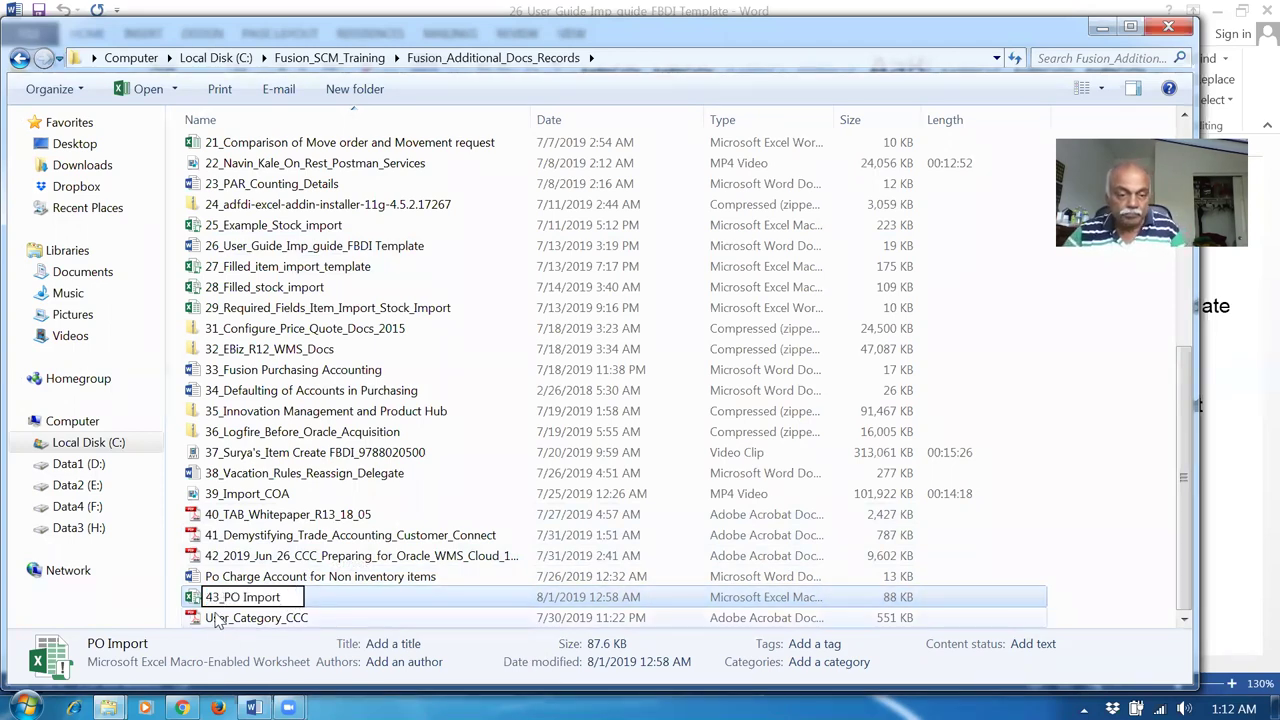
pyautogui.click(380, 580)
pyautogui.click(320, 579)
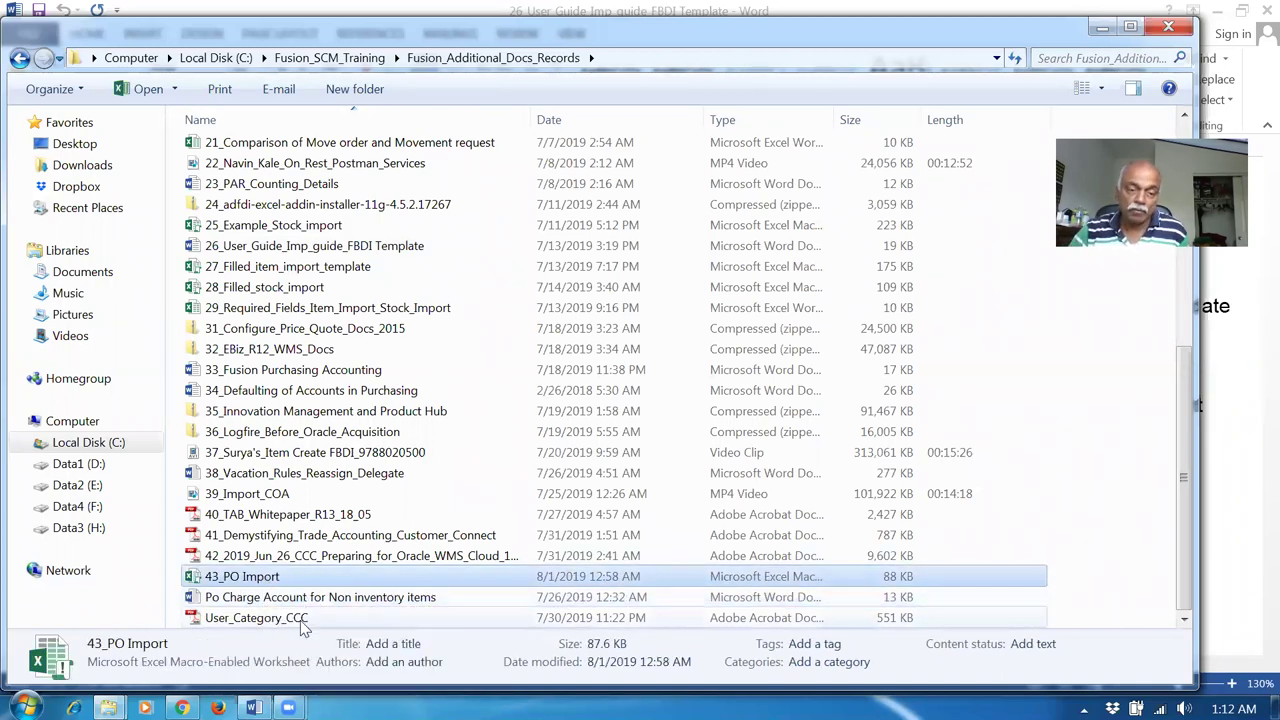
# Open the 43_PO Import workbook in Excel and go to the start of the header row on the PO_HEADERS_INTERFACE sheet.
pyautogui.doubleClick(255, 580)
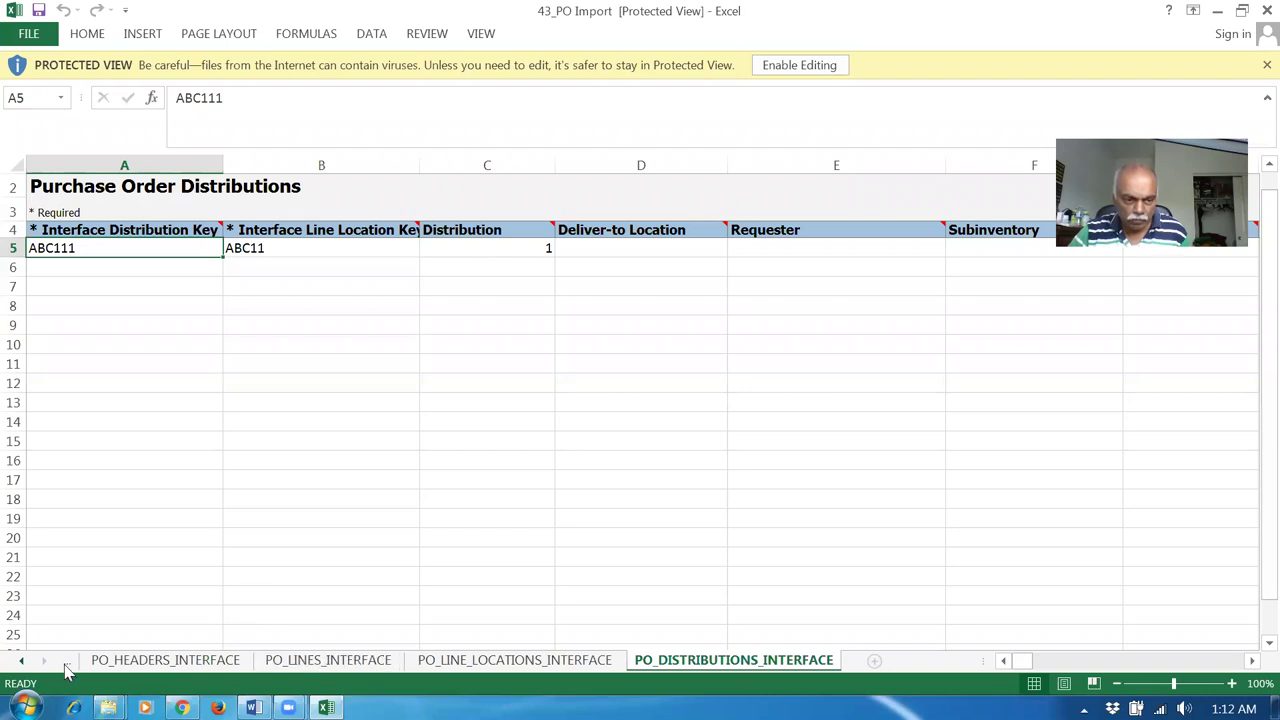
pyautogui.click(66, 662)
pyautogui.click(127, 664)
pyautogui.click(356, 663)
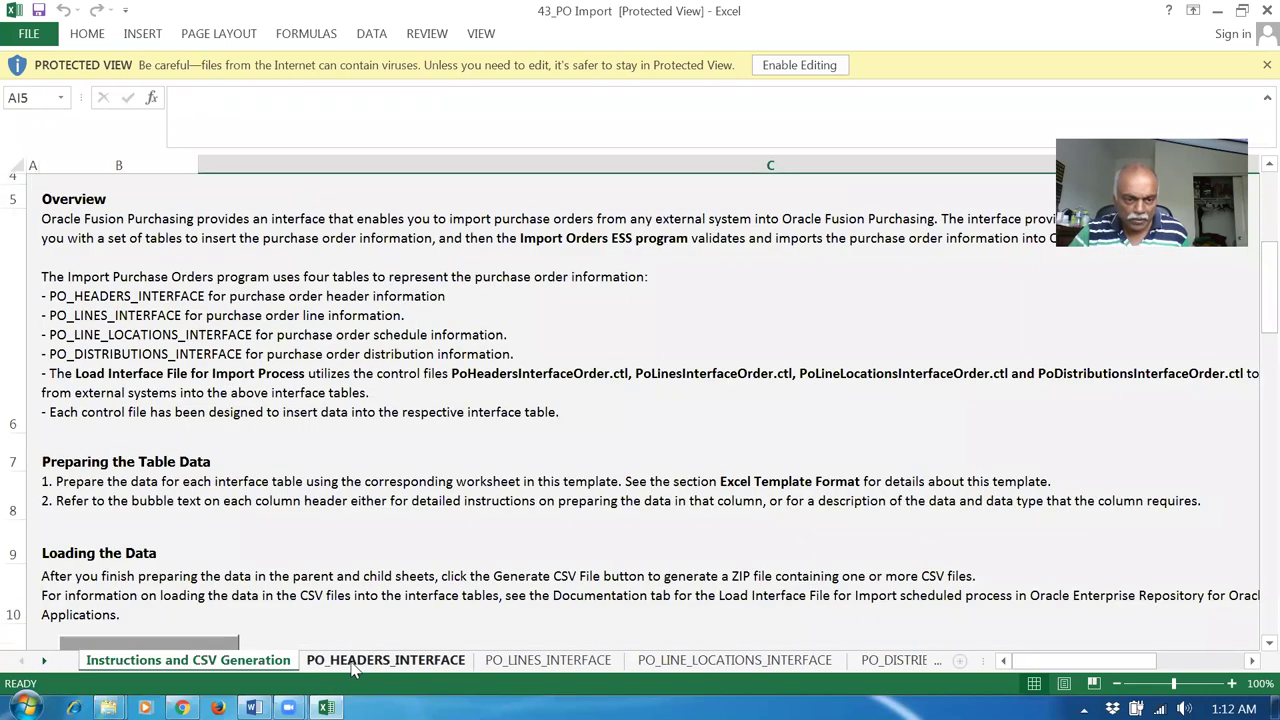
pyautogui.press('Home')
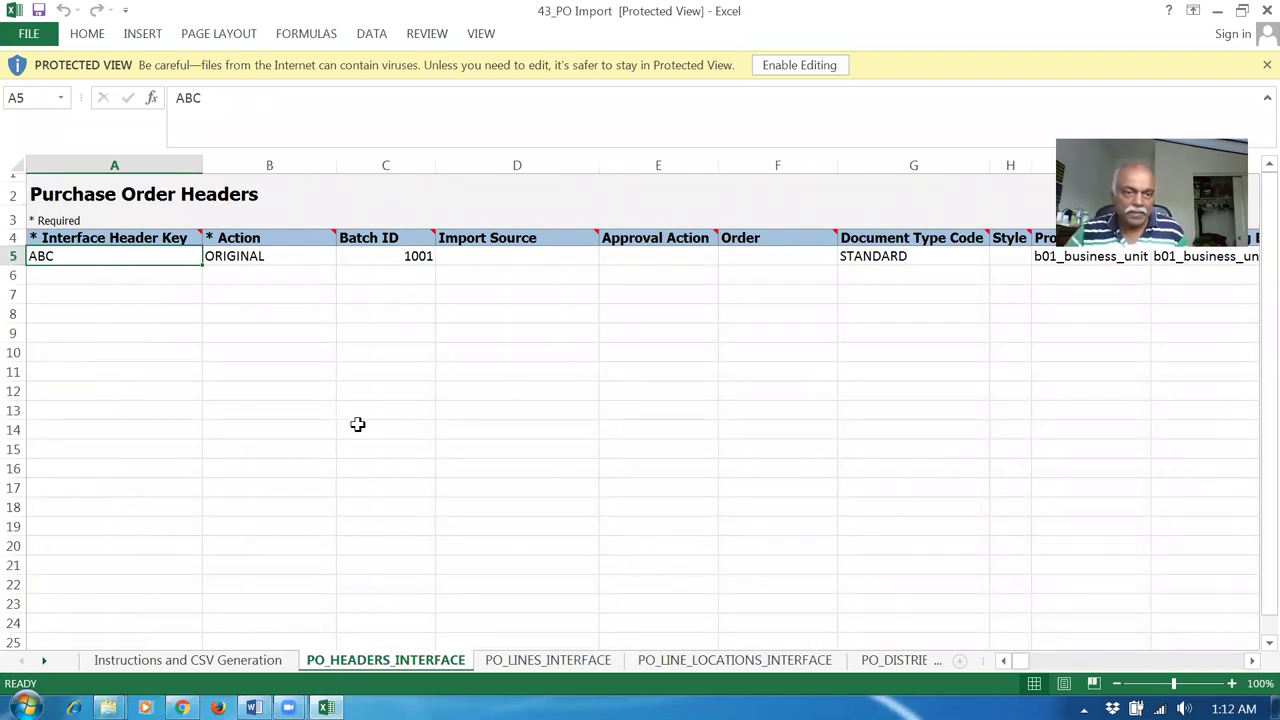
# Select the Batch ID of the purchase order header row and enable editing of the protected workbook.
pyautogui.click(258, 268)
pyautogui.click(398, 265)
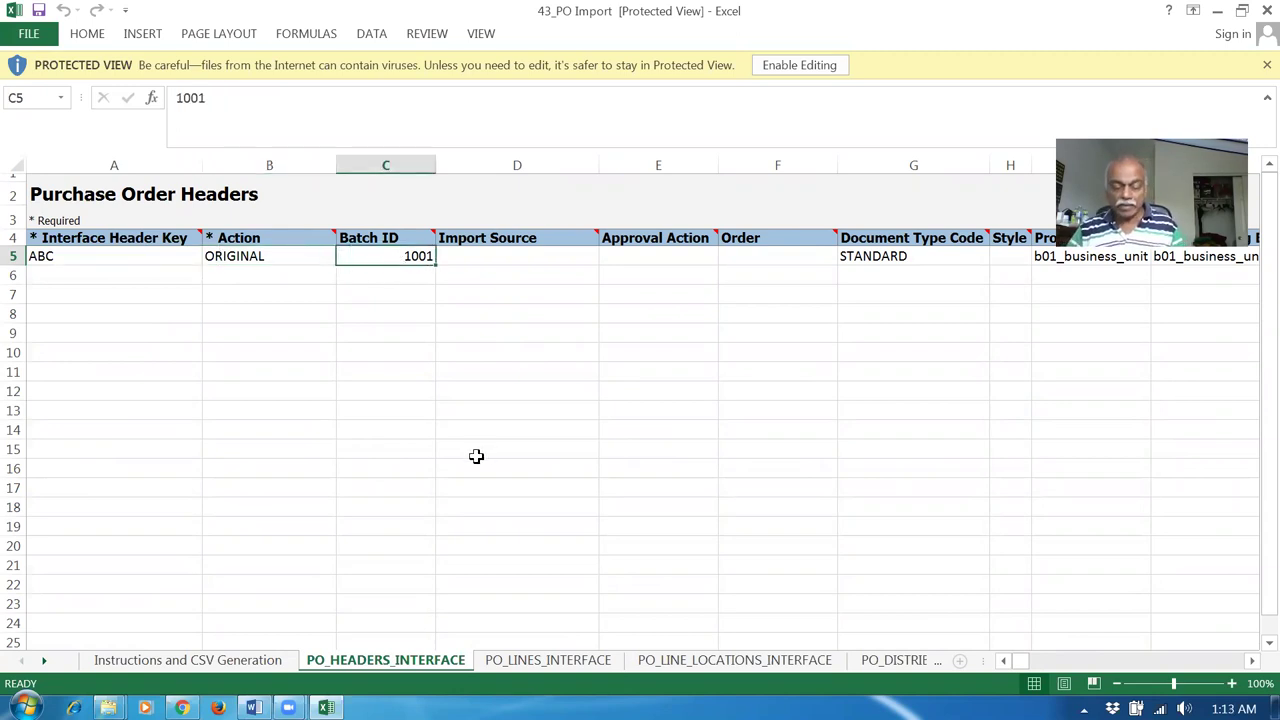
pyautogui.press('Delete')
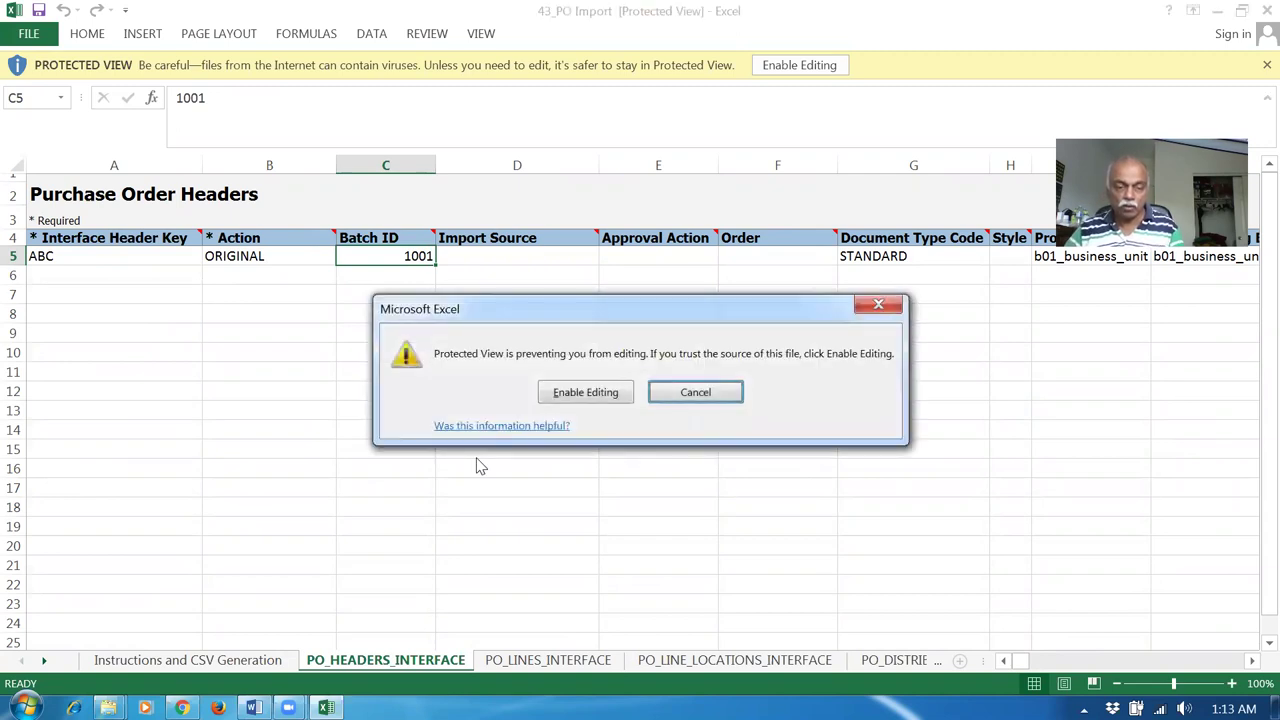
pyautogui.press('Escape')
pyautogui.click(809, 74)
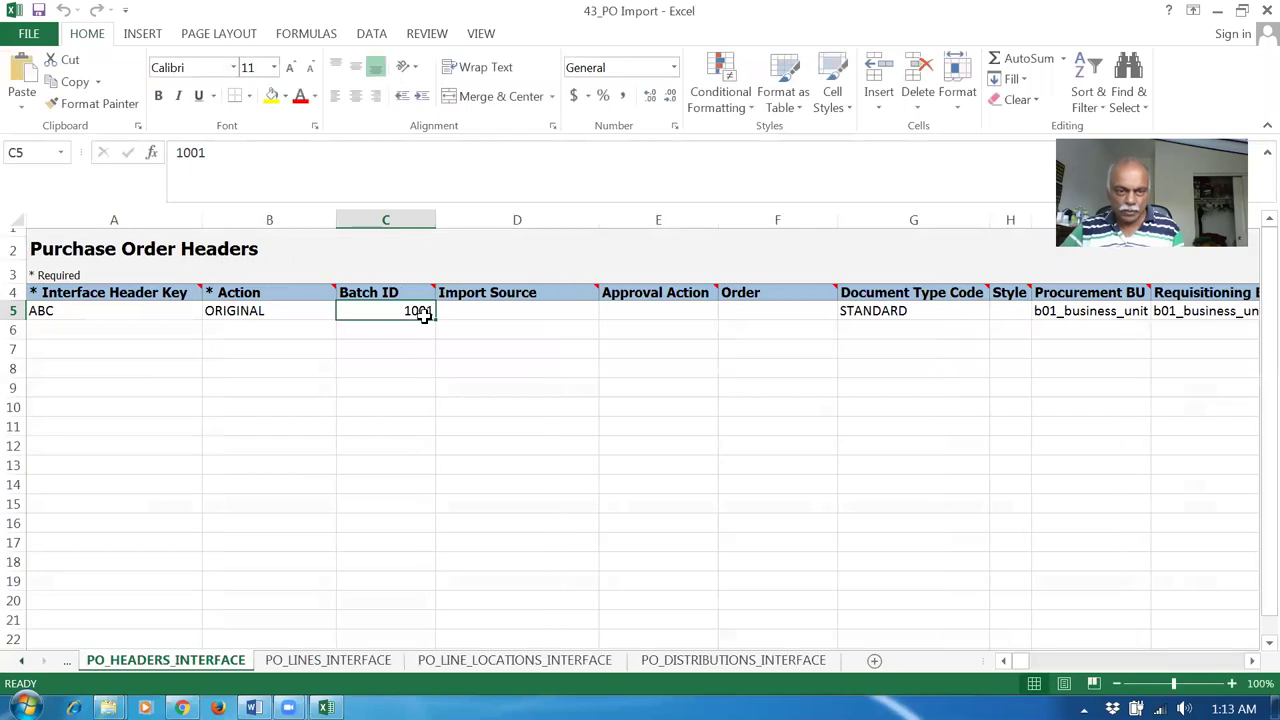
# Set the Batch ID of the purchase order header ABC to 1002.
pyautogui.doubleClick(420, 311)
pyautogui.press('BackSpace')
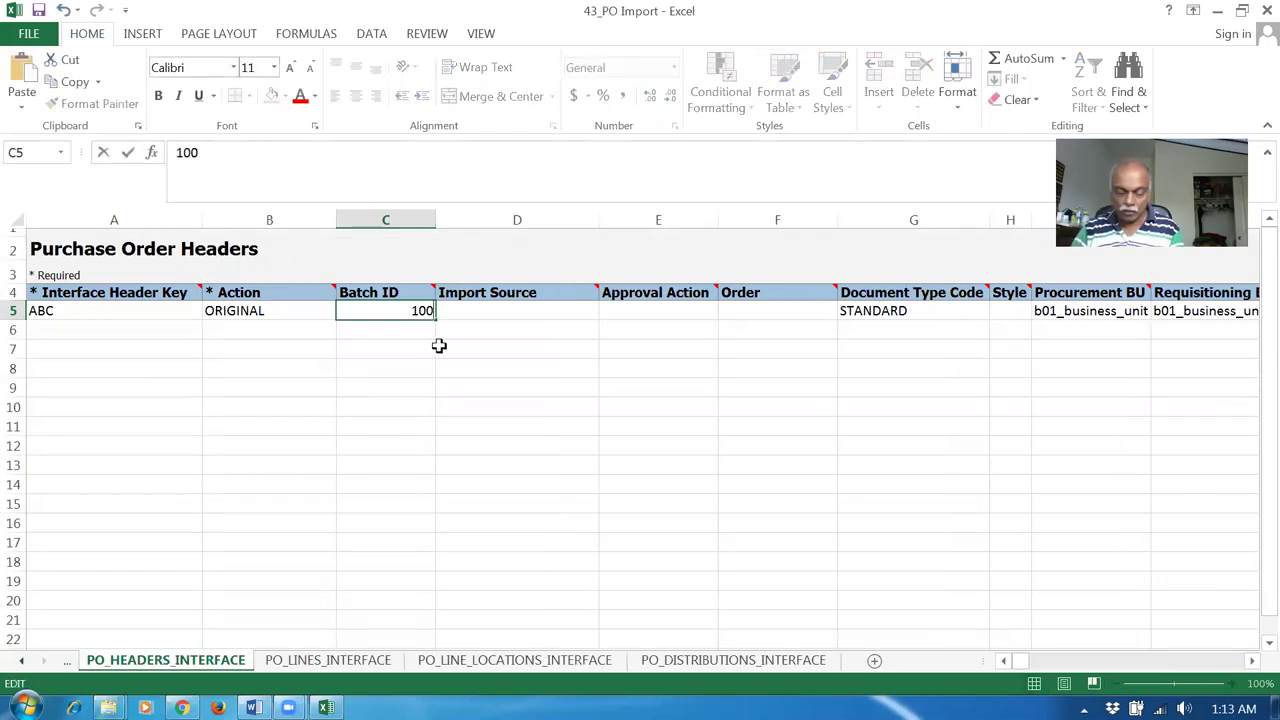
pyautogui.write('2')
pyautogui.press('Tab')
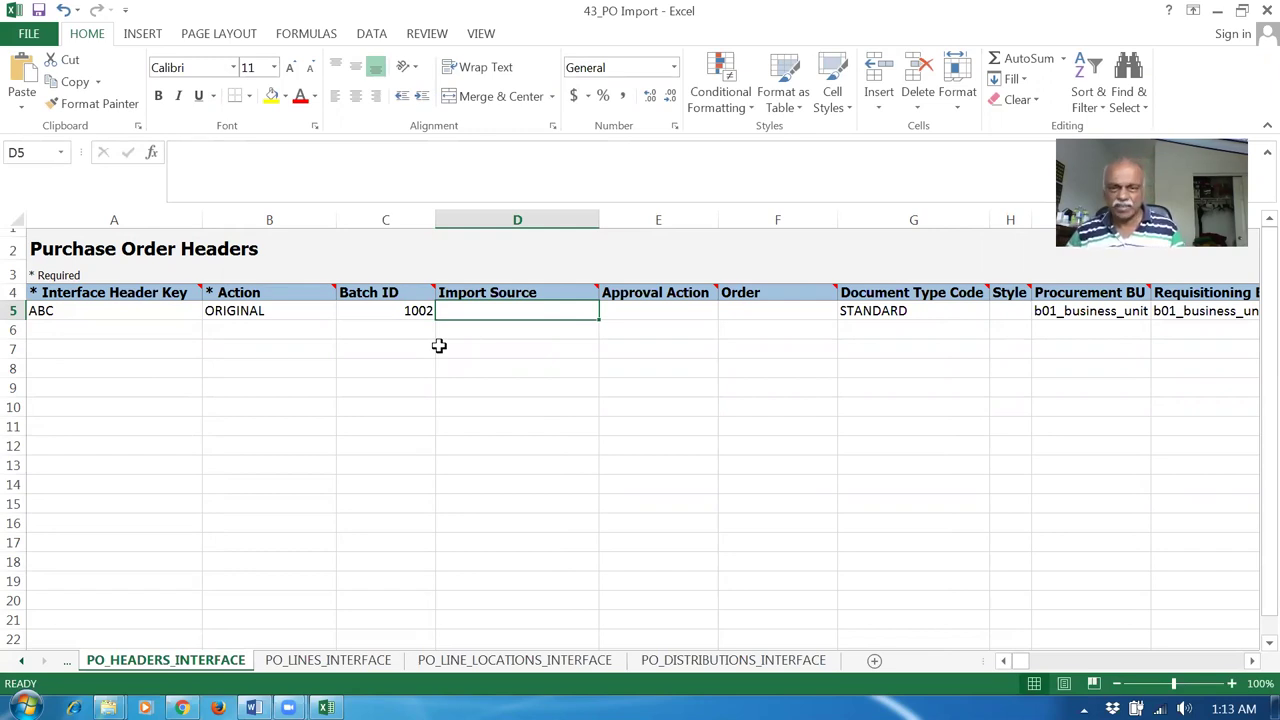
pyautogui.press('Left')
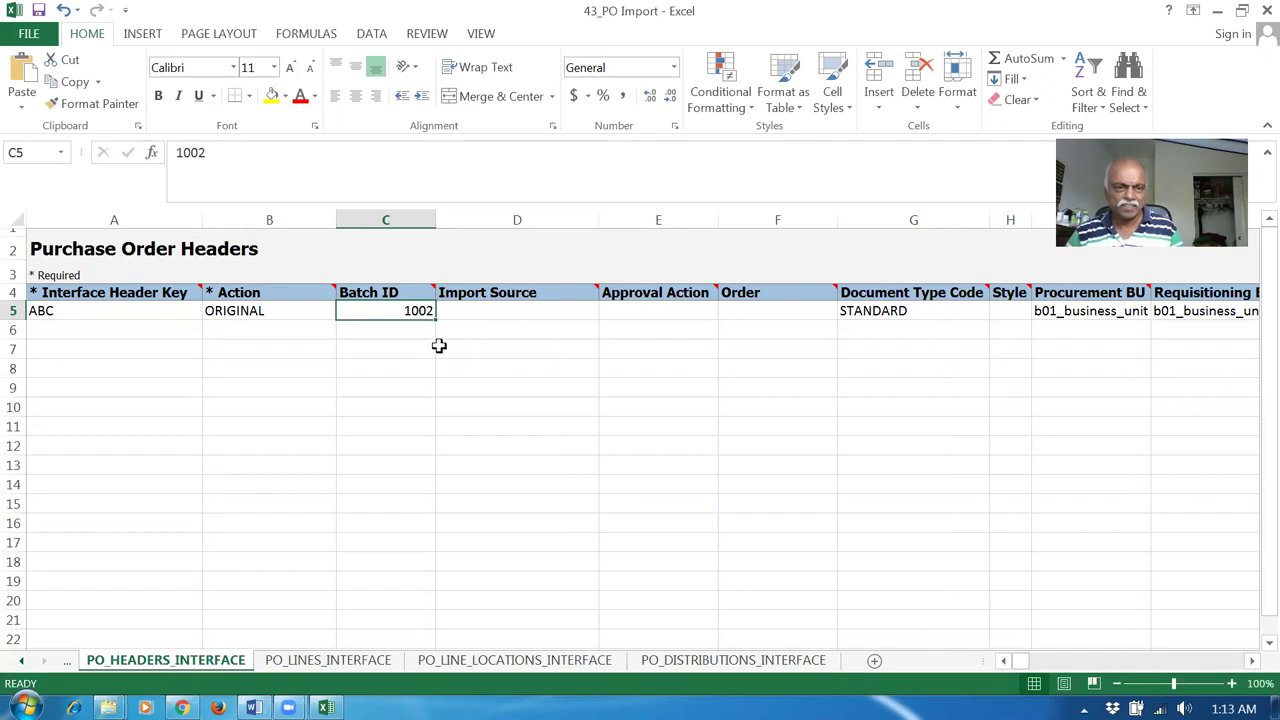
# Review the header row's Document Type Code options, business units, Sold-to Legal Entity, Buyer and Currency Code.
pyautogui.press('Right')
pyautogui.press('Right')
pyautogui.press('Right')
pyautogui.press('Right')
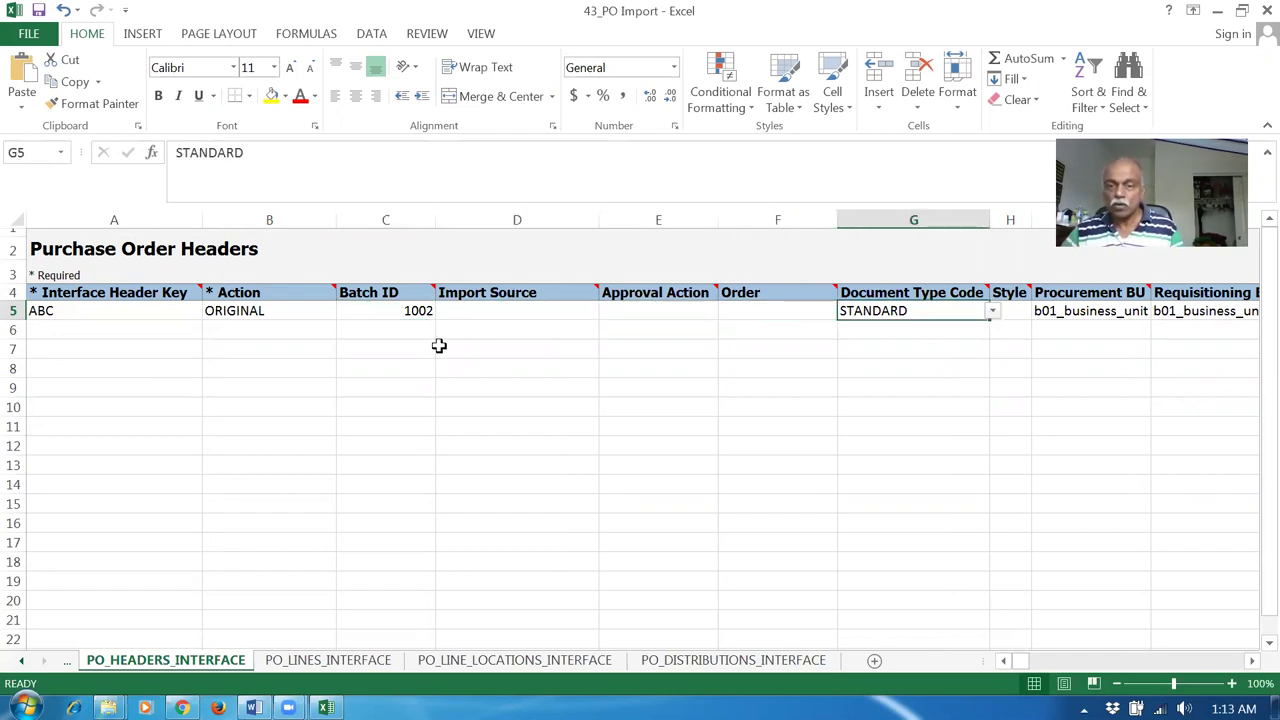
pyautogui.click(994, 312)
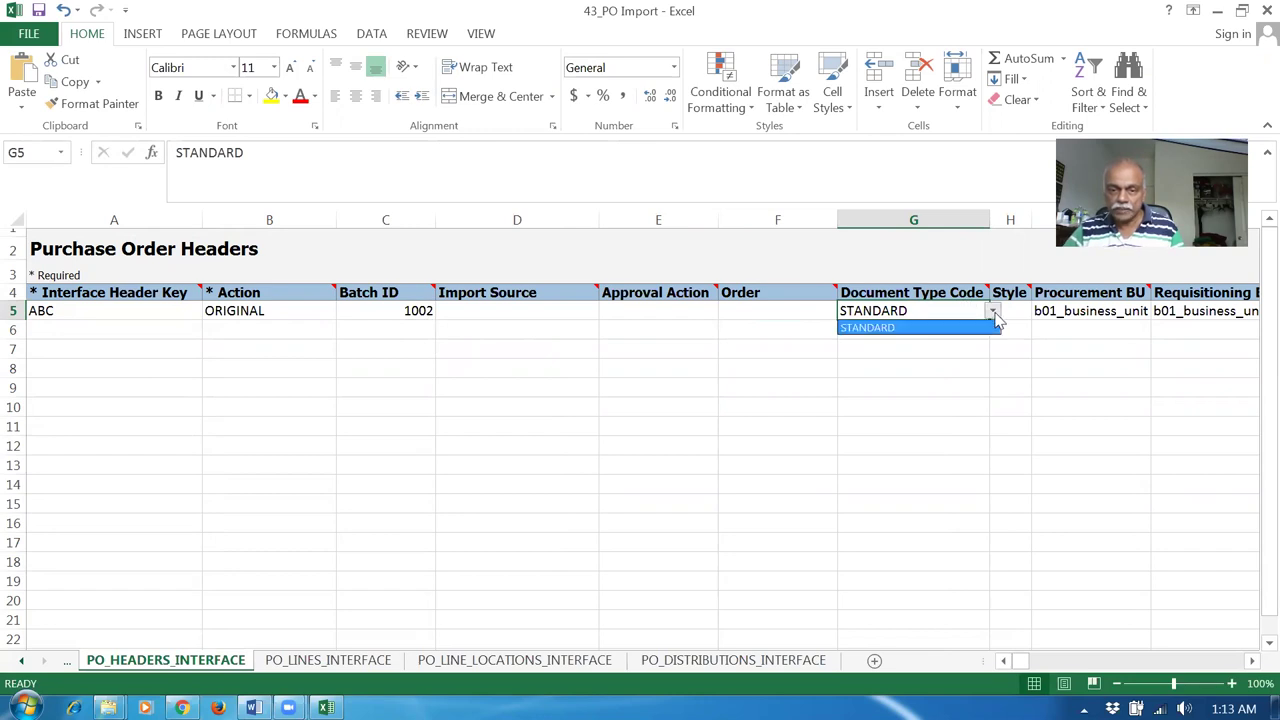
pyautogui.click(996, 315)
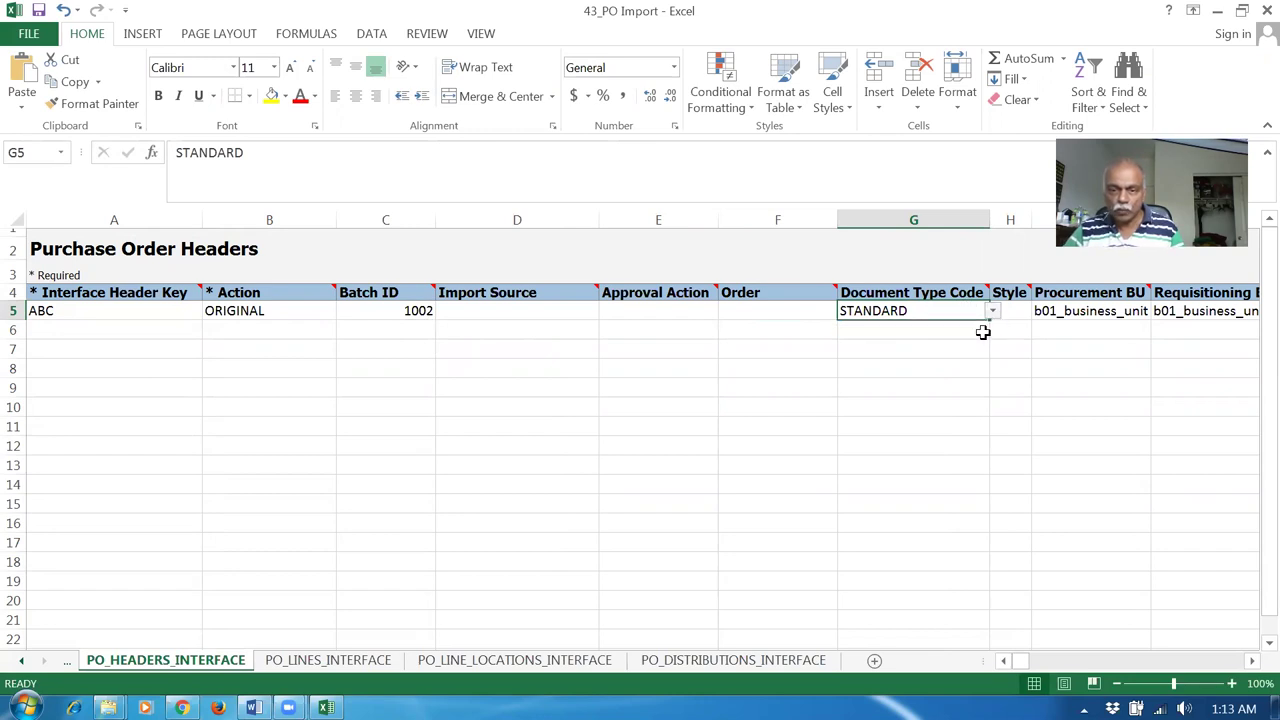
pyautogui.click(675, 314)
pyautogui.click(1063, 312)
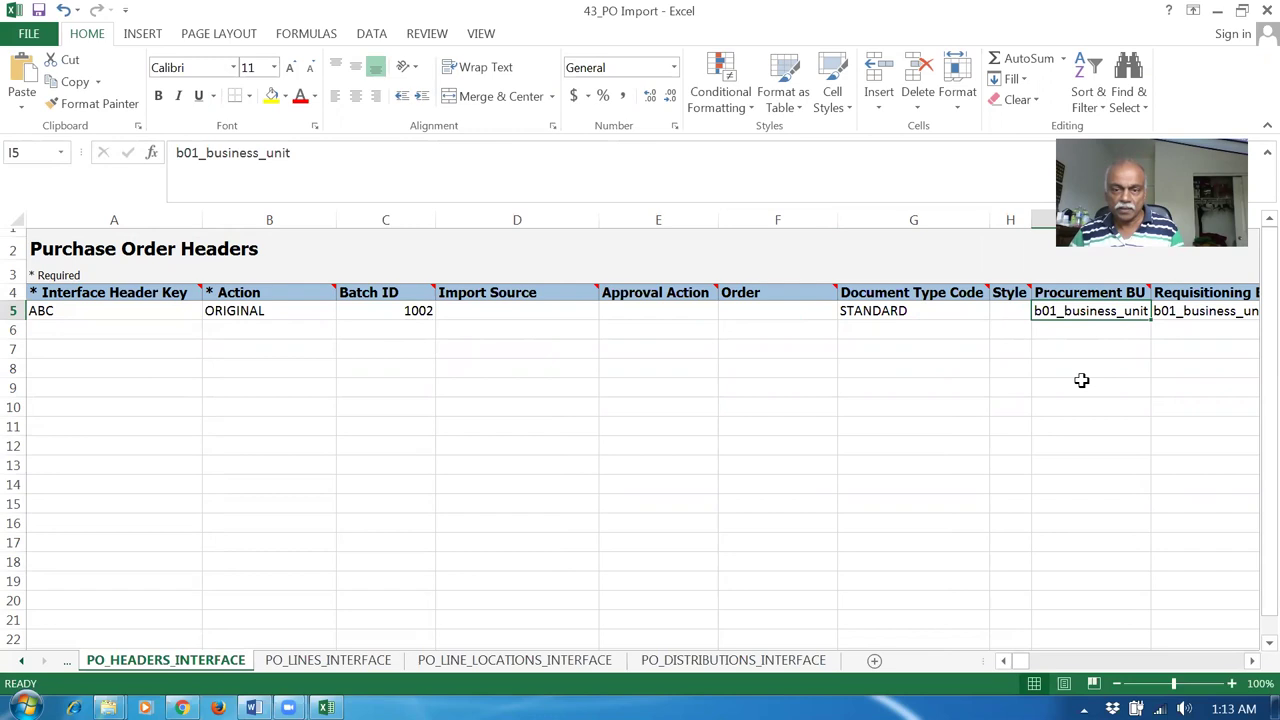
pyautogui.press('Tab')
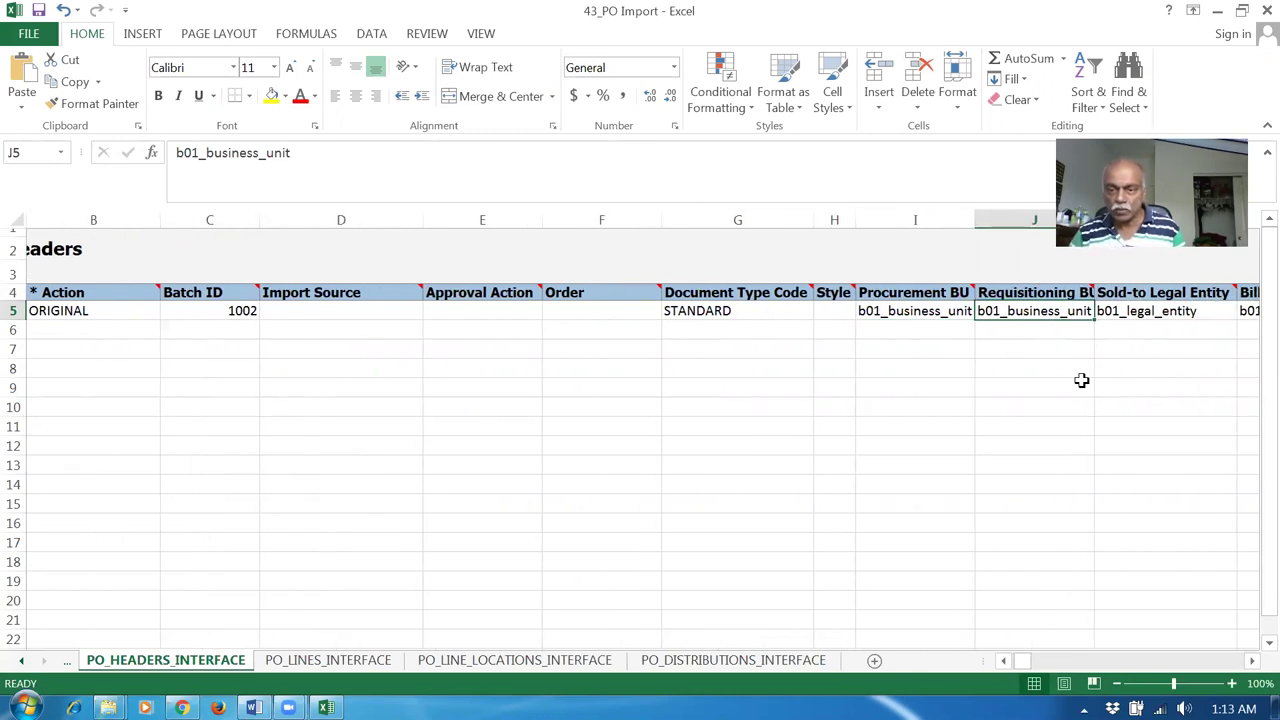
pyautogui.press('Tab')
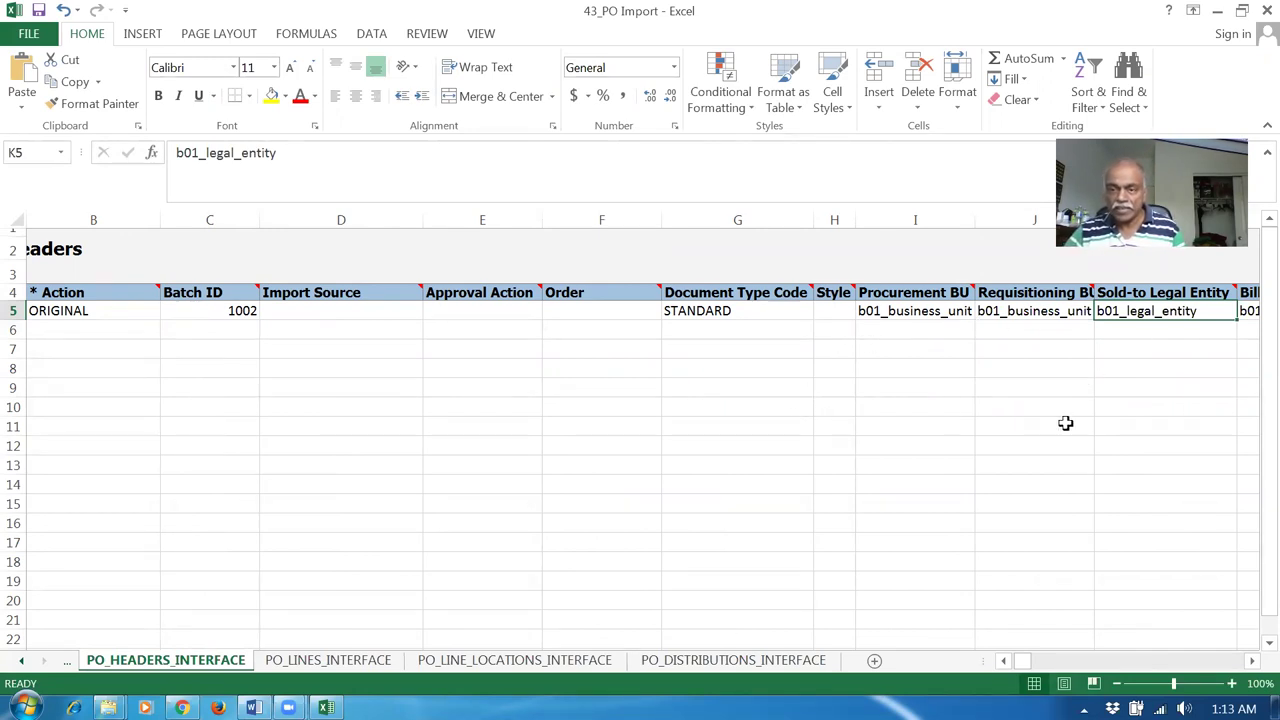
pyautogui.press('Tab')
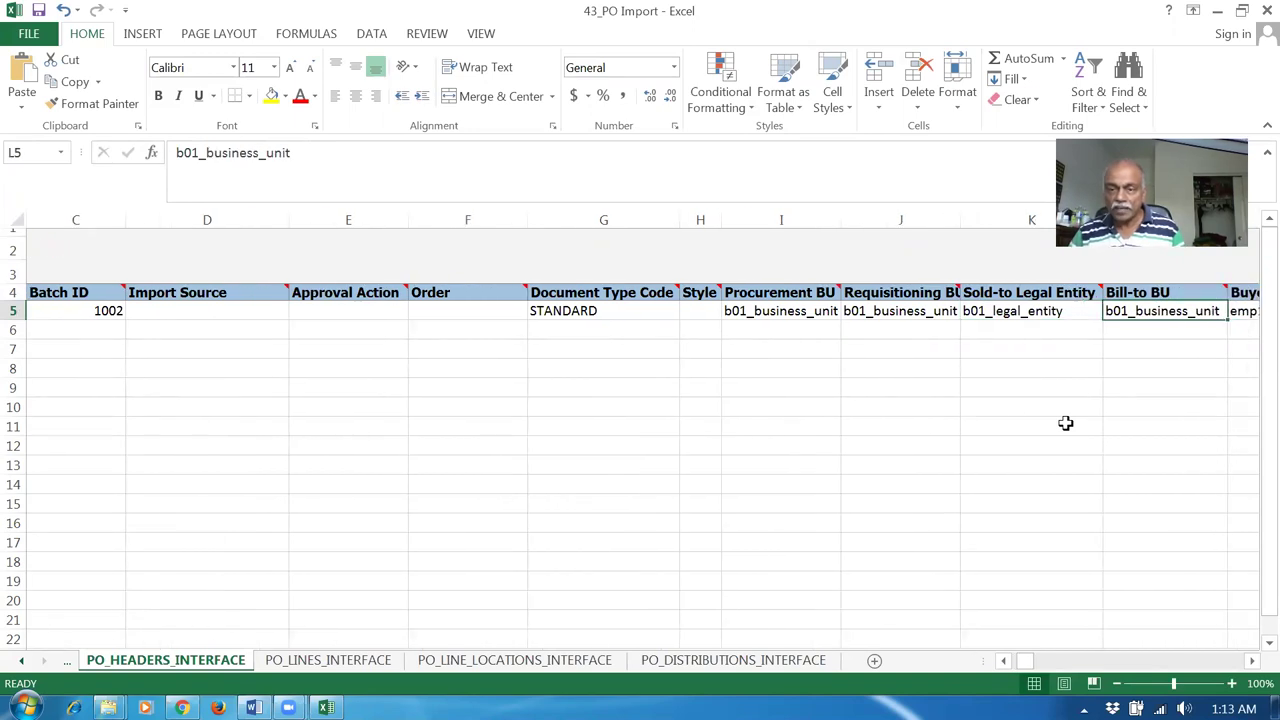
pyautogui.press('Tab')
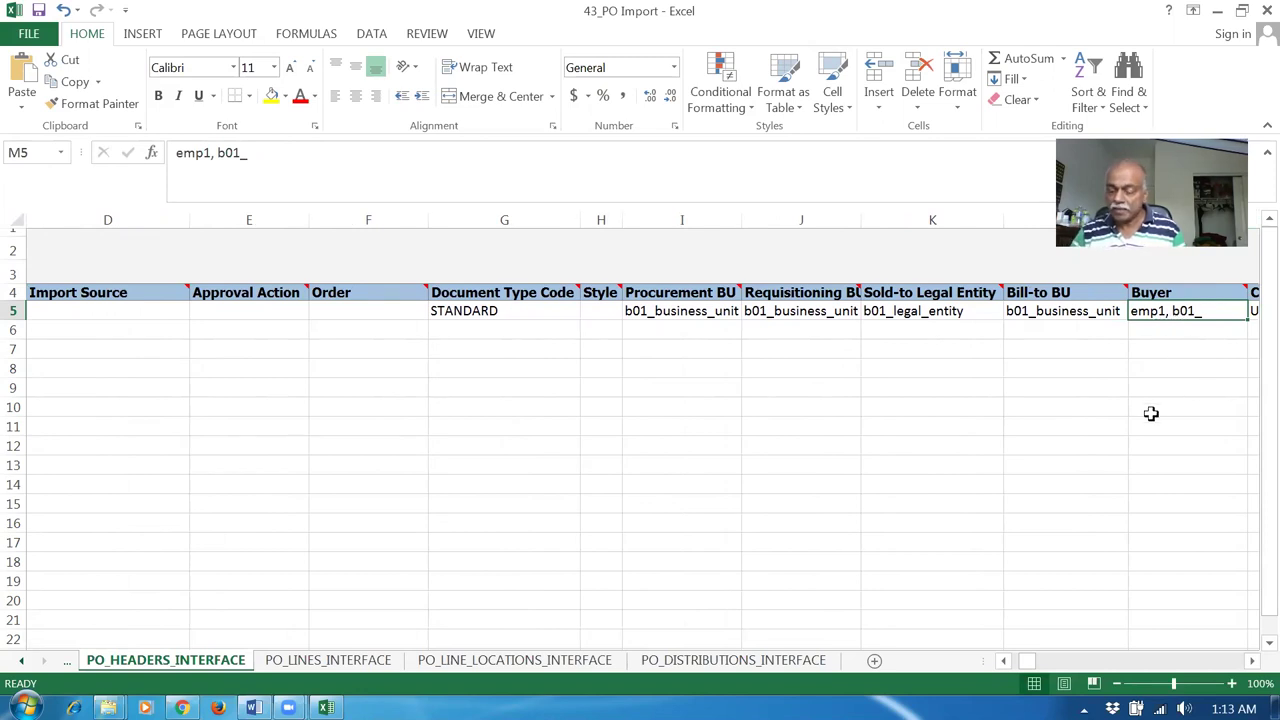
pyautogui.press('Tab')
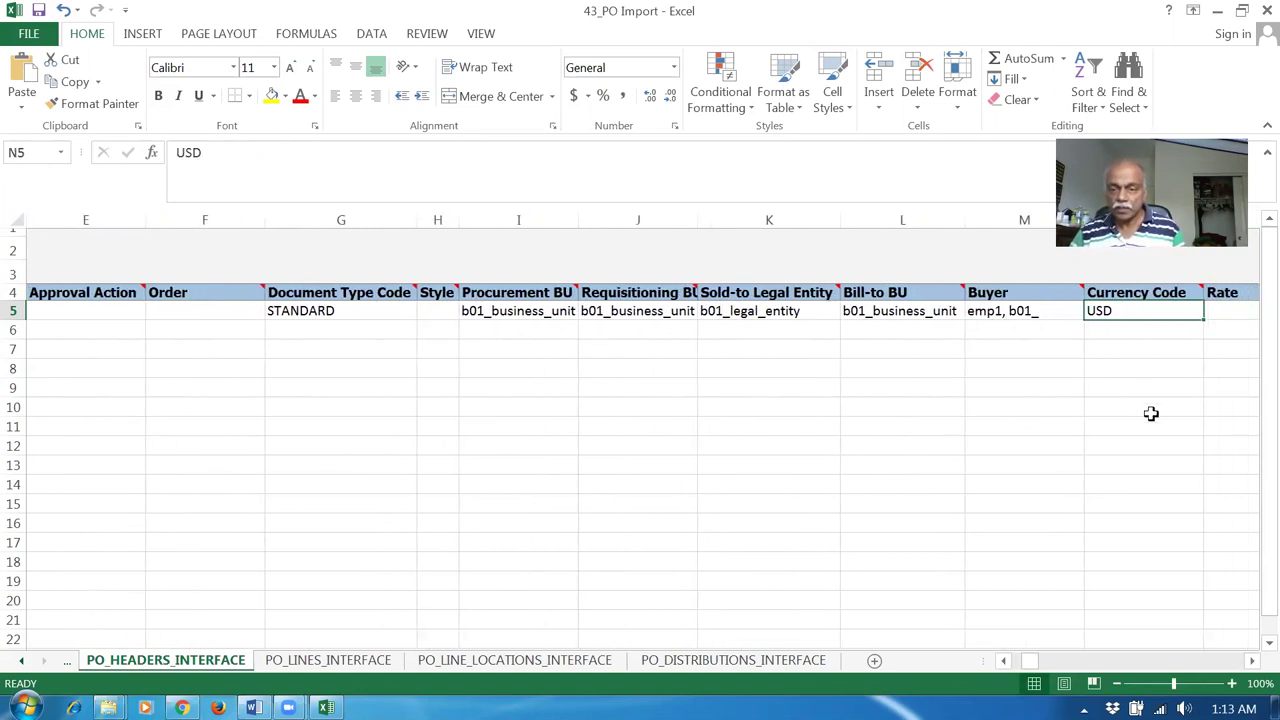
# Change the purchase order header's Description to "PO Imp Test 2".
pyautogui.press('Tab')
pyautogui.press('Tab')
pyautogui.press('Tab')
pyautogui.press('Tab')
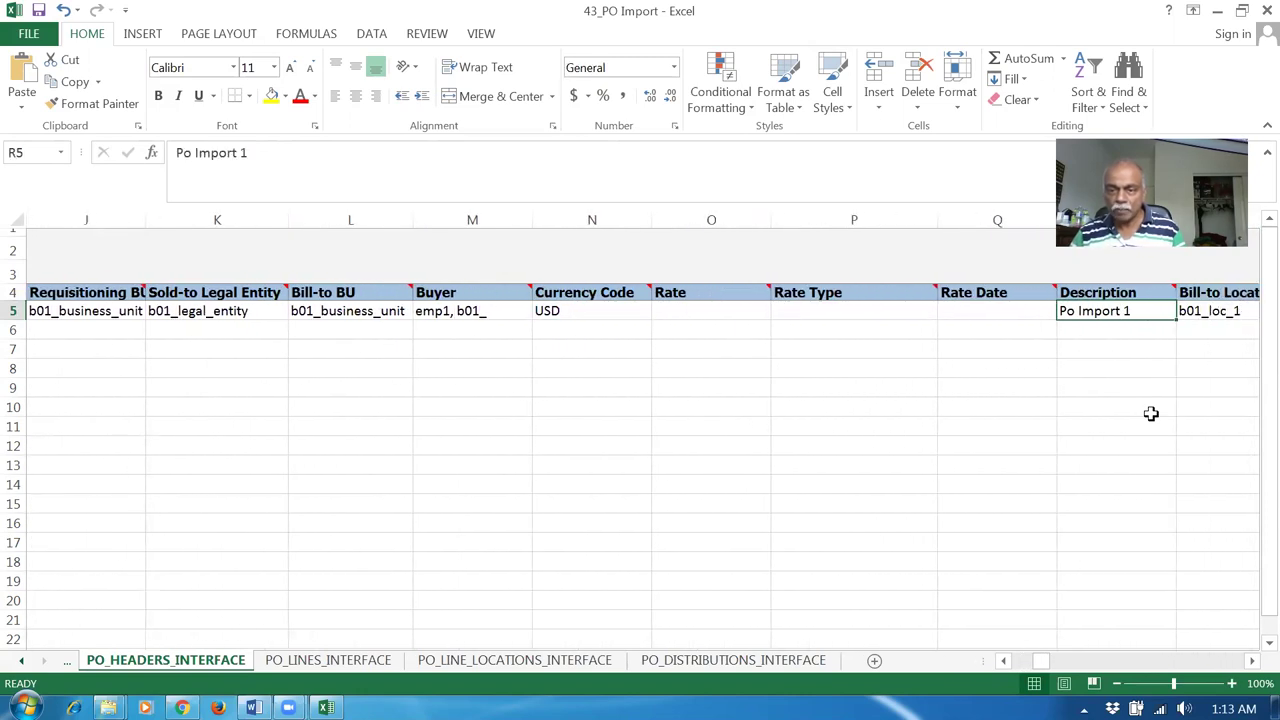
pyautogui.press('F2')
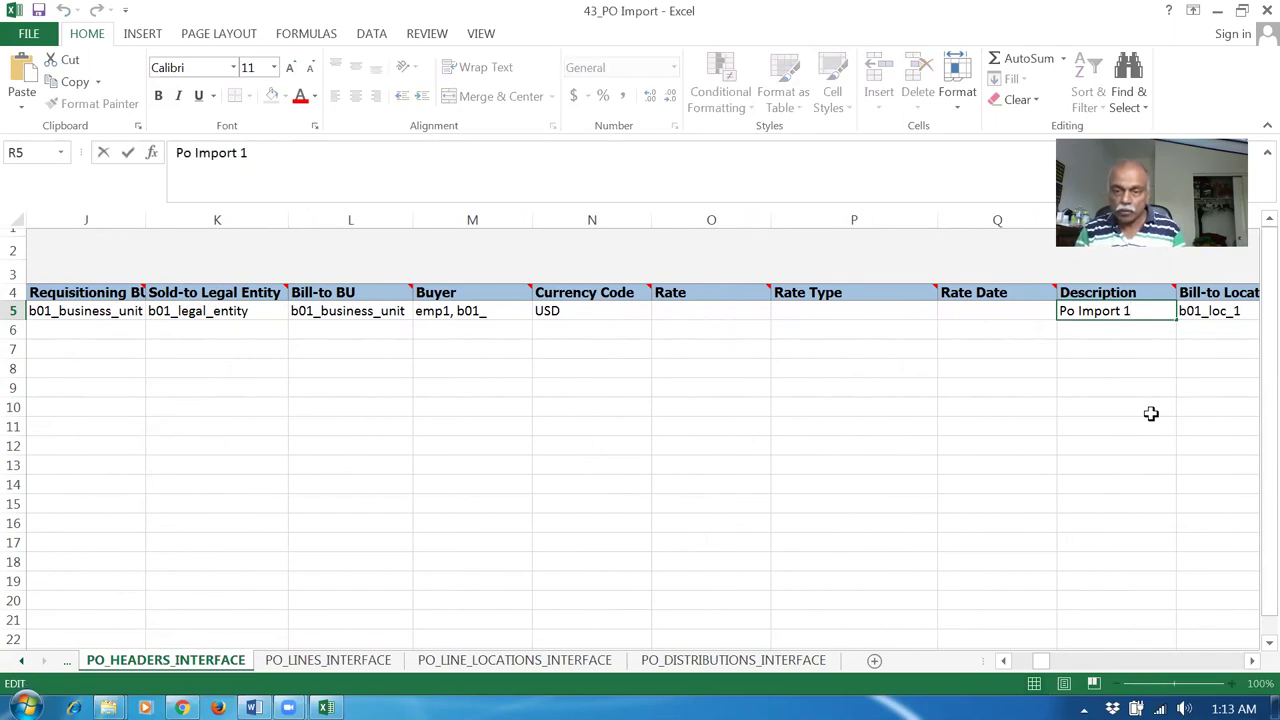
pyautogui.press('BackSpace')
pyautogui.press('BackSpace')
pyautogui.press('BackSpace')
pyautogui.press('BackSpace')
pyautogui.press('BackSpace')
pyautogui.press('BackSpace')
pyautogui.press('BackSpace')
pyautogui.press('BackSpace')
pyautogui.press('BackSpace')
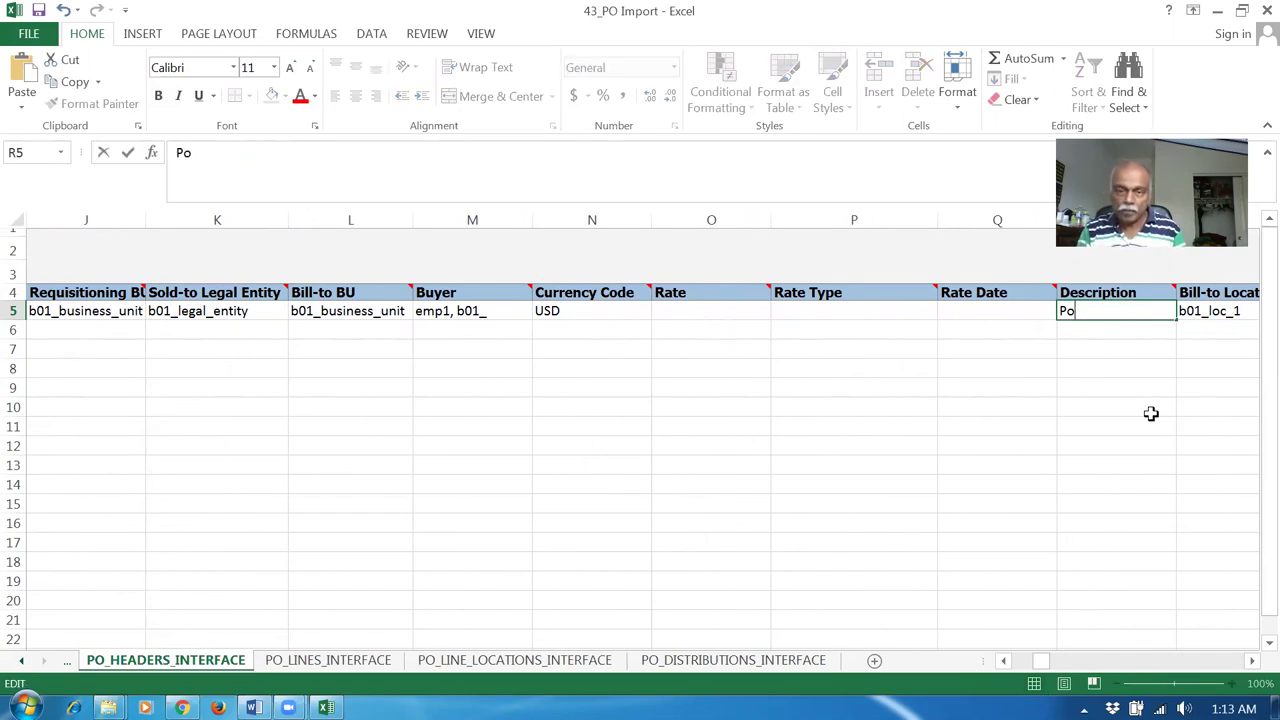
pyautogui.press('BackSpace')
pyautogui.write('O Imp')
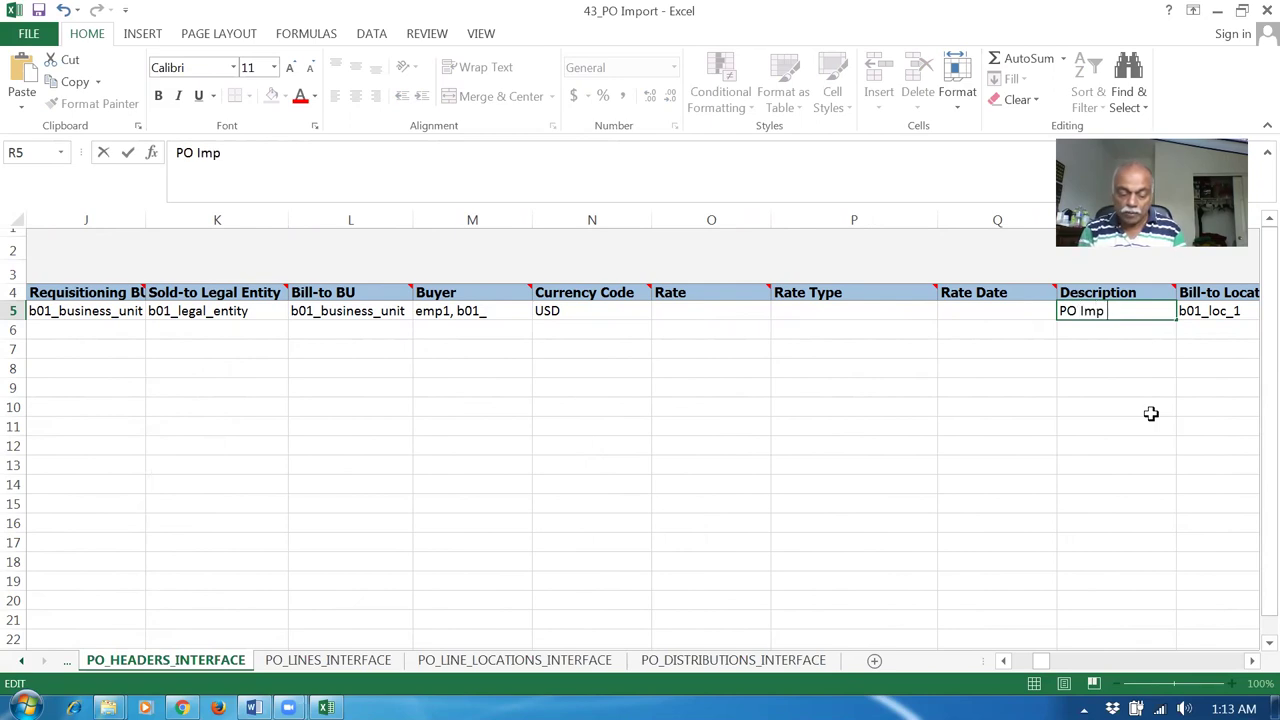
pyautogui.write(' Test 2')
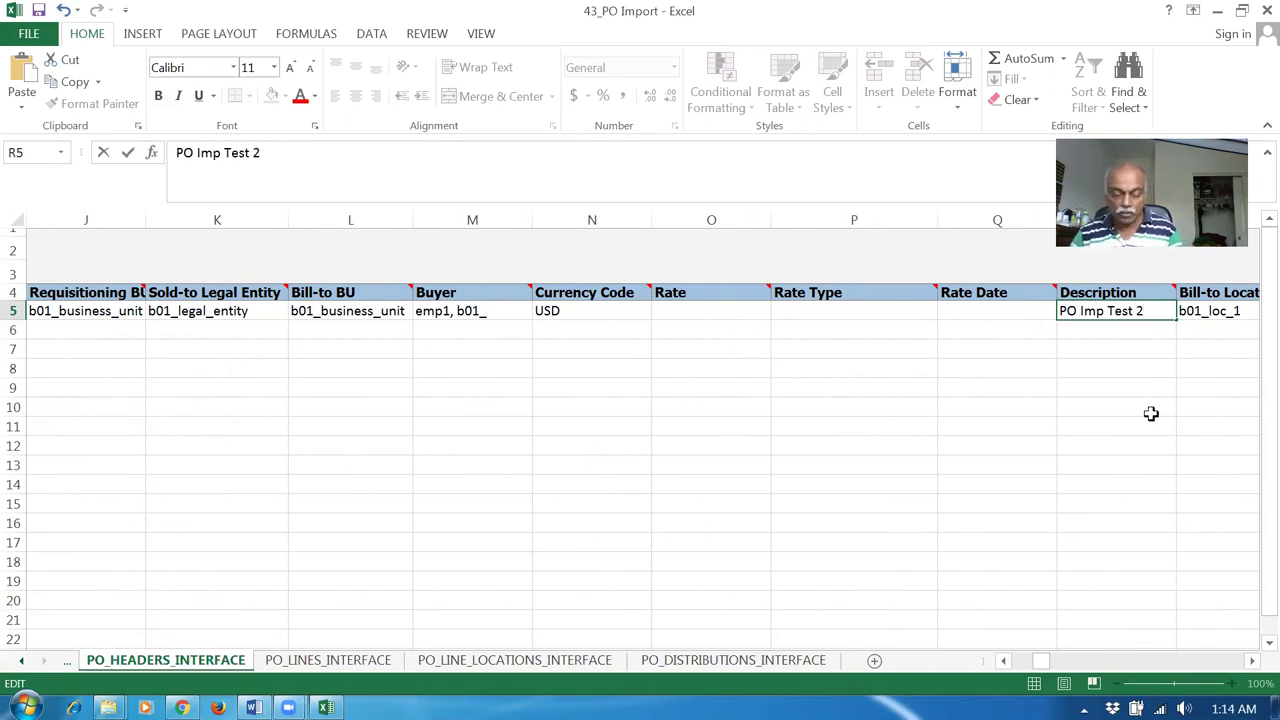
pyautogui.press('Tab')
pyautogui.press('Left')
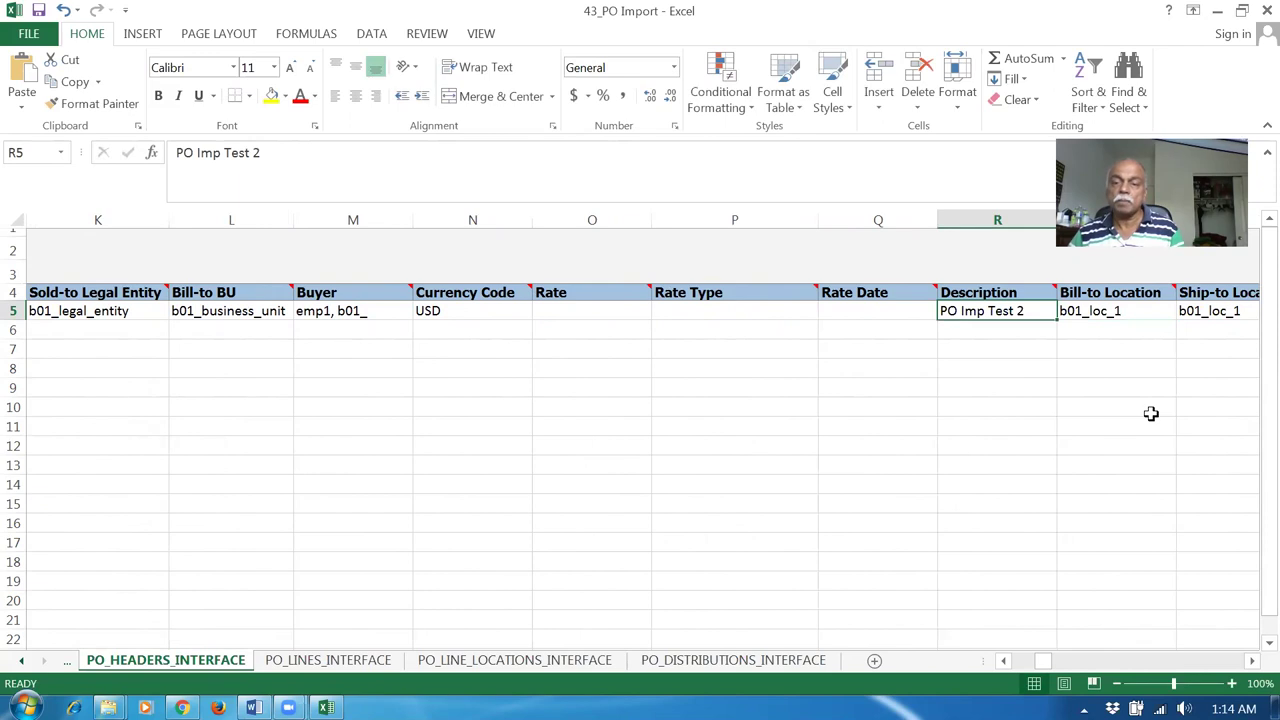
# Review the purchase order header's Bill-to Location, Ship-to Location, Supplier and Supplier Site values.
pyautogui.press('Right')
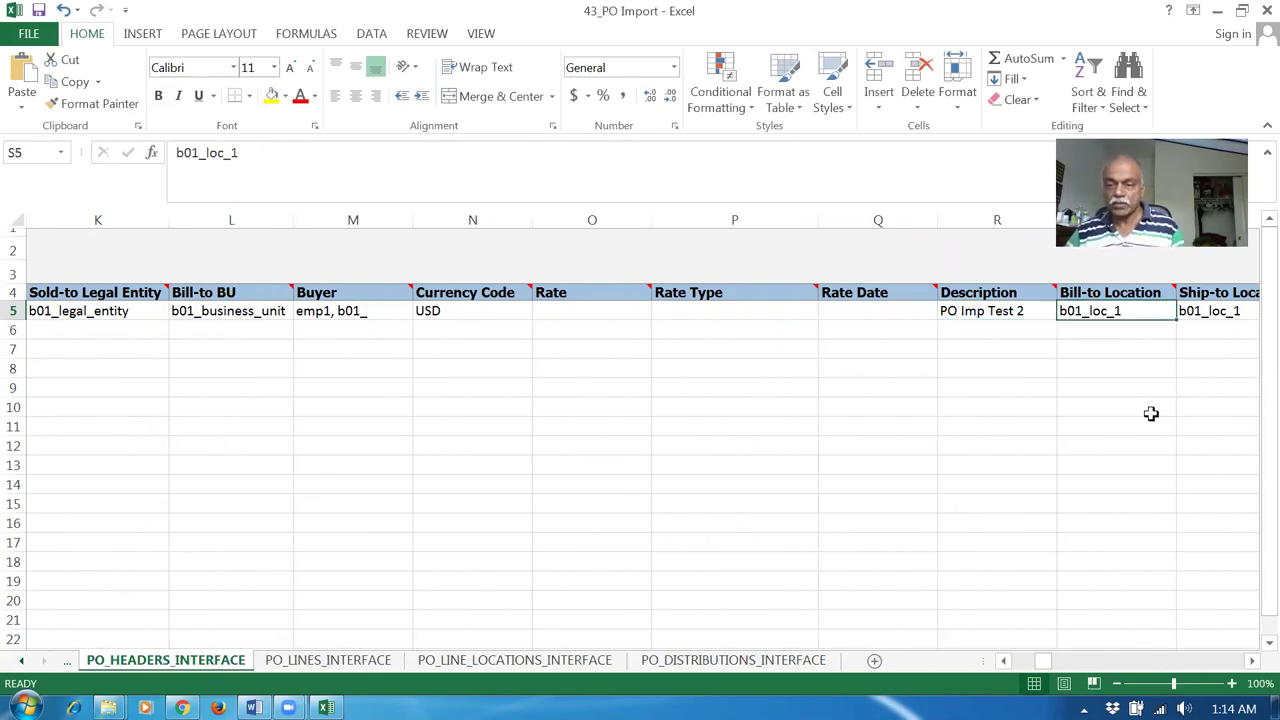
pyautogui.press('Right')
pyautogui.press('Right')
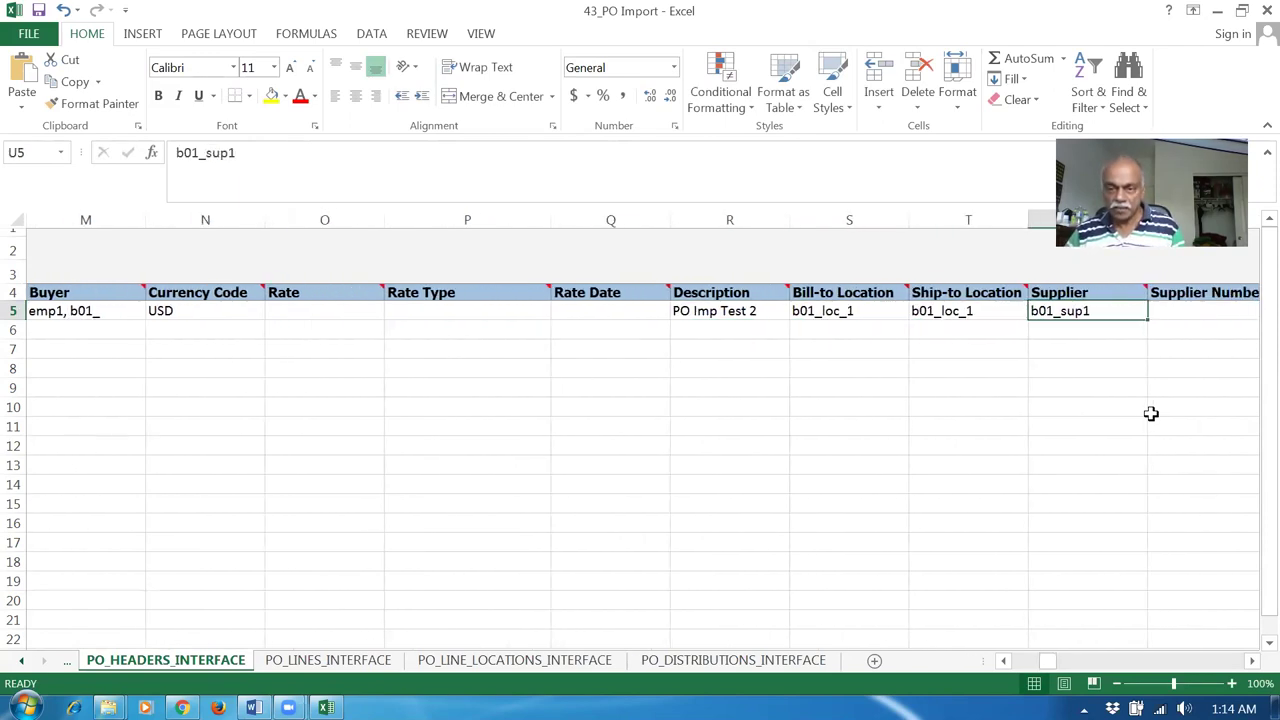
pyautogui.press('Right')
pyautogui.press('Right')
pyautogui.press('Right')
pyautogui.press('Right')
pyautogui.press('Right')
pyautogui.press('Right')
pyautogui.press('Right')
pyautogui.press('Right')
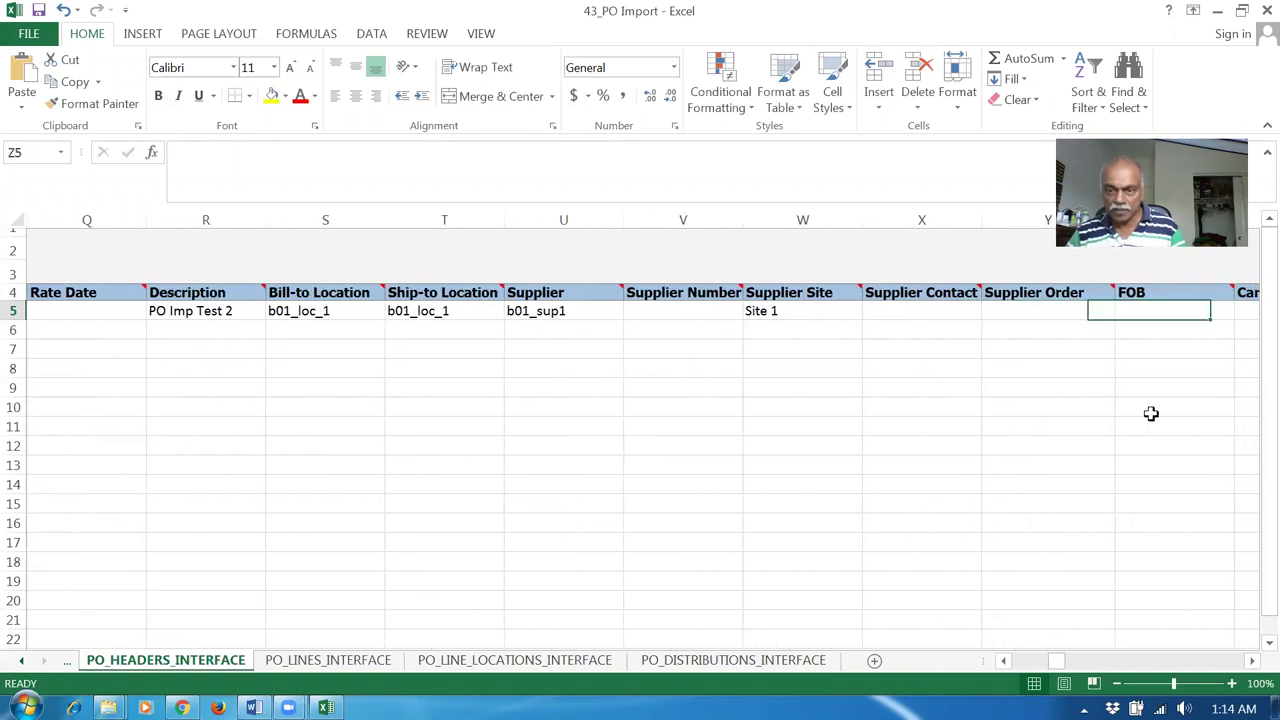
# Review the purchase order header's Payment Terms, Initiating Party and Required Acknowledgment values.
pyautogui.press('Right')
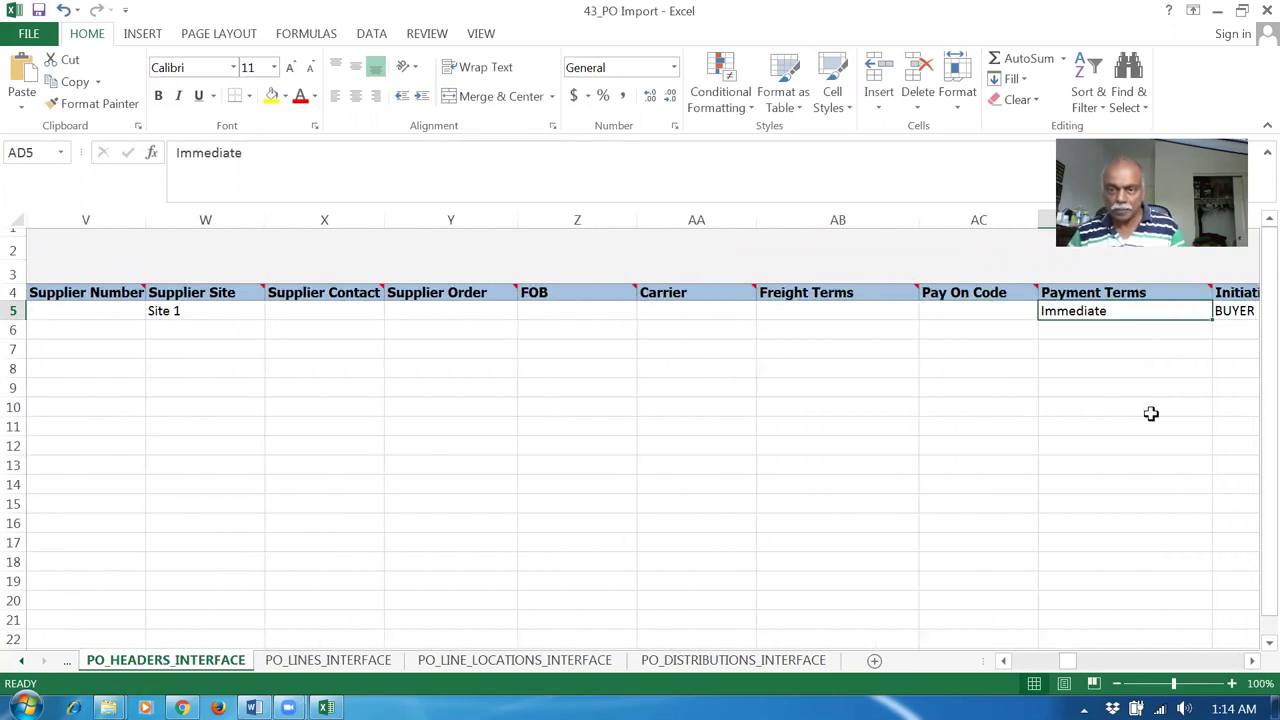
pyautogui.press('Right')
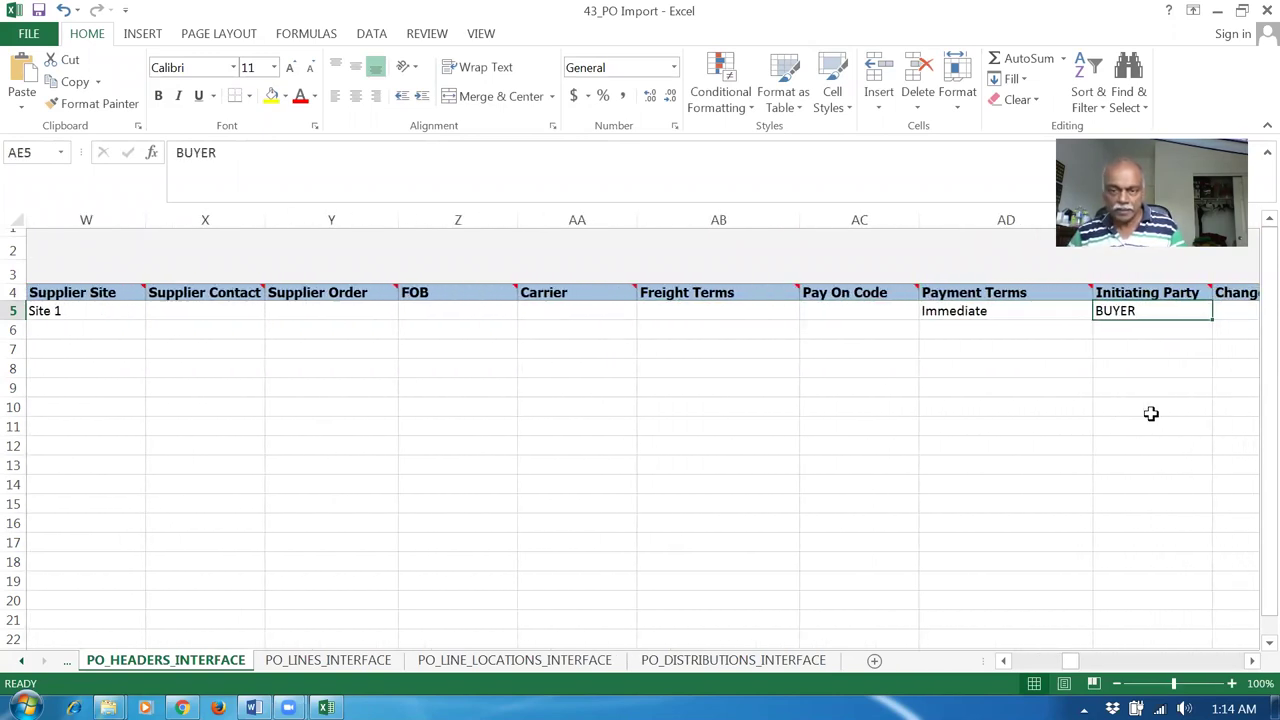
pyautogui.press('Right')
pyautogui.press('Left')
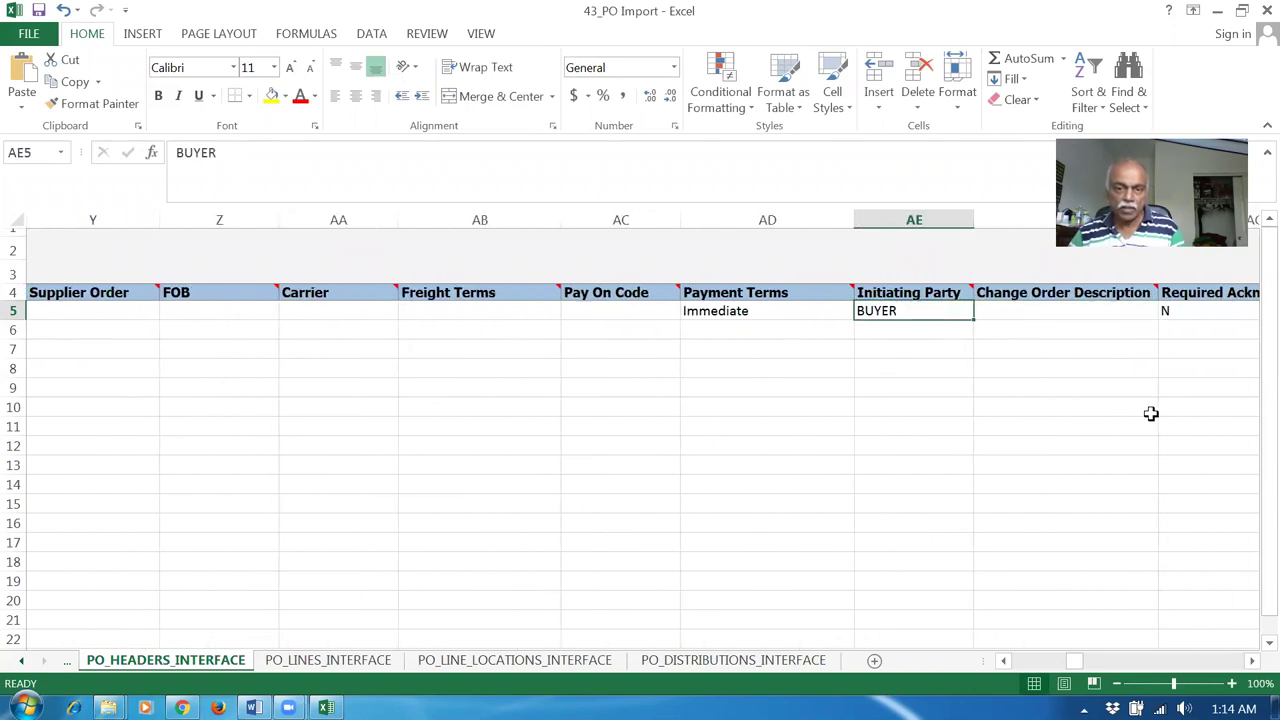
pyautogui.press('Left')
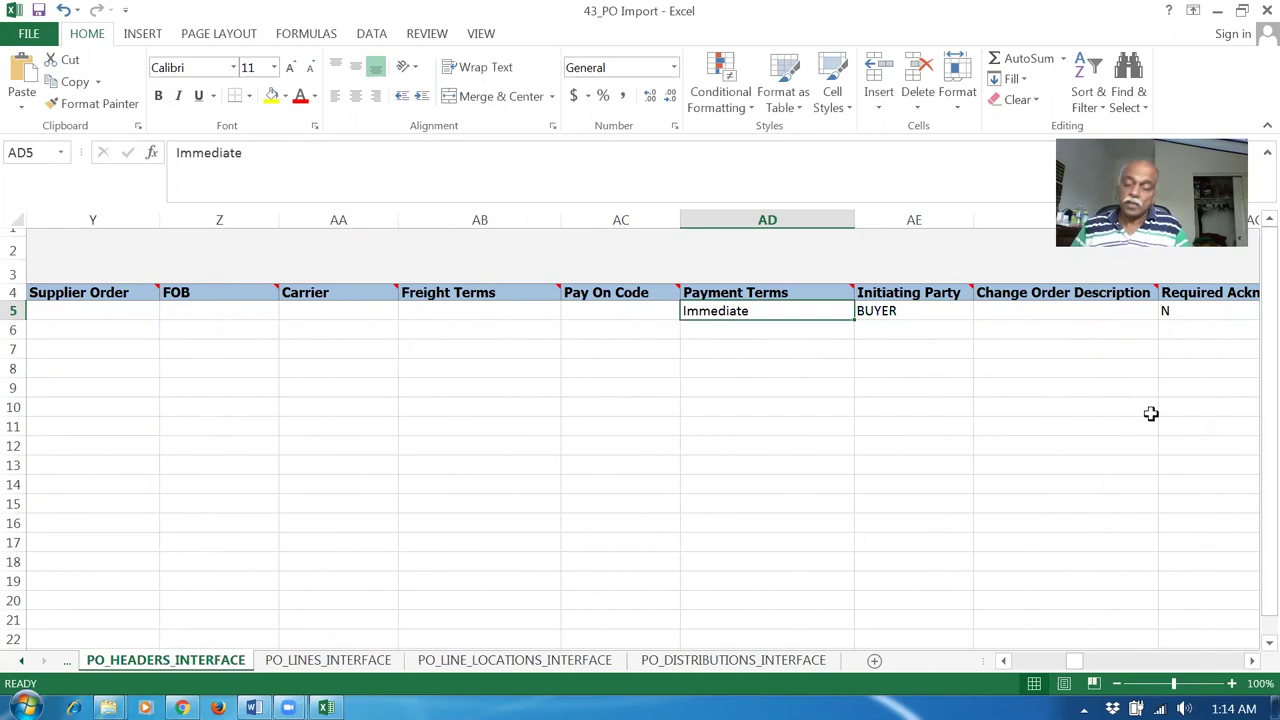
pyautogui.press('Right')
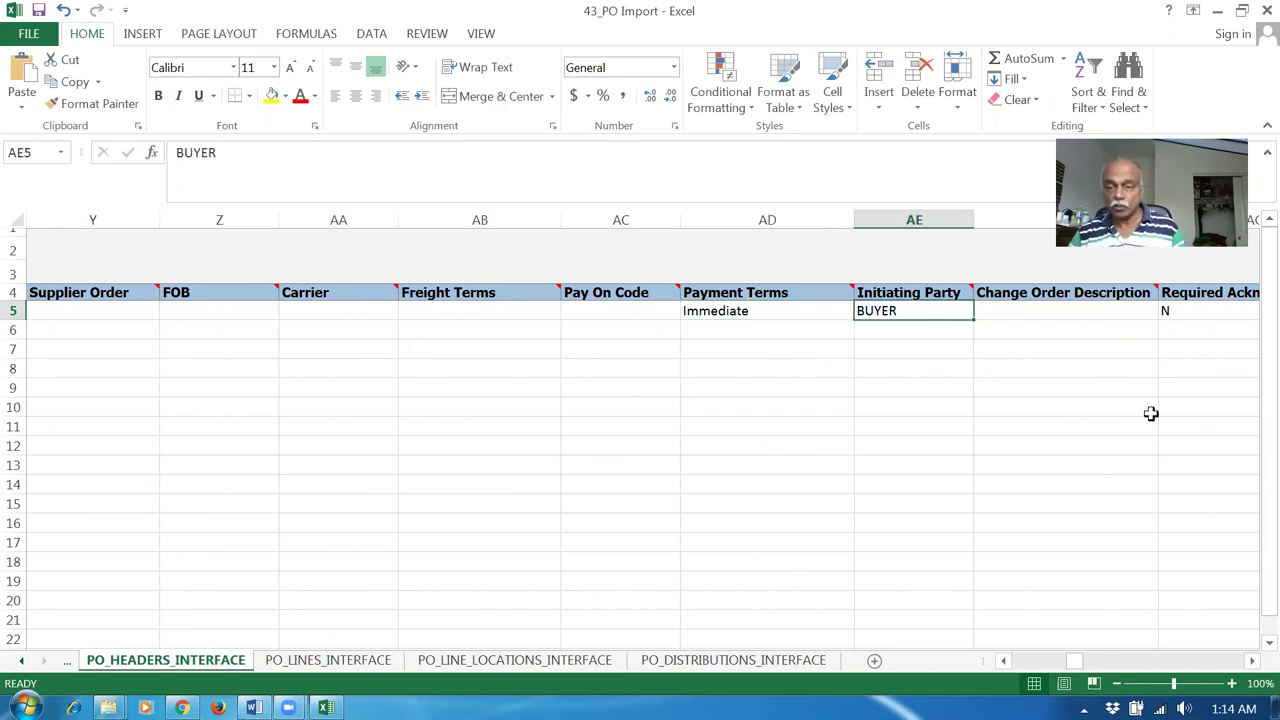
pyautogui.press('Right')
pyautogui.press('Right')
pyautogui.press('Right')
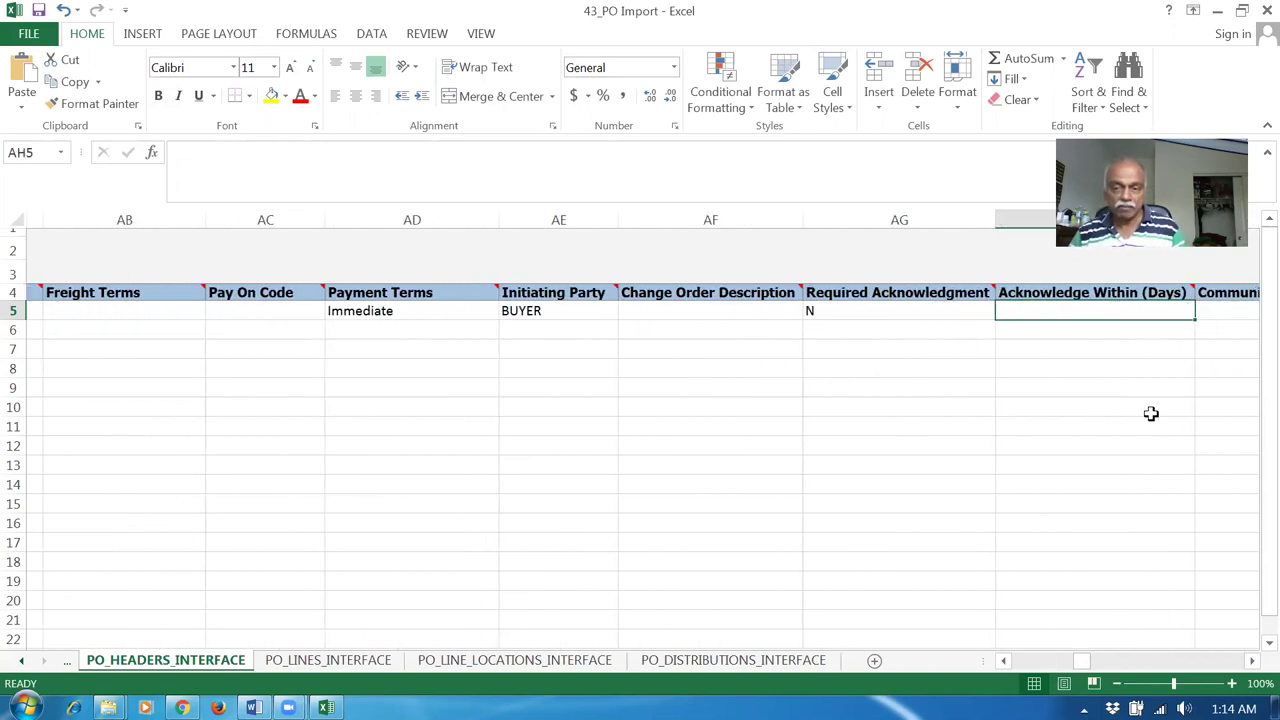
# Change the purchase order header's Note to Supplier to "Header Note to sup".
pyautogui.press('Right')
pyautogui.press('Right')
pyautogui.press('Right')
pyautogui.press('Right')
pyautogui.press('Right')
pyautogui.press('Right')
pyautogui.press('Right')
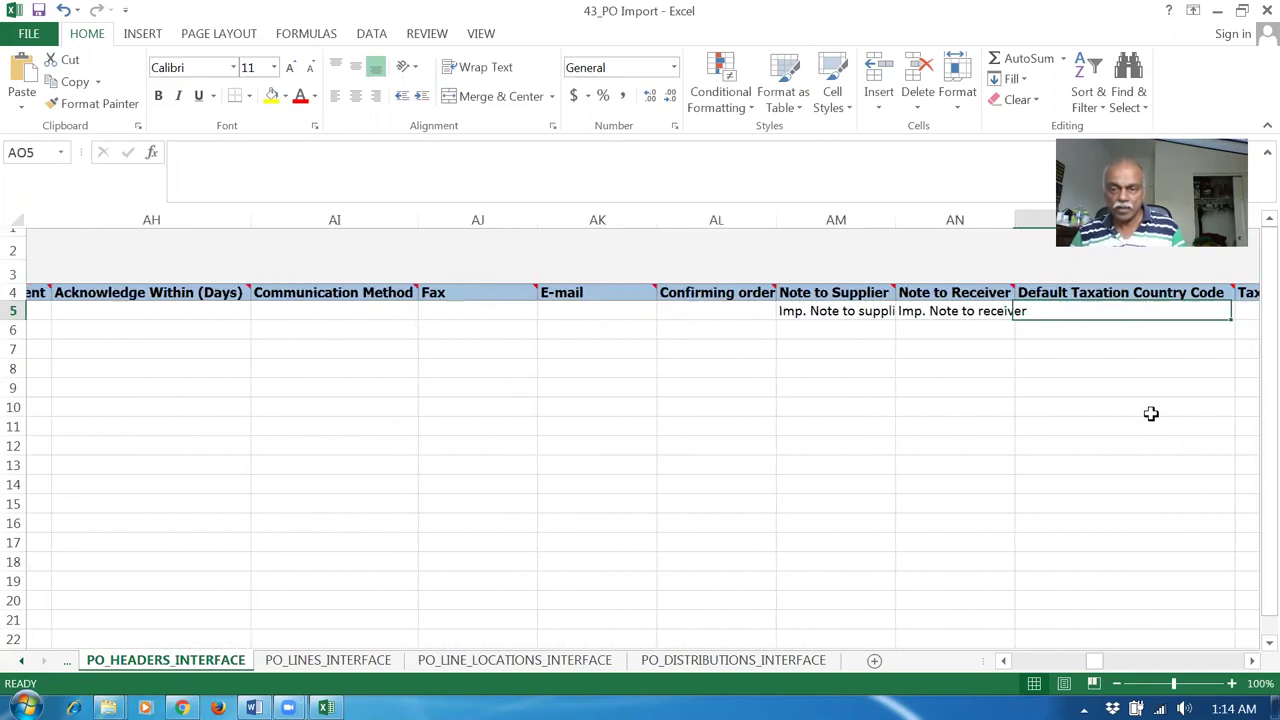
pyautogui.press('Left')
pyautogui.press('Left')
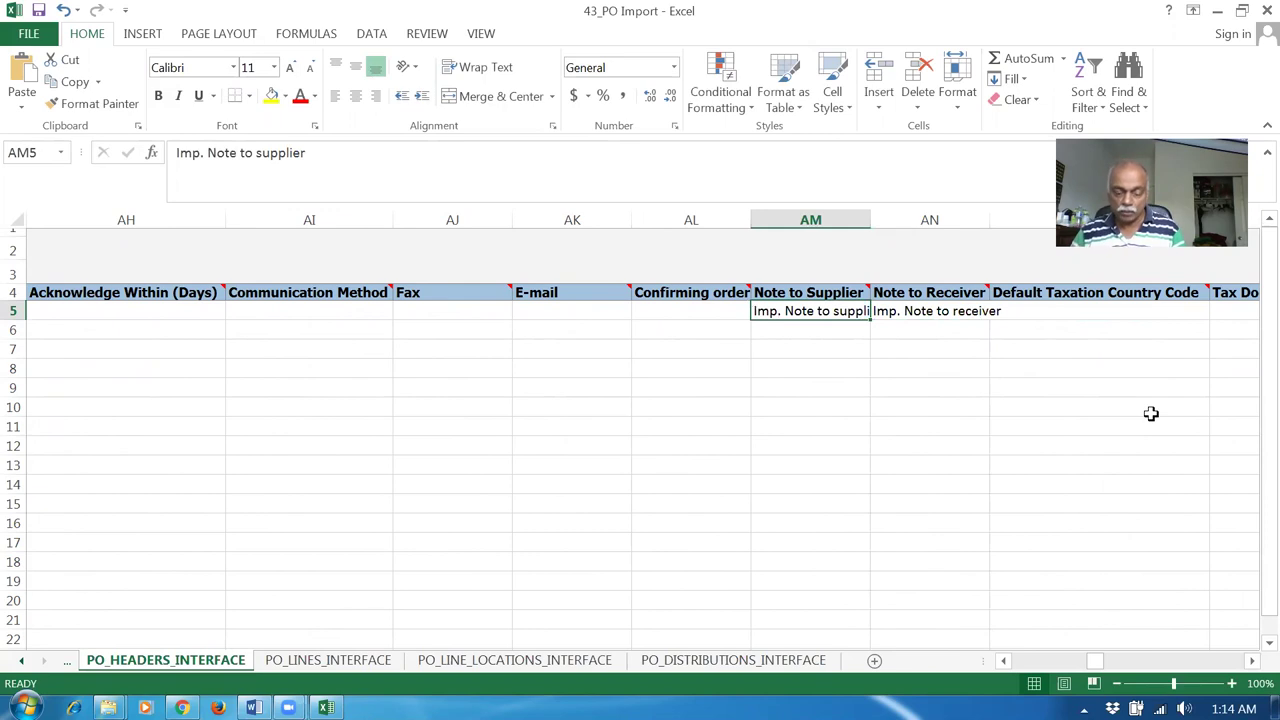
pyautogui.write('Header ')
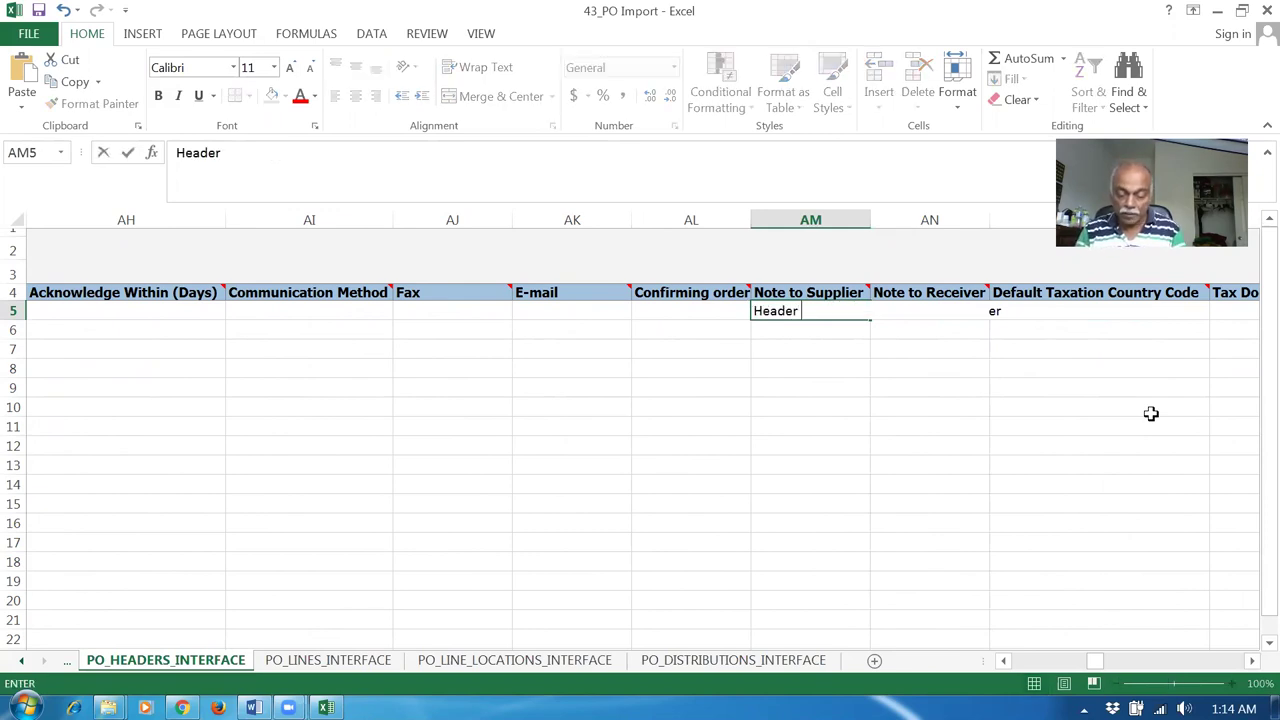
pyautogui.write('Note to')
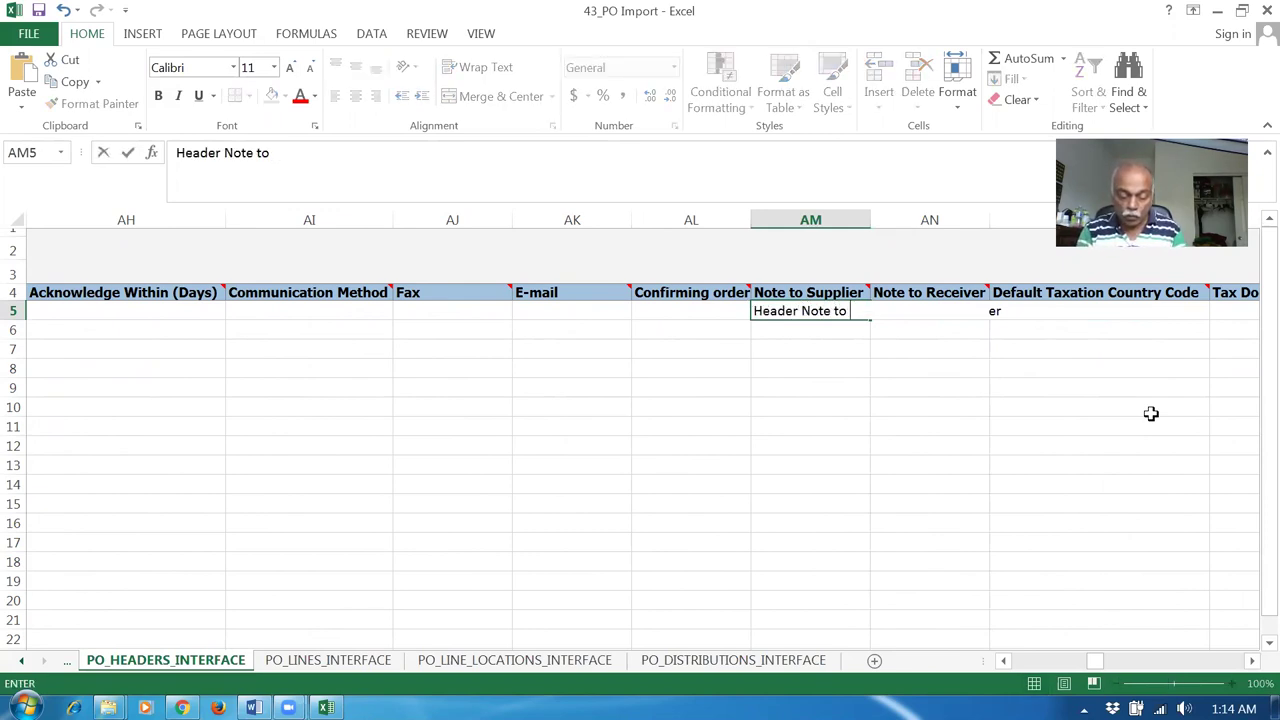
pyautogui.write(' sup')
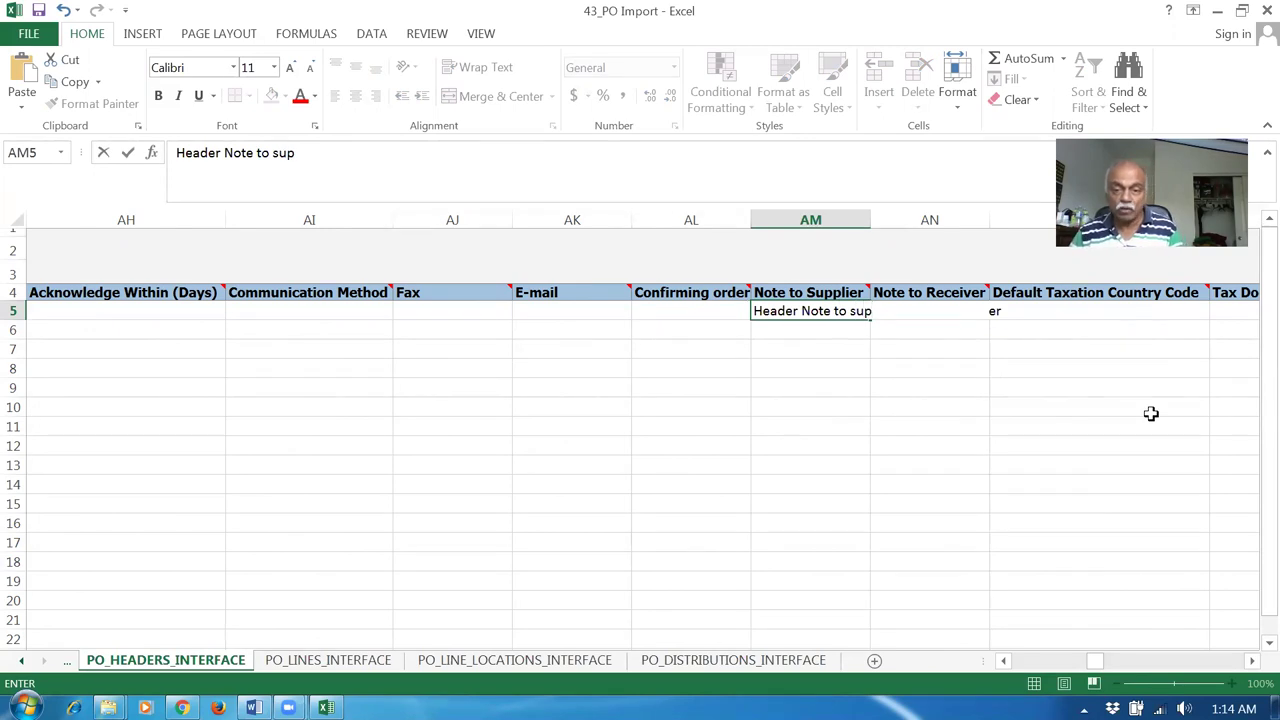
pyautogui.press('Tab')
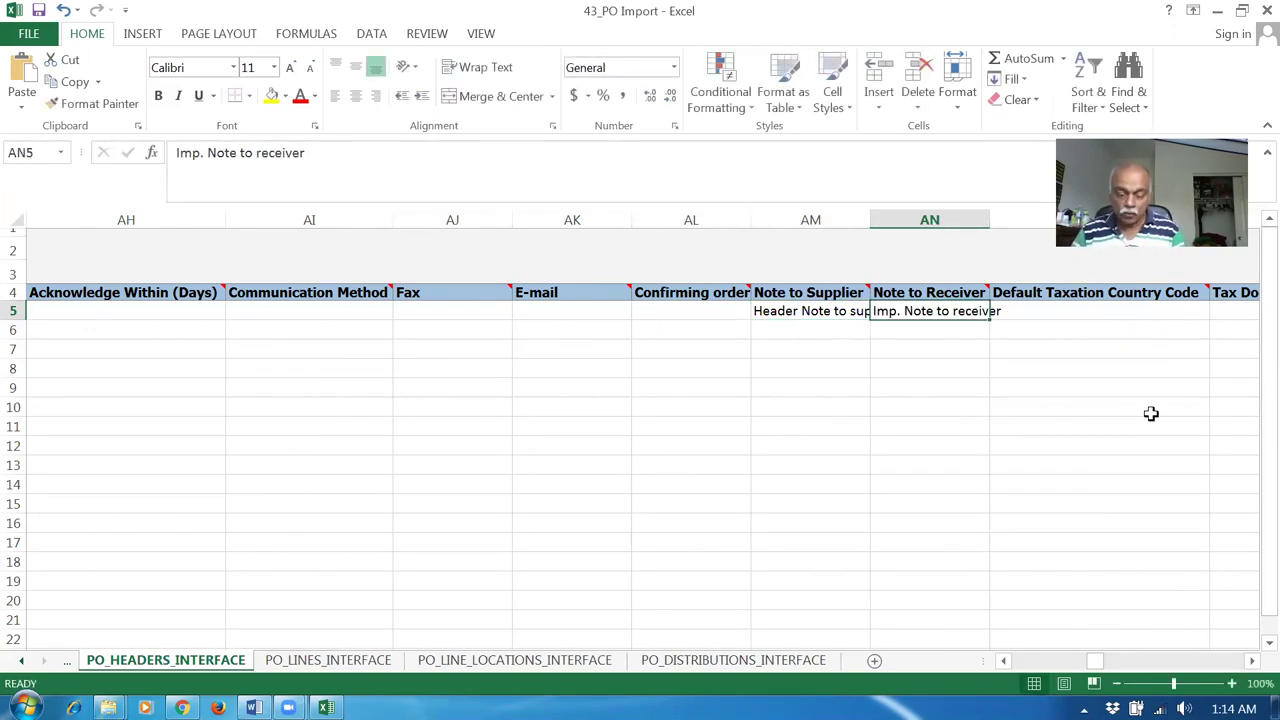
# Change the purchase order header's Note to Receiver to "Header Note to receiver".
pyautogui.write('Header ')
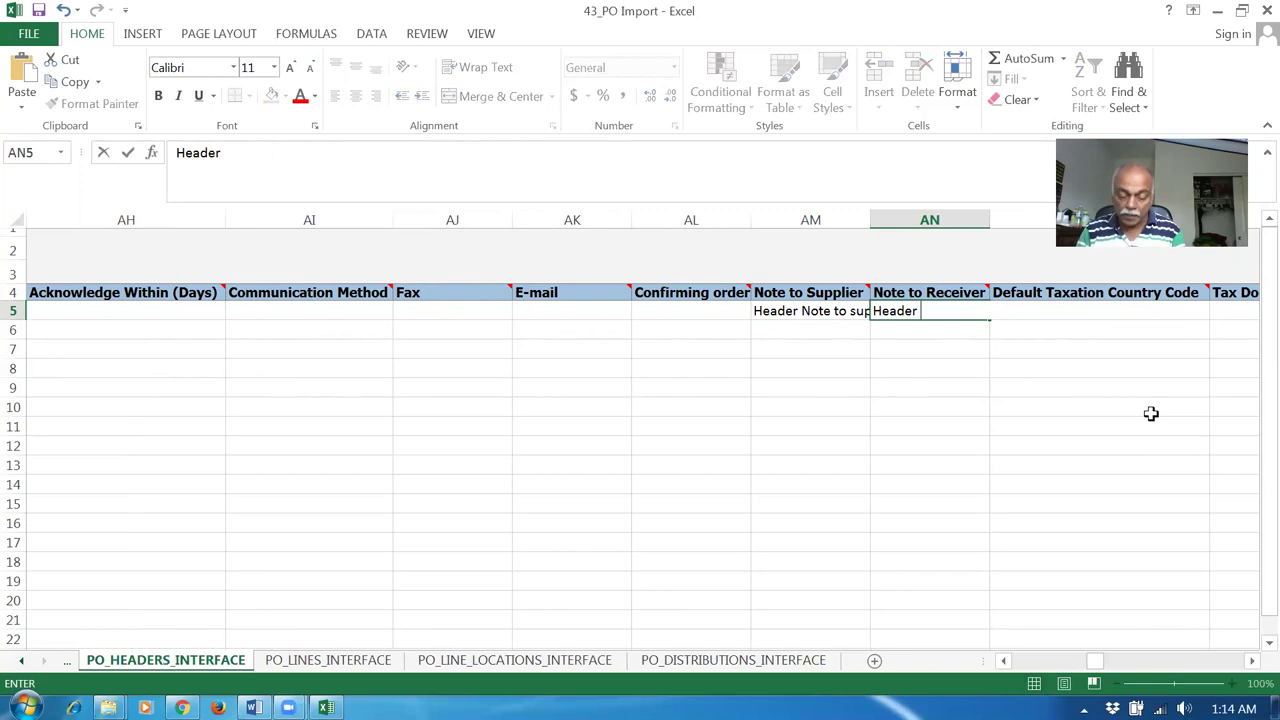
pyautogui.write('Note to ')
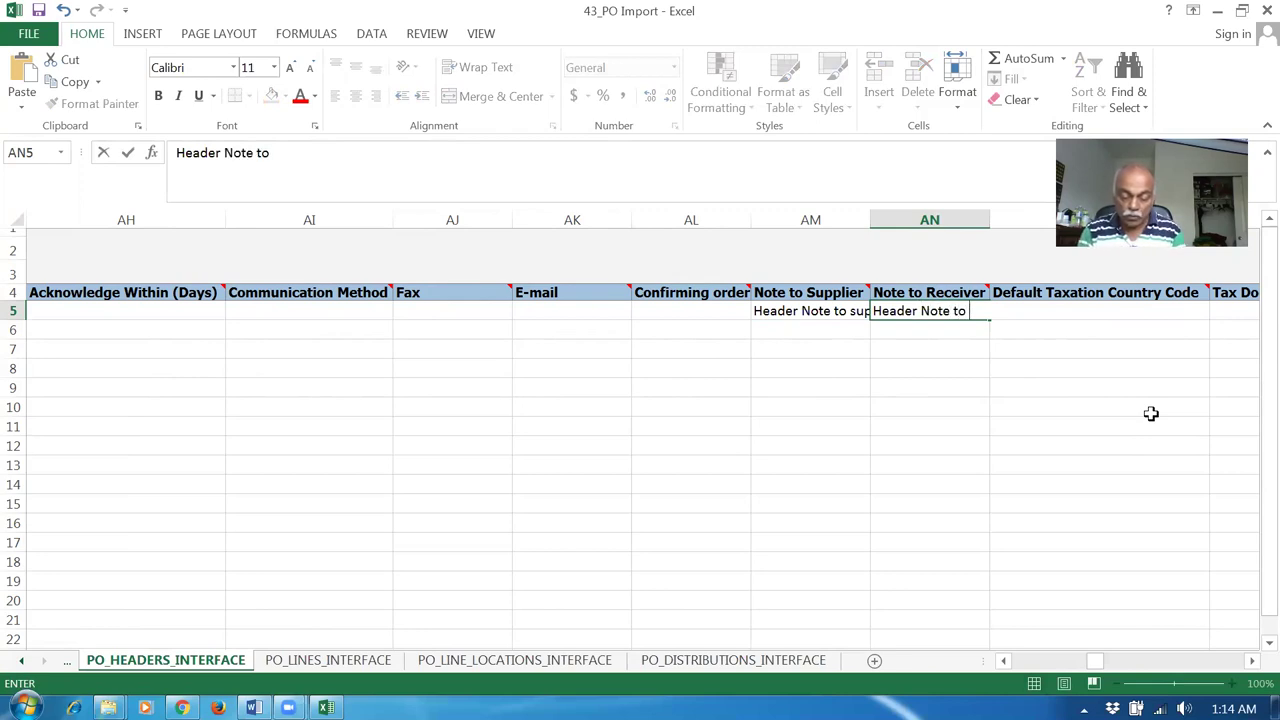
pyautogui.write('receiver')
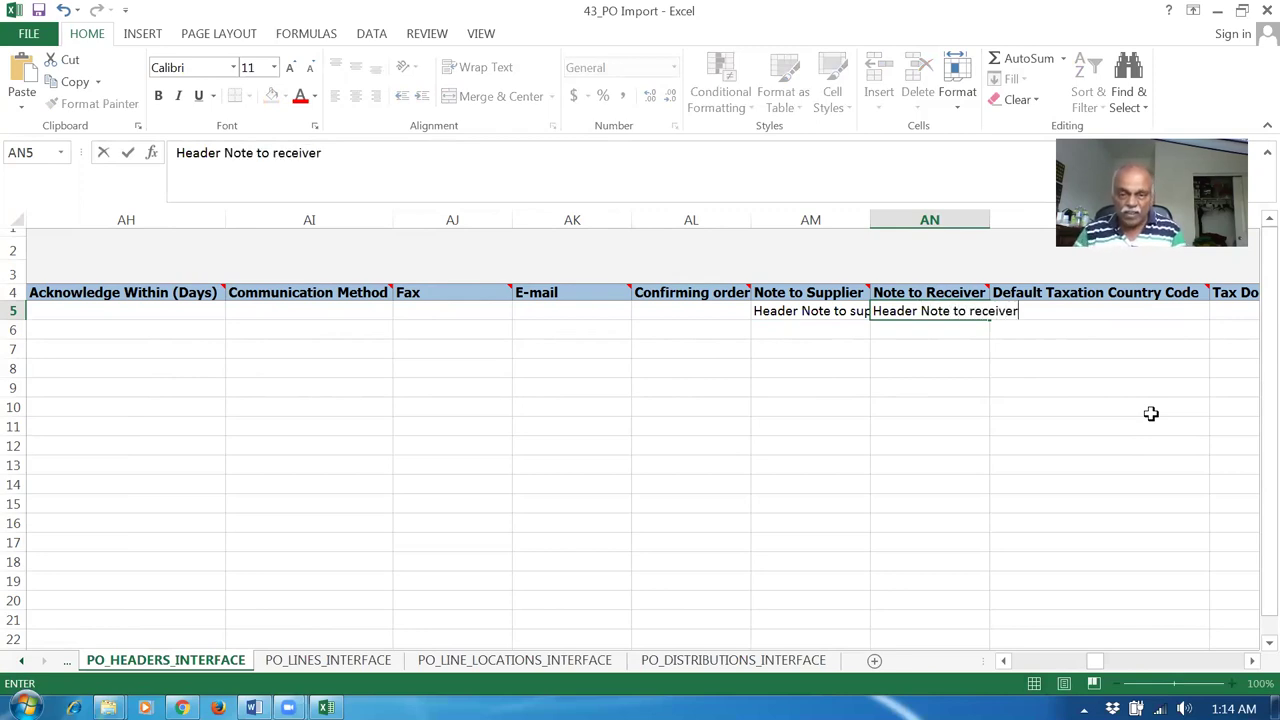
pyautogui.press('Tab')
# Recheck the two header notes and look through the remaining tax and attribute columns to the end of the header row.
pyautogui.press('Tab')
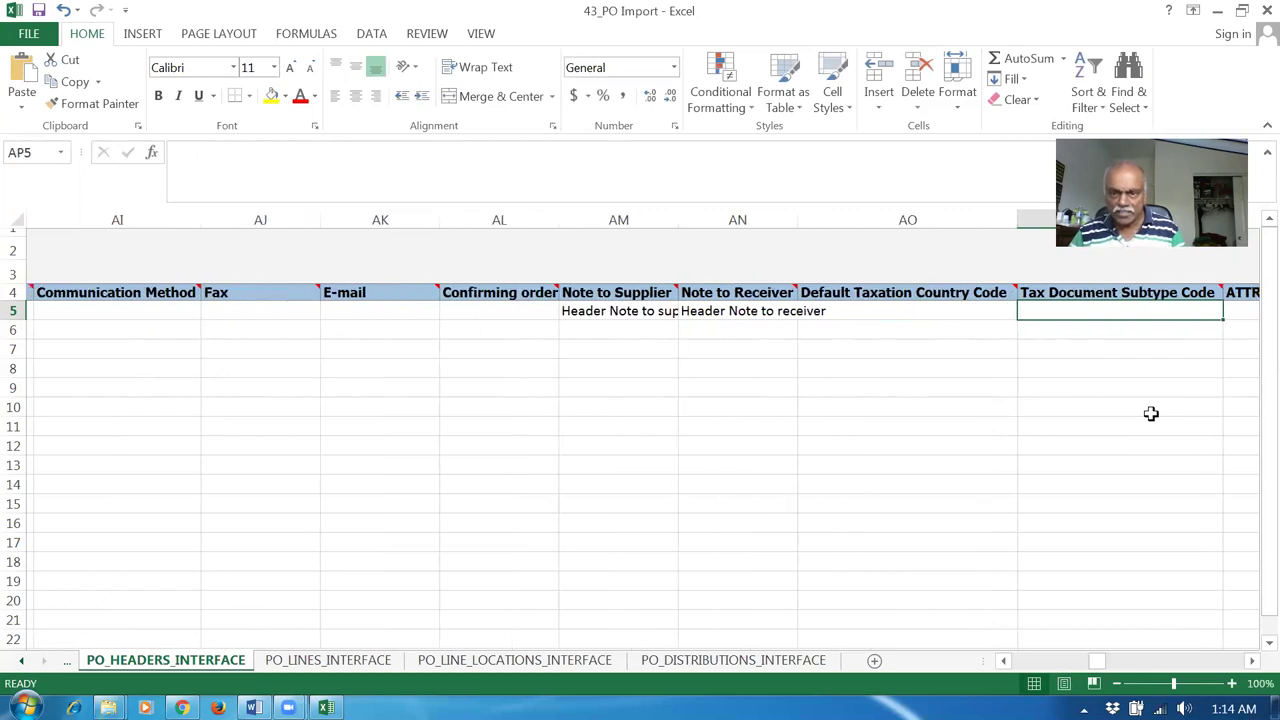
pyautogui.press('Tab')
pyautogui.press('Left')
pyautogui.press('Left')
pyautogui.press('Left')
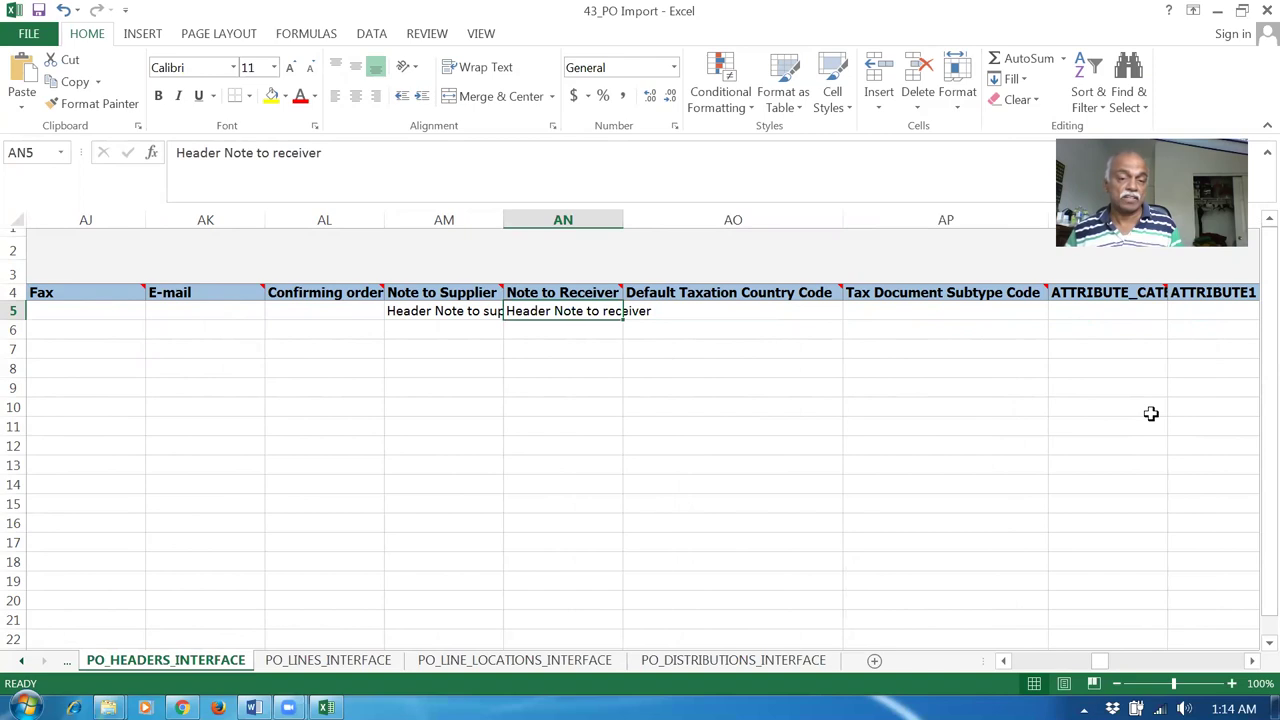
pyautogui.press('Left')
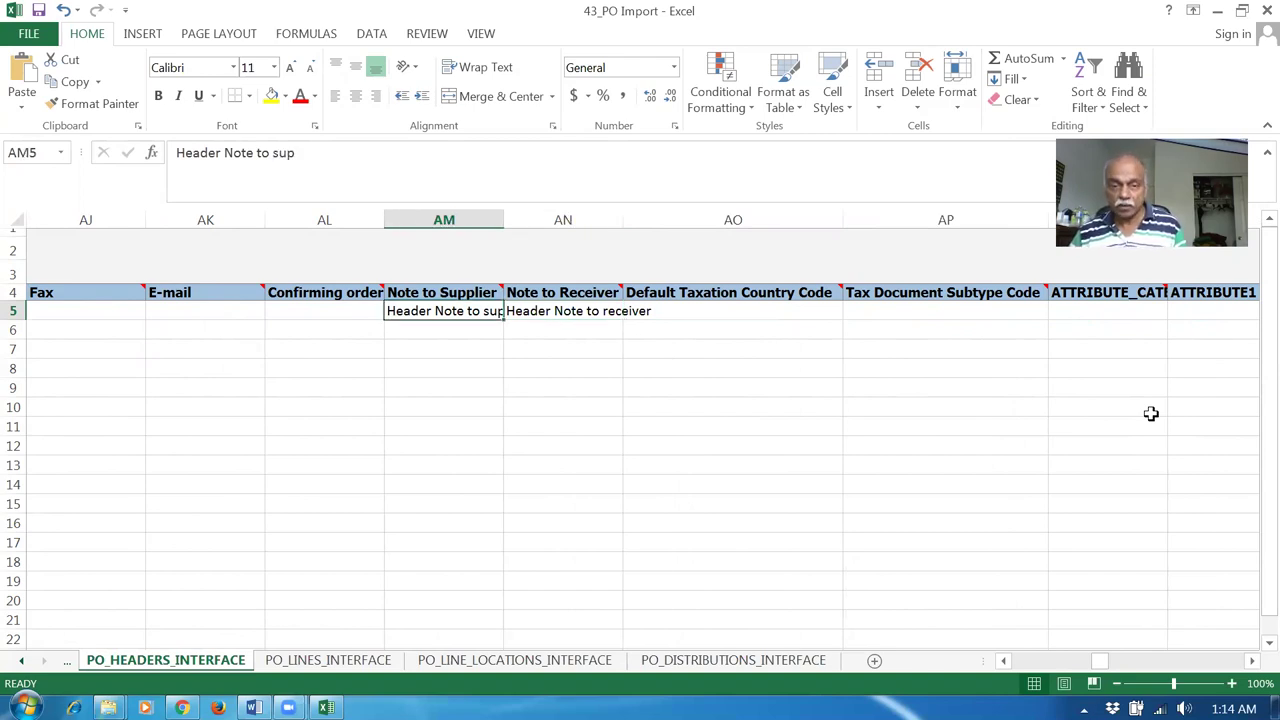
pyautogui.press('Tab')
pyautogui.press('Tab')
pyautogui.press('Tab')
pyautogui.press('Tab')
pyautogui.press('Tab')
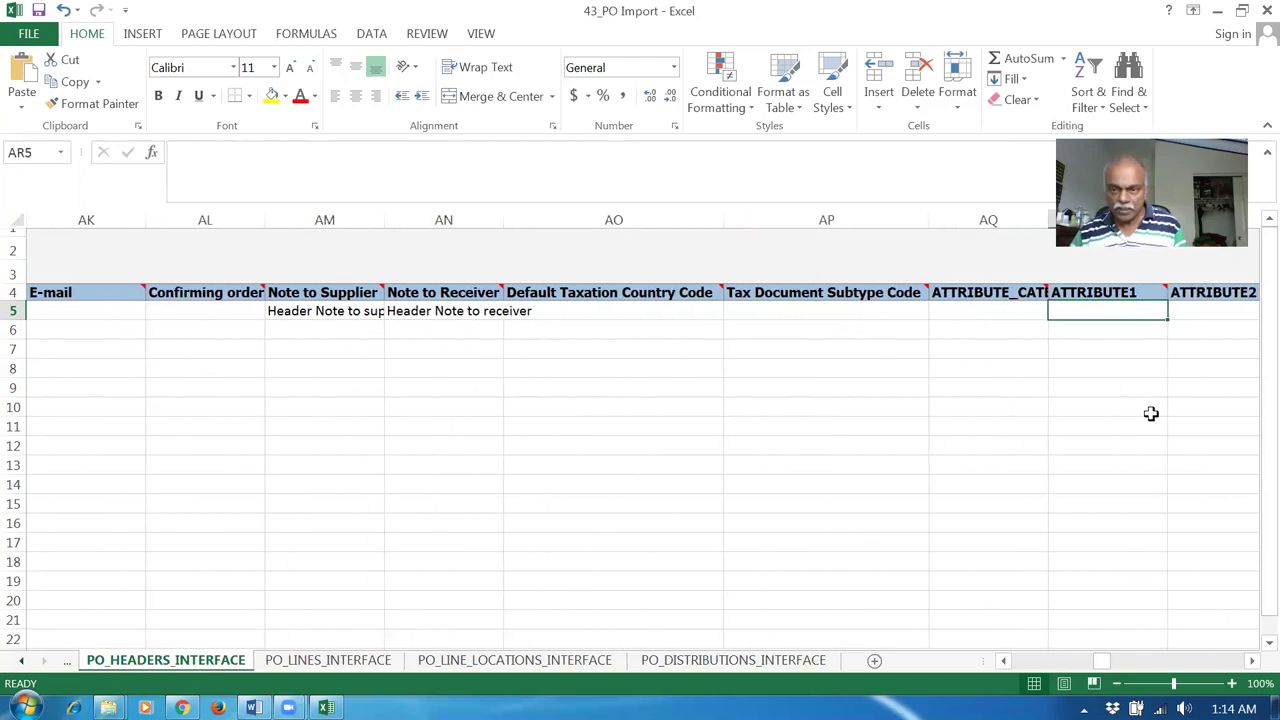
pyautogui.press('Tab')
pyautogui.press('Tab')
pyautogui.press('Tab')
pyautogui.press('Tab')
pyautogui.press('Tab')
pyautogui.press('Tab')
pyautogui.press('Tab')
pyautogui.press('Tab')
pyautogui.press('Tab')
pyautogui.press('Tab')
pyautogui.press('Tab')
pyautogui.press('Tab')
pyautogui.press('Tab')
pyautogui.press('Tab')
pyautogui.press('Tab')
pyautogui.press('Tab')
pyautogui.press('Tab')
pyautogui.press('Tab')
pyautogui.press('Tab')
pyautogui.press('Tab')
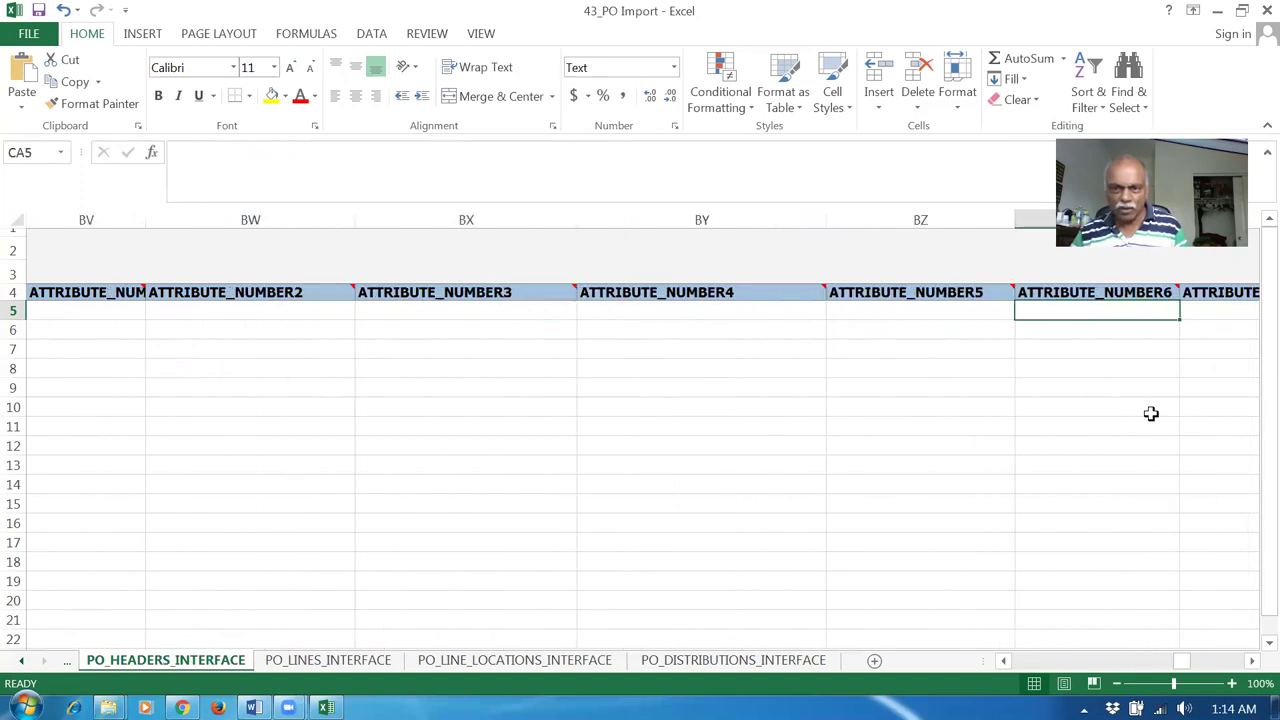
pyautogui.press('Tab')
pyautogui.press('Tab')
pyautogui.press('Tab')
pyautogui.press('Tab')
pyautogui.press('Tab')
pyautogui.press('Tab')
pyautogui.press('Tab')
pyautogui.press('Tab')
pyautogui.press('Tab')
pyautogui.press('Tab')
pyautogui.press('Tab')
pyautogui.press('Tab')
pyautogui.press('Tab')
pyautogui.press('Tab')
pyautogui.press('Tab')
pyautogui.press('Tab')
pyautogui.press('Tab')
pyautogui.press('Tab')
pyautogui.press('Tab')
pyautogui.press('Tab')
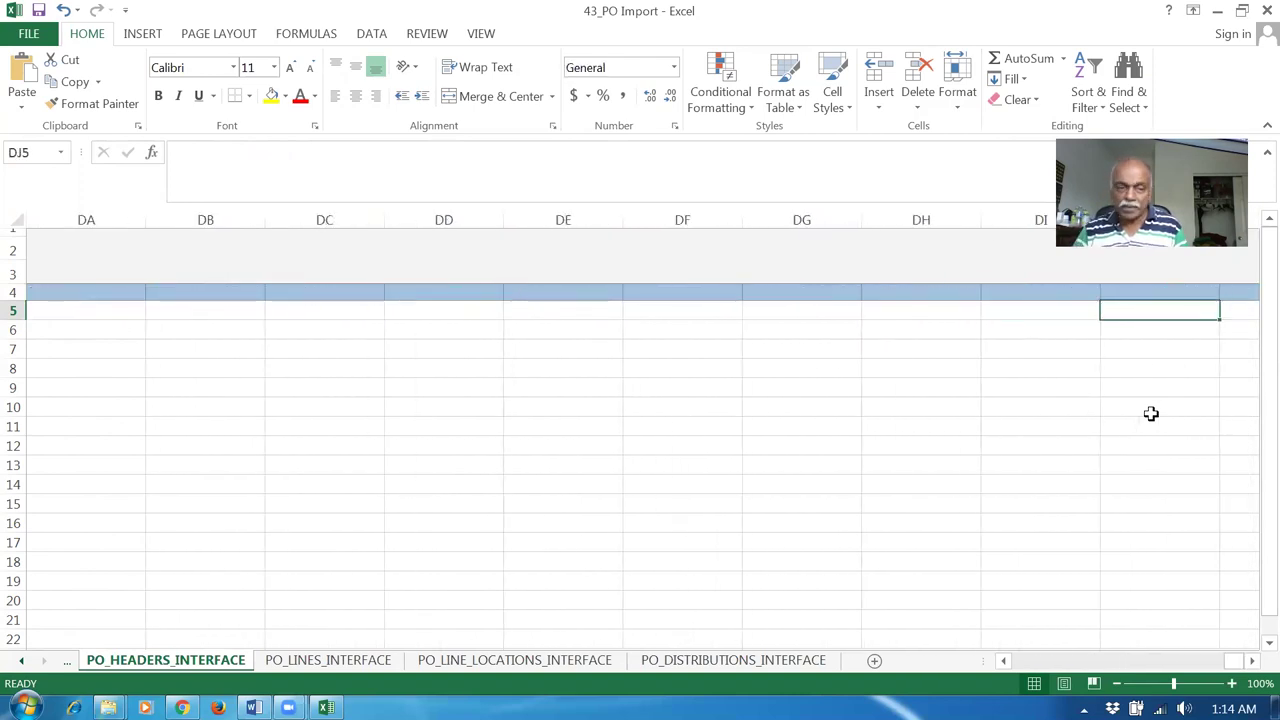
# Return to the start of the header row and save the workbook, accepting the personal information warning.
pyautogui.press('Home')
pyautogui.hotkey('ctrl', 's')
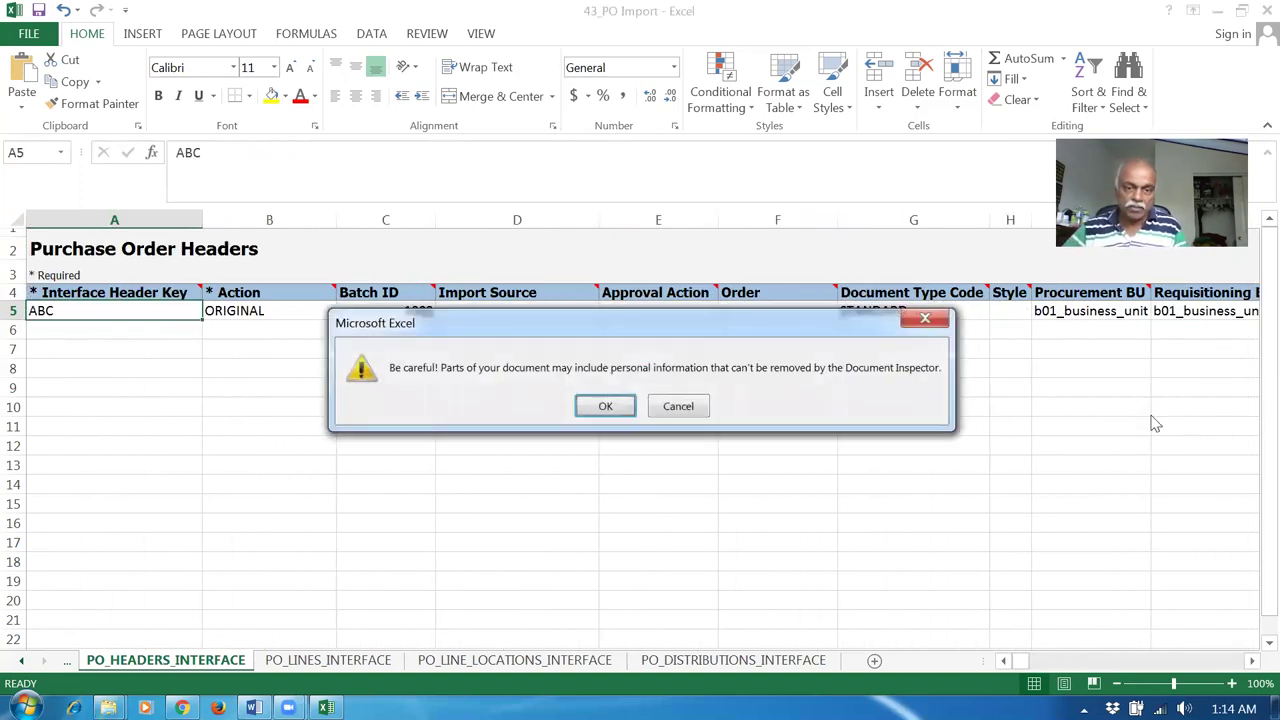
pyautogui.click(605, 410)
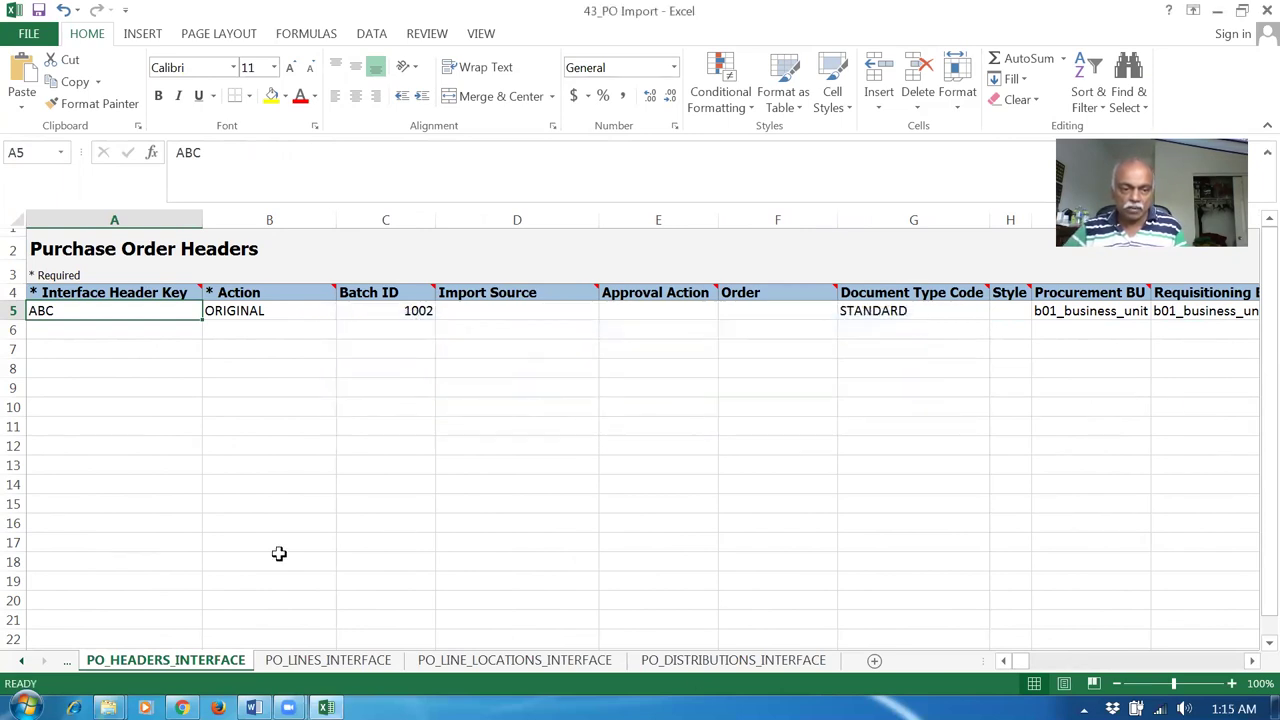
# Compare the Interface Header Key on the PO_LINES_INTERFACE sheet with the one on PO_HEADERS_INTERFACE, and check the Interface Line Key.
pyautogui.click(338, 660)
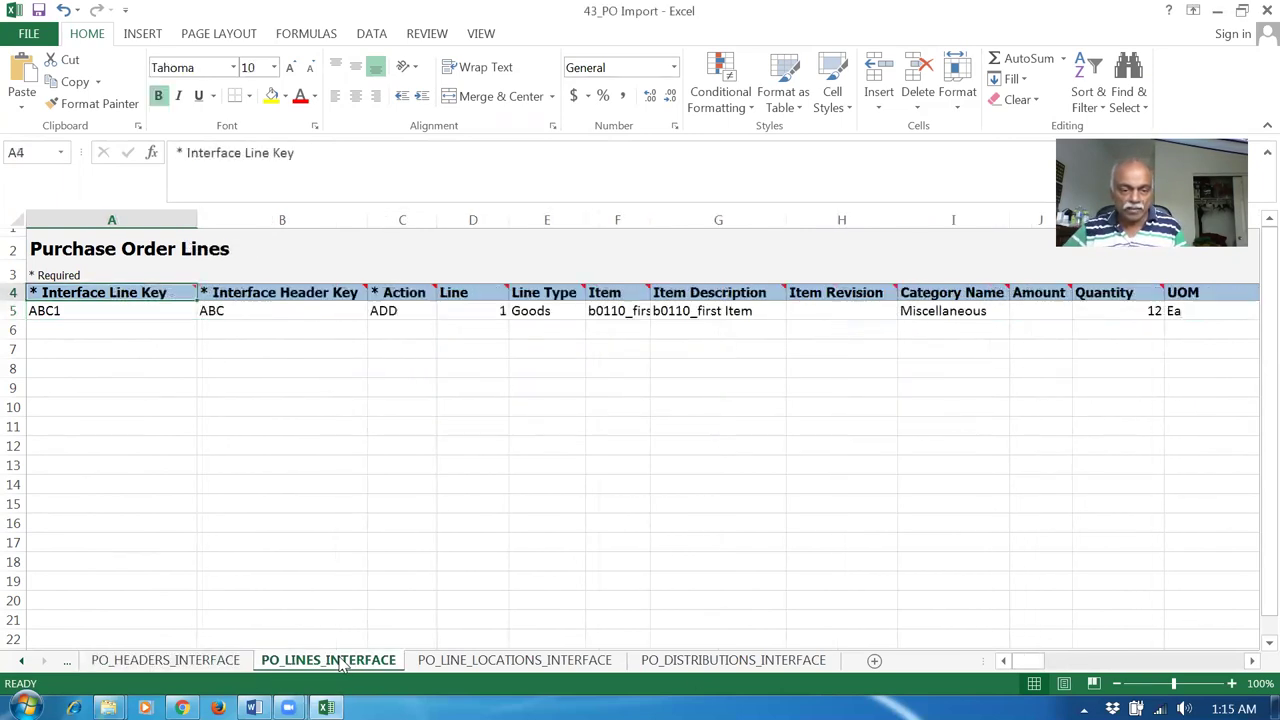
pyautogui.click(173, 407)
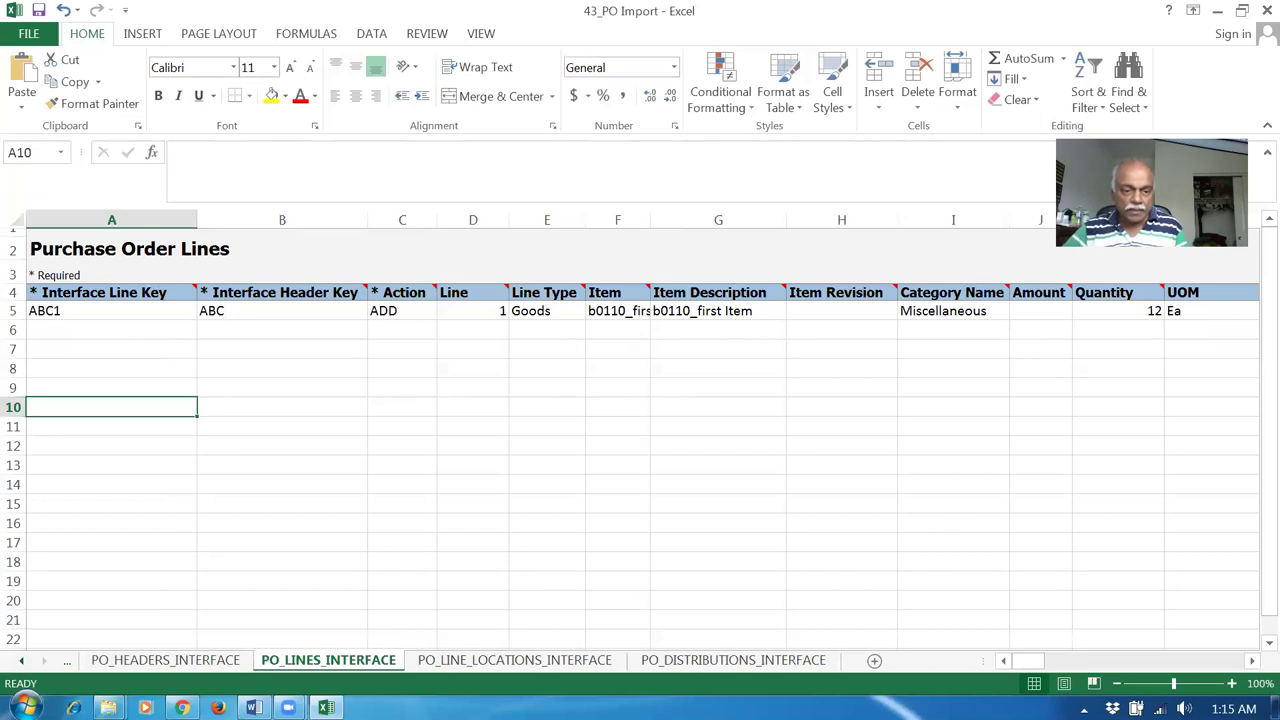
pyautogui.click(165, 660)
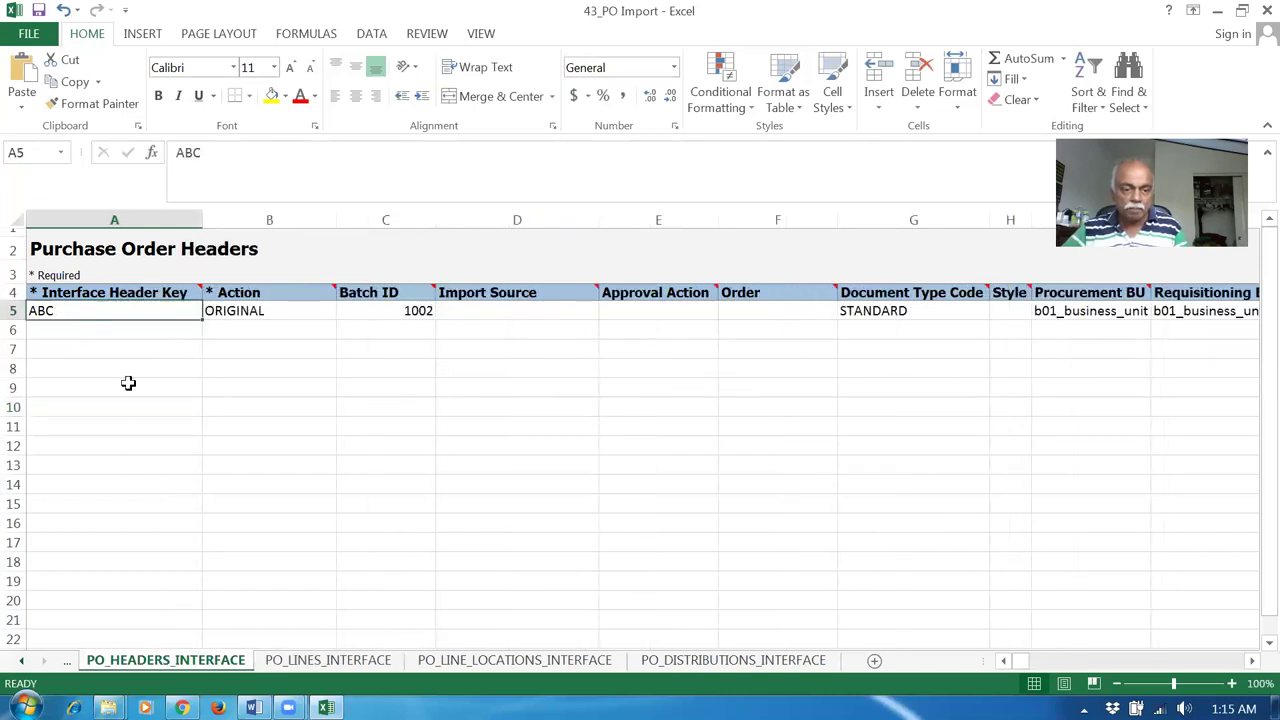
pyautogui.click(328, 662)
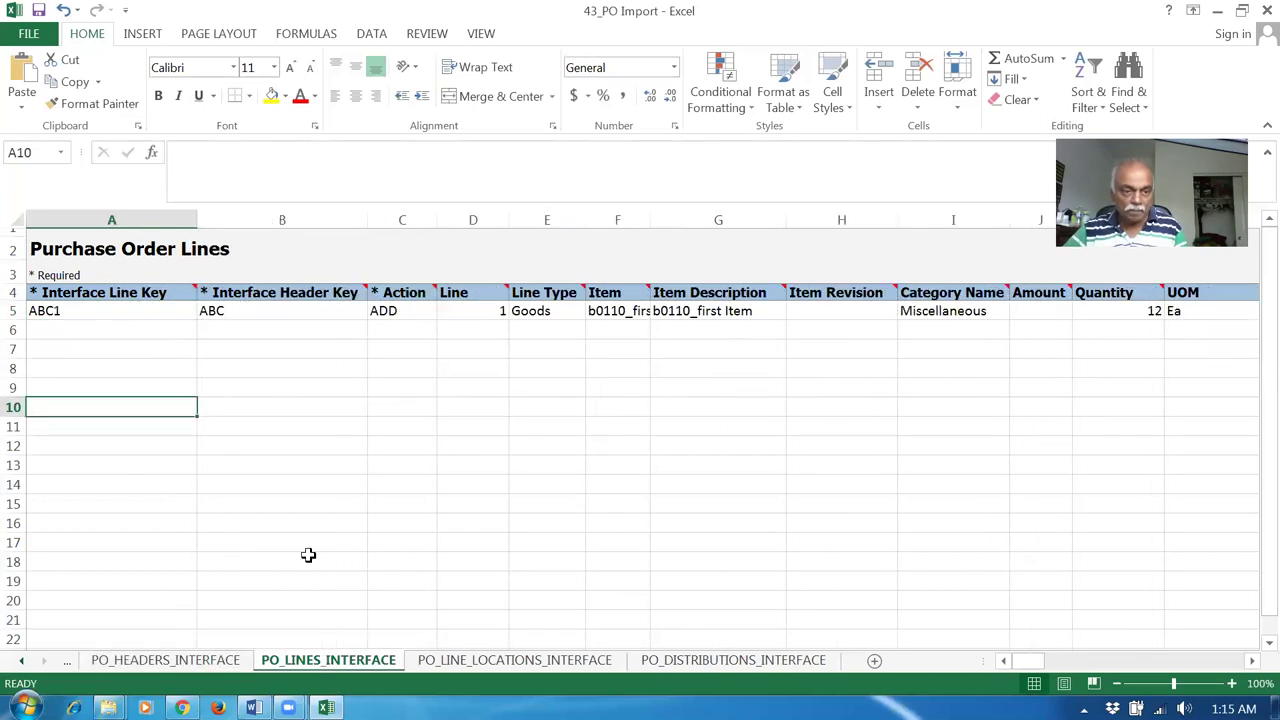
pyautogui.click(293, 313)
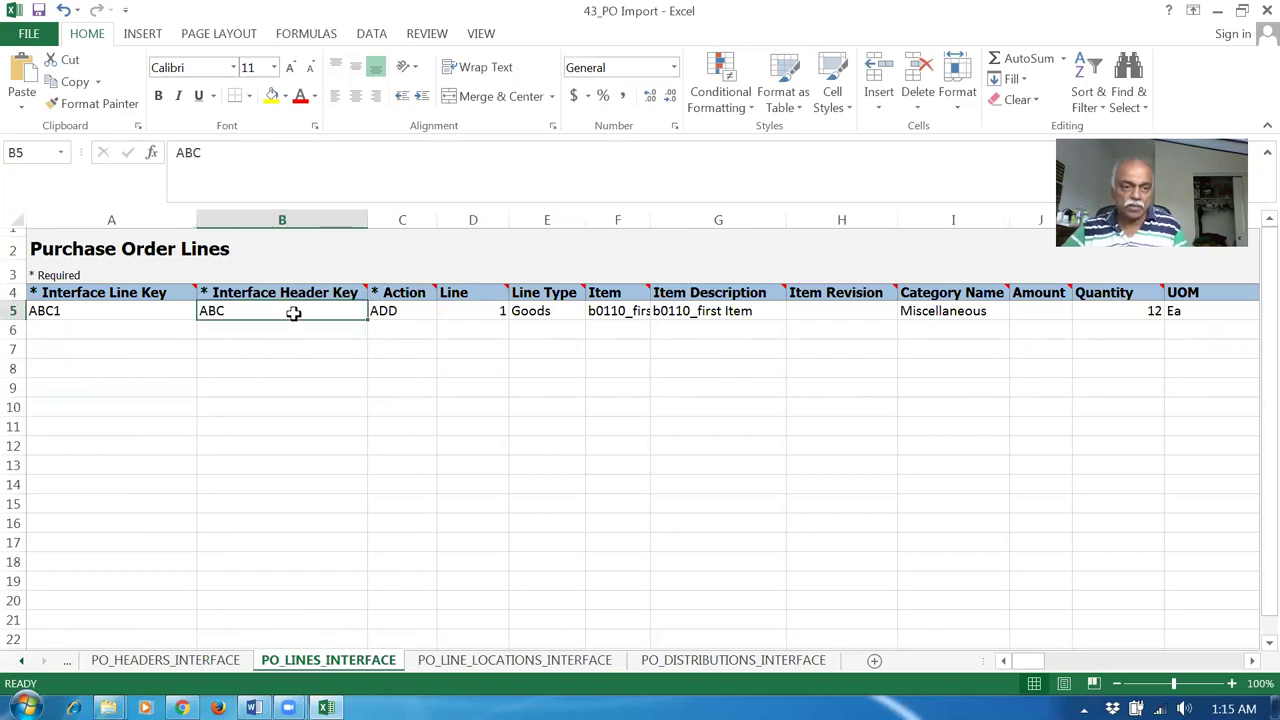
pyautogui.click(114, 316)
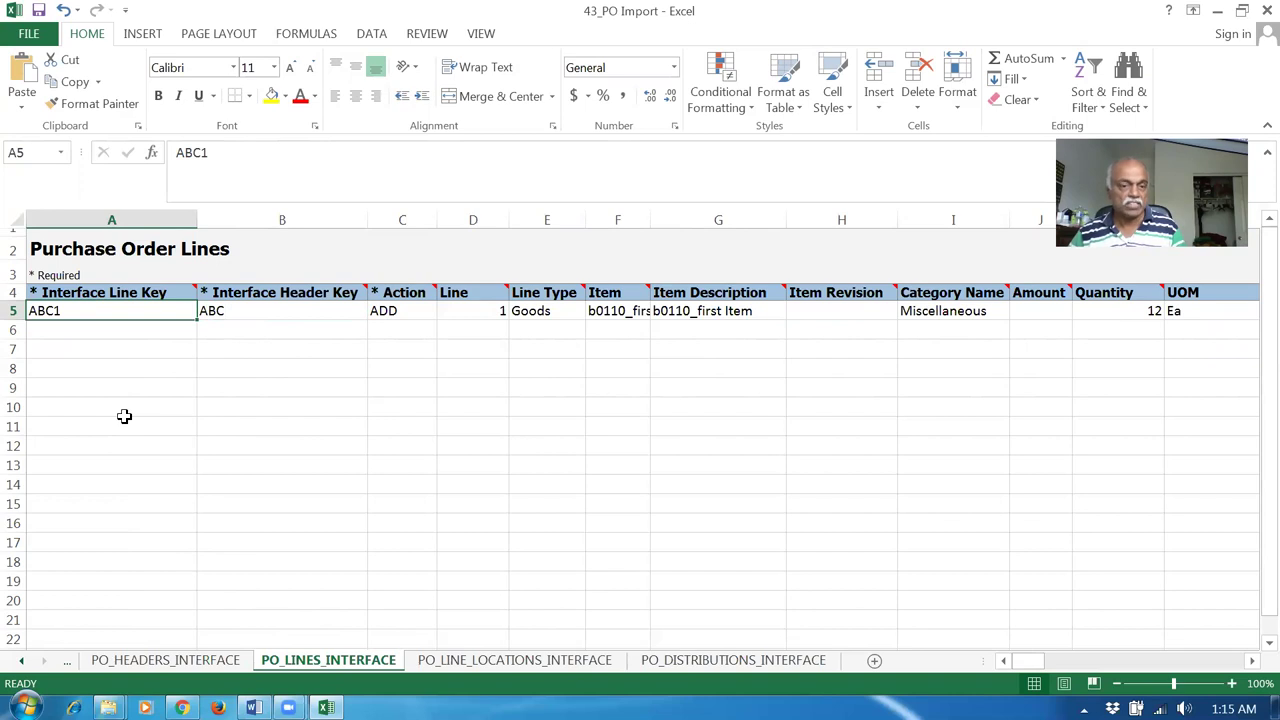
# Check the Action options of purchase order line ABC1, keeping ADD, and inspect its Line number.
pyautogui.press('Right')
pyautogui.press('Right')
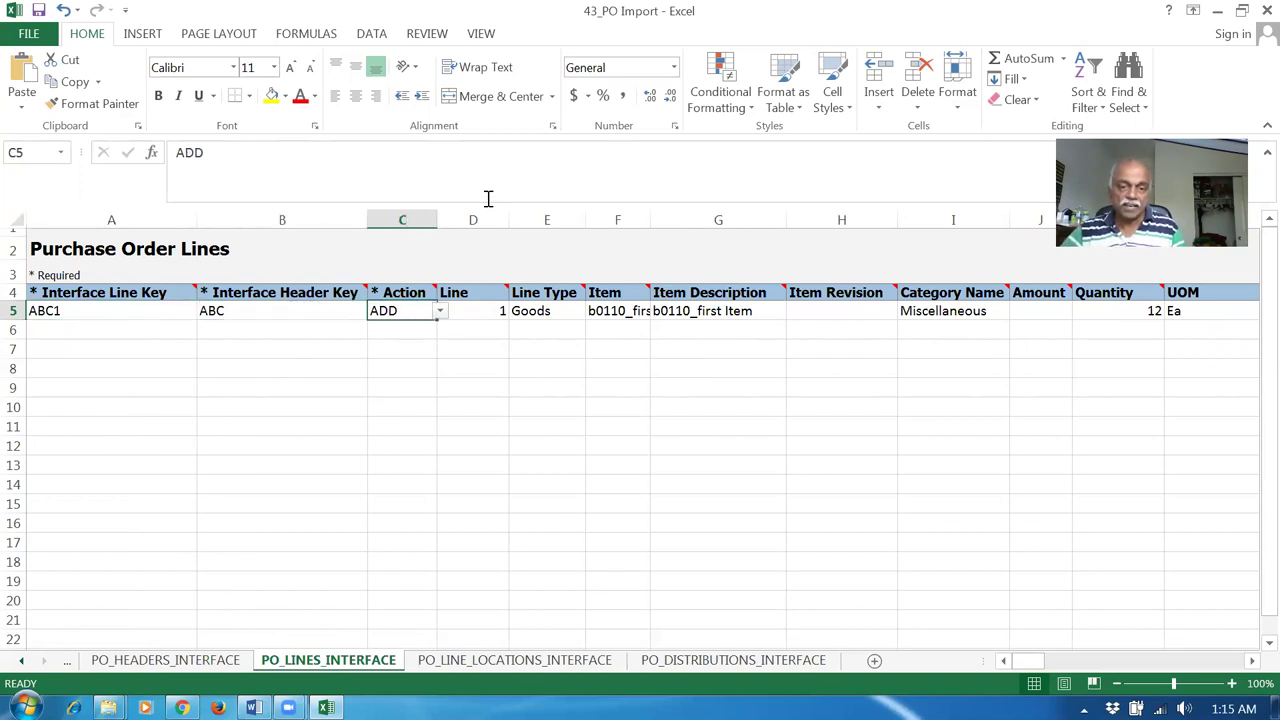
pyautogui.click(440, 313)
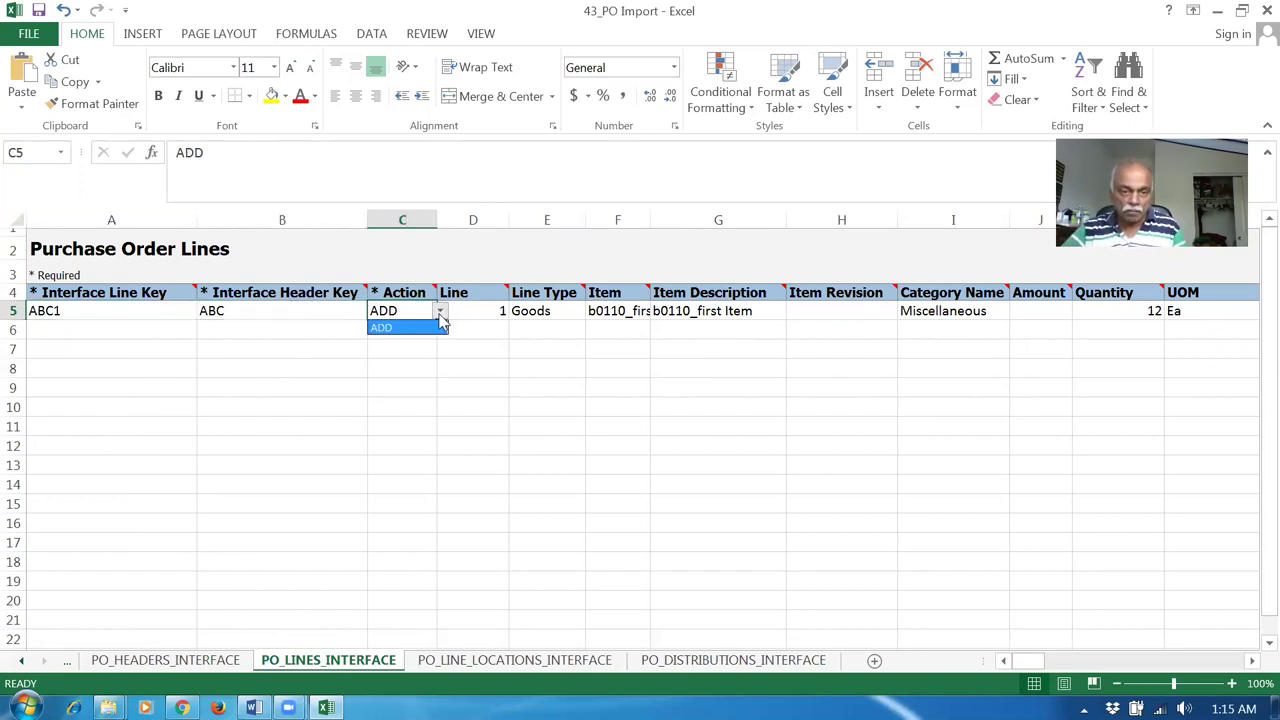
pyautogui.click(440, 327)
pyautogui.click(500, 311)
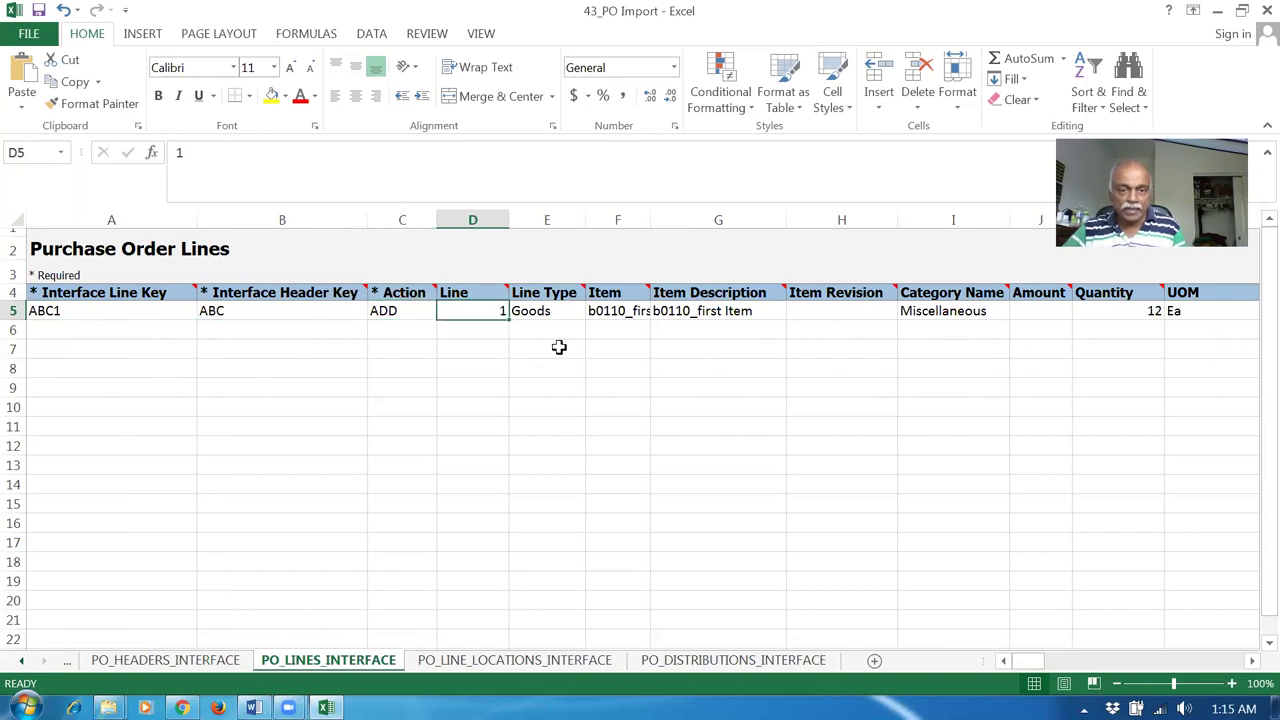
# Check the Line Type, Item, Item Description and Category Name of purchase order line ABC1.
pyautogui.click(553, 312)
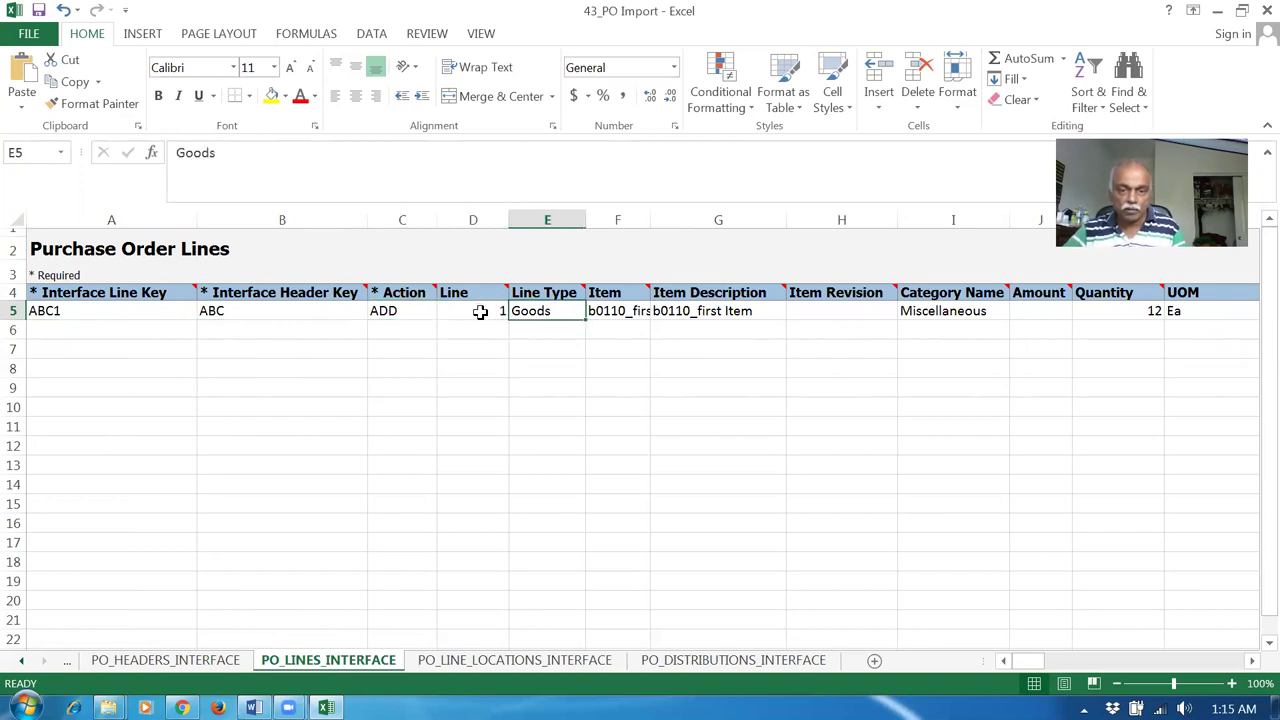
pyautogui.click(624, 310)
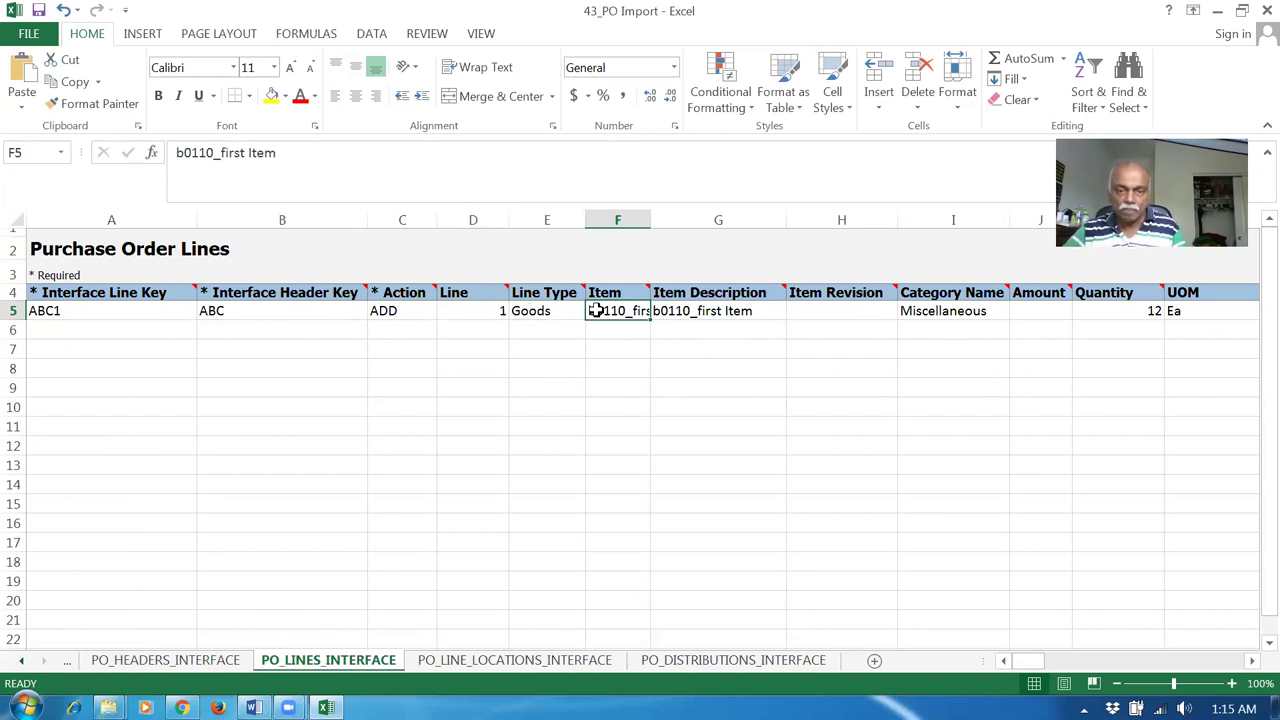
pyautogui.click(690, 314)
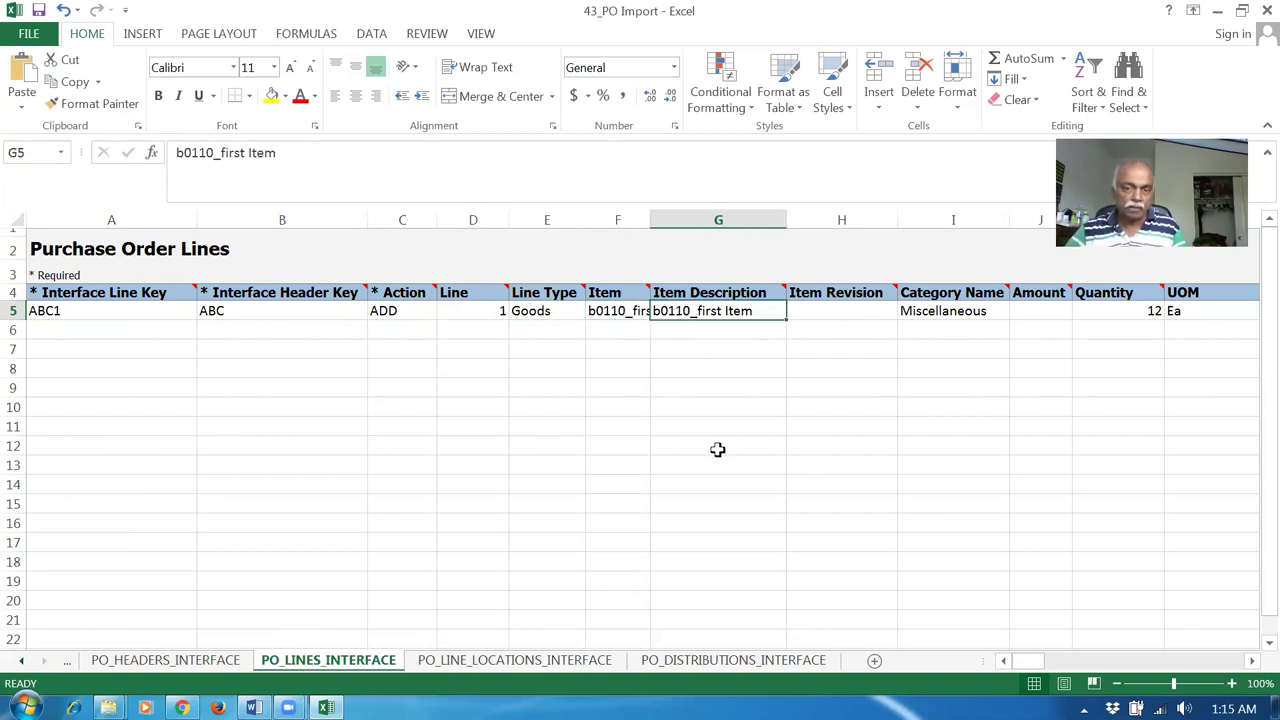
pyautogui.press('Right')
pyautogui.press('Right')
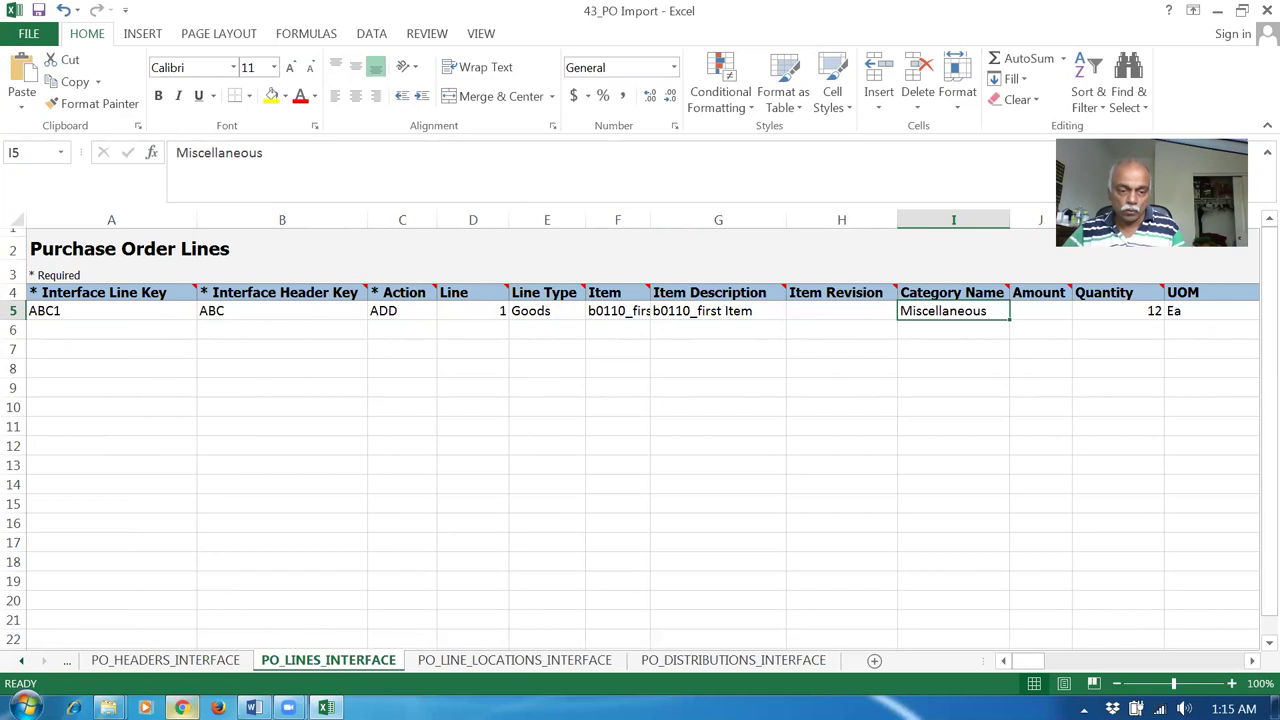
pyautogui.click(182, 707)
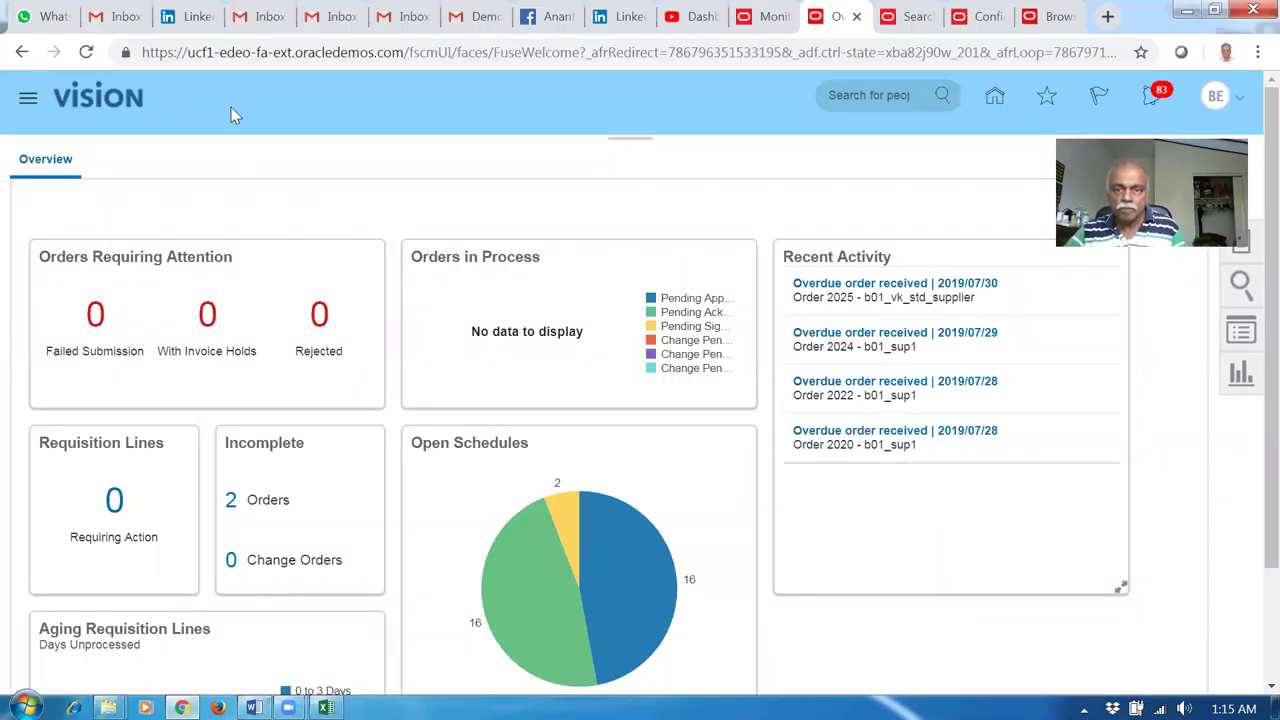
pyautogui.hotkey('ctrl', 'shift', 'Tab')
pyautogui.hotkey('ctrl', 'shift', 'Tab')
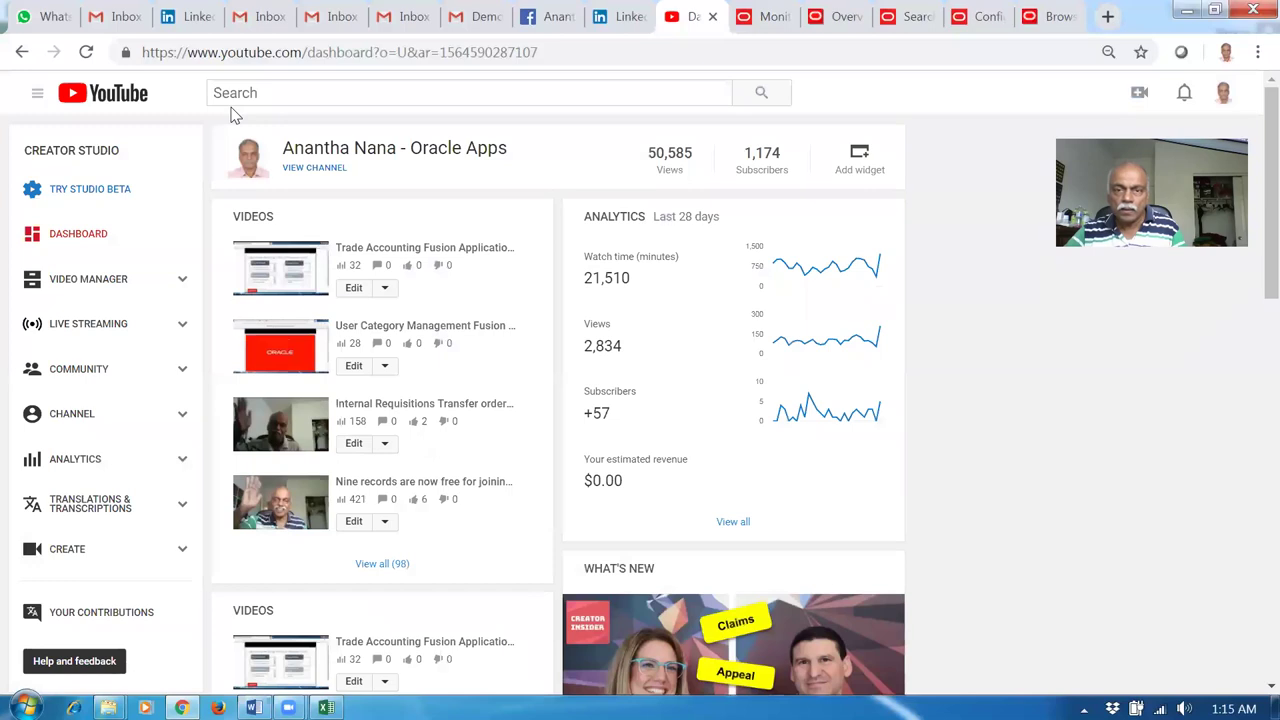
pyautogui.click(768, 22)
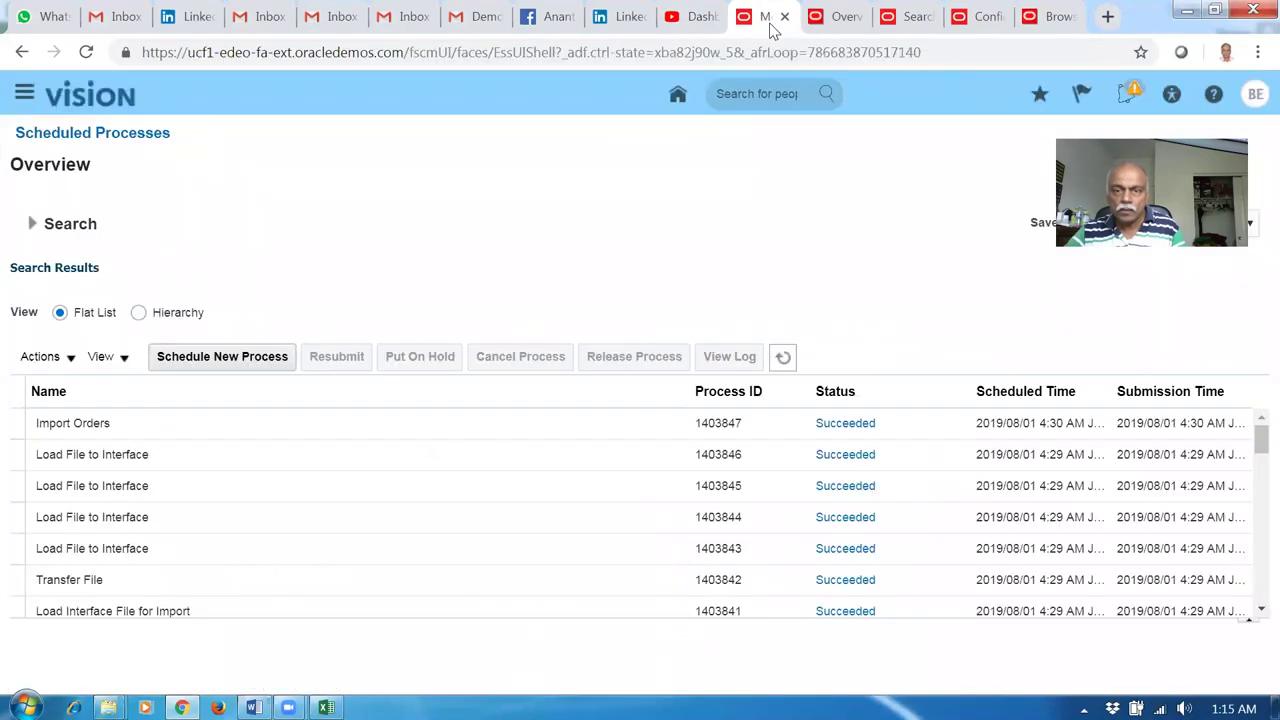
pyautogui.click(843, 20)
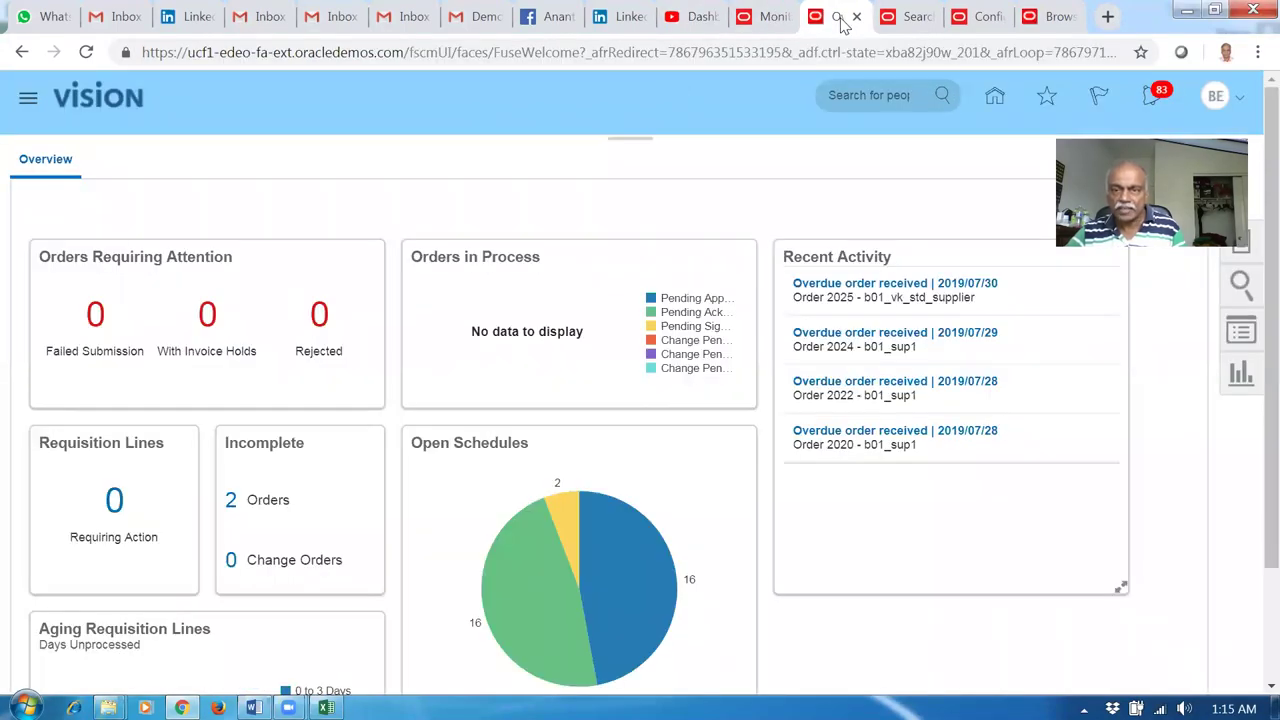
pyautogui.hotkey('alt', 'Tab')
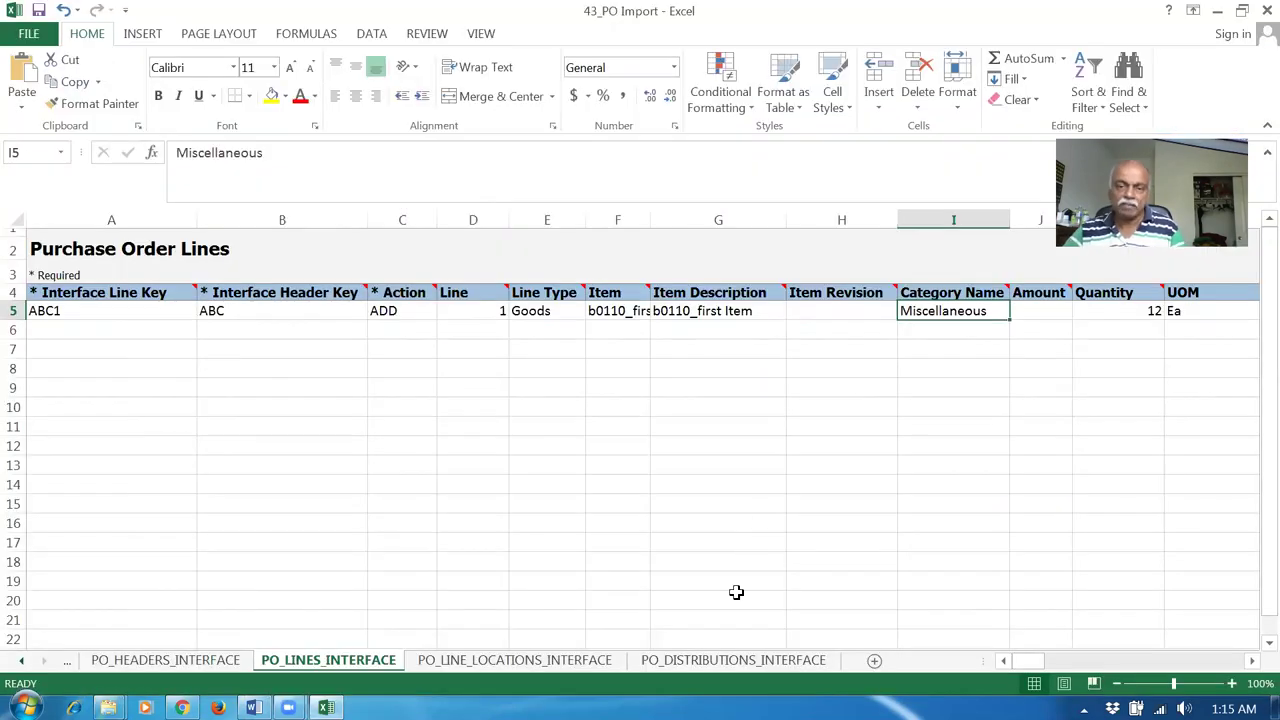
# Review the line's Quantity, UOM and Price, and look through the secondary quantity and supplier item columns up to Note to Supplier.
pyautogui.press('Right')
pyautogui.press('Right')
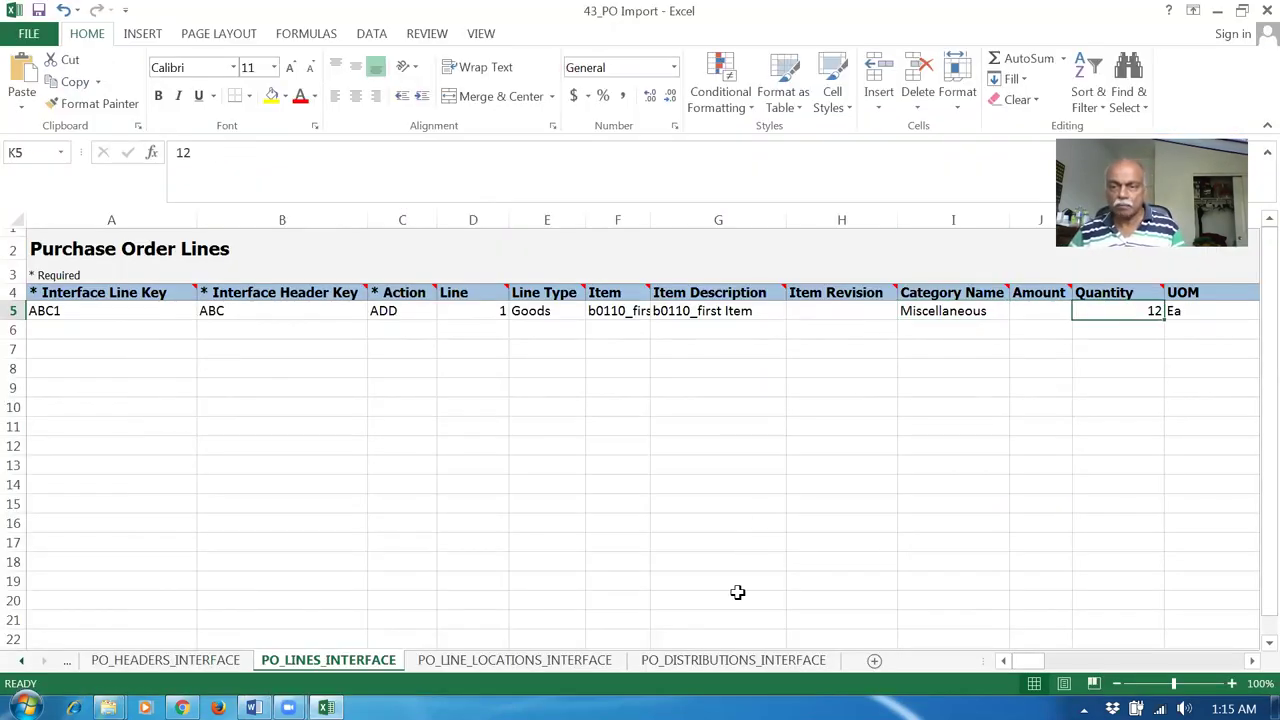
pyautogui.press('Right')
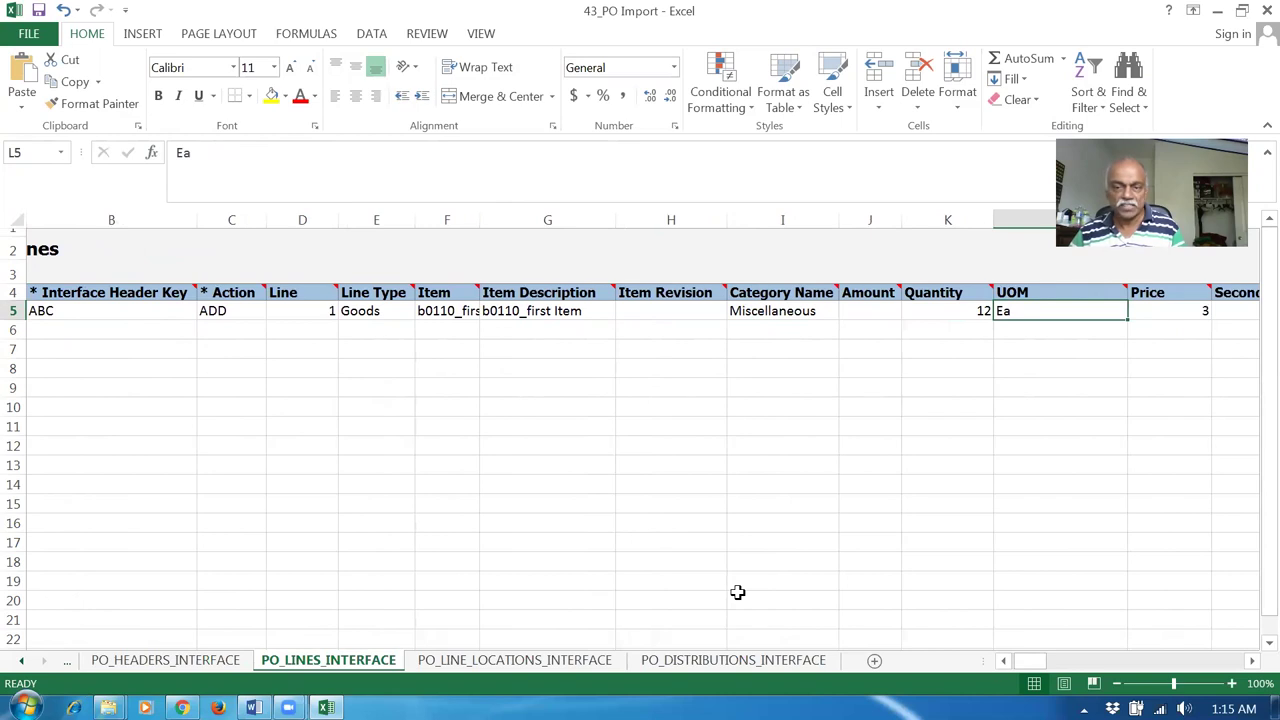
pyautogui.press('Right')
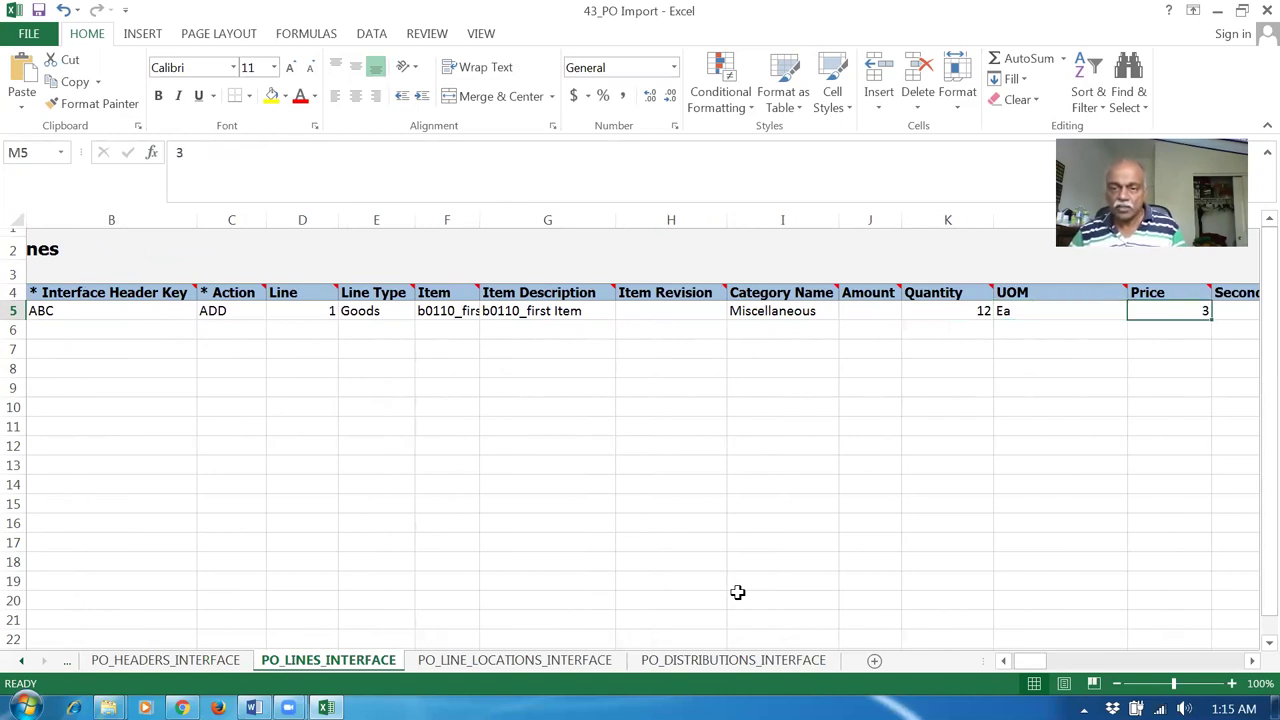
pyautogui.press('Right')
pyautogui.press('Right')
pyautogui.press('Right')
pyautogui.press('Right')
pyautogui.press('Right')
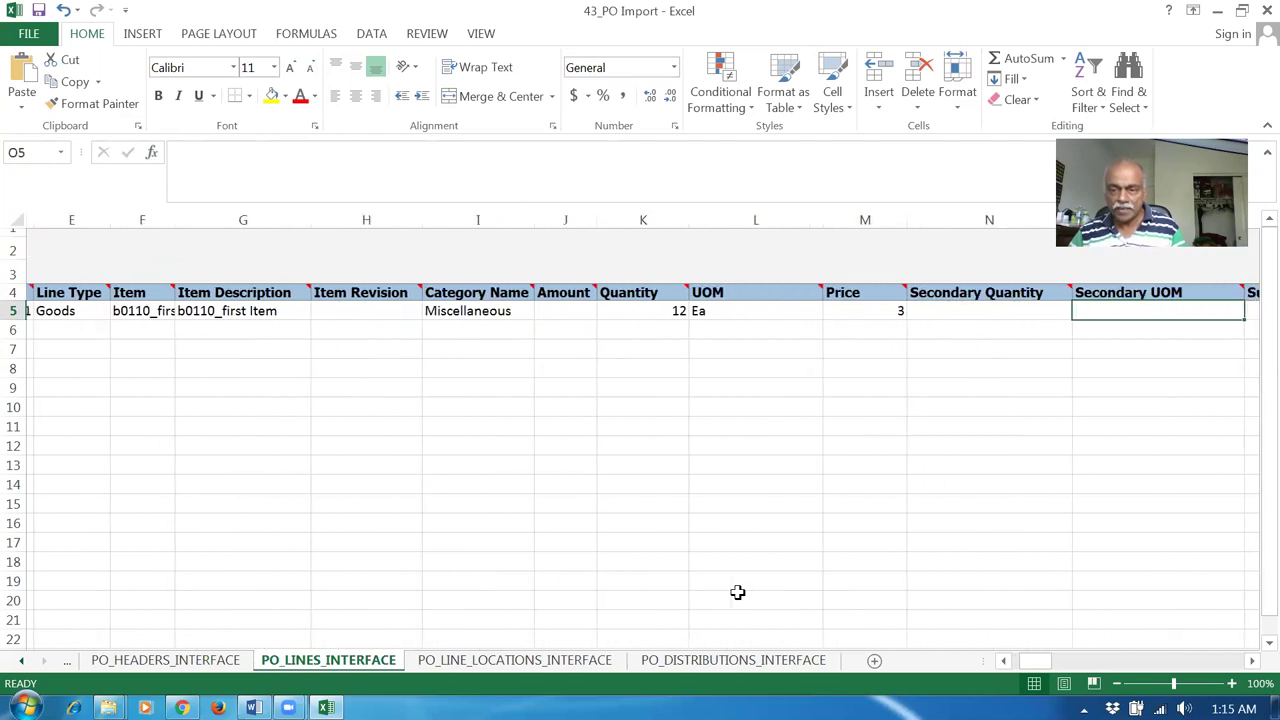
pyautogui.press('Right')
pyautogui.press('Right')
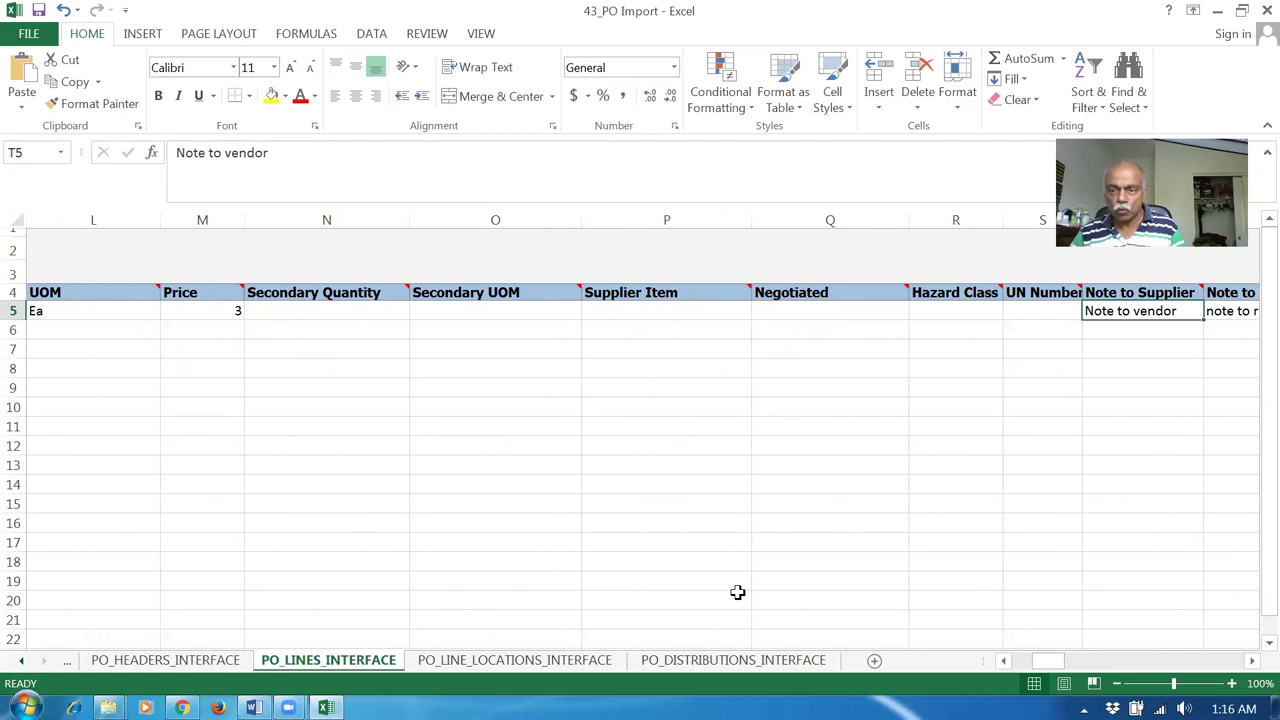
# Replace the line's Note to Supplier with "Line Note to Sup.".
pyautogui.press('Right')
pyautogui.press('Left')
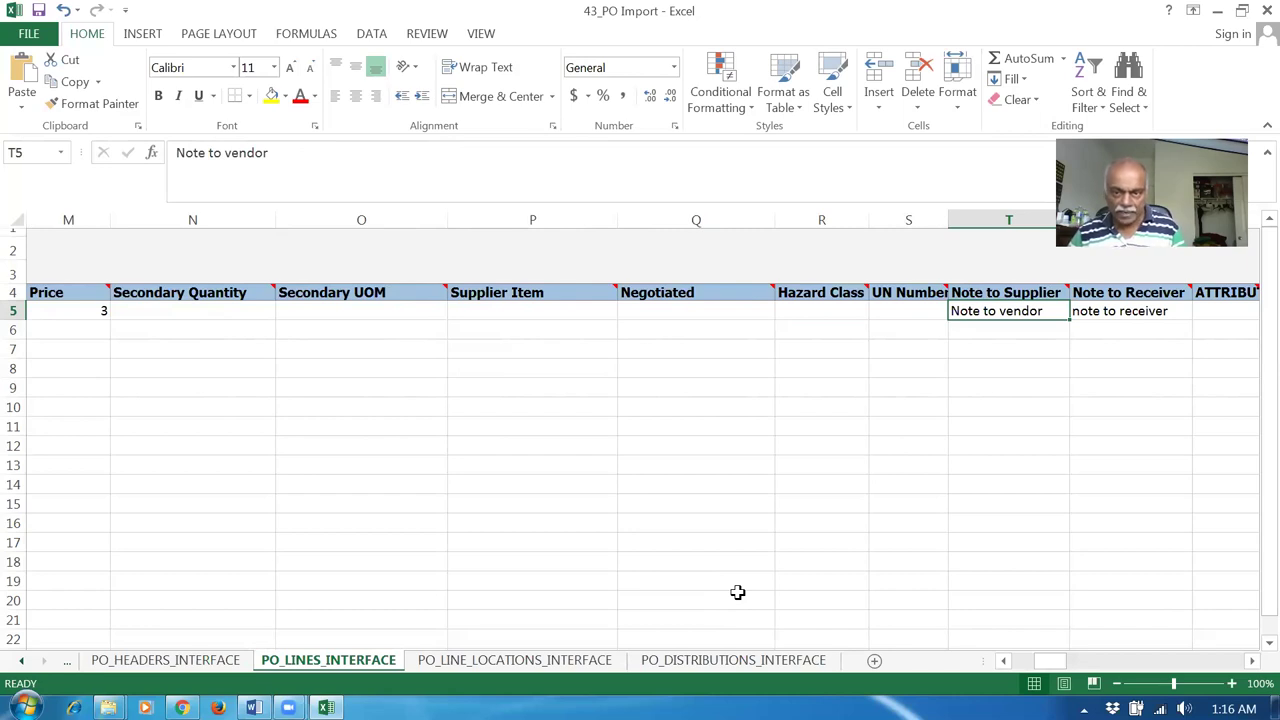
pyautogui.write('Lin')
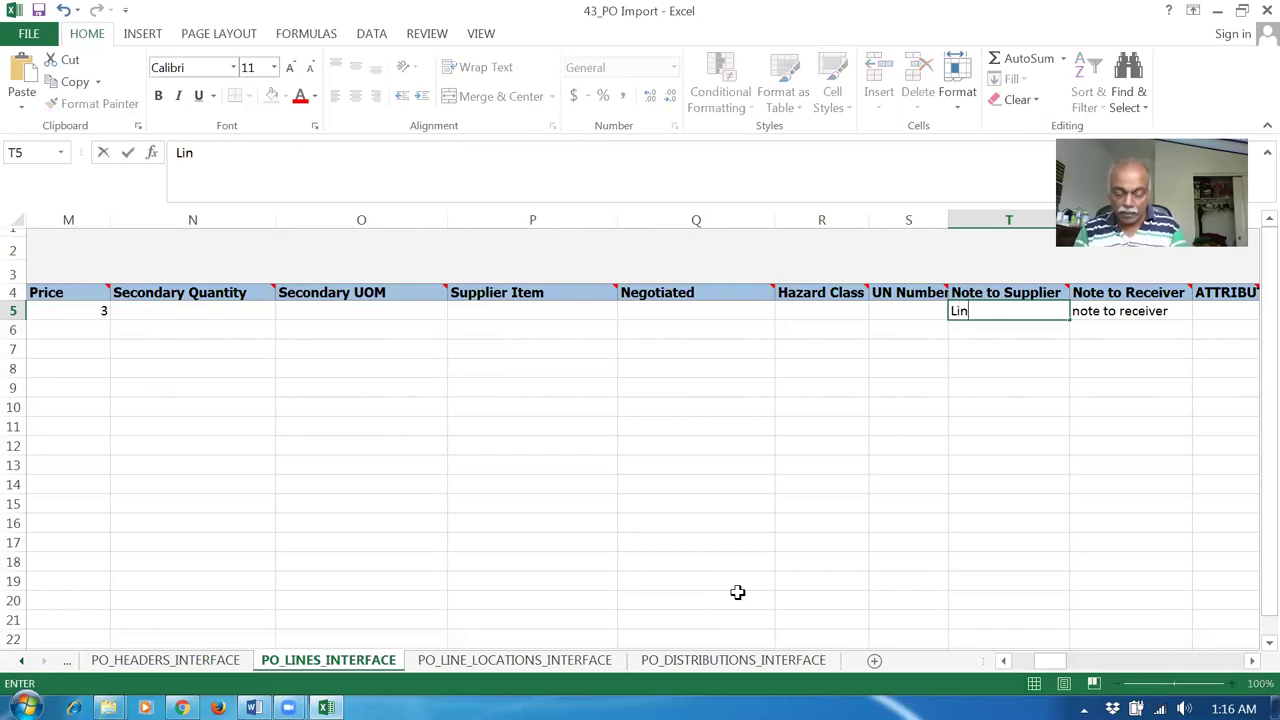
pyautogui.write('e Note to ')
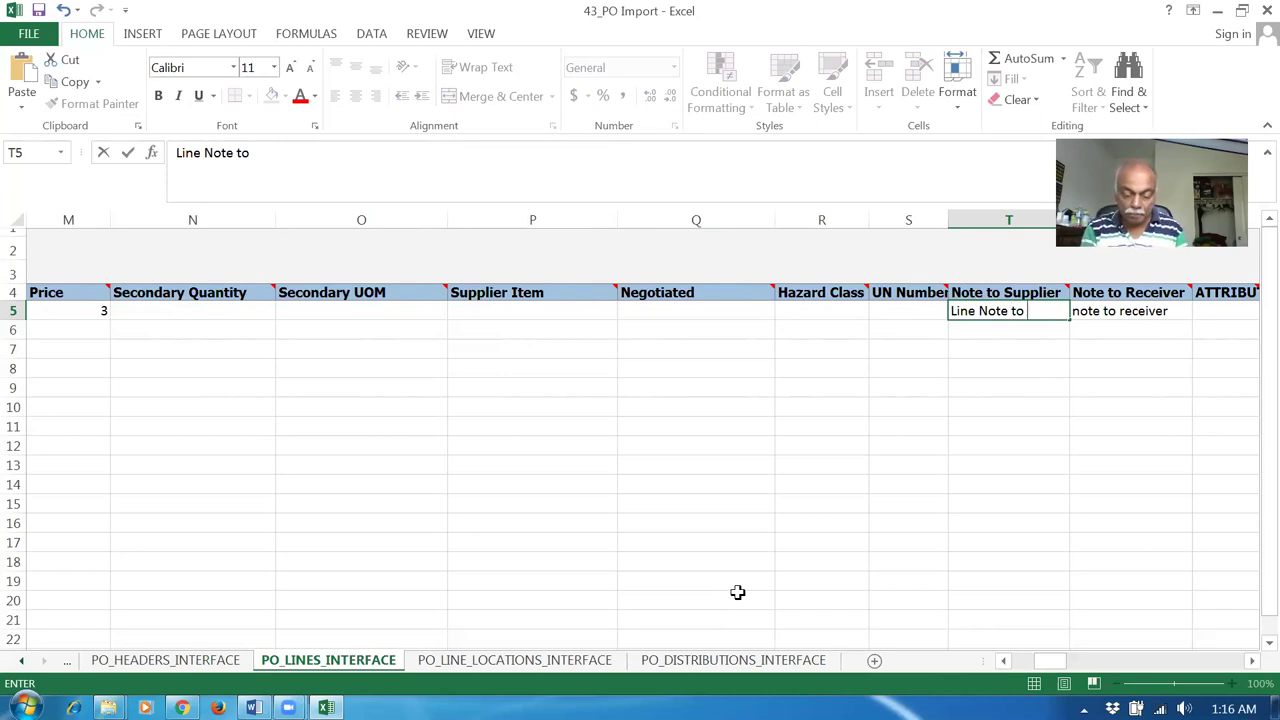
pyautogui.write('Sup.')
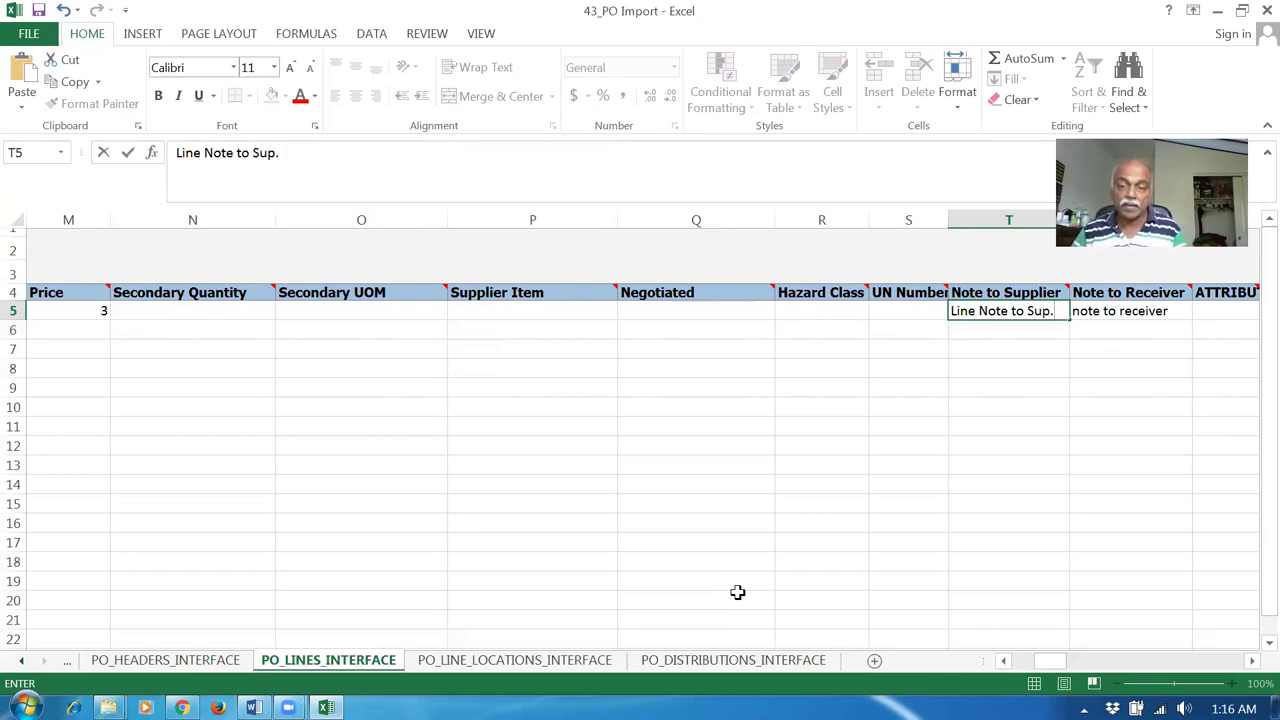
pyautogui.press('Tab')
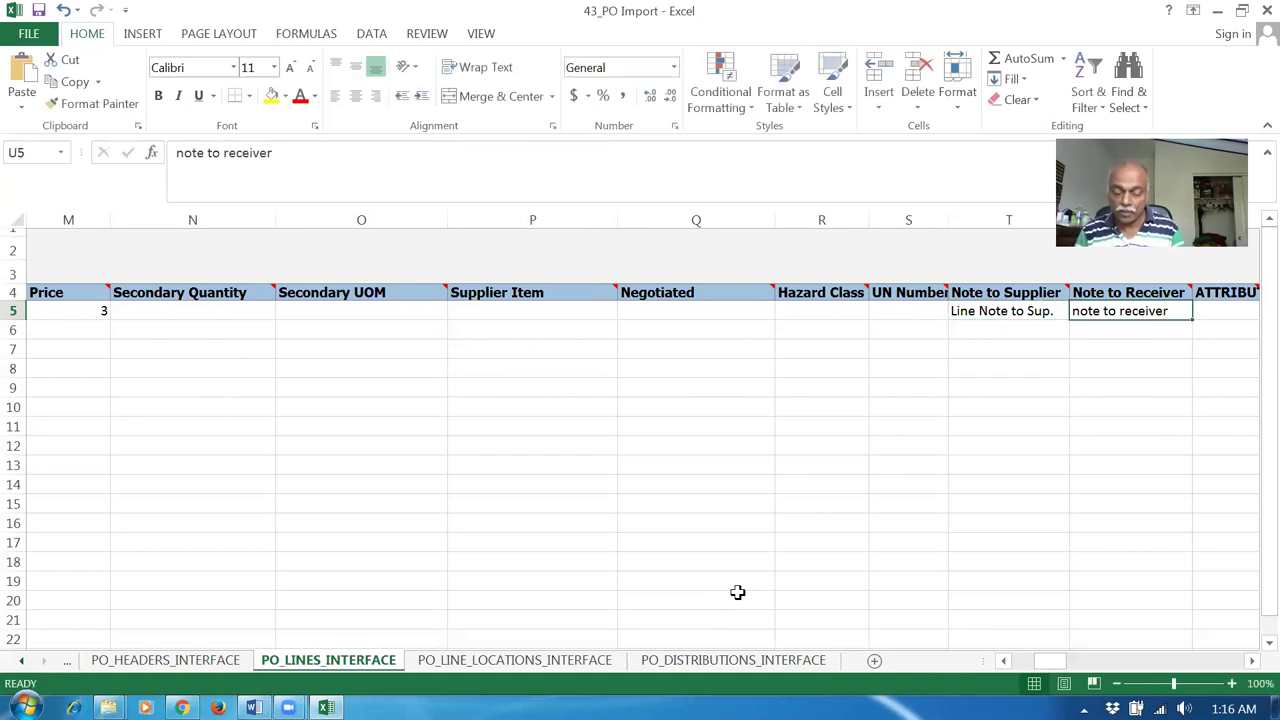
# Replace the line's Note to Receiver with "Line Note to Receiver".
pyautogui.write('Line Note to ')
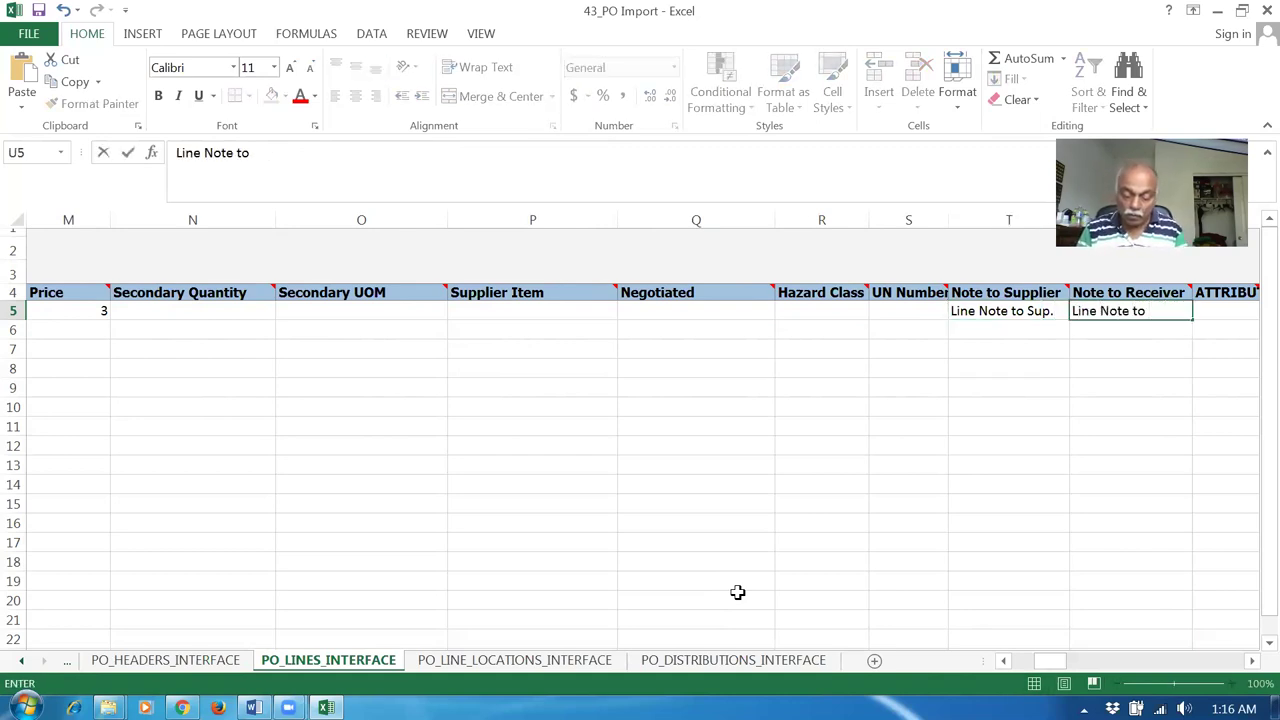
pyautogui.write('Recei')
pyautogui.write('ver')
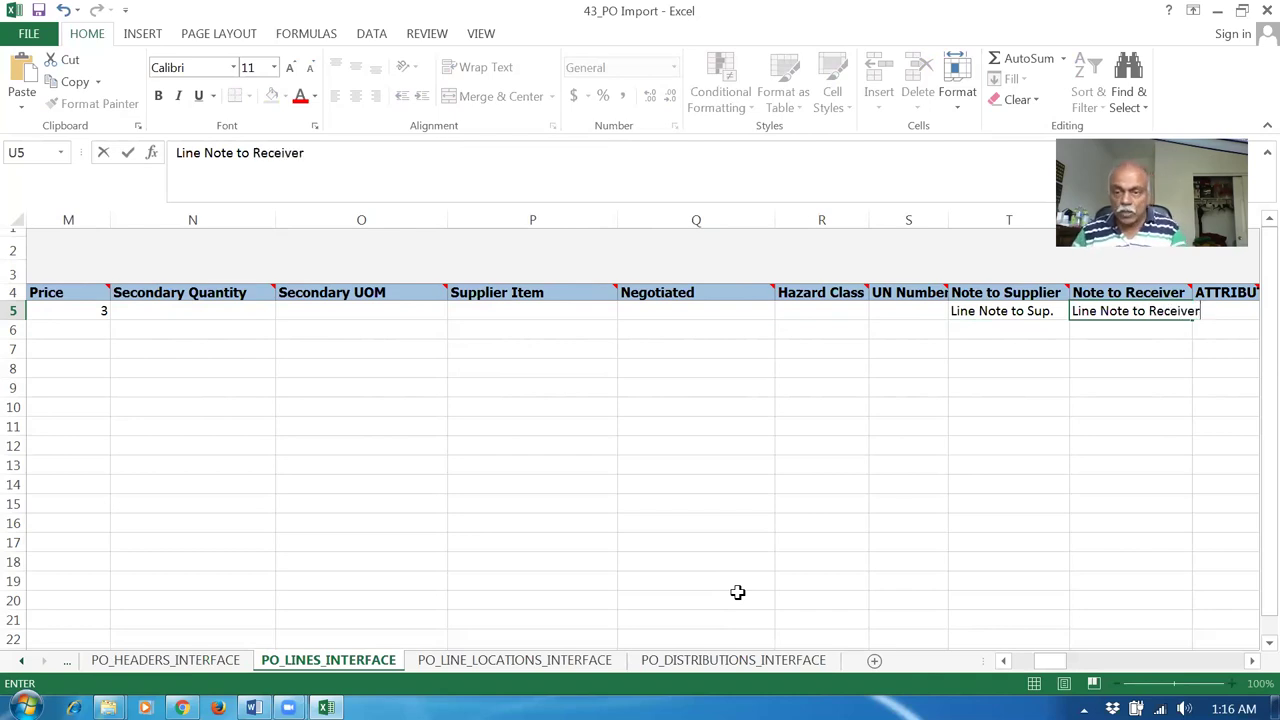
pyautogui.press('Tab')
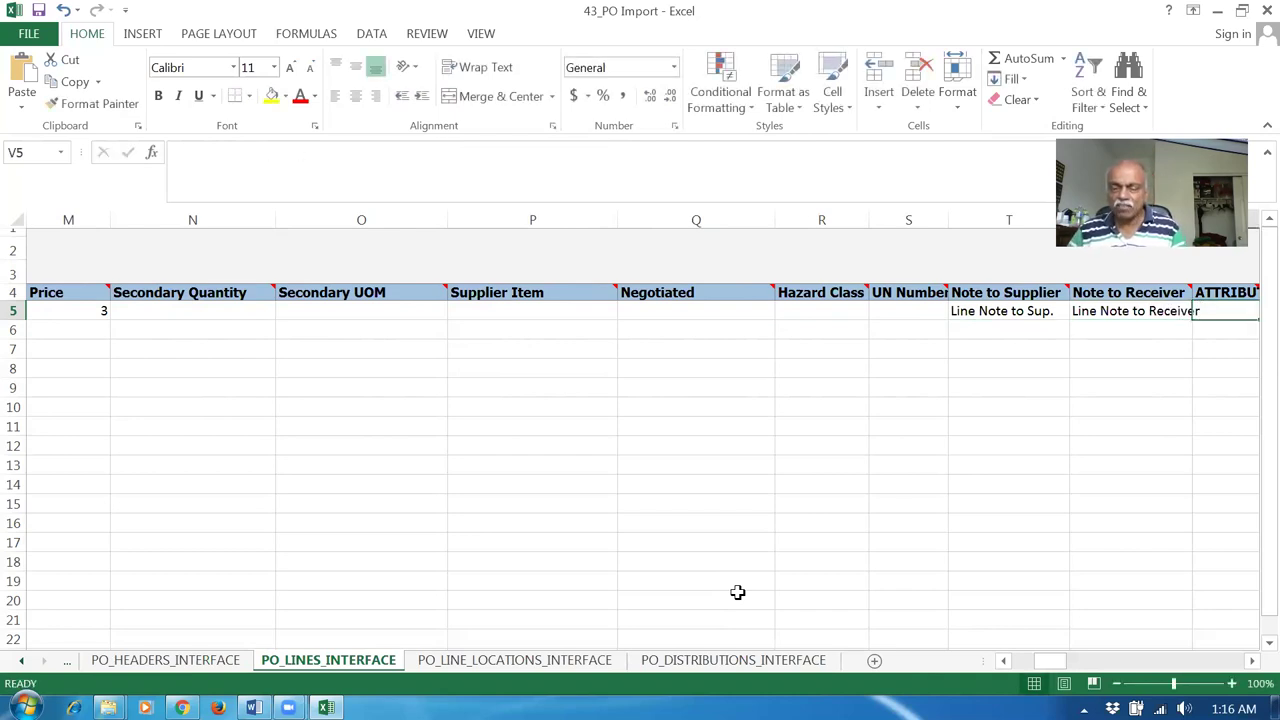
# Recheck the two line notes and look through the attribute columns of the purchase order line.
pyautogui.press('Left')
pyautogui.press('Left')
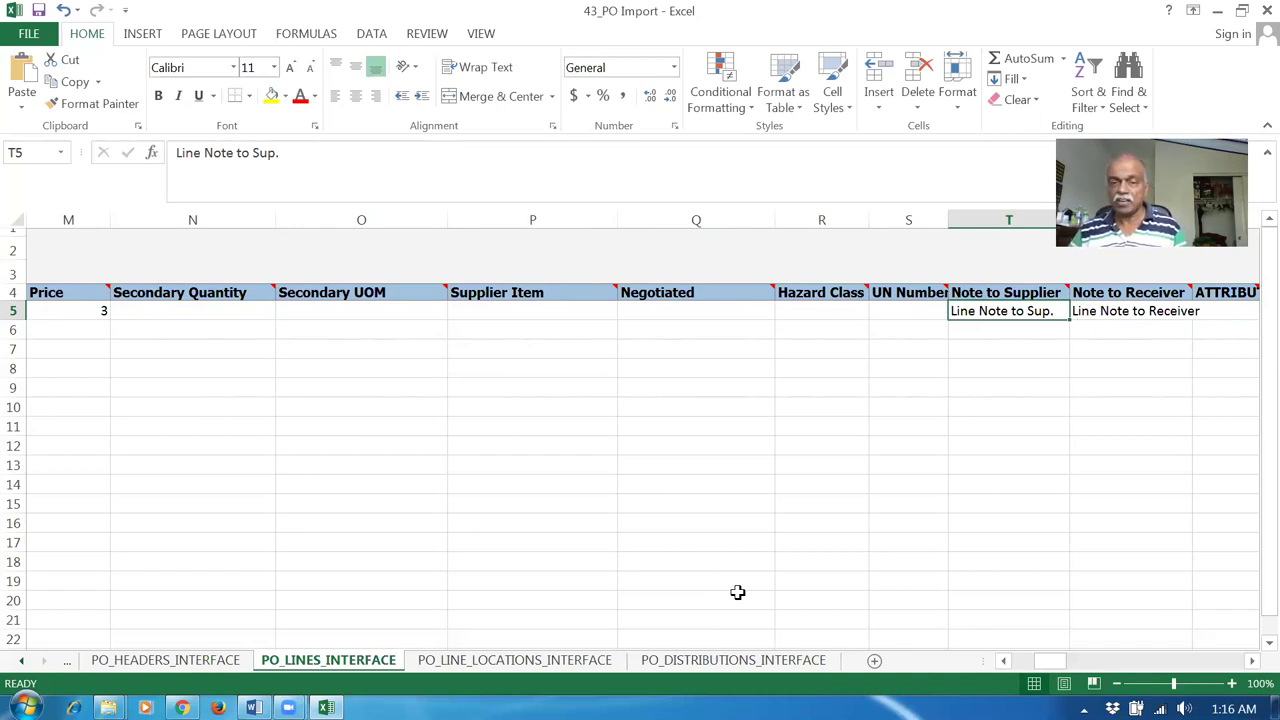
pyautogui.press('Right')
pyautogui.press('Right')
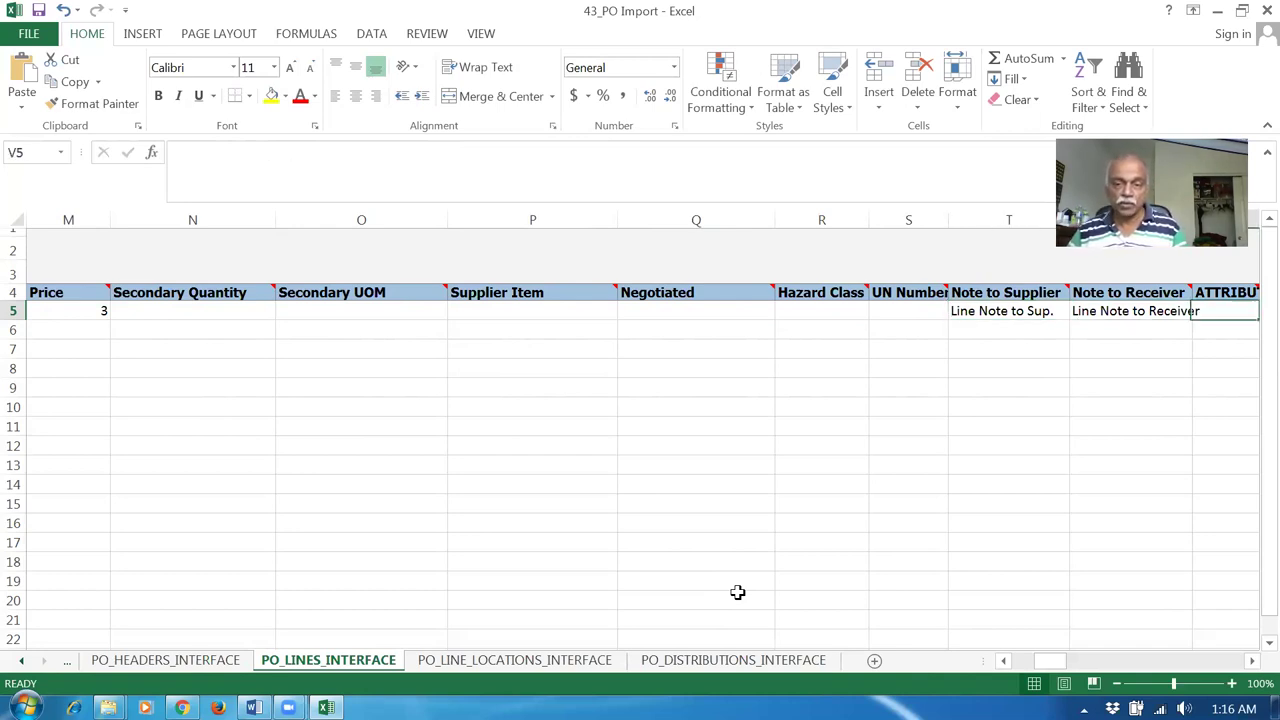
pyautogui.press('Right')
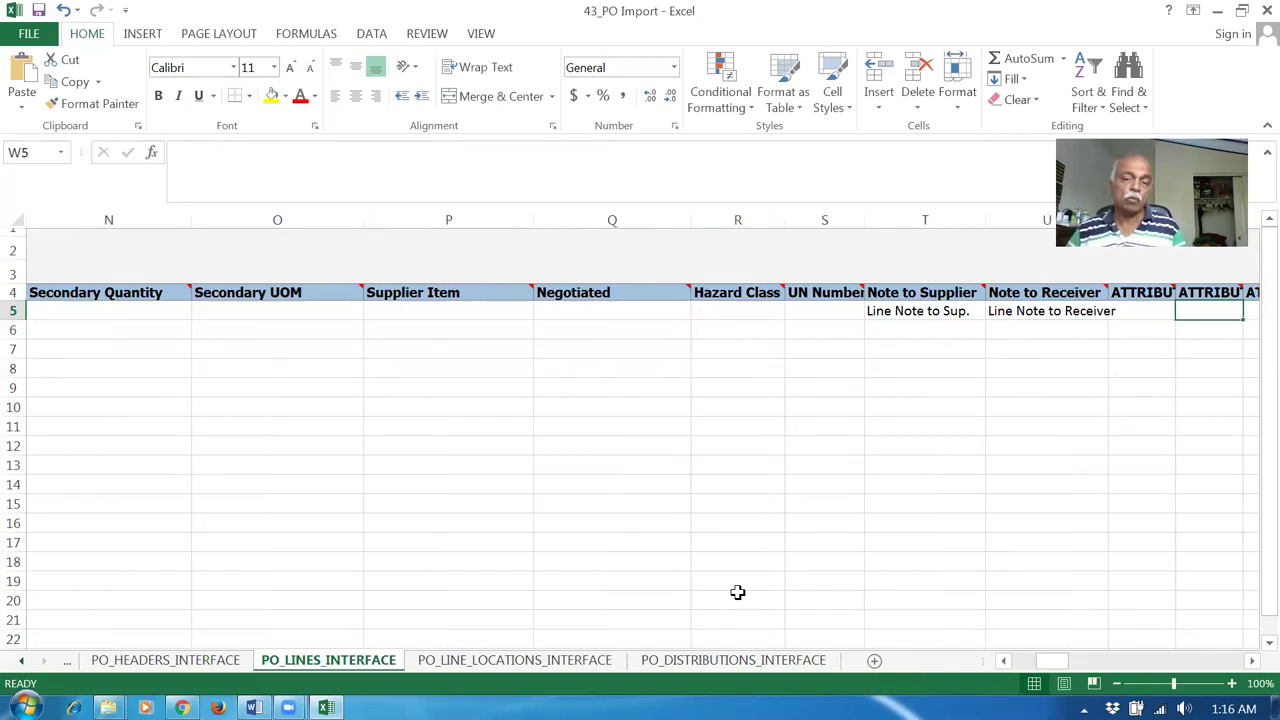
pyautogui.press('Right')
pyautogui.press('Right')
pyautogui.press('Right')
pyautogui.press('Right')
pyautogui.press('Right')
pyautogui.press('Right')
pyautogui.press('Right')
pyautogui.press('Right')
pyautogui.press('Right')
pyautogui.press('Right')
pyautogui.press('Right')
pyautogui.press('Right')
pyautogui.press('Right')
pyautogui.press('Right')
pyautogui.press('Right')
pyautogui.press('Right')
pyautogui.press('Right')
pyautogui.press('Right')
pyautogui.press('Right')
pyautogui.press('Right')
pyautogui.press('Right')
pyautogui.press('Right')
pyautogui.press('Right')
pyautogui.press('Right')
pyautogui.press('Right')
pyautogui.press('Right')
pyautogui.press('Right')
pyautogui.press('Right')
pyautogui.press('Right')
pyautogui.press('Right')
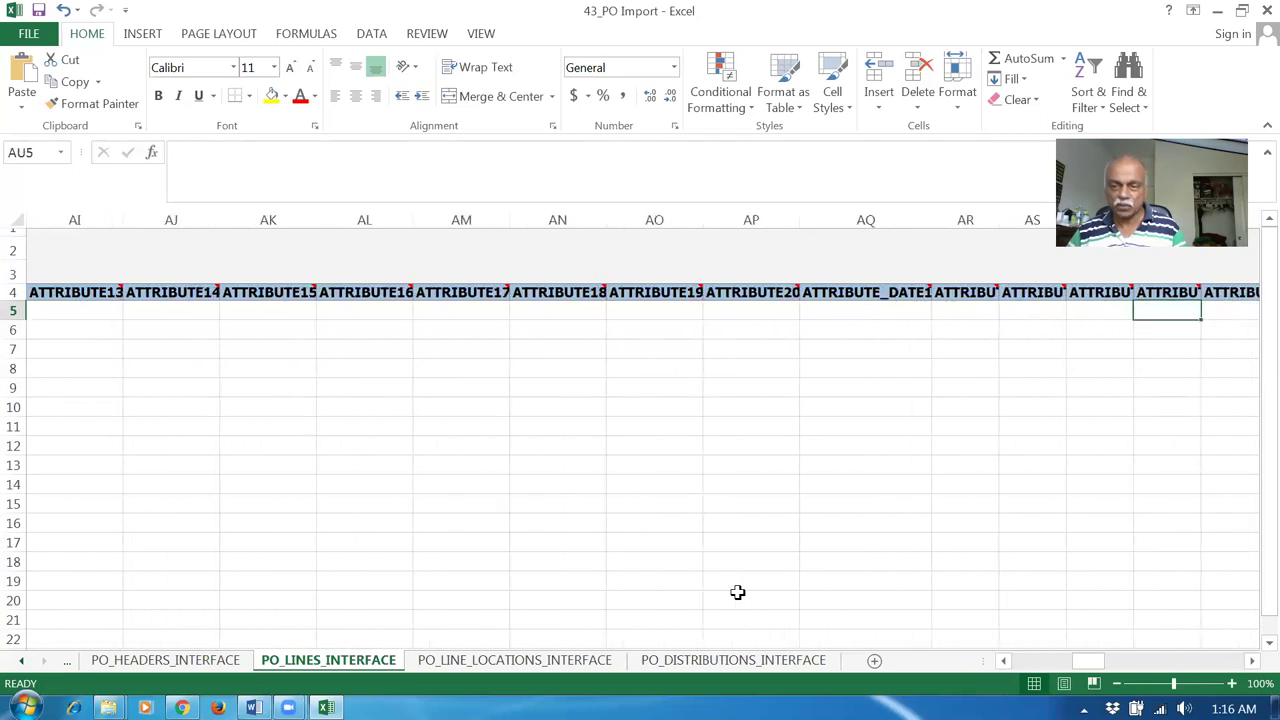
# Return to the start of the purchase order line row and save the workbook, accepting the personal information warning.
pyautogui.press('Home')
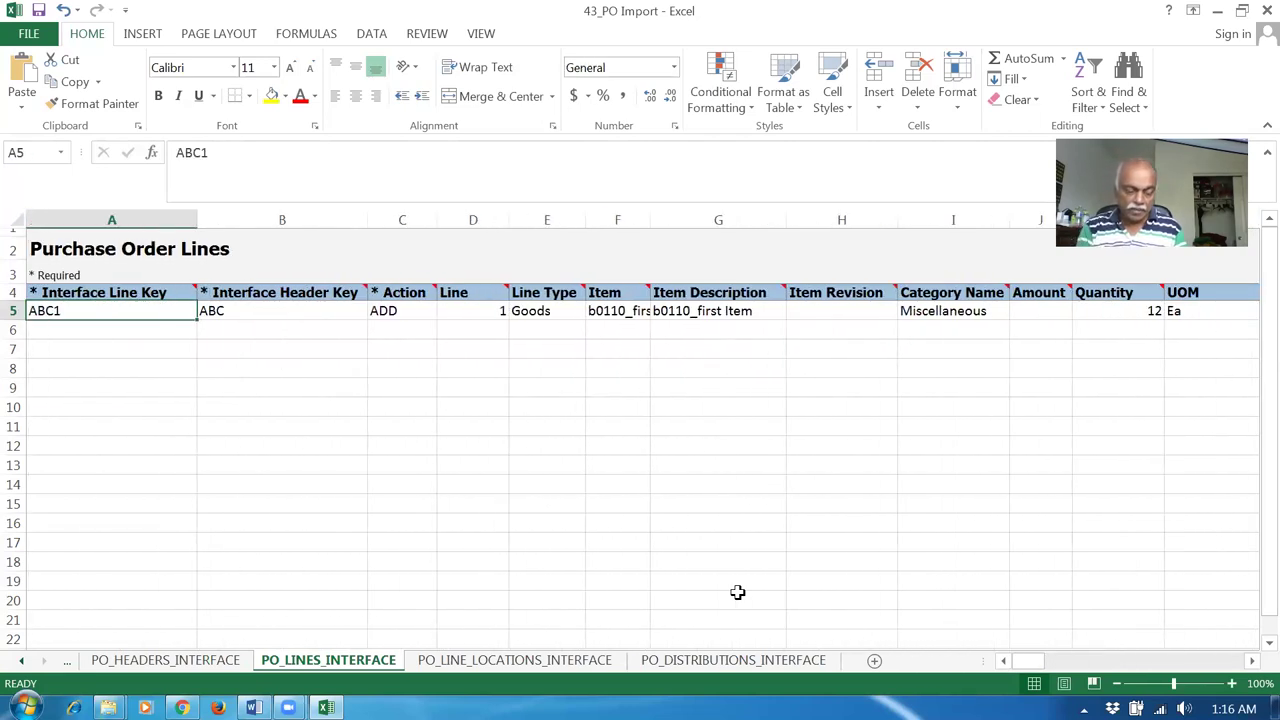
pyautogui.hotkey('ctrl', 's')
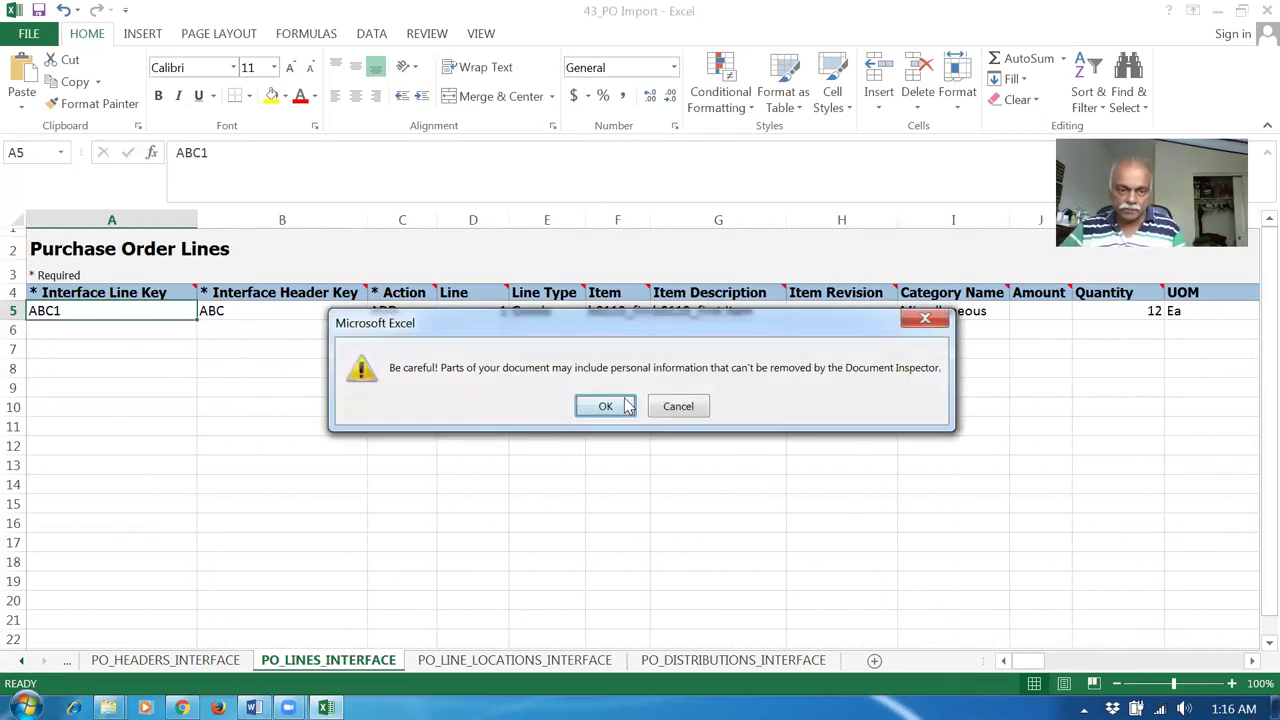
pyautogui.click(605, 406)
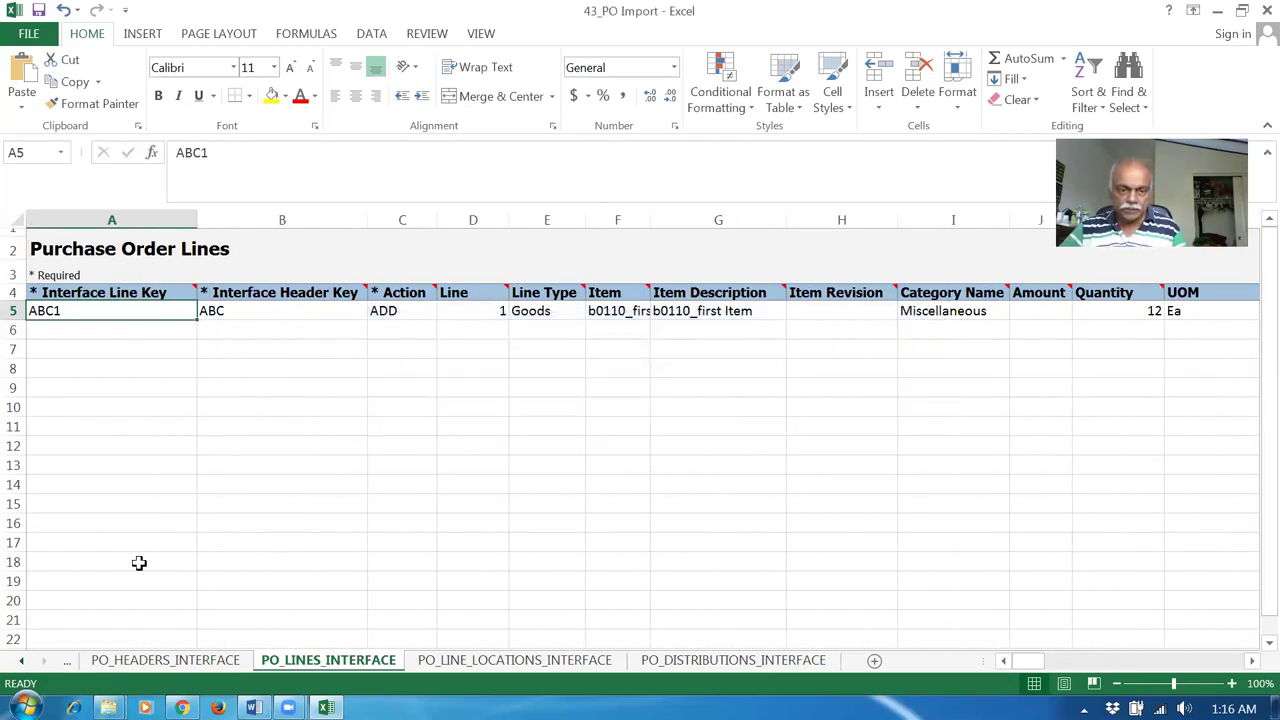
# Check the interface line key, schedule number and Ship-to Location of schedule ABC11 on the PO_LINE_LOCATIONS_INTERFACE sheet.
pyautogui.click(507, 662)
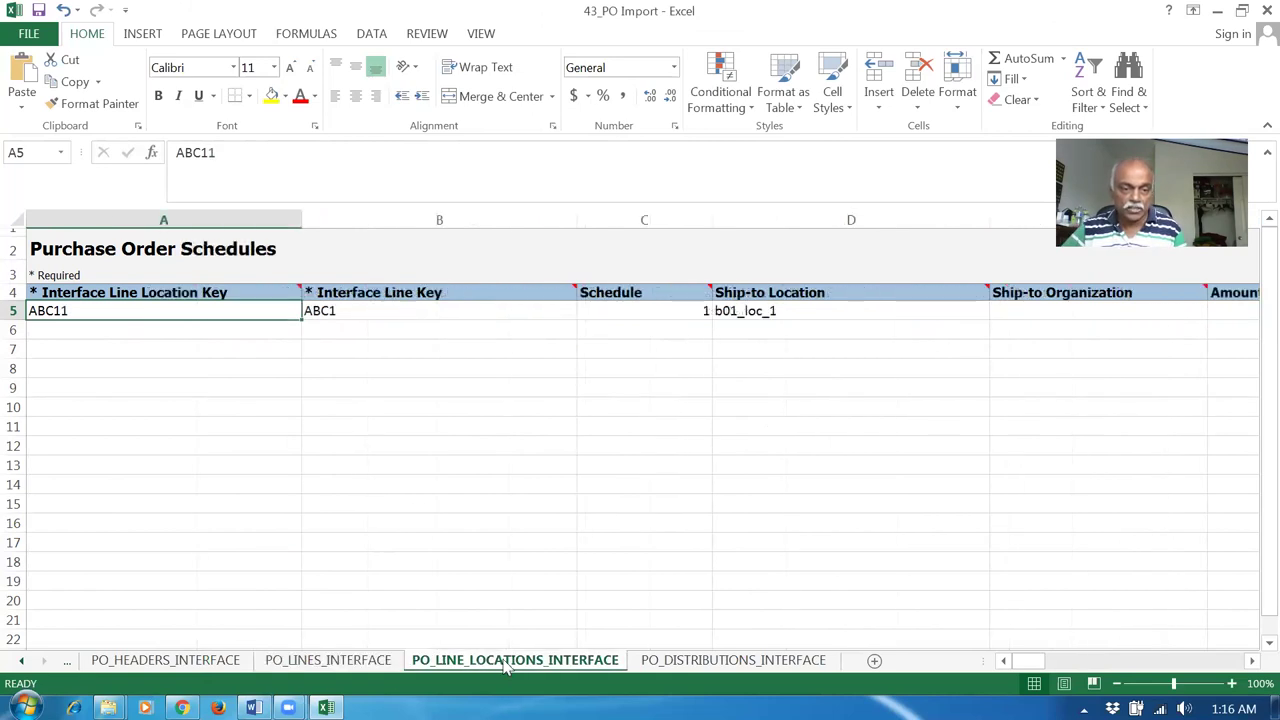
pyautogui.press('Right')
pyautogui.press('Right')
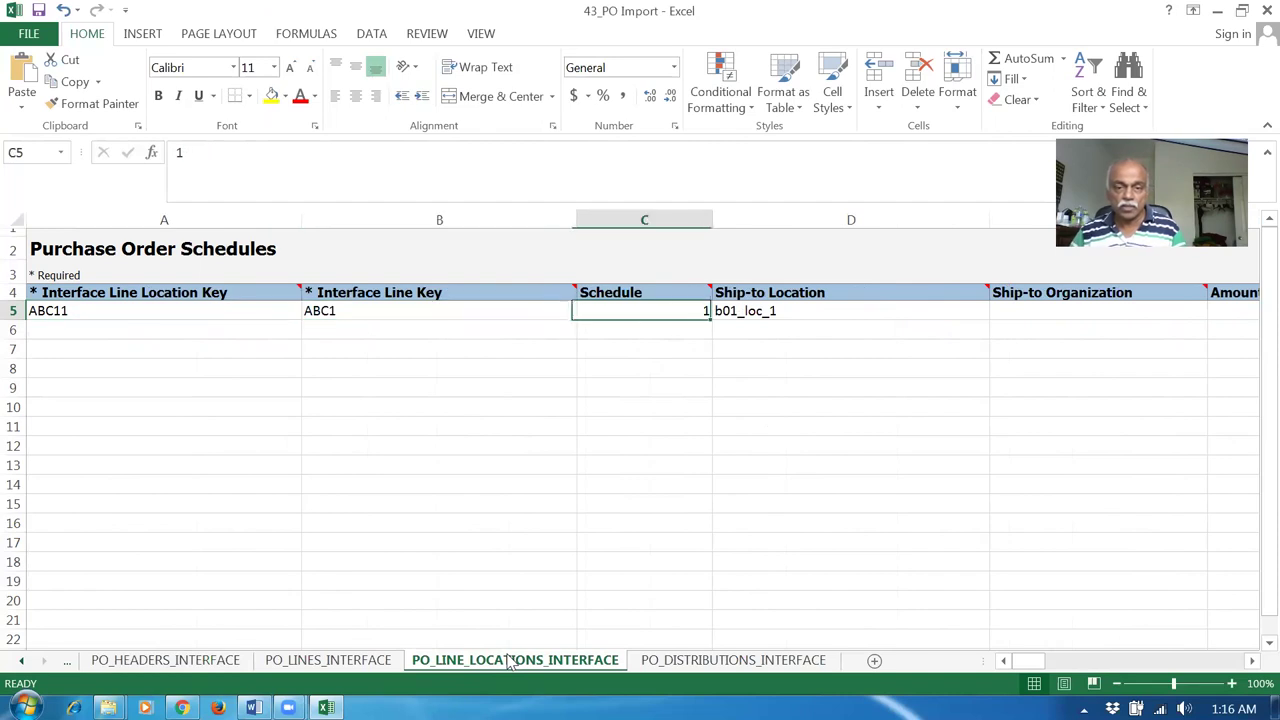
pyautogui.press('Right')
pyautogui.press('Right')
pyautogui.press('Right')
pyautogui.press('Right')
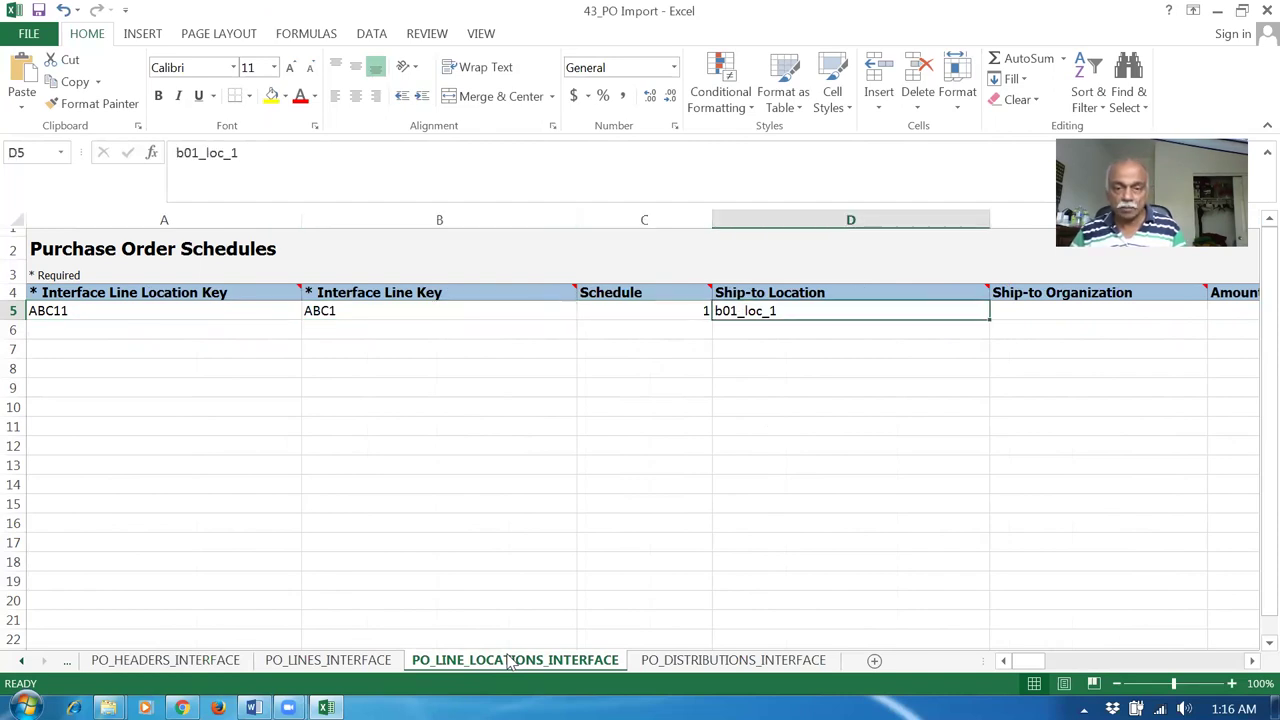
# Inspect the schedule's Need-by Date, Promised Date and Destination Type Code.
pyautogui.press('Right')
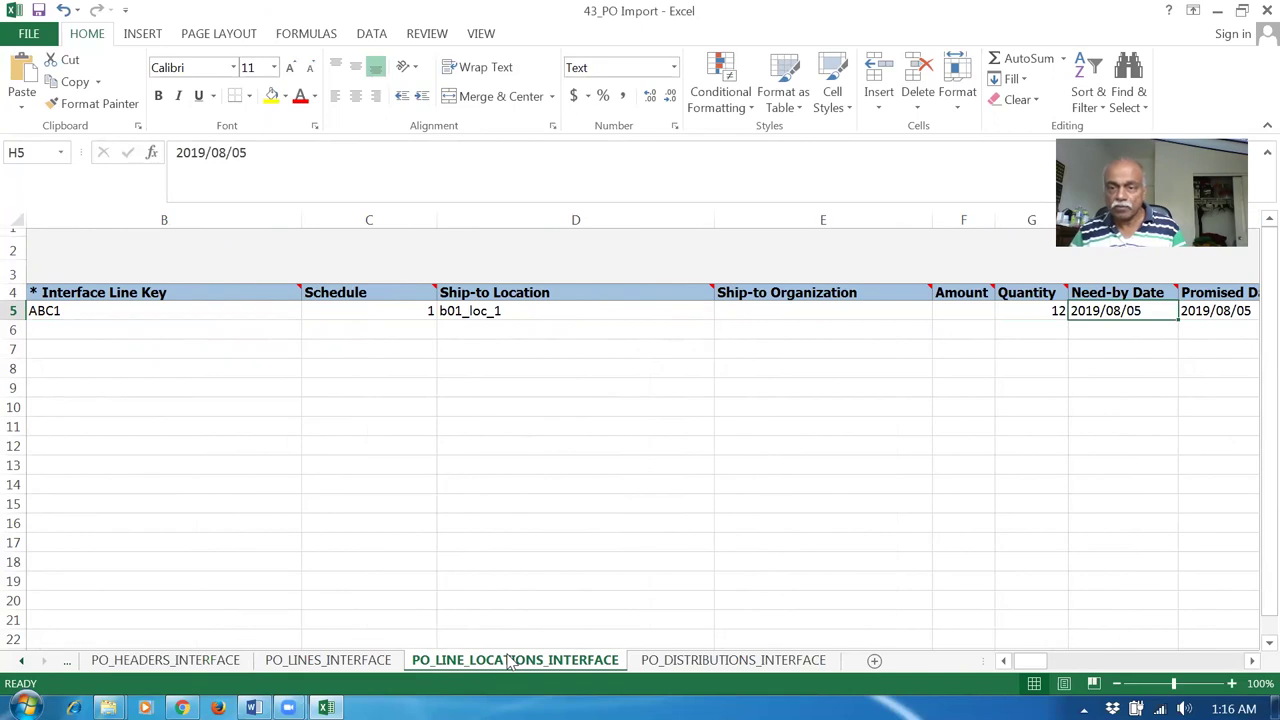
pyautogui.press('Right')
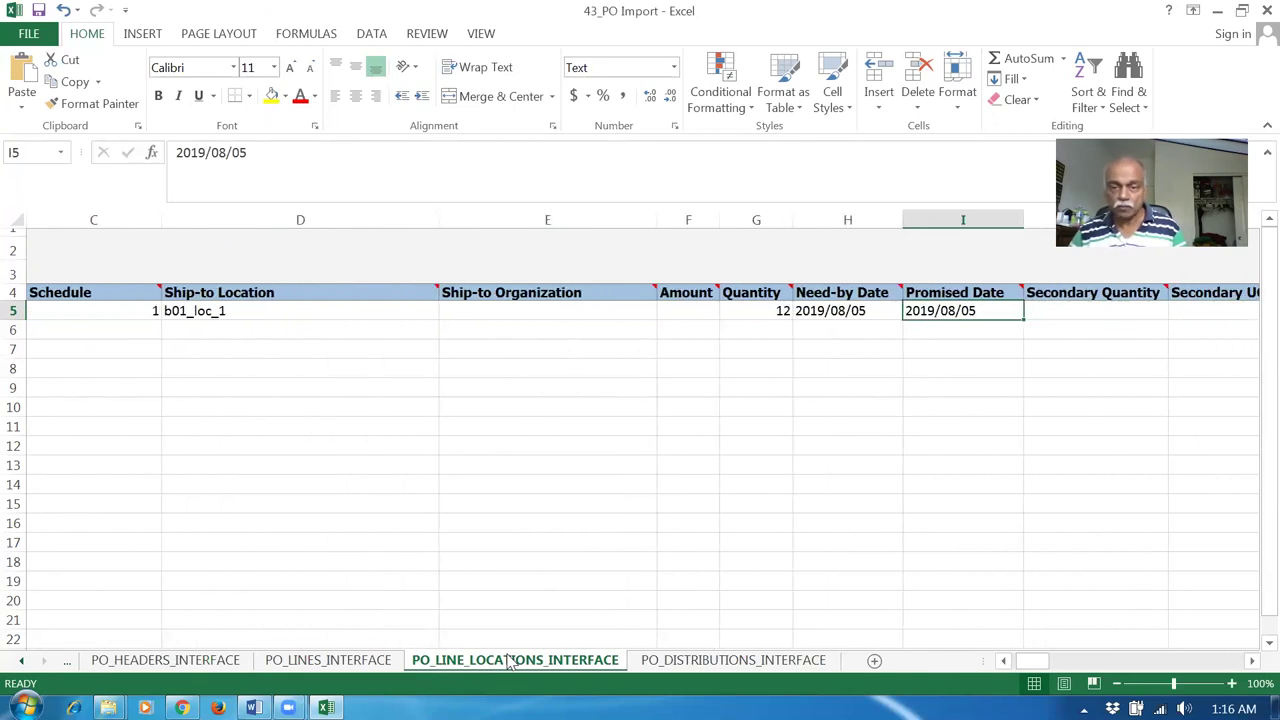
pyautogui.press('Right')
pyautogui.press('Right')
pyautogui.press('Right')
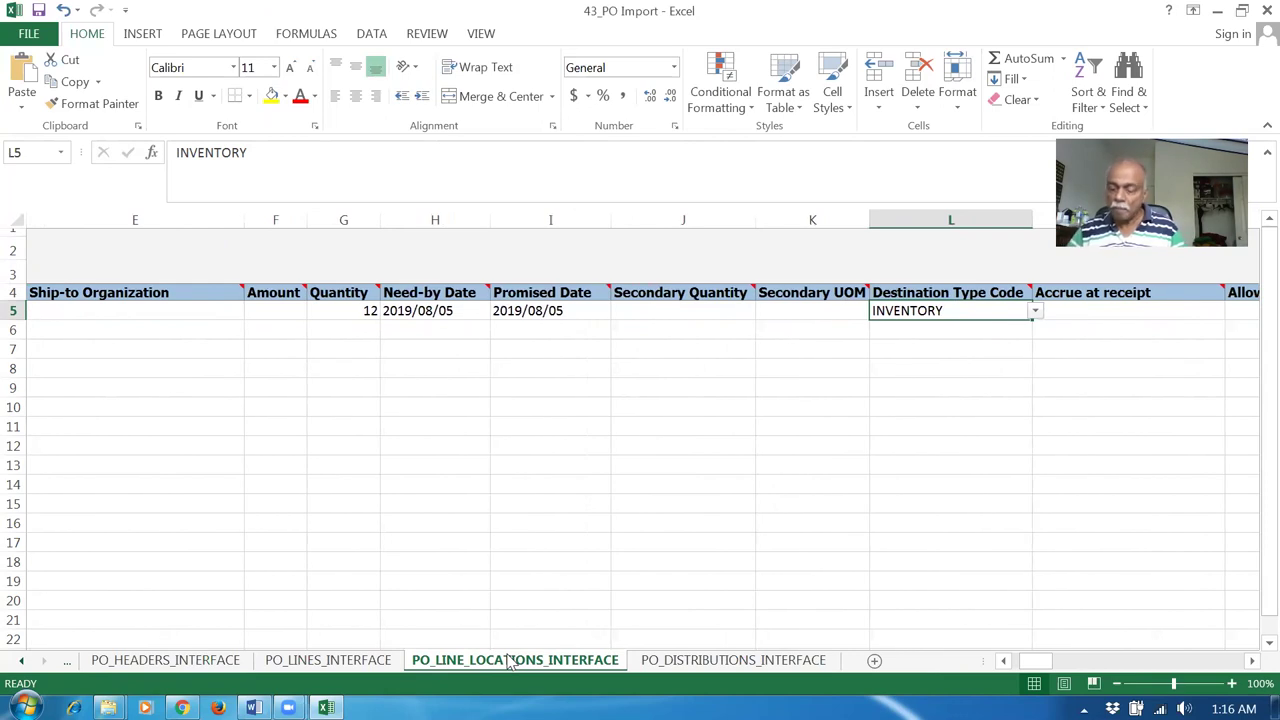
# Check the Destination Type Code choices and look over the schedule's accrual, substitute receipt and receipt tolerance columns.
pyautogui.click(1036, 313)
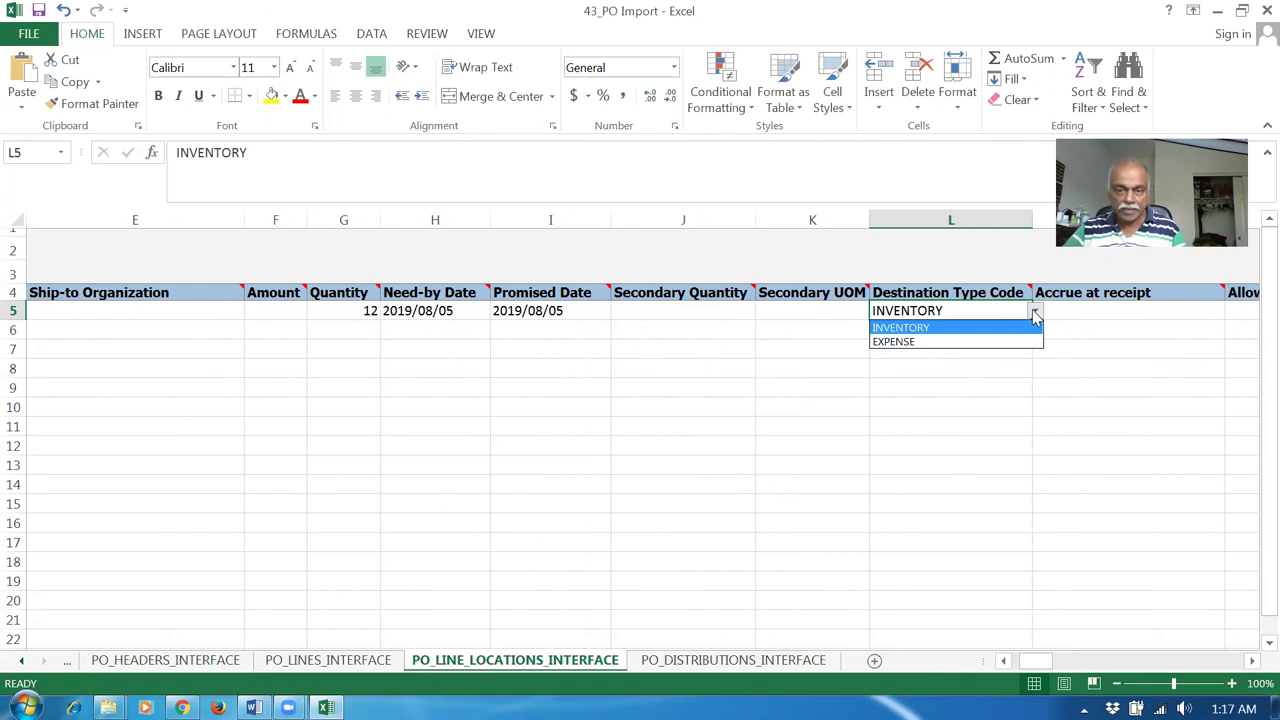
pyautogui.click(791, 311)
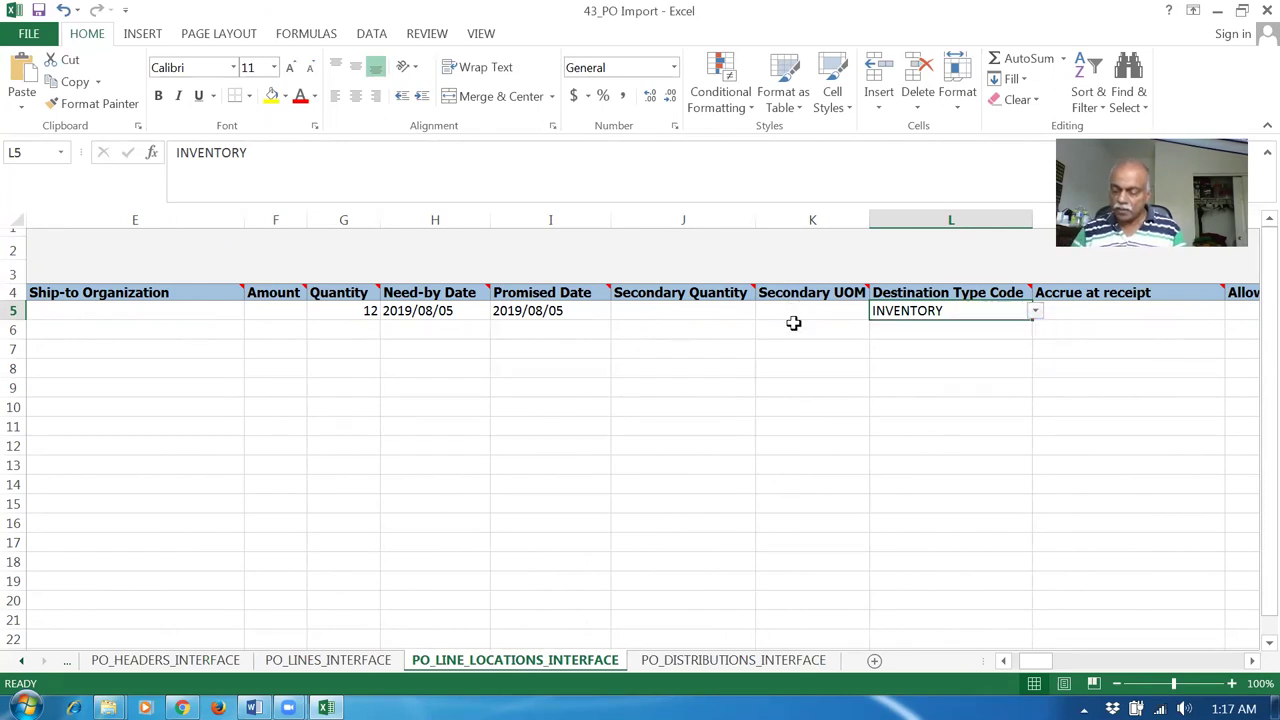
pyautogui.press('Right')
pyautogui.press('Right')
pyautogui.press('Right')
pyautogui.press('Right')
pyautogui.press('Right')
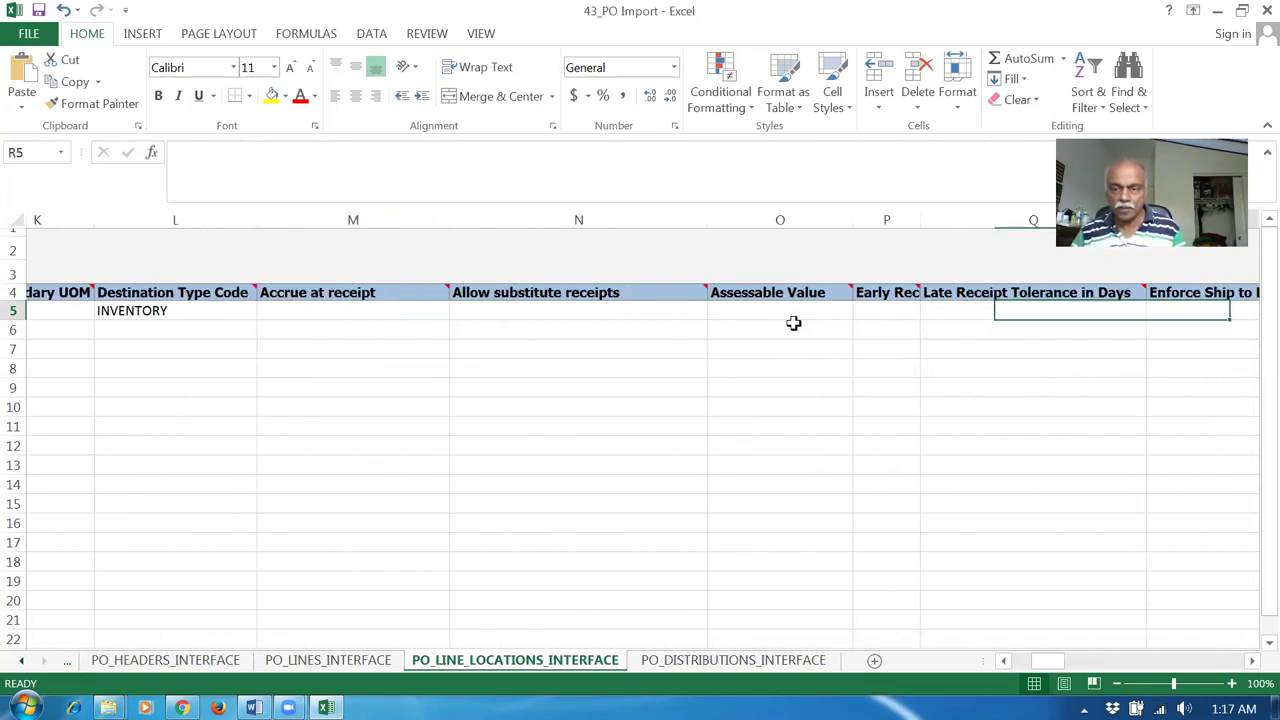
pyautogui.press('Right')
pyautogui.press('Right')
pyautogui.press('Left')
pyautogui.press('Left')
pyautogui.press('Left')
pyautogui.press('Left')
pyautogui.press('Left')
pyautogui.press('Left')
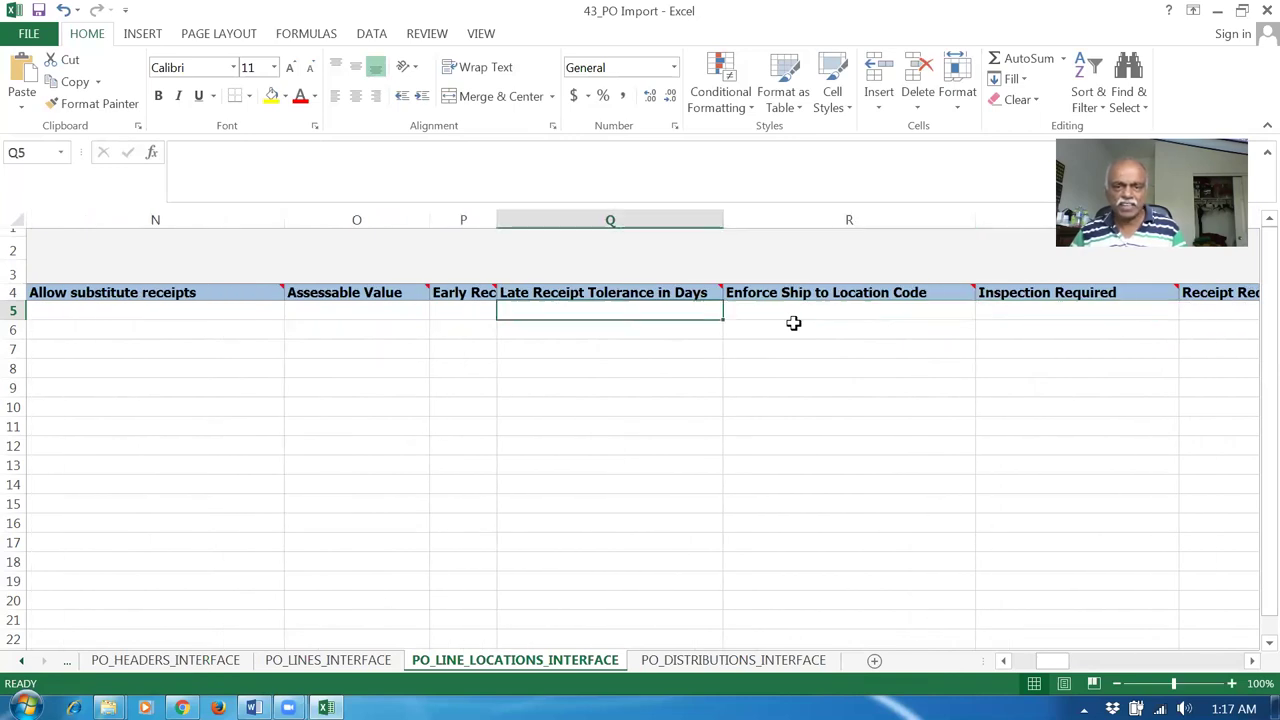
pyautogui.press('Right')
pyautogui.press('Right')
pyautogui.press('Right')
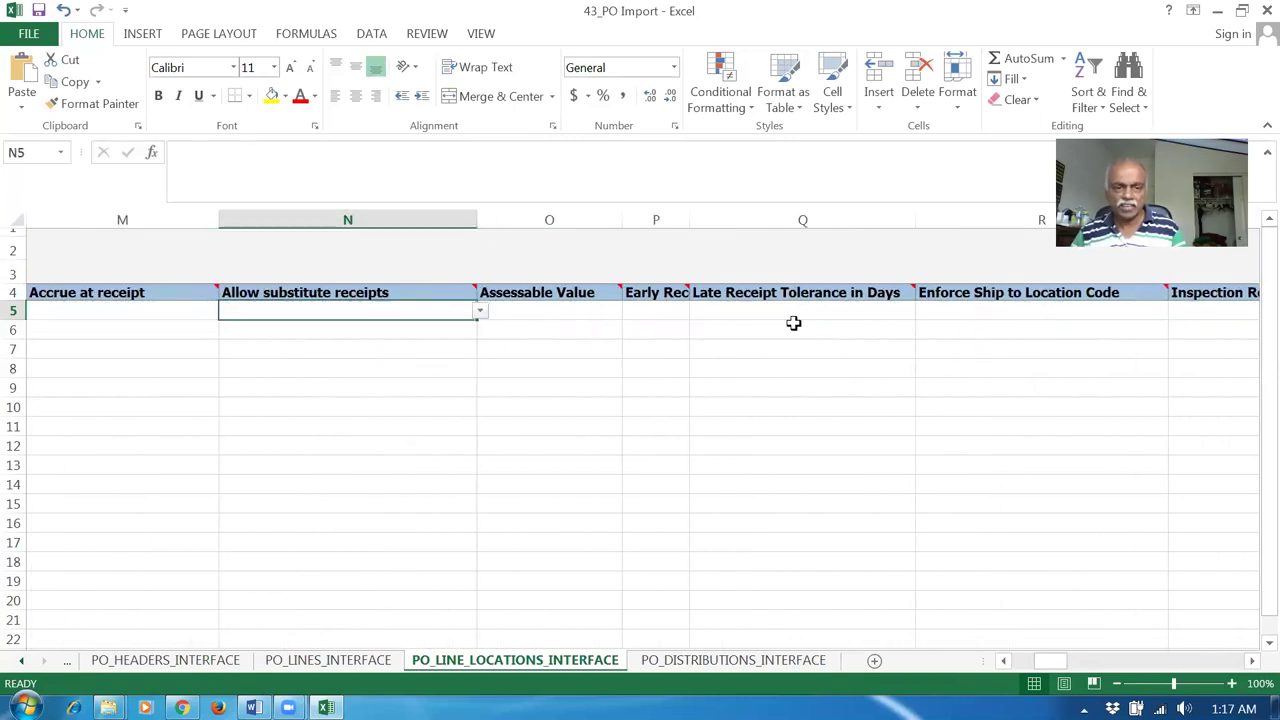
# Look through the schedule's inspection, receipt requirement, close tolerance and receiving exception columns.
pyautogui.press('Right')
pyautogui.press('Right')
pyautogui.press('Right')
pyautogui.press('Right')
pyautogui.press('Right')
pyautogui.press('Right')
pyautogui.press('Right')
pyautogui.press('Right')
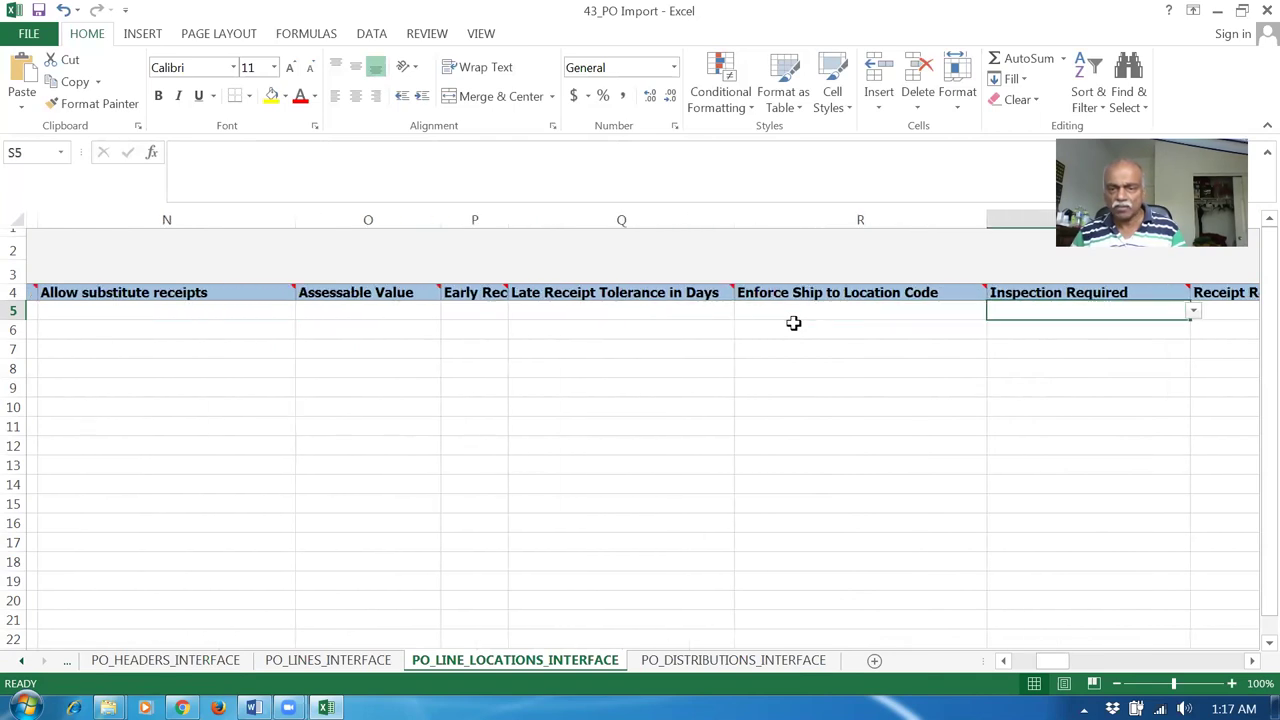
pyautogui.press('Right')
pyautogui.press('Right')
pyautogui.press('Right')
pyautogui.press('Right')
pyautogui.press('Right')
pyautogui.press('Right')
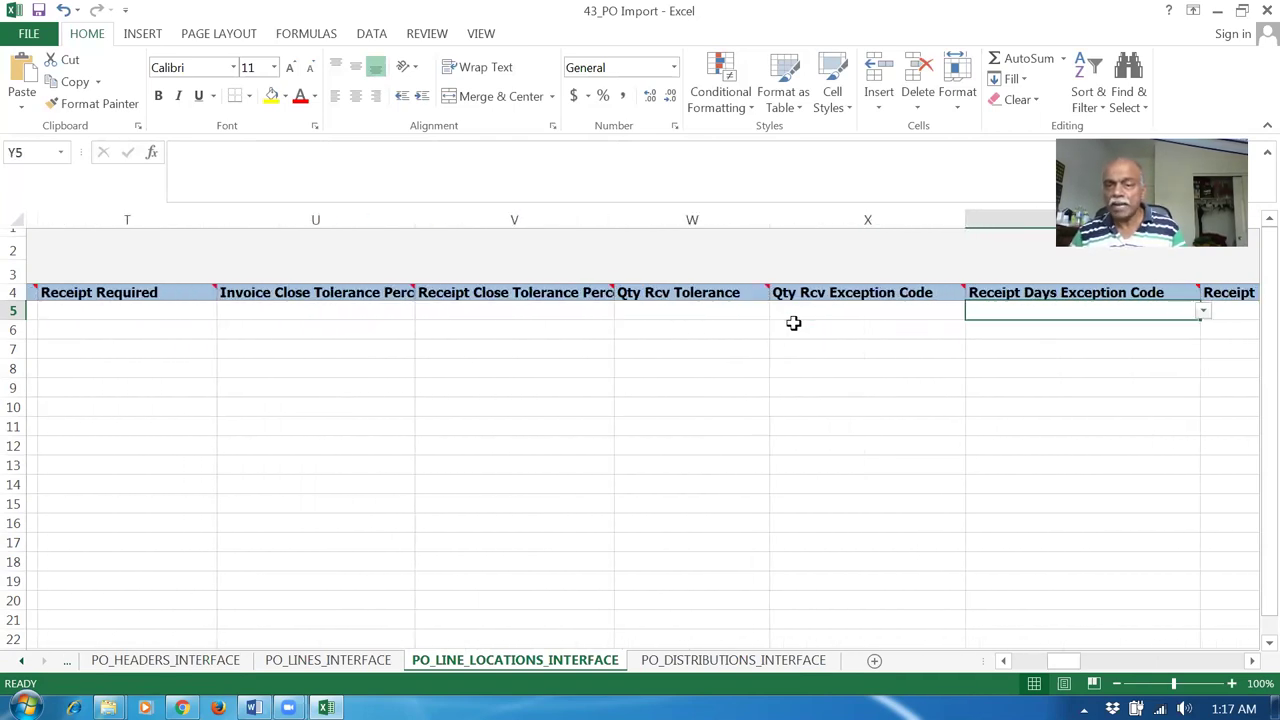
# Replace the schedule's note to receiver with "Sch. Note to Receiver".
pyautogui.press('Left')
pyautogui.press('Left')
pyautogui.press('Left')
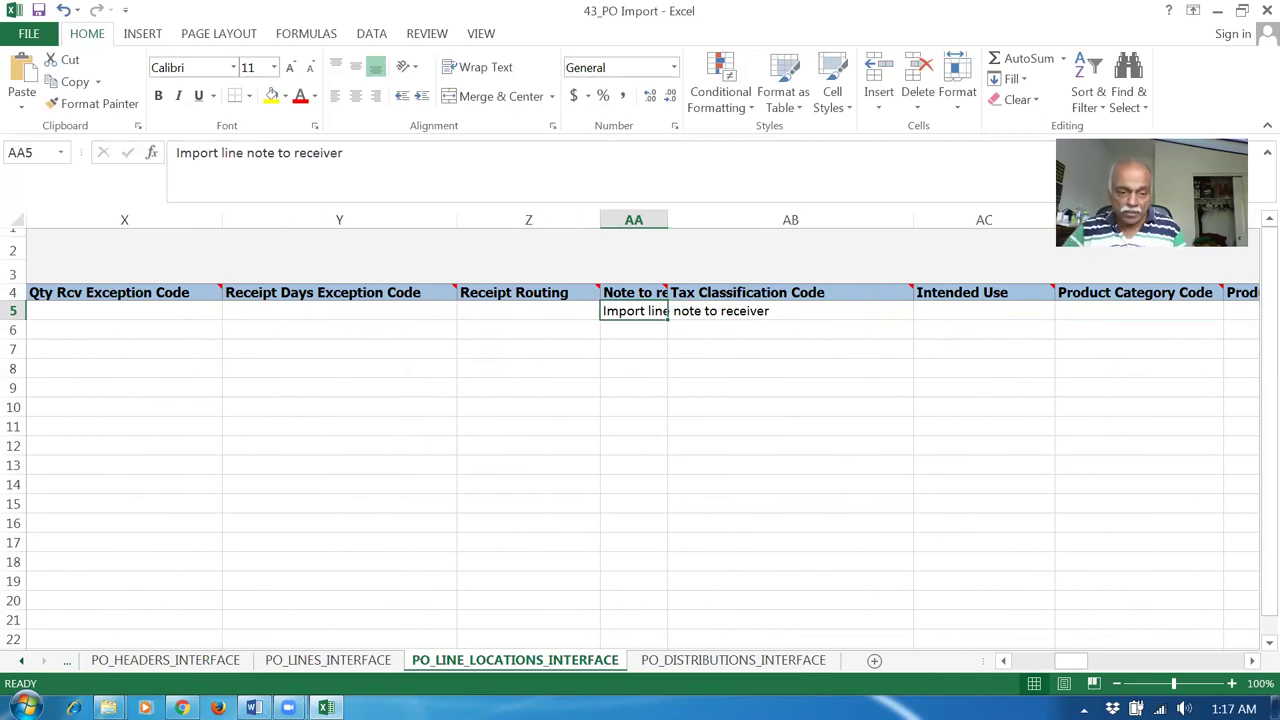
pyautogui.moveTo(638, 292)
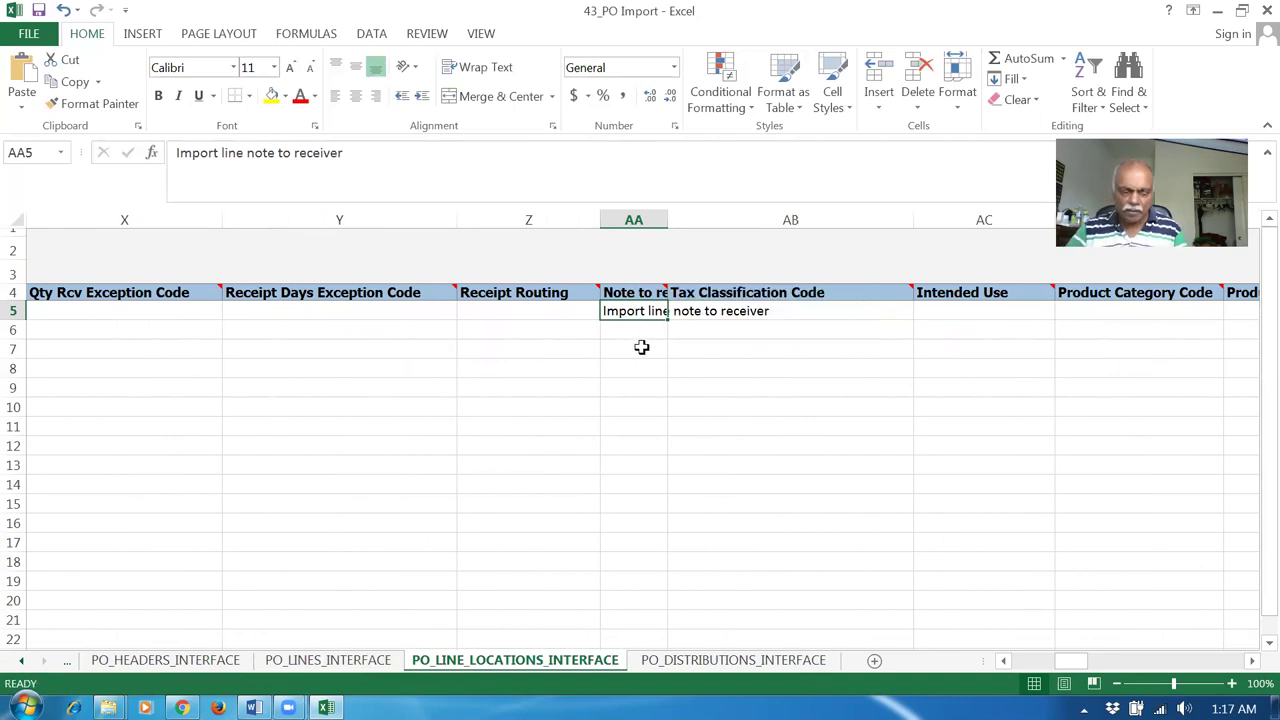
pyautogui.write('Sch')
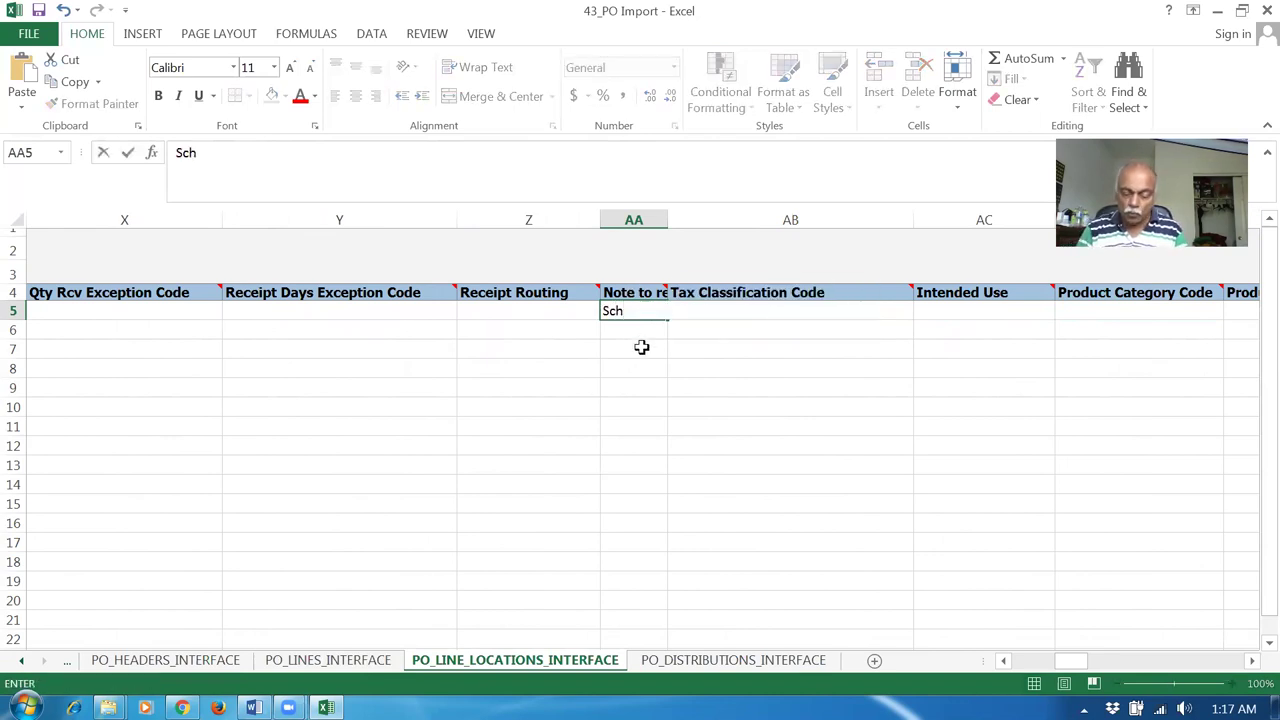
pyautogui.write('. Note to ')
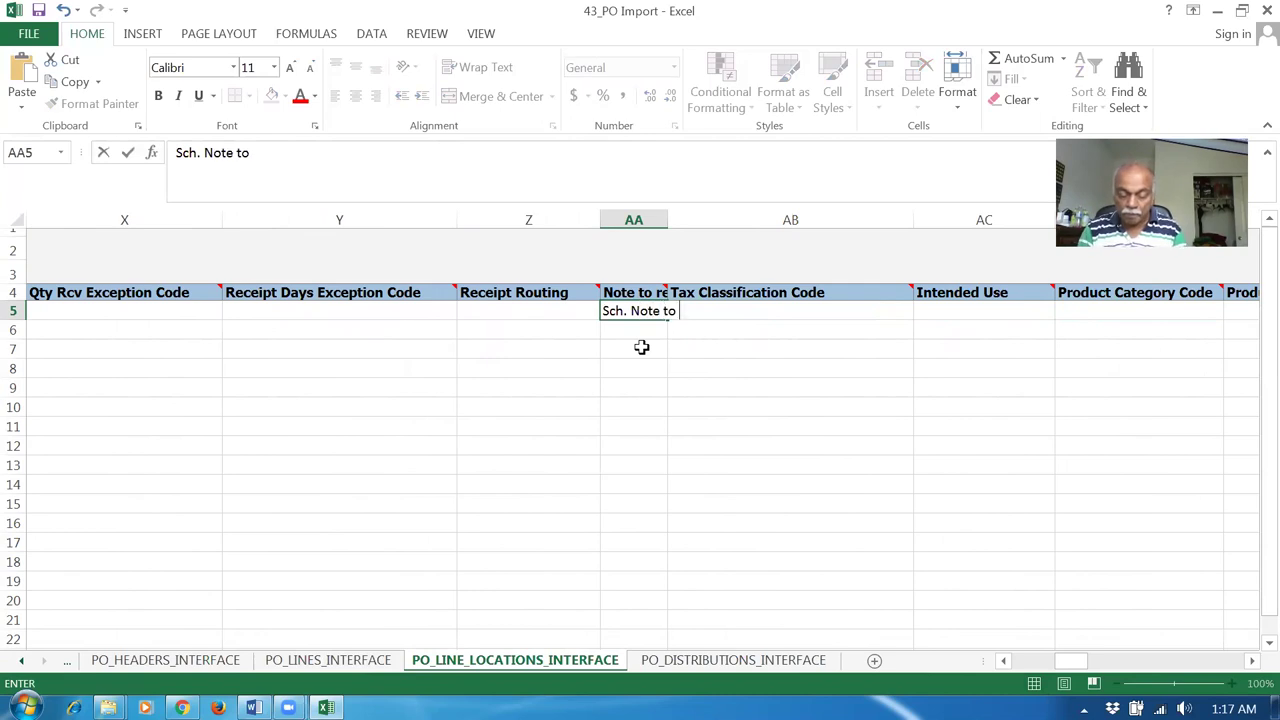
pyautogui.write('Receiver')
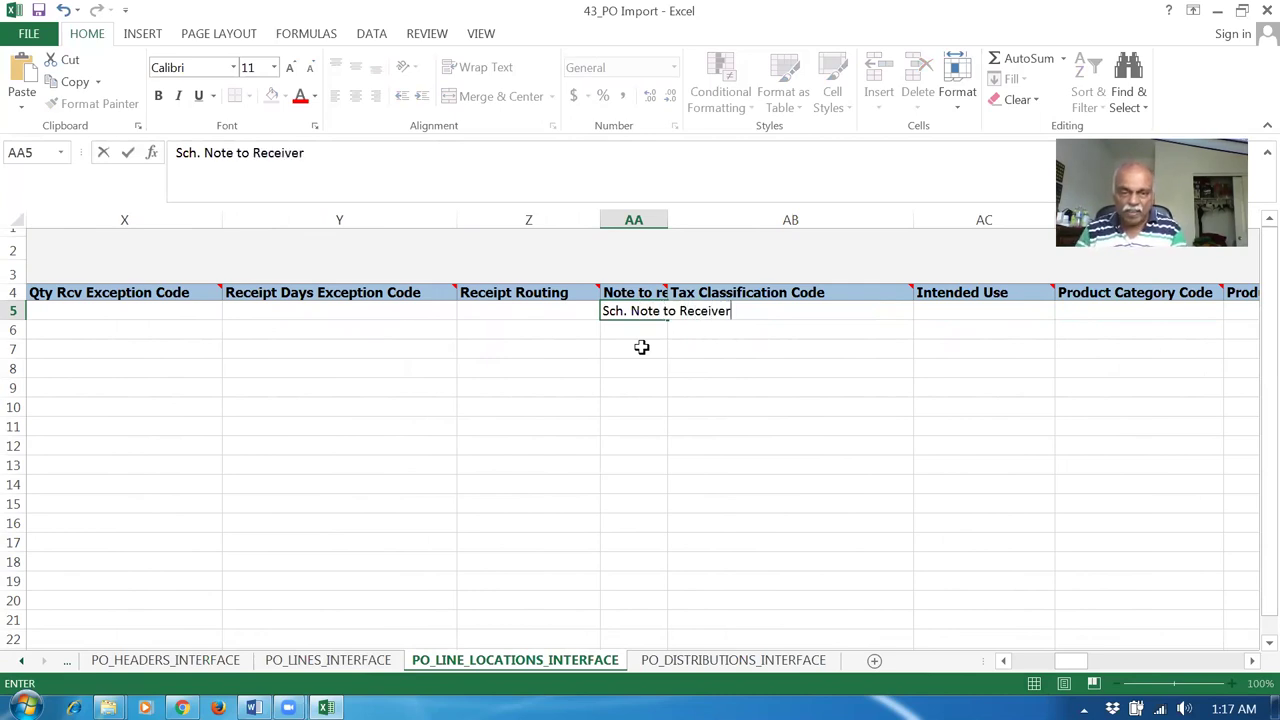
pyautogui.press('Tab')
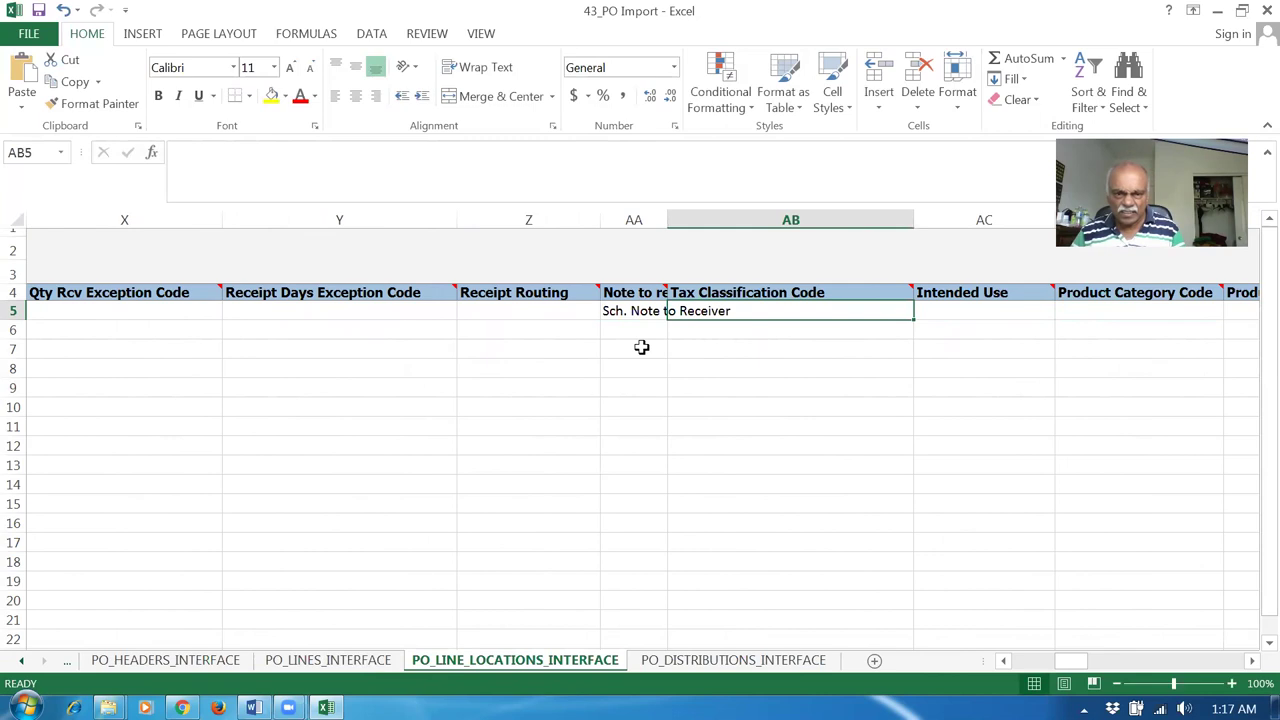
pyautogui.press('Left')
pyautogui.click(811, 318)
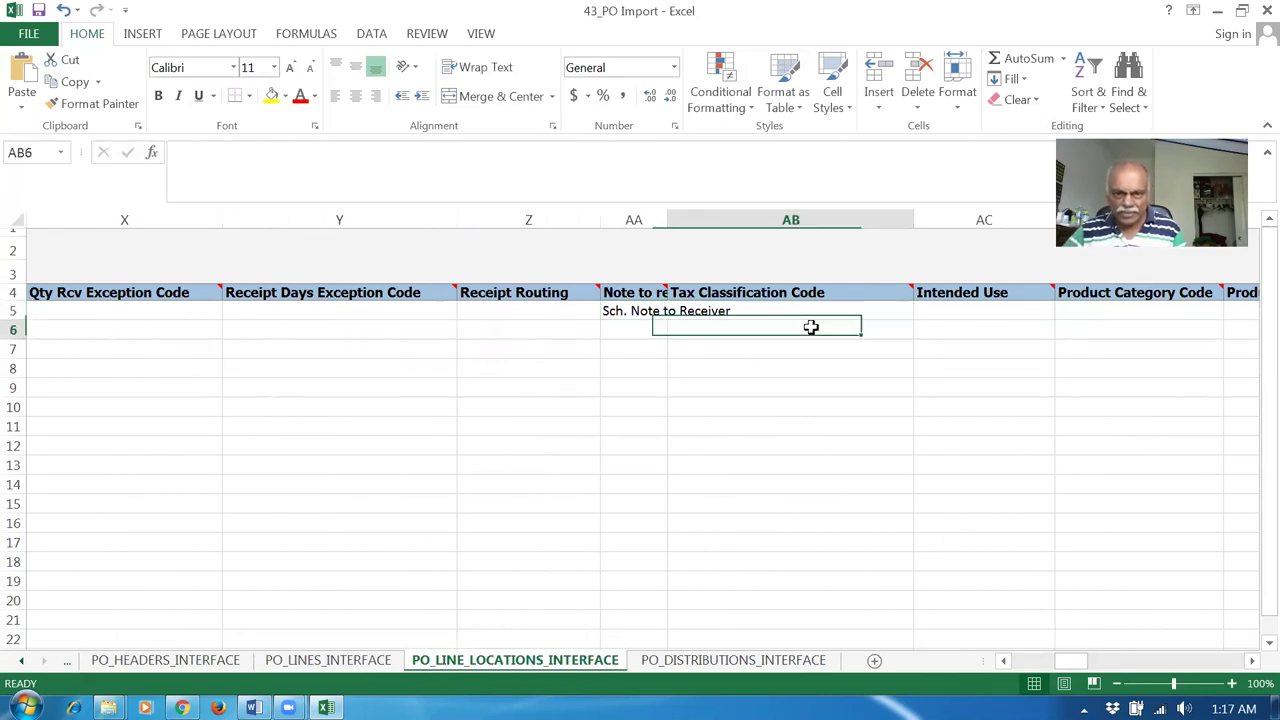
# Recheck the schedule's note to receiver and look through the tax, intended use and product classification columns.
pyautogui.press('Right')
pyautogui.press('Right')
pyautogui.press('Right')
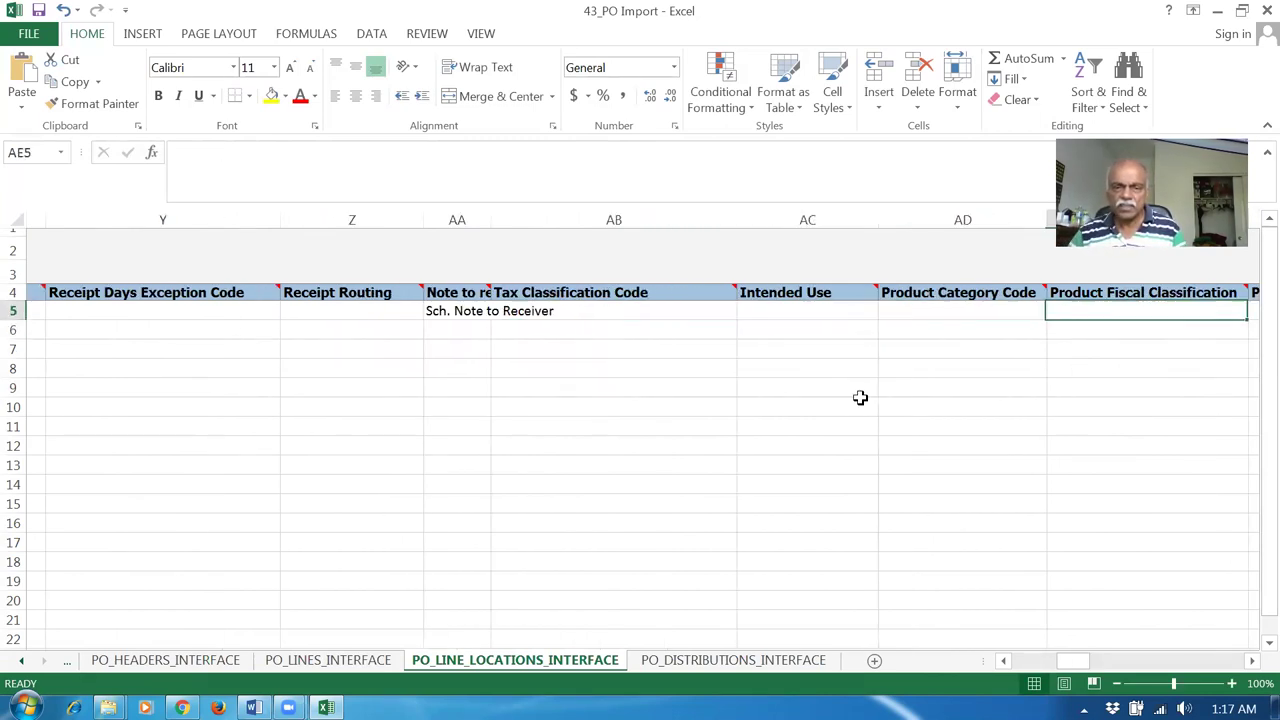
pyautogui.press('Left')
pyautogui.press('Left')
pyautogui.press('Left')
pyautogui.press('Left')
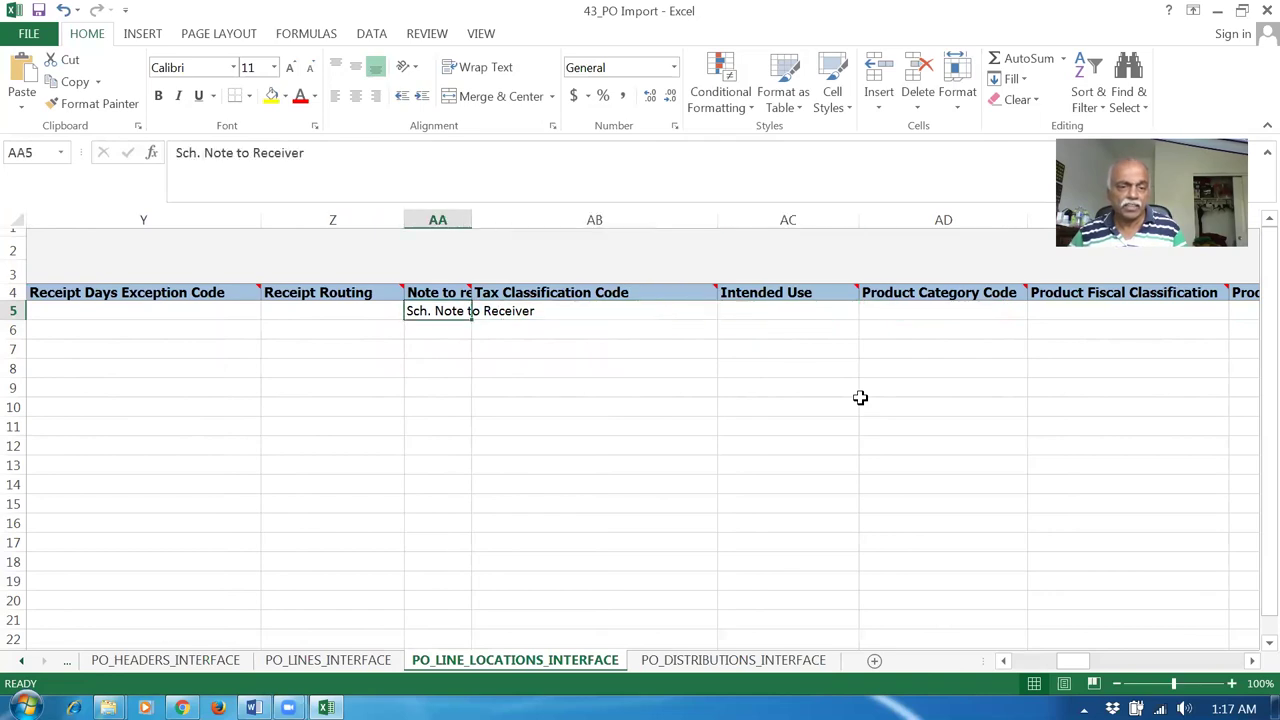
pyautogui.press('Right')
pyautogui.press('Right')
pyautogui.press('Right')
pyautogui.press('Right')
pyautogui.press('Right')
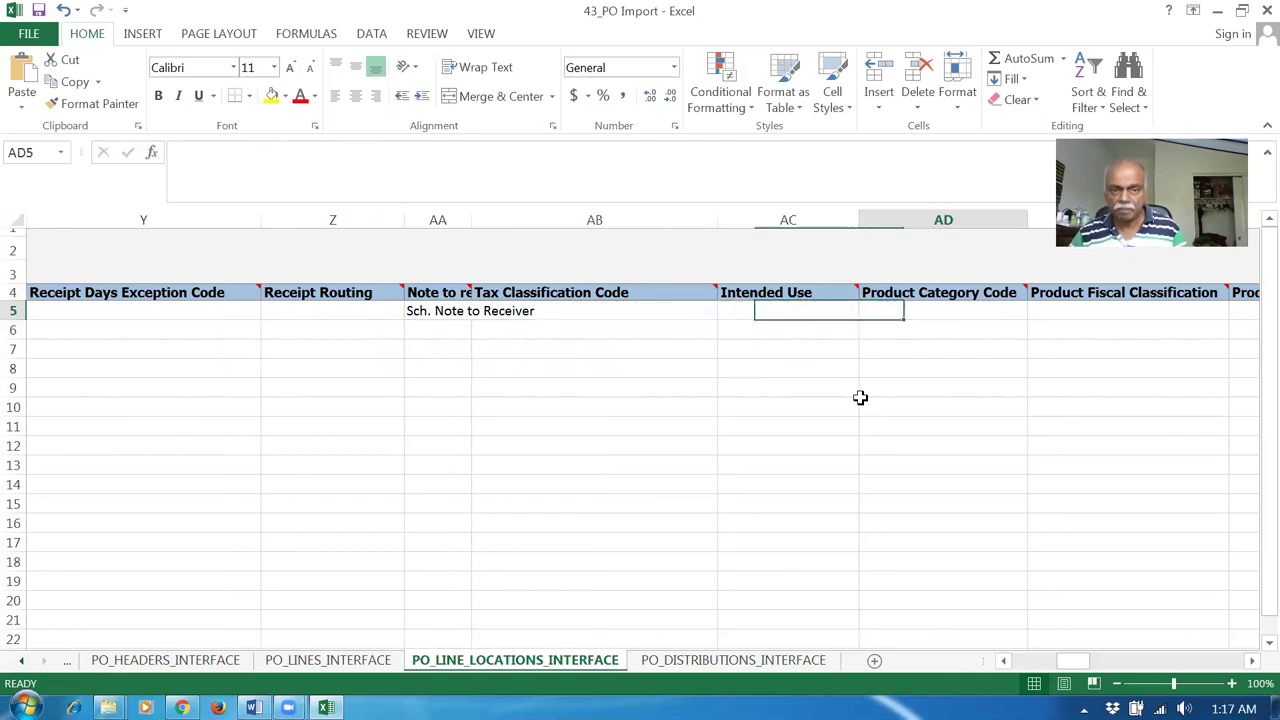
pyautogui.press('Right')
pyautogui.press('Right')
pyautogui.press('Right')
pyautogui.press('Right')
pyautogui.press('Right')
pyautogui.press('Right')
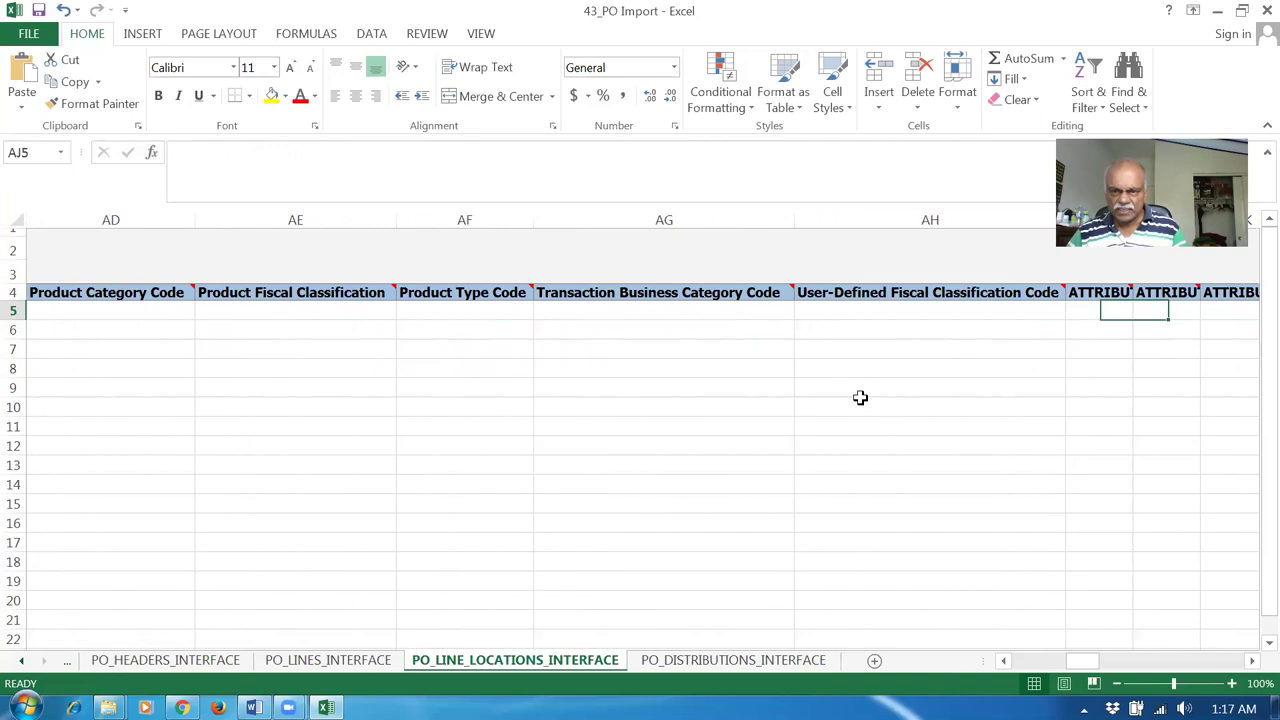
# Look through the schedule's attribute, carrier, transport and shipping date columns to the end of the row.
pyautogui.press('Right')
pyautogui.press('Right')
pyautogui.press('Right')
pyautogui.press('Right')
pyautogui.press('Right')
pyautogui.press('Right')
pyautogui.press('Right')
pyautogui.press('Right')
pyautogui.press('Right')
pyautogui.press('Right')
pyautogui.press('Right')
pyautogui.press('Right')
pyautogui.press('Right')
pyautogui.press('Right')
pyautogui.press('Right')
pyautogui.press('Right')
pyautogui.press('Right')
pyautogui.press('Right')
pyautogui.press('Right')
pyautogui.press('Right')
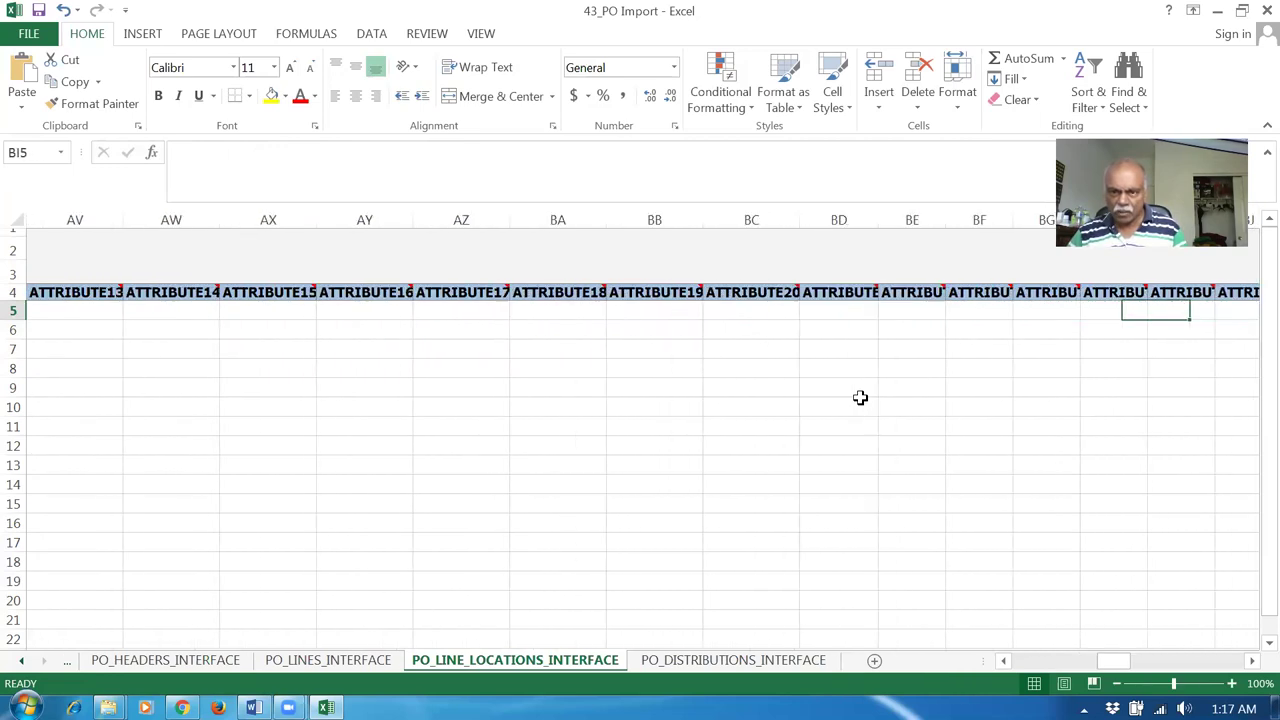
pyautogui.press('Right')
pyautogui.press('Right')
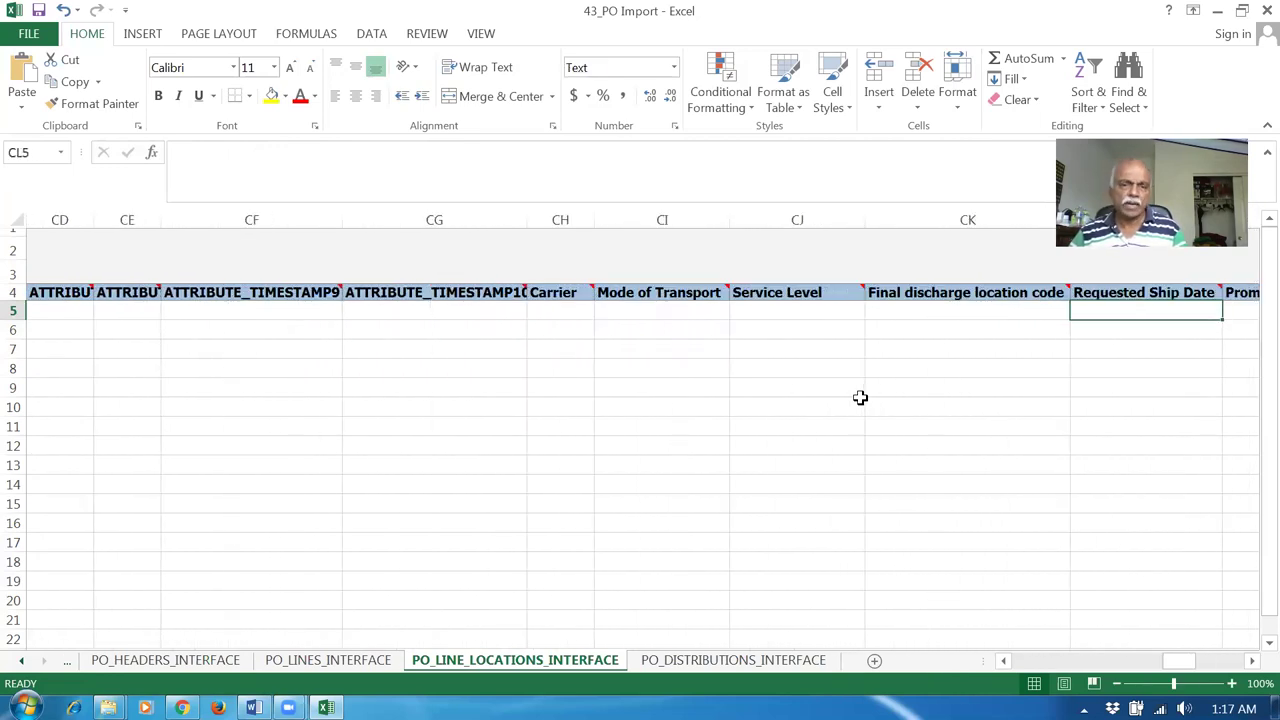
pyautogui.press('Right')
pyautogui.press('Right')
pyautogui.press('Right')
pyautogui.press('Right')
pyautogui.press('Right')
pyautogui.press('Right')
pyautogui.press('Right')
pyautogui.press('Right')
pyautogui.press('Right')
pyautogui.press('Right')
pyautogui.press('Right')
pyautogui.press('Right')
pyautogui.press('Right')
pyautogui.press('Right')
pyautogui.press('Right')
pyautogui.press('Right')
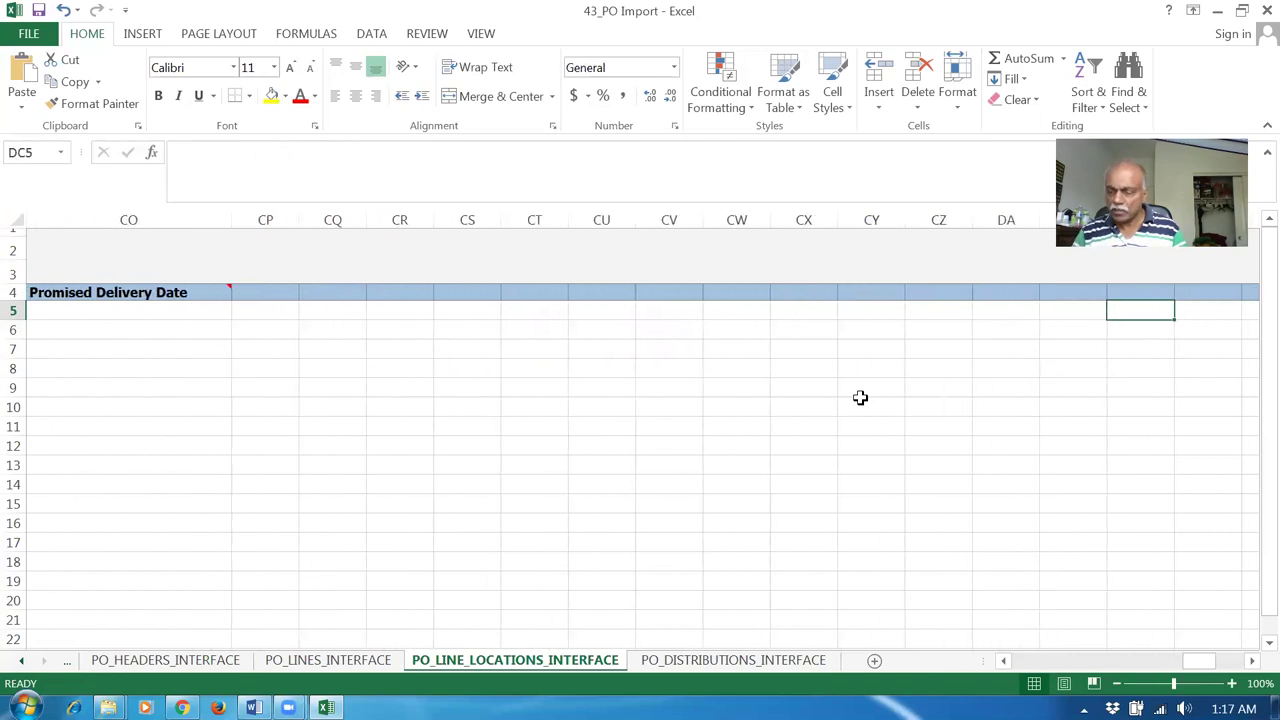
# Return to the start of the schedule row and save the workbook, accepting the personal information warning.
pyautogui.press('Home')
pyautogui.hotkey('ctrl', 's')
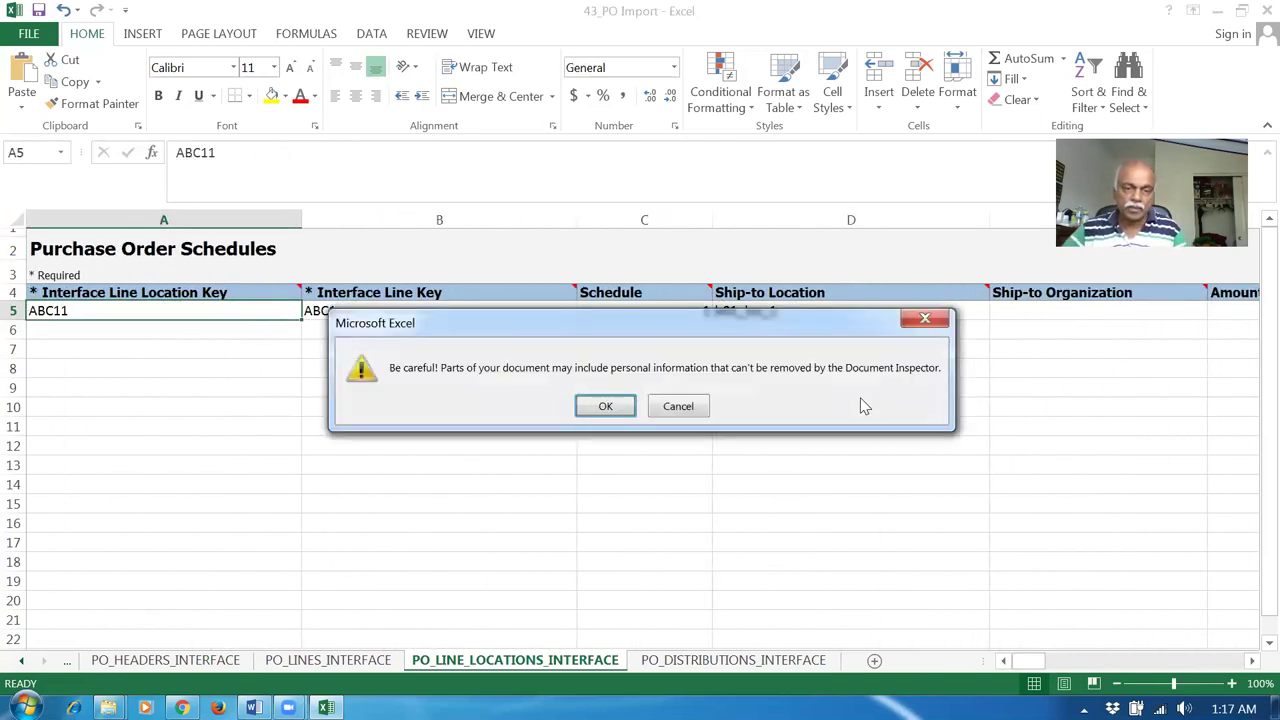
pyautogui.click(605, 406)
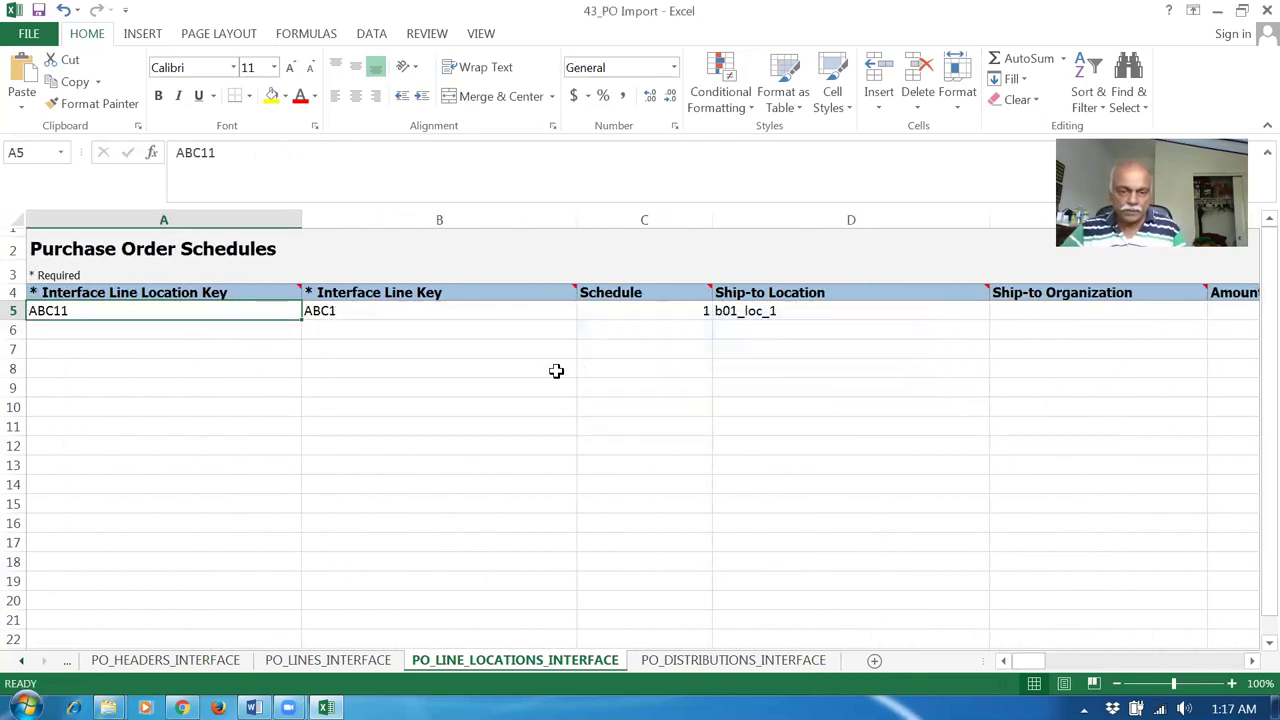
# Compare the distribution's interface keys on the PO_DISTRIBUTIONS_INTERFACE sheet with the keys on the schedule and line sheets.
pyautogui.click(686, 661)
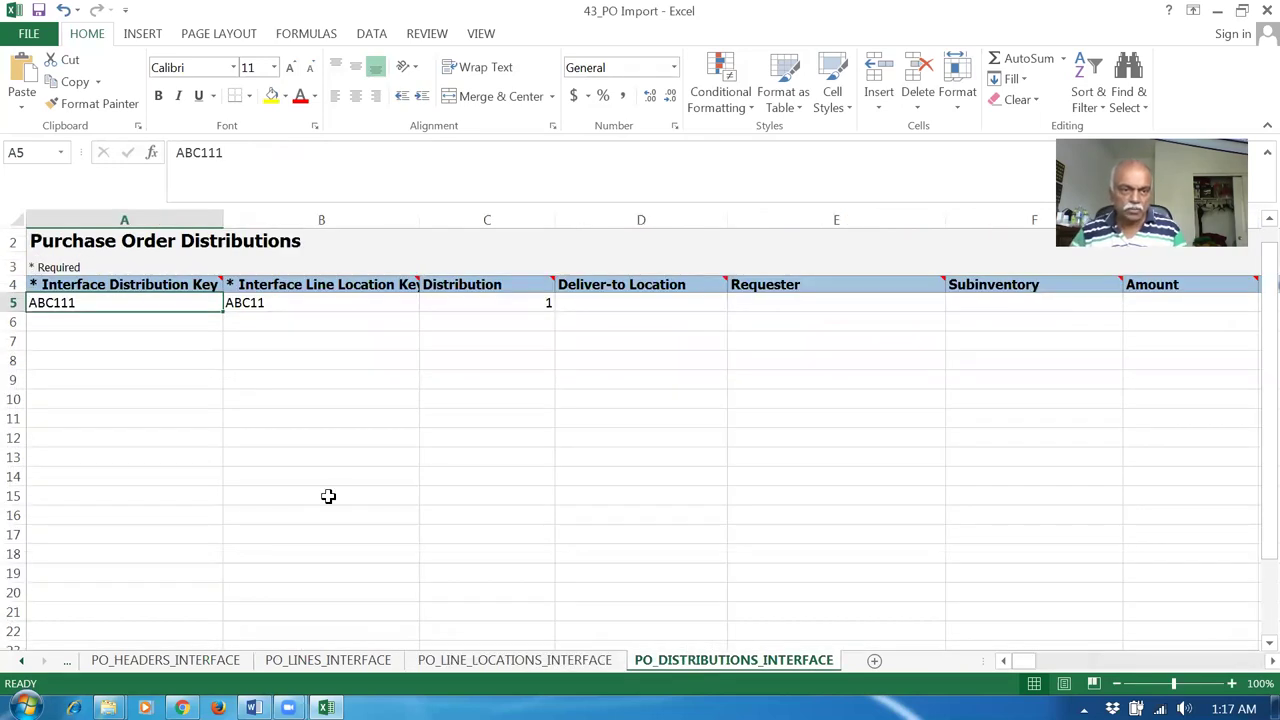
pyautogui.press('Right')
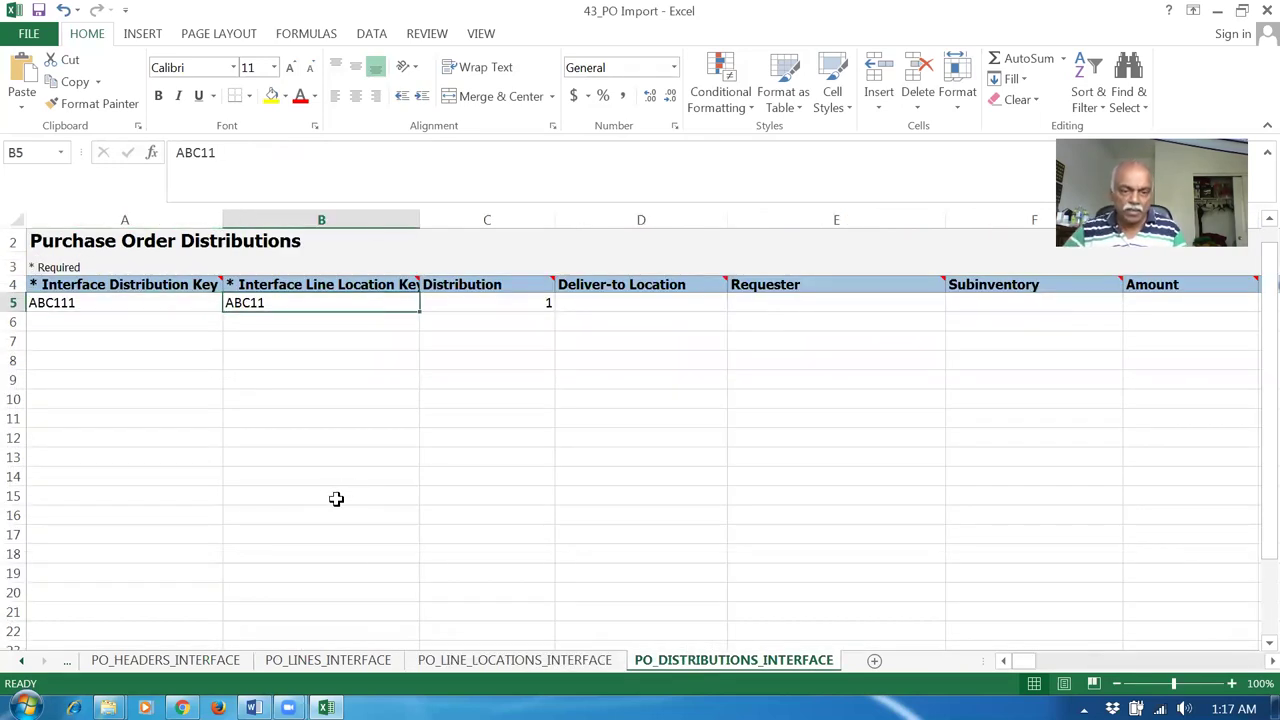
pyautogui.click(447, 666)
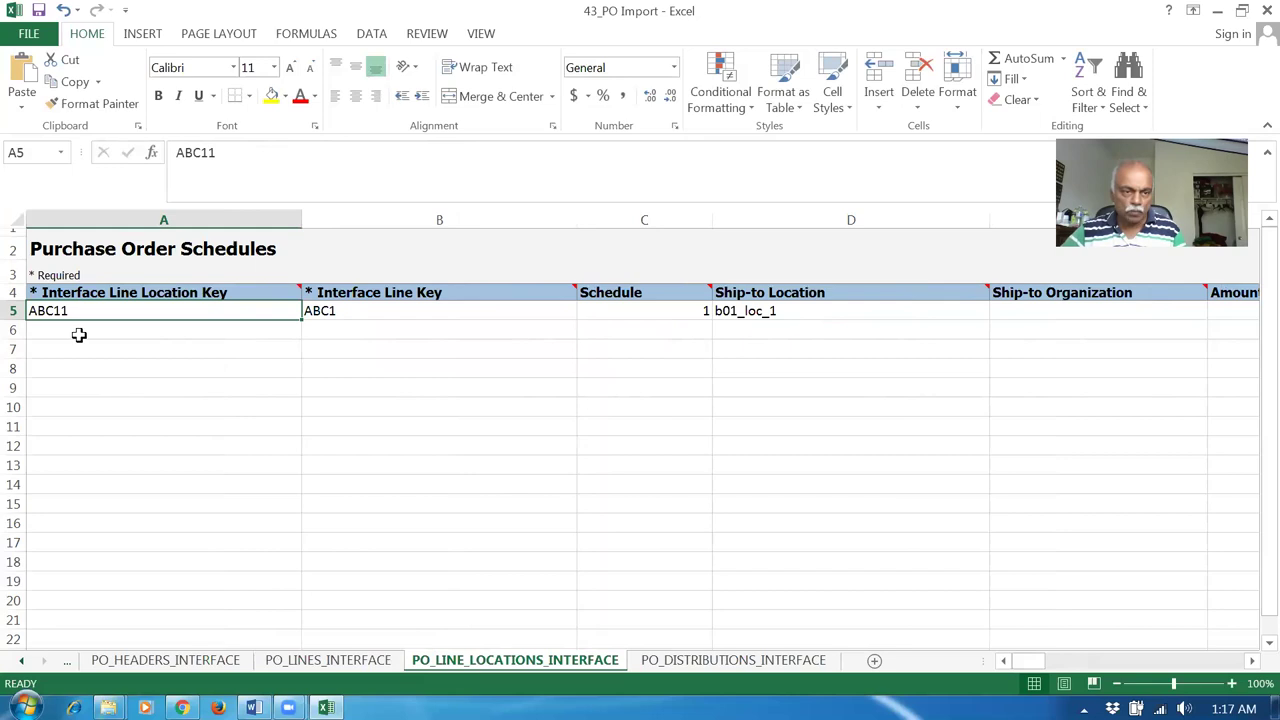
pyautogui.click(329, 660)
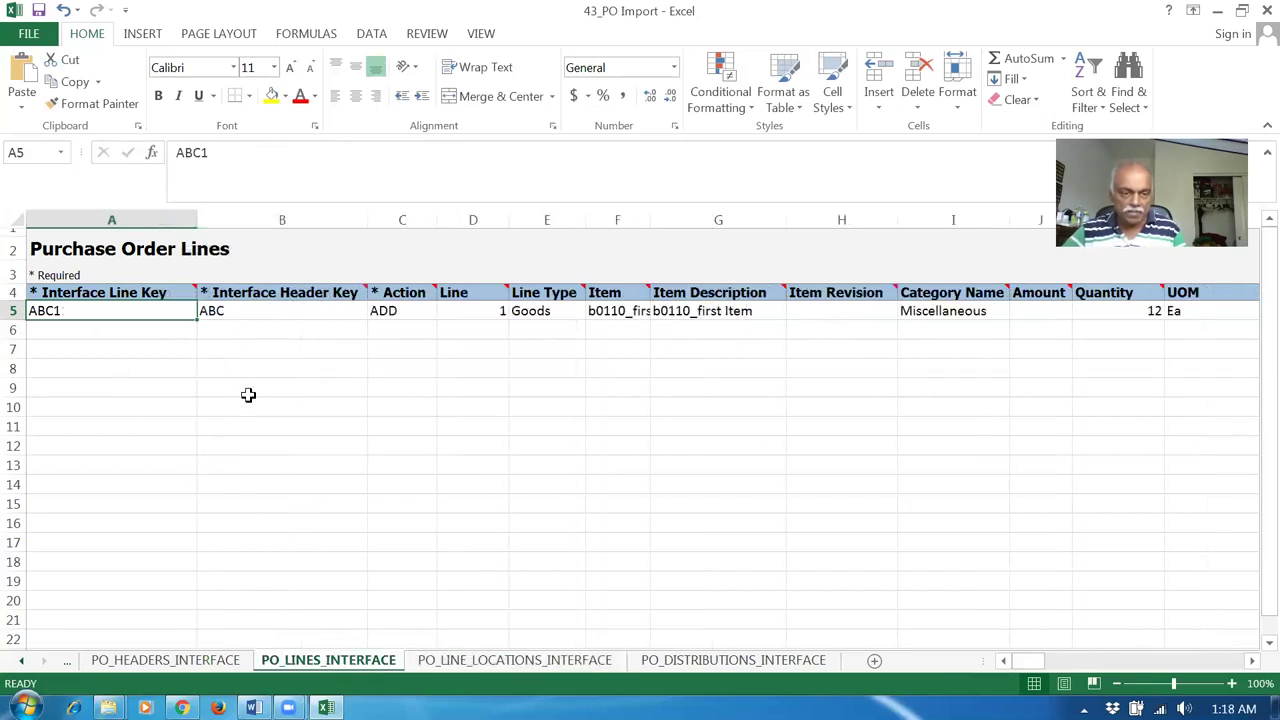
pyautogui.click(474, 662)
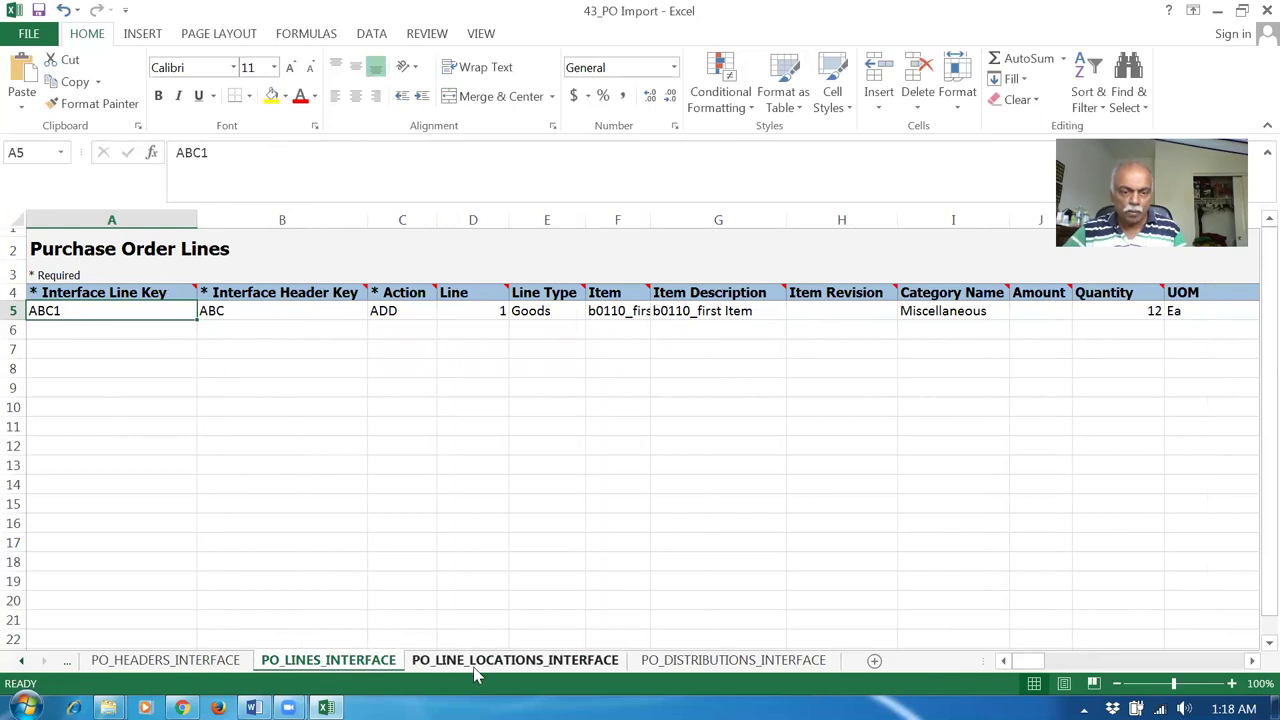
pyautogui.click(686, 662)
pyautogui.click(103, 305)
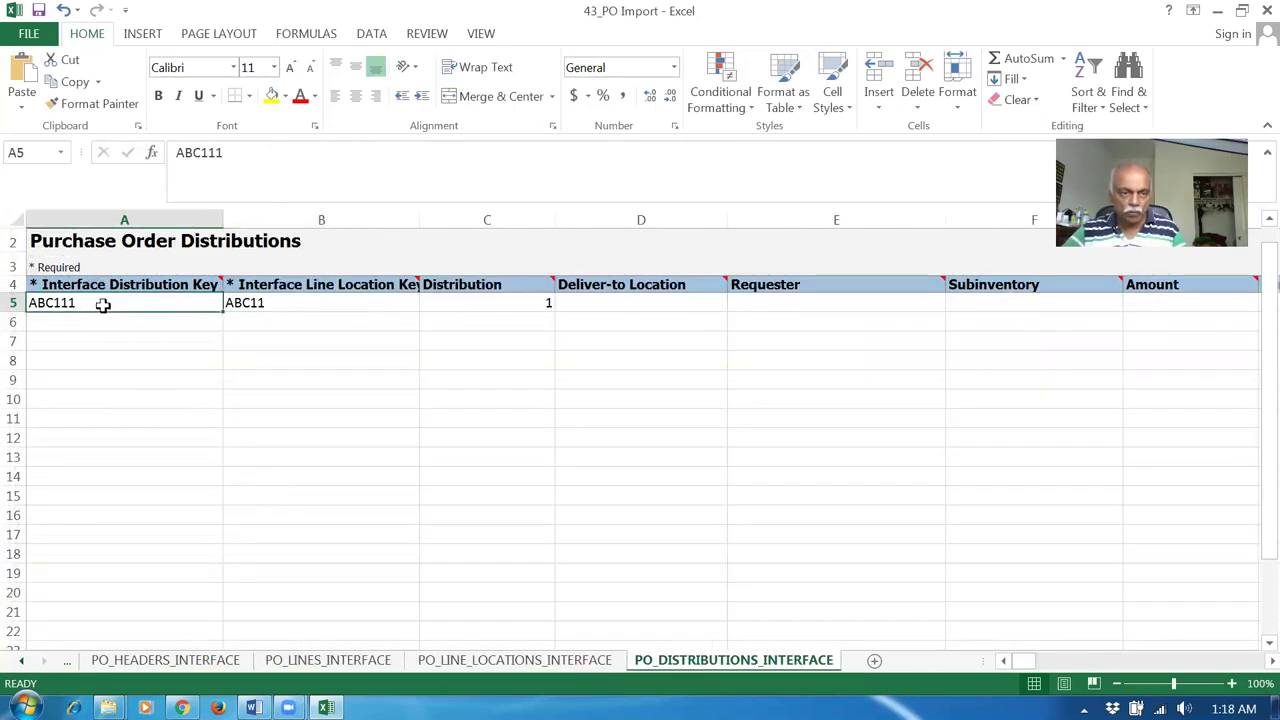
pyautogui.click(332, 303)
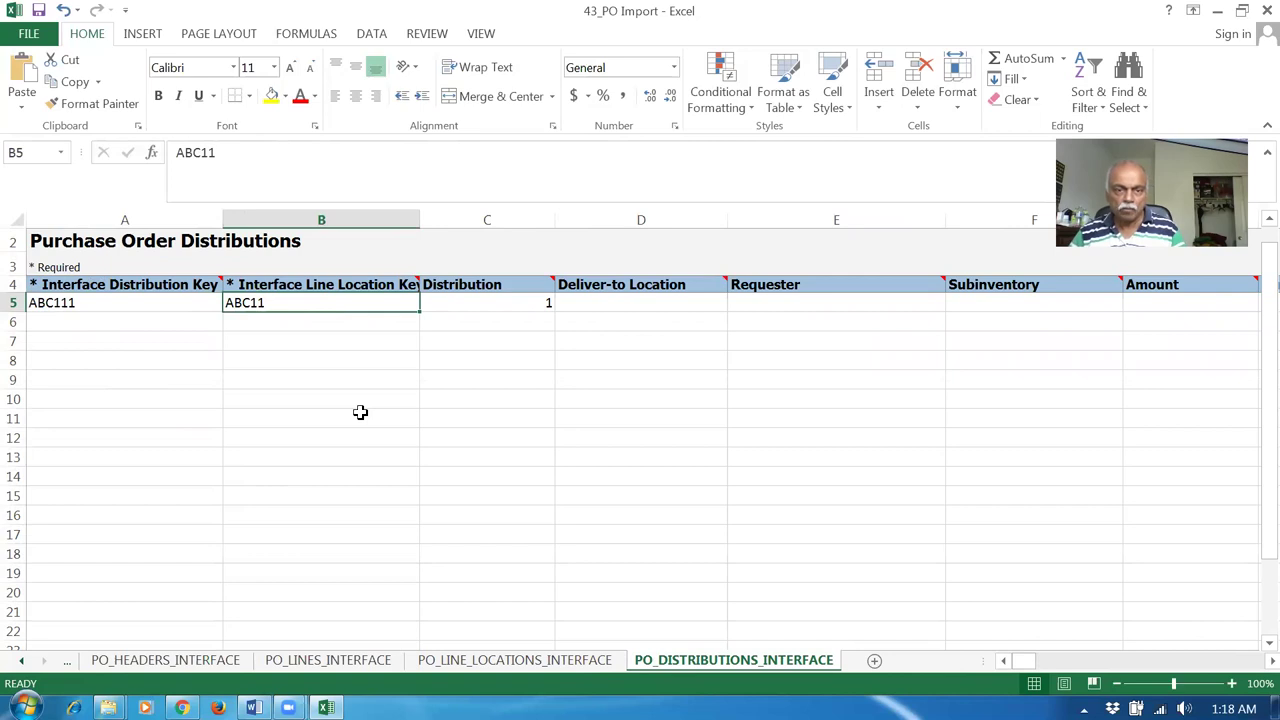
# Review the distribution's deliver-to location, requester, subinventory, amount and quantity, continuing into the charge account segment columns.
pyautogui.press('Right')
pyautogui.press('Right')
pyautogui.press('Right')
pyautogui.press('Right')
pyautogui.press('Right')
pyautogui.press('Right')
pyautogui.press('Right')
pyautogui.press('Right')
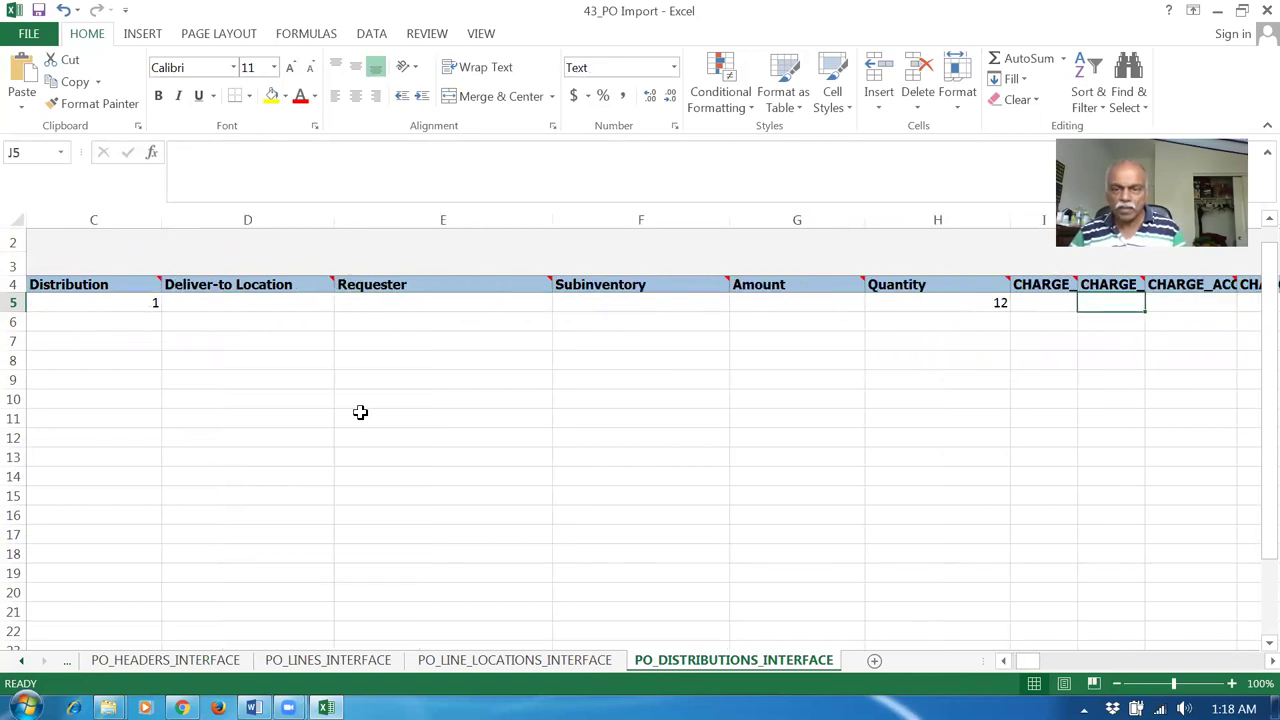
pyautogui.press('Right')
pyautogui.press('Right')
pyautogui.press('Right')
pyautogui.press('Right')
pyautogui.press('Right')
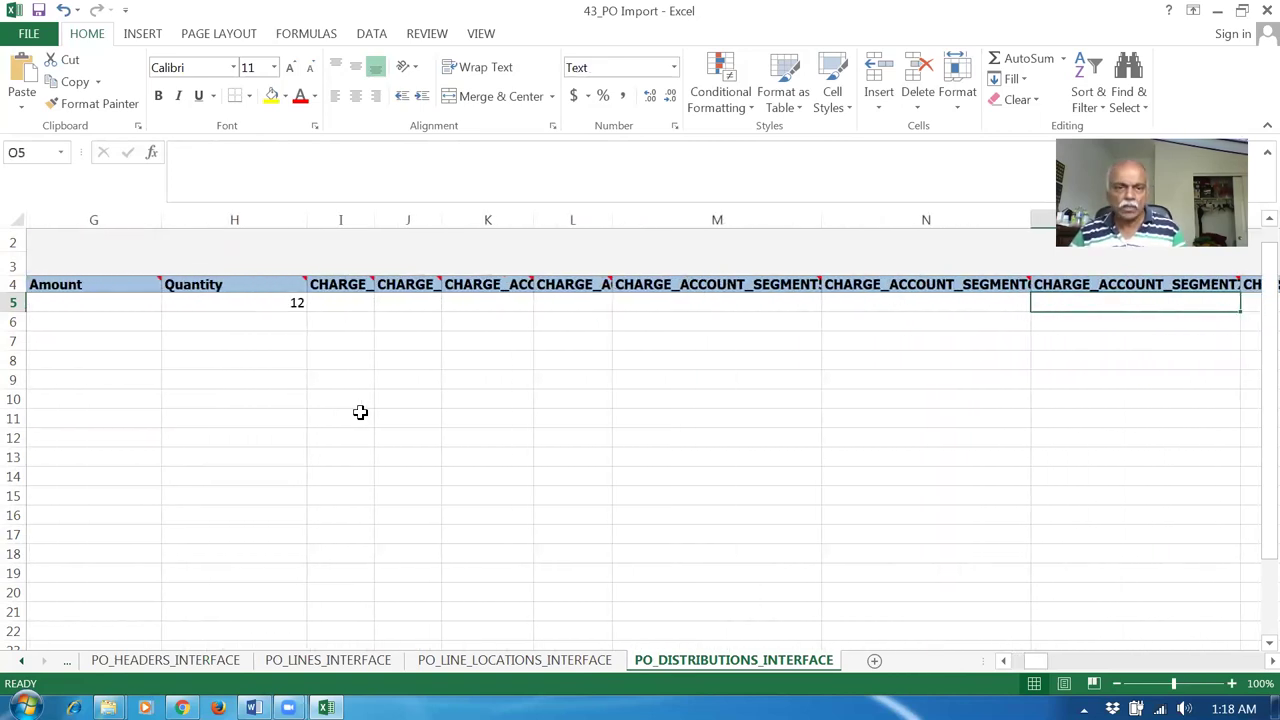
# Go back to the first charge account segments of the distribution and read the CHARGE_ACCOUNT_SEGMENT1 header comment.
pyautogui.press('Left')
pyautogui.press('Left')
pyautogui.press('Left')
pyautogui.press('Left')
pyautogui.press('Left')
pyautogui.press('Left')
pyautogui.press('Left')
pyautogui.press('Right')
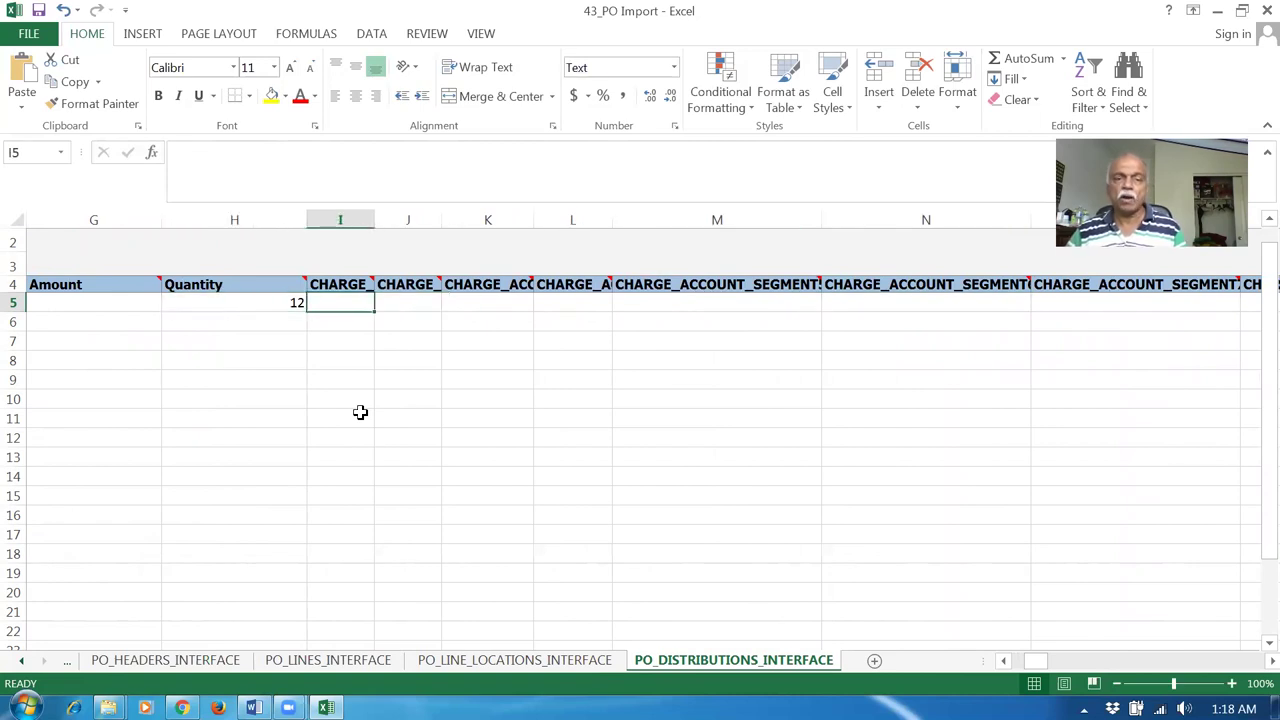
pyautogui.press('Right')
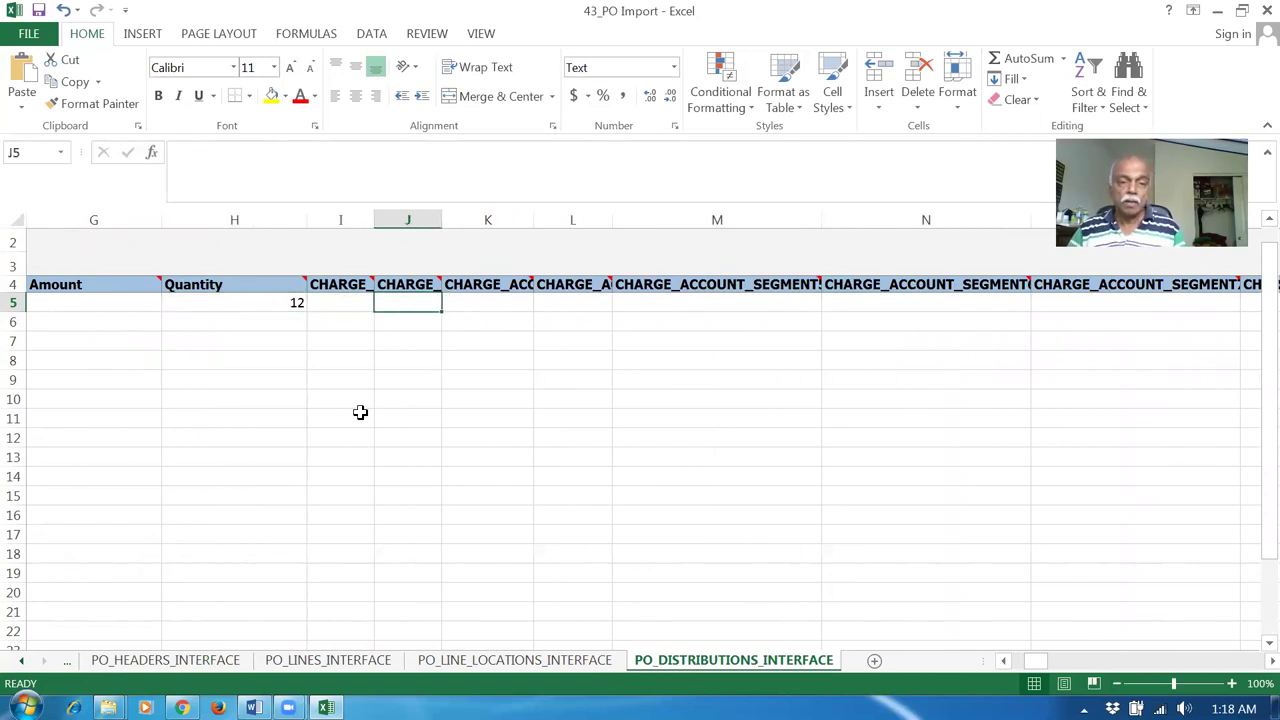
pyautogui.moveTo(352, 287)
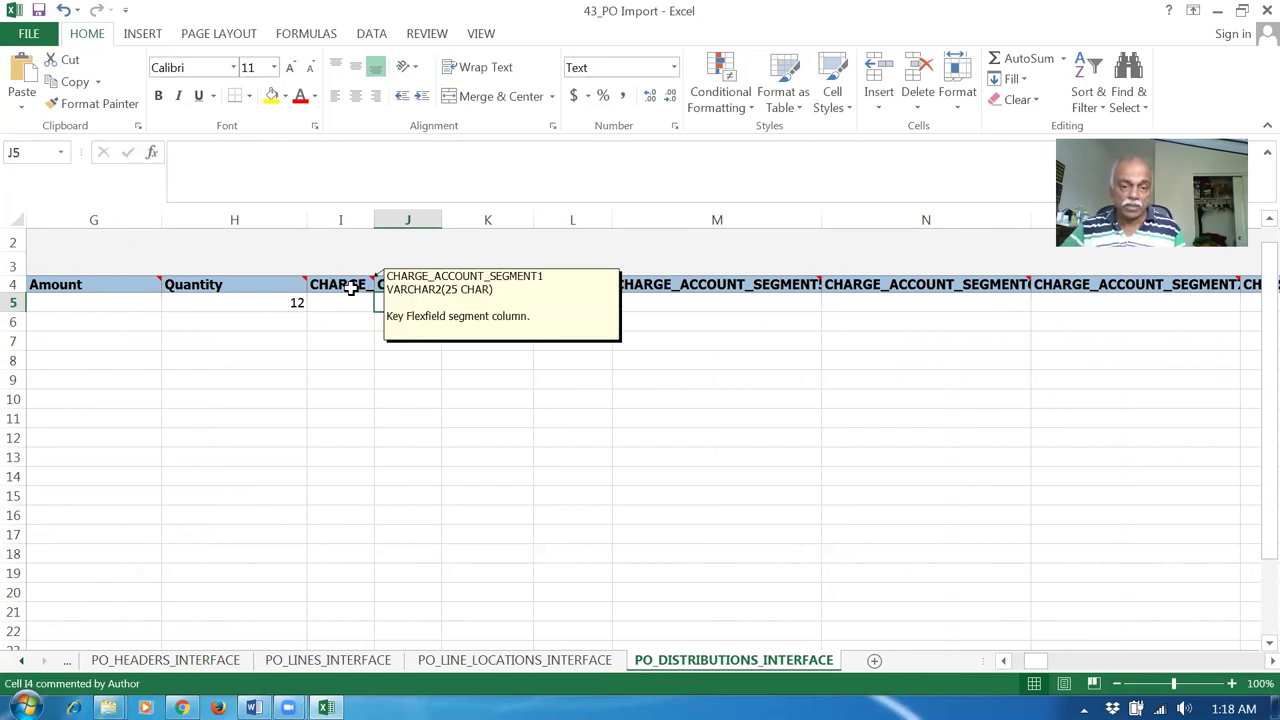
# Look through the distribution row's charge account segment columns from CHARGE_ACCOUNT_SEGMENT1 onward.
pyautogui.click(354, 306)
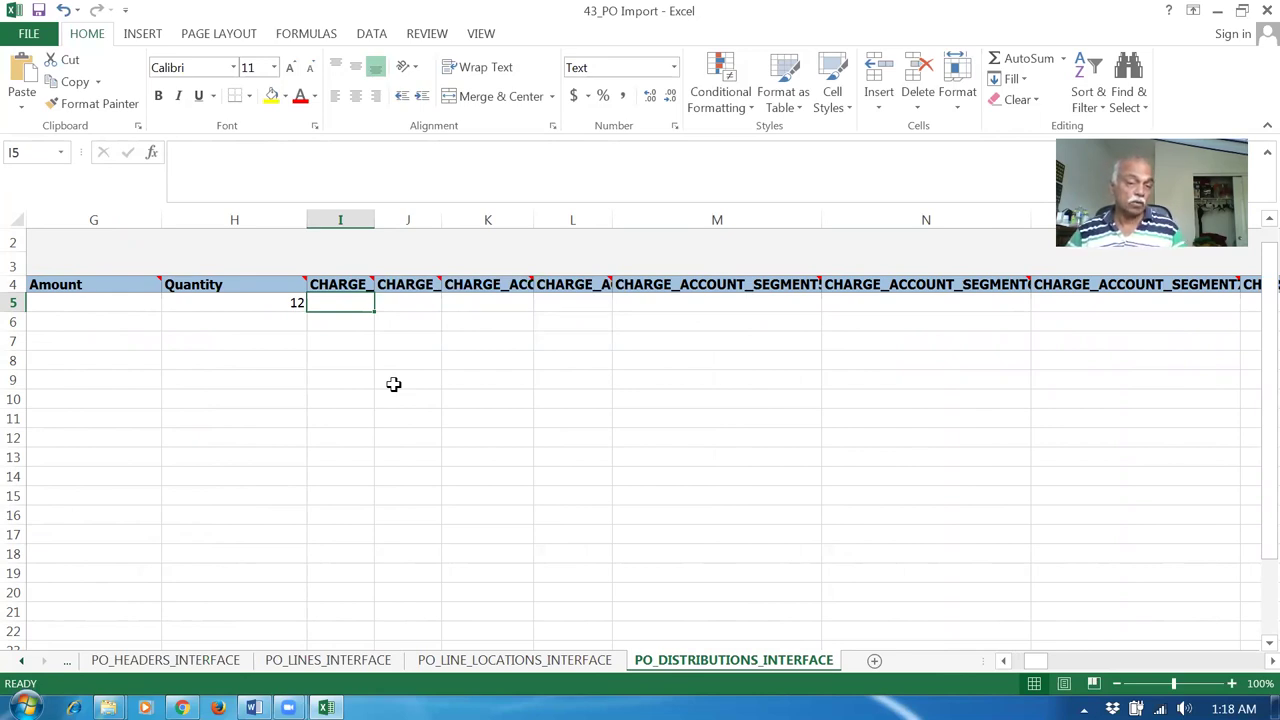
pyautogui.press('Tab')
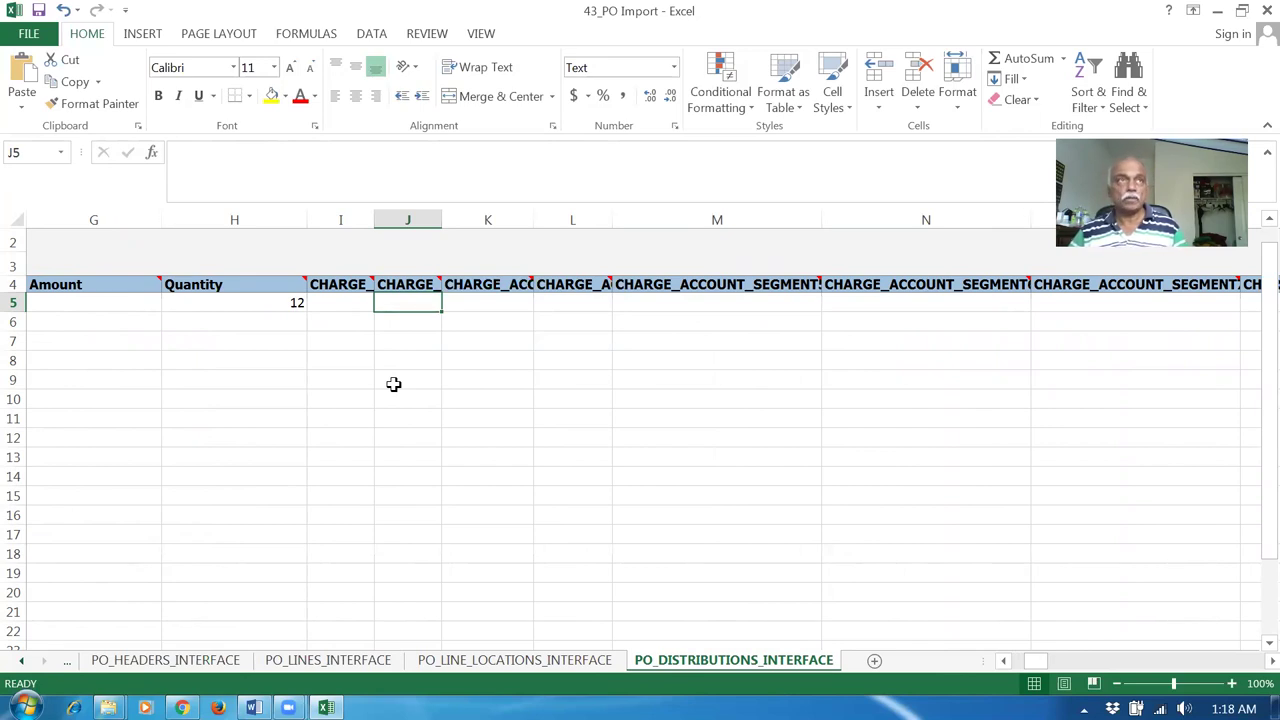
pyautogui.press('Tab')
pyautogui.press('Tab')
pyautogui.press('Tab')
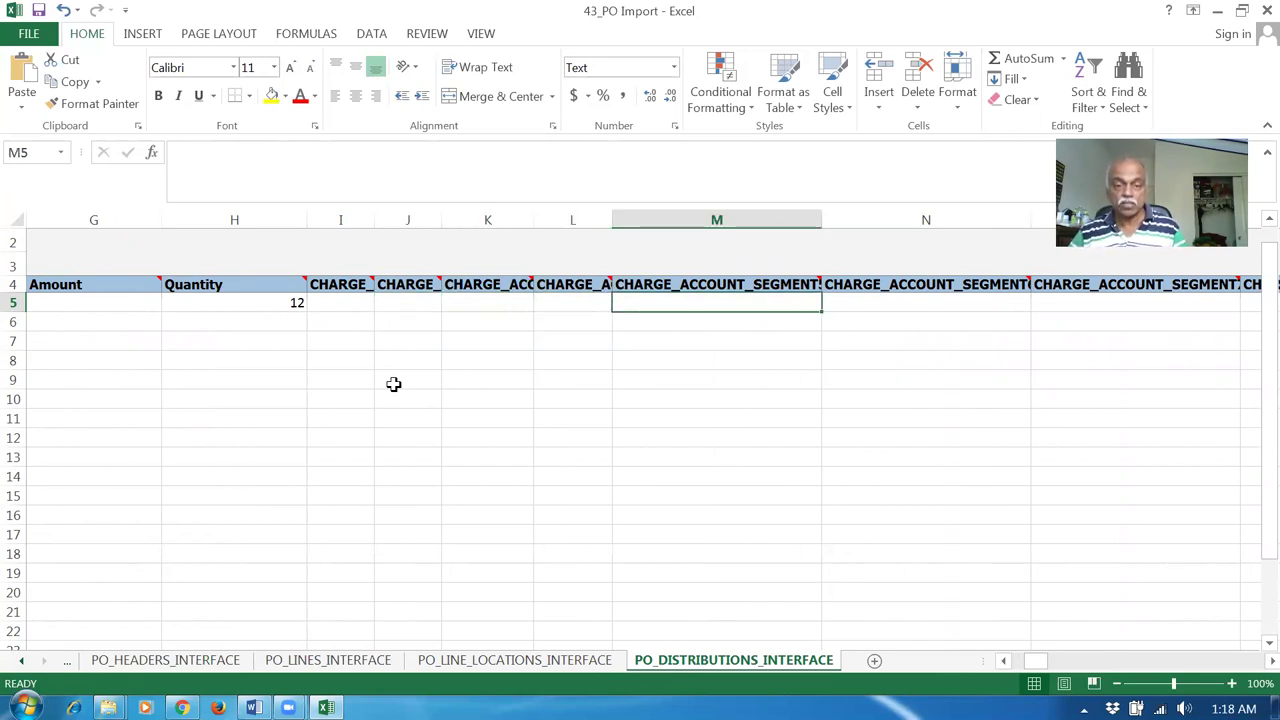
pyautogui.press('Tab')
pyautogui.press('Tab')
pyautogui.press('Tab')
pyautogui.press('Tab')
pyautogui.press('Tab')
pyautogui.press('Tab')
pyautogui.press('Tab')
pyautogui.press('Tab')
pyautogui.press('Tab')
pyautogui.press('Tab')
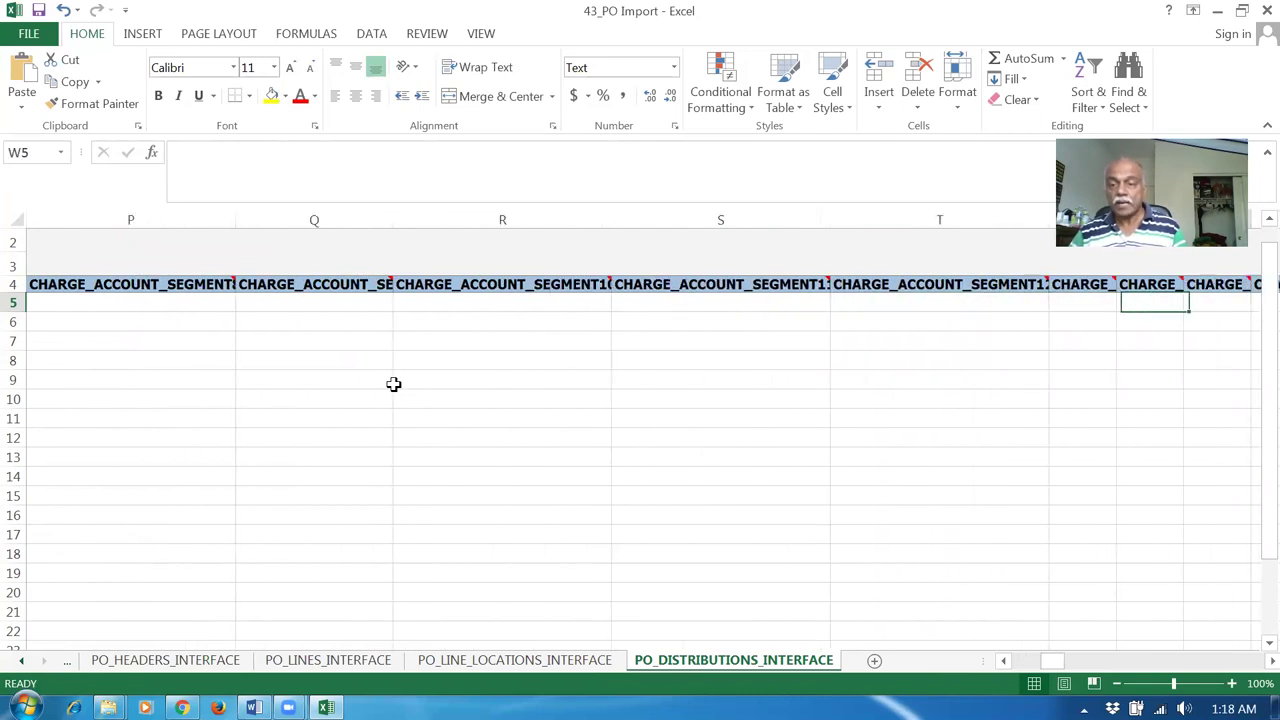
# Look through the distribution's remaining project costing and PJC attribute columns, ending back at the Interface Distribution Key.
pyautogui.press('Tab')
pyautogui.press('Tab')
pyautogui.press('Tab')
pyautogui.press('Tab')
pyautogui.press('Tab')
pyautogui.press('Tab')
pyautogui.press('Tab')
pyautogui.press('Tab')
pyautogui.press('Tab')
pyautogui.press('Tab')
pyautogui.press('Tab')
pyautogui.press('Tab')
pyautogui.press('Tab')
pyautogui.press('Tab')
pyautogui.press('Tab')
pyautogui.press('Tab')
pyautogui.press('Tab')
pyautogui.press('Tab')
pyautogui.press('Tab')
pyautogui.press('Tab')
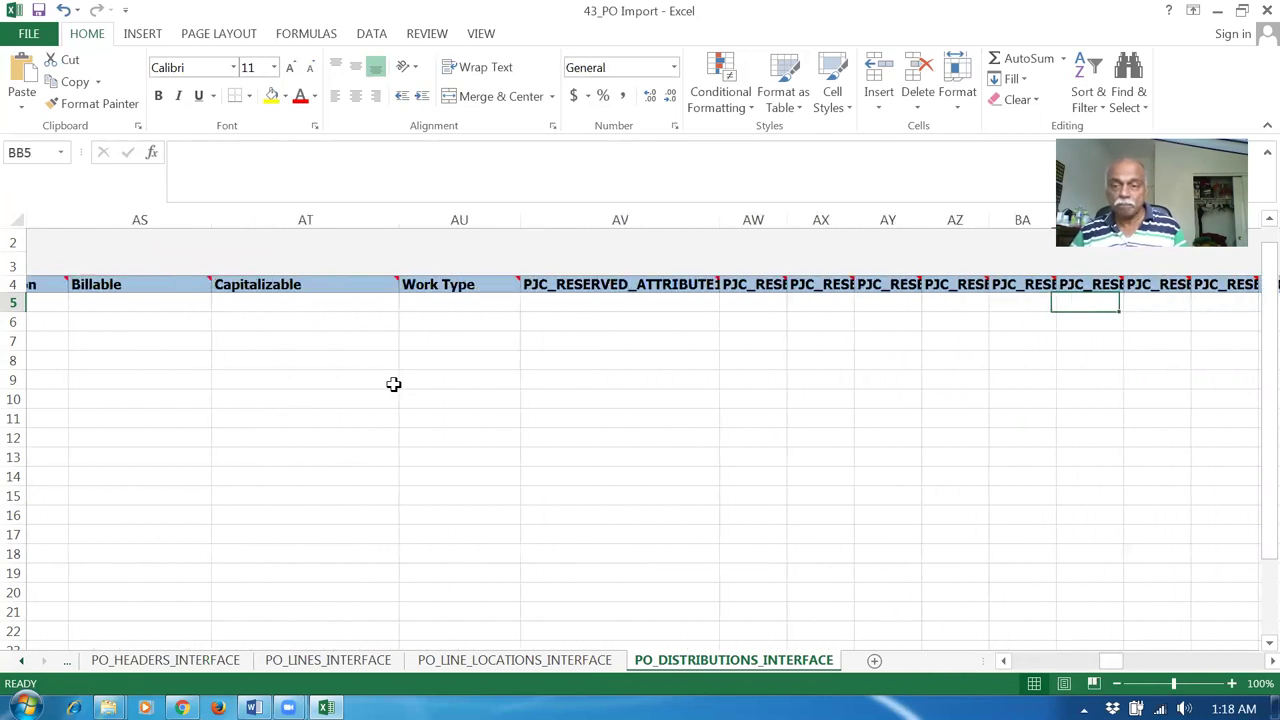
pyautogui.press('Tab')
pyautogui.press('Tab')
pyautogui.press('Tab')
pyautogui.press('Tab')
pyautogui.press('Tab')
pyautogui.press('Tab')
pyautogui.press('Tab')
pyautogui.press('Tab')
pyautogui.press('Tab')
pyautogui.press('Tab')
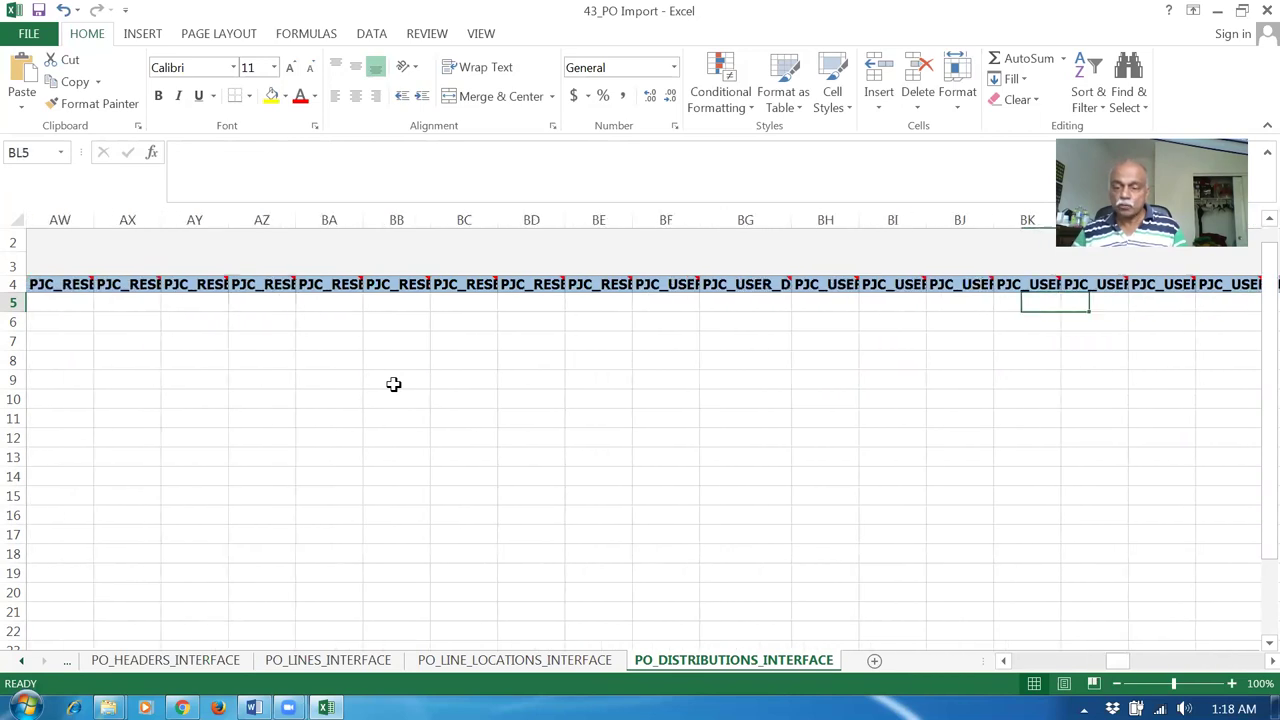
pyautogui.press('Tab')
pyautogui.press('Home')
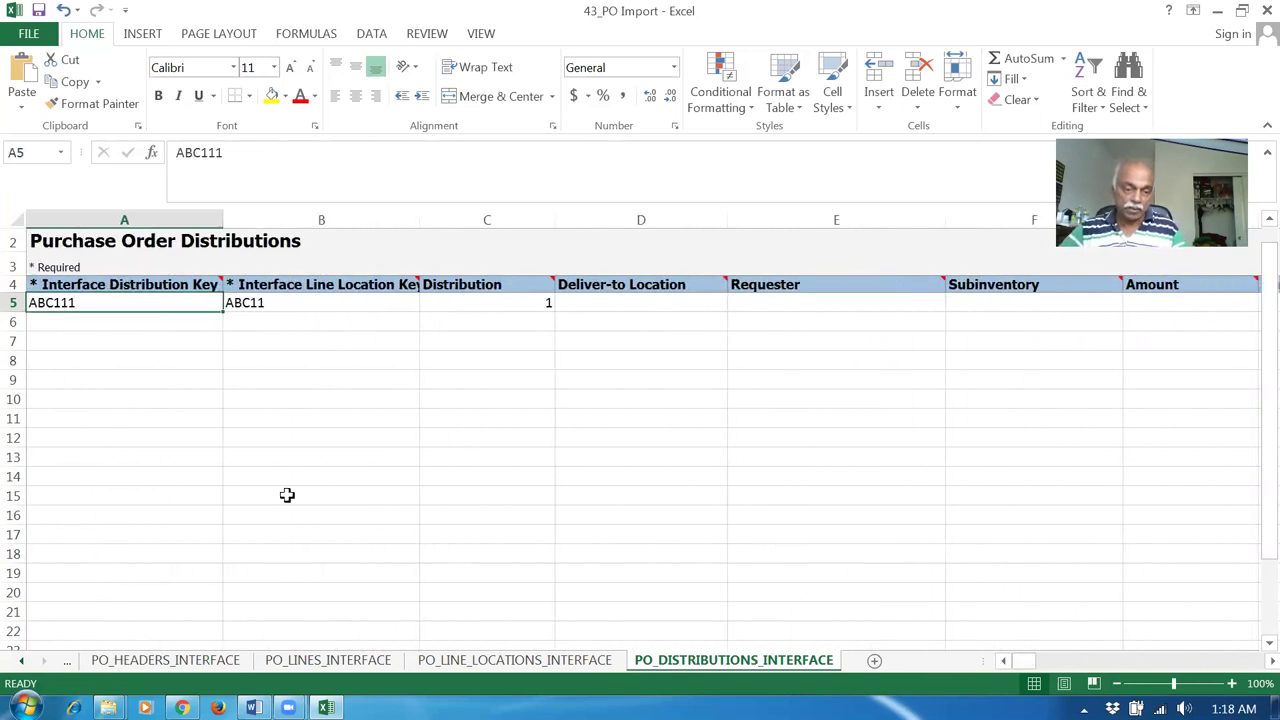
# Go to the CSV generation section of the Instructions and CSV Generation sheet and save the workbook, accepting the warning.
pyautogui.click(65, 662)
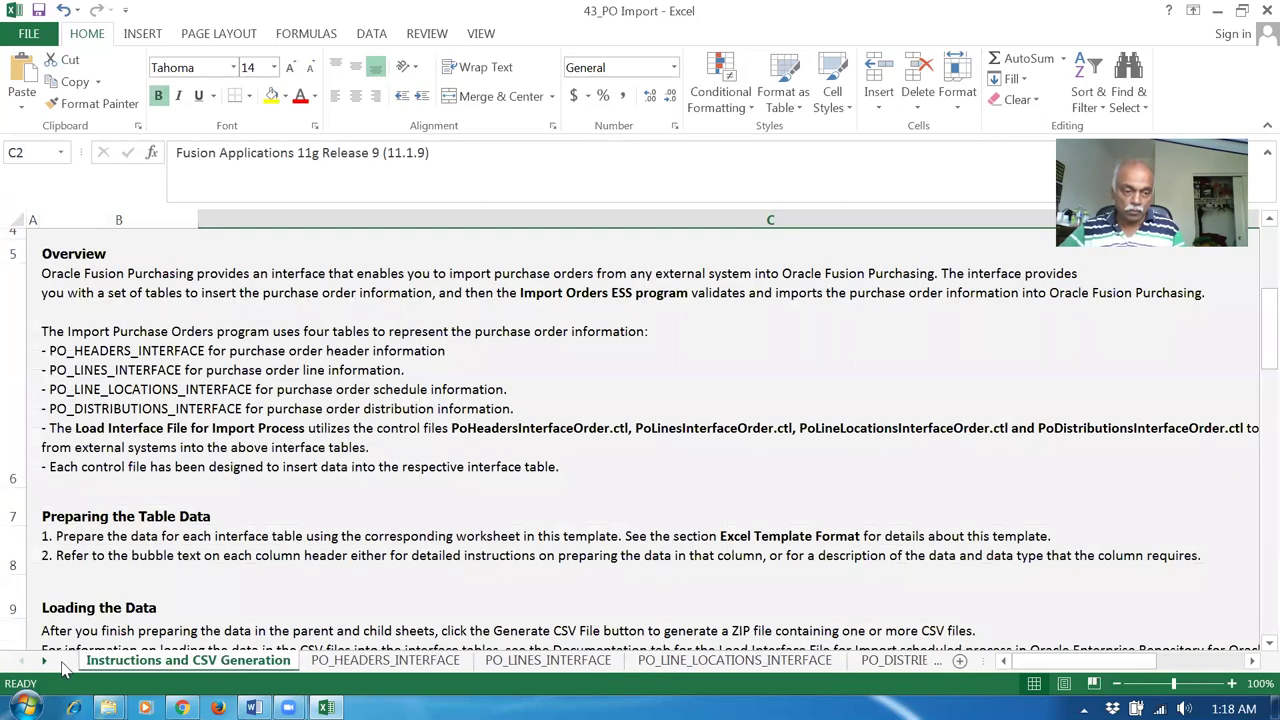
pyautogui.scroll(-1, 492, 467)
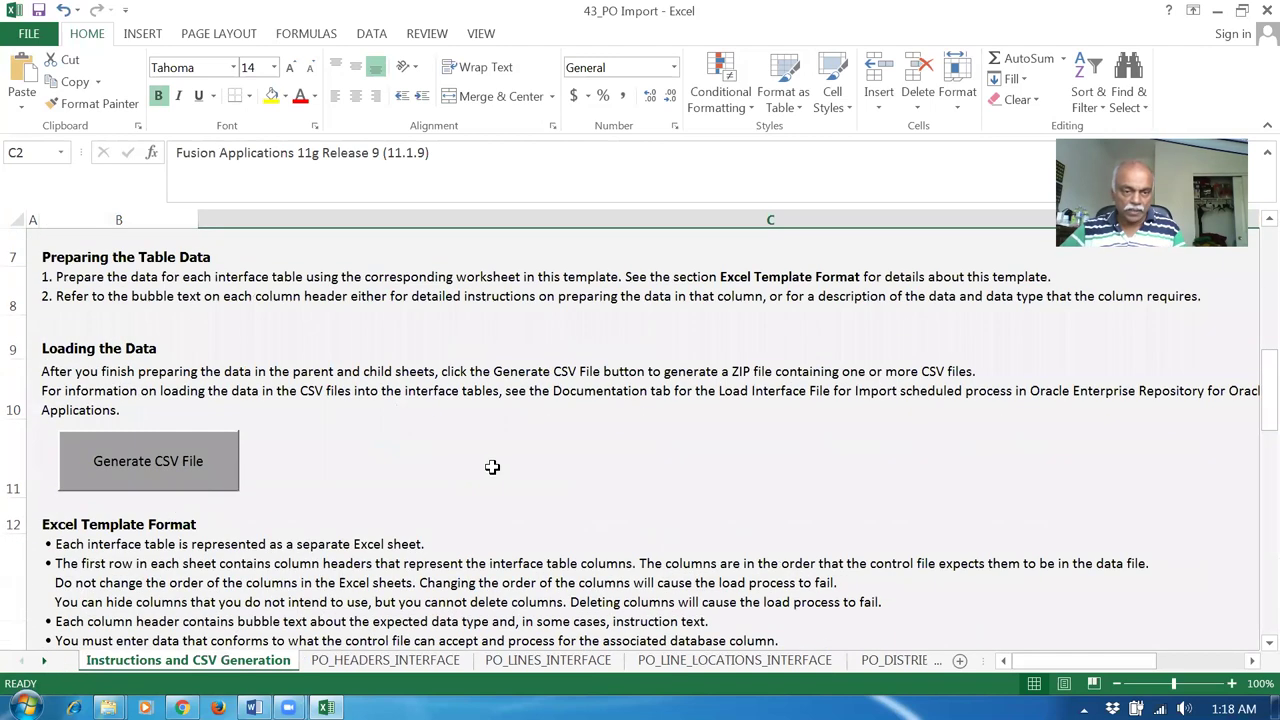
pyautogui.hotkey('ctrl', 's')
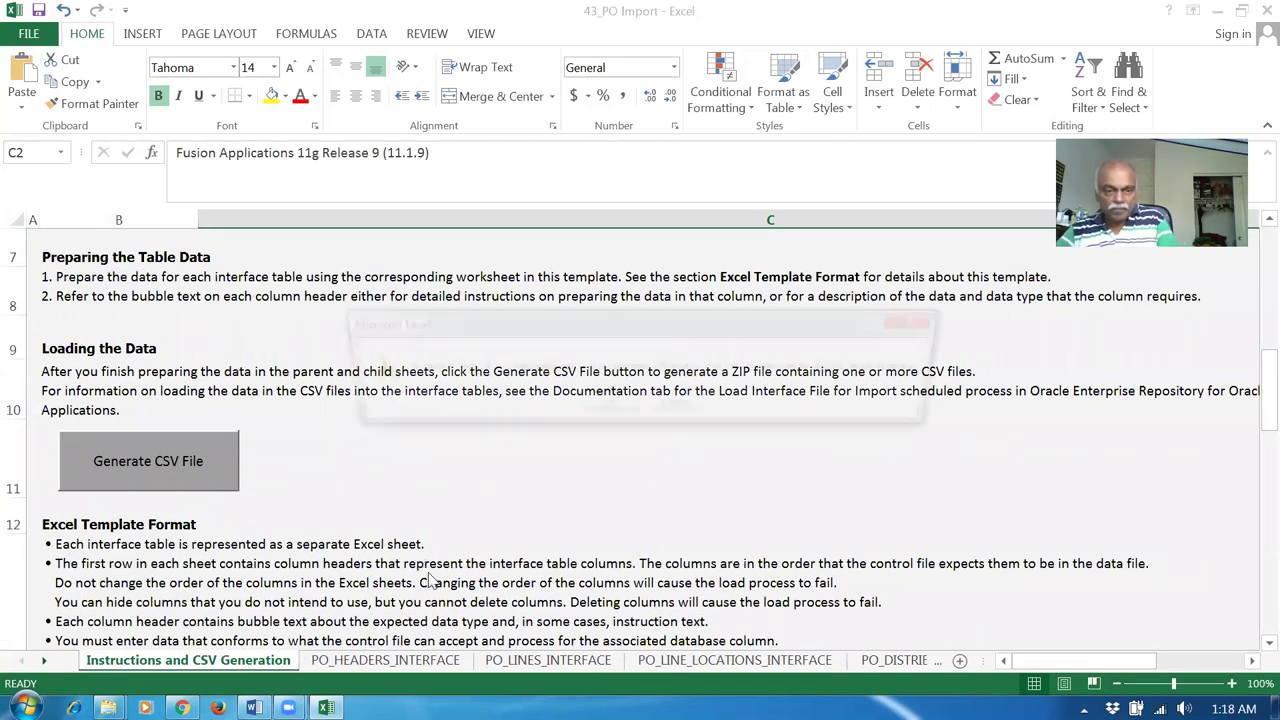
pyautogui.click(606, 406)
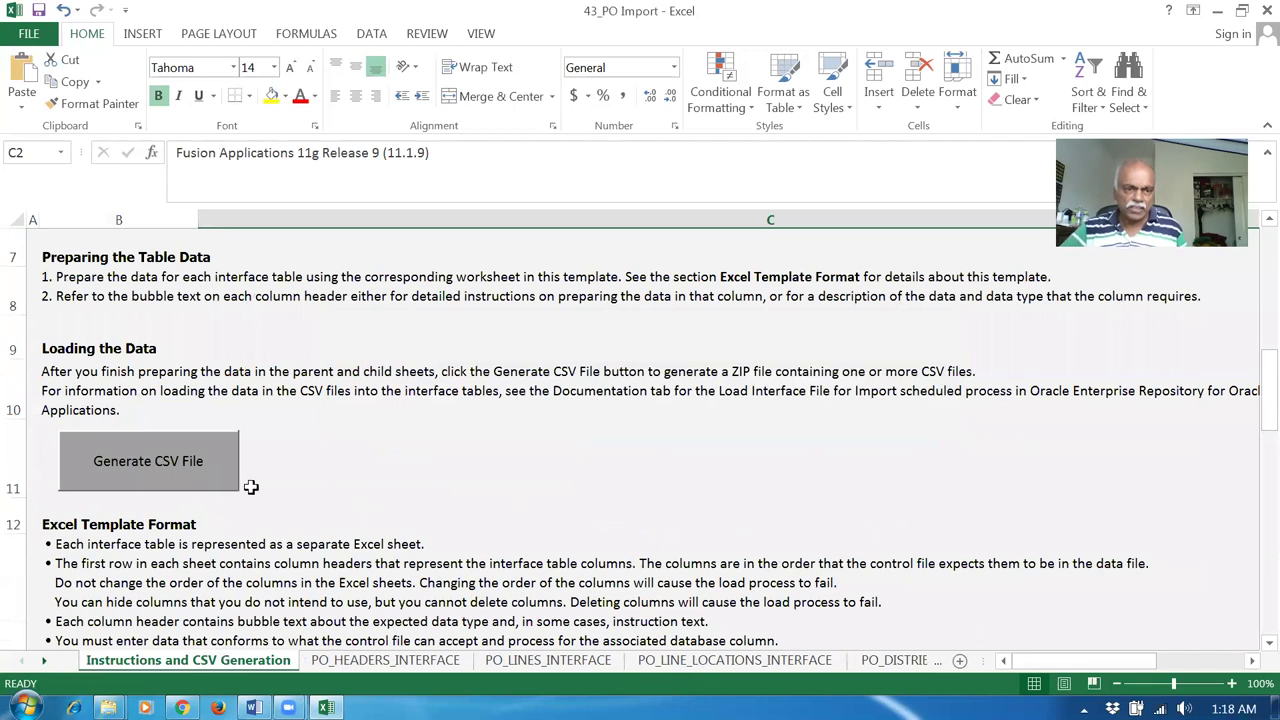
# Generate the CSV files from the workbook and choose the Import folder on Local Disk (C:) for the ZIP file.
pyautogui.click(165, 470)
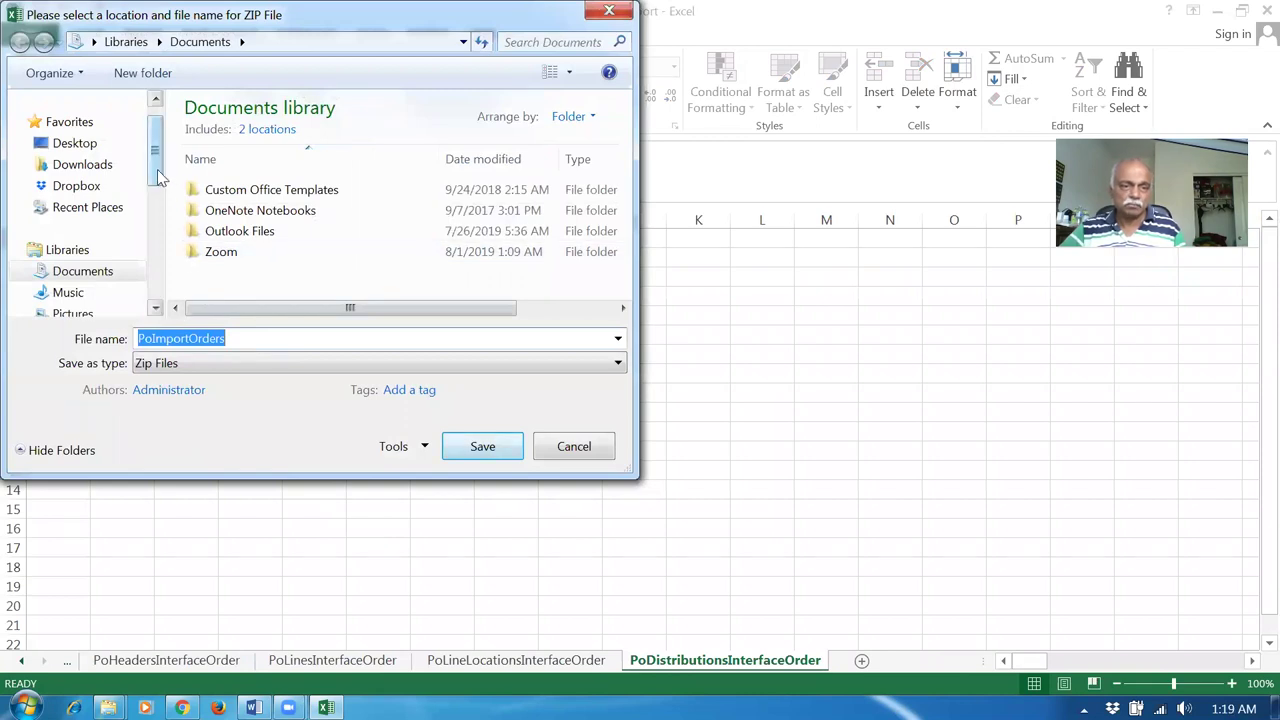
pyautogui.moveTo(158, 165); pyautogui.dragTo(181, 236)
pyautogui.scroll(1, 135, 282)
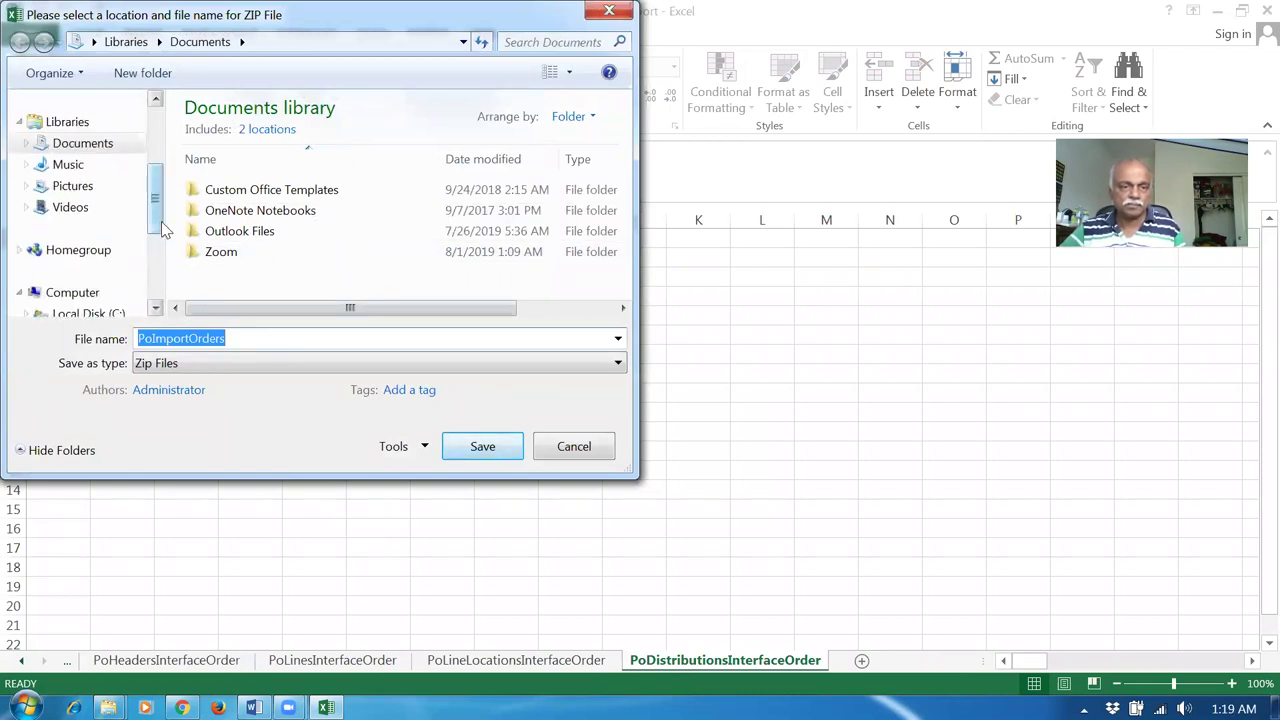
pyautogui.scroll(-1, 165, 246)
pyautogui.click(112, 271)
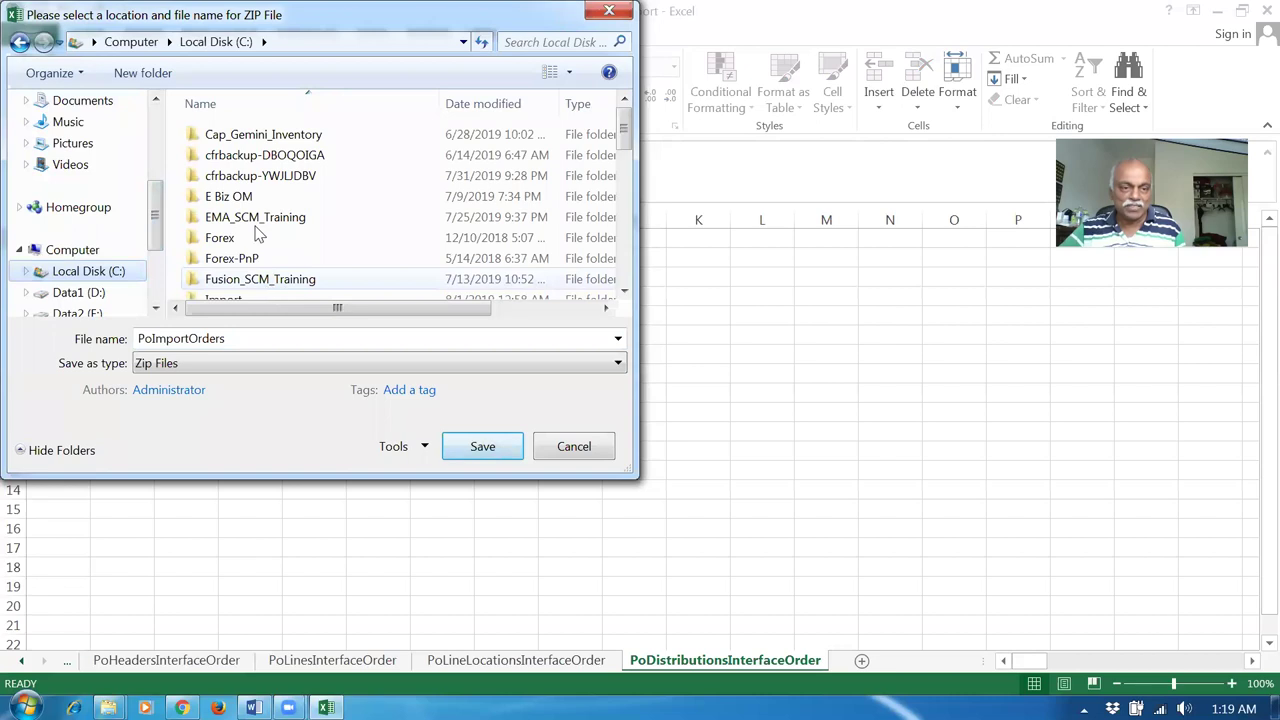
pyautogui.click(265, 226)
pyautogui.press('i')
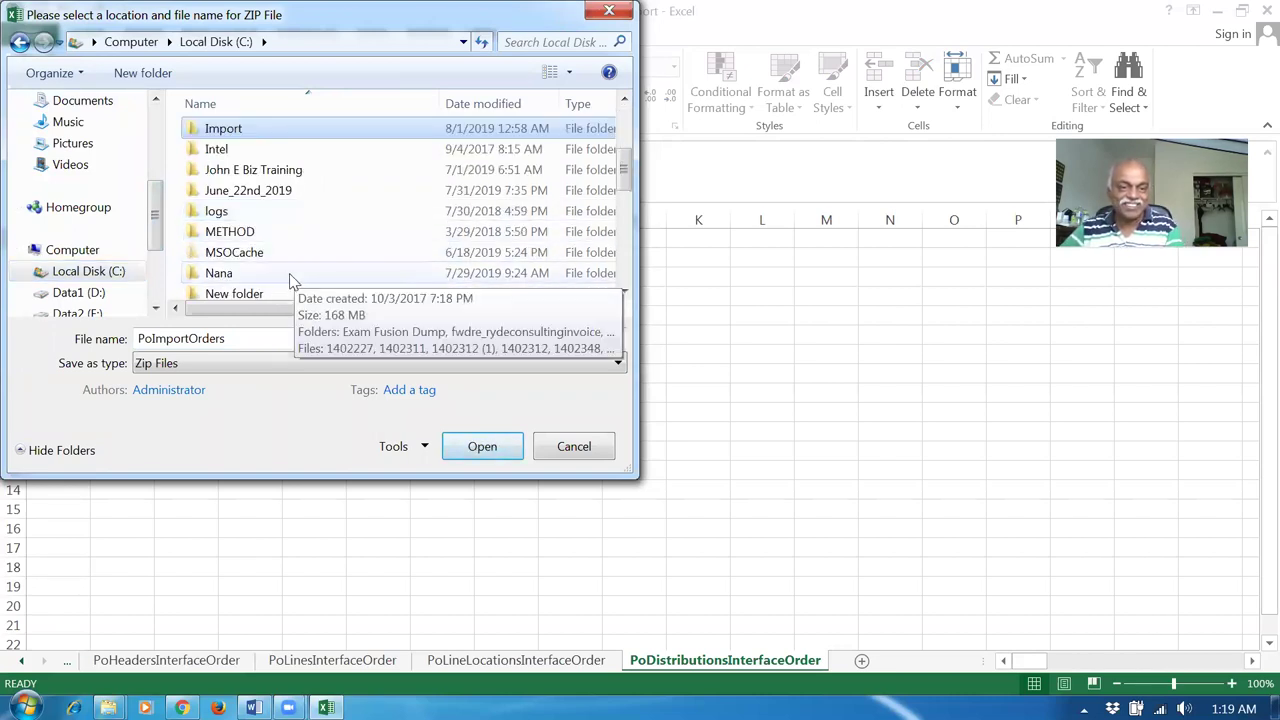
pyautogui.doubleClick(278, 132)
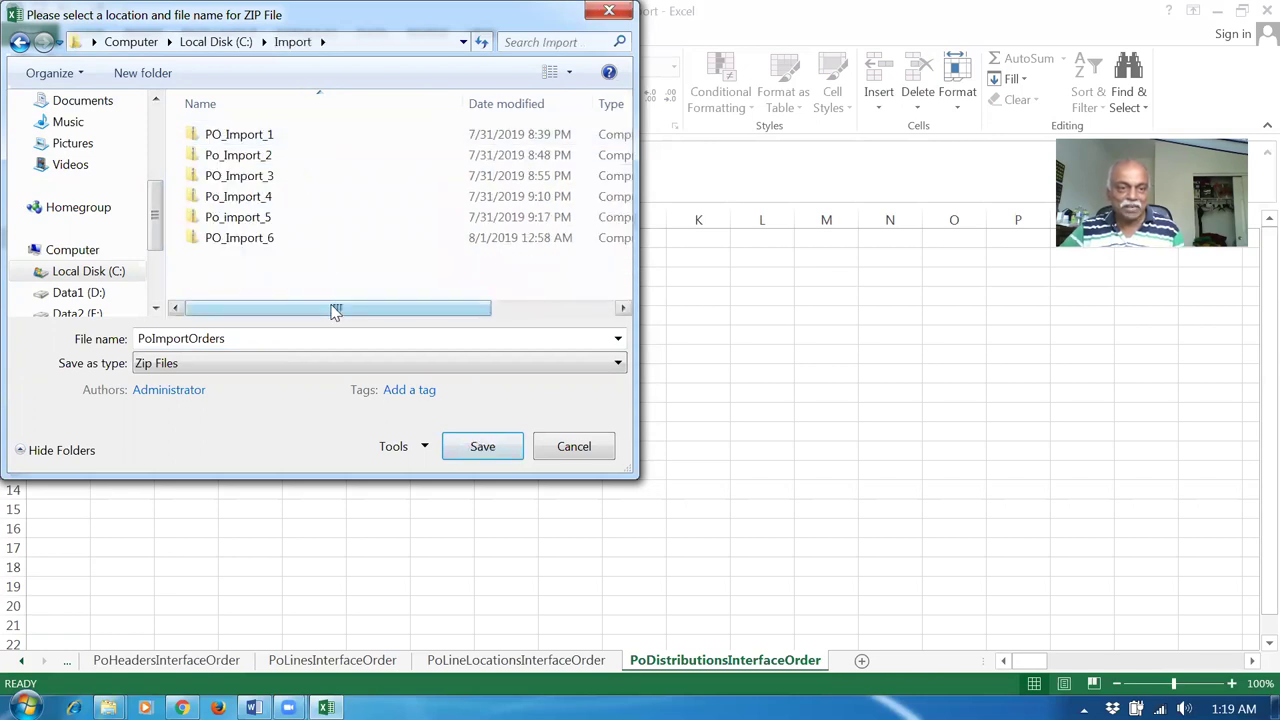
# Name the ZIP file PO_Import_7 and save it in the Import folder.
pyautogui.doubleClick(251, 342)
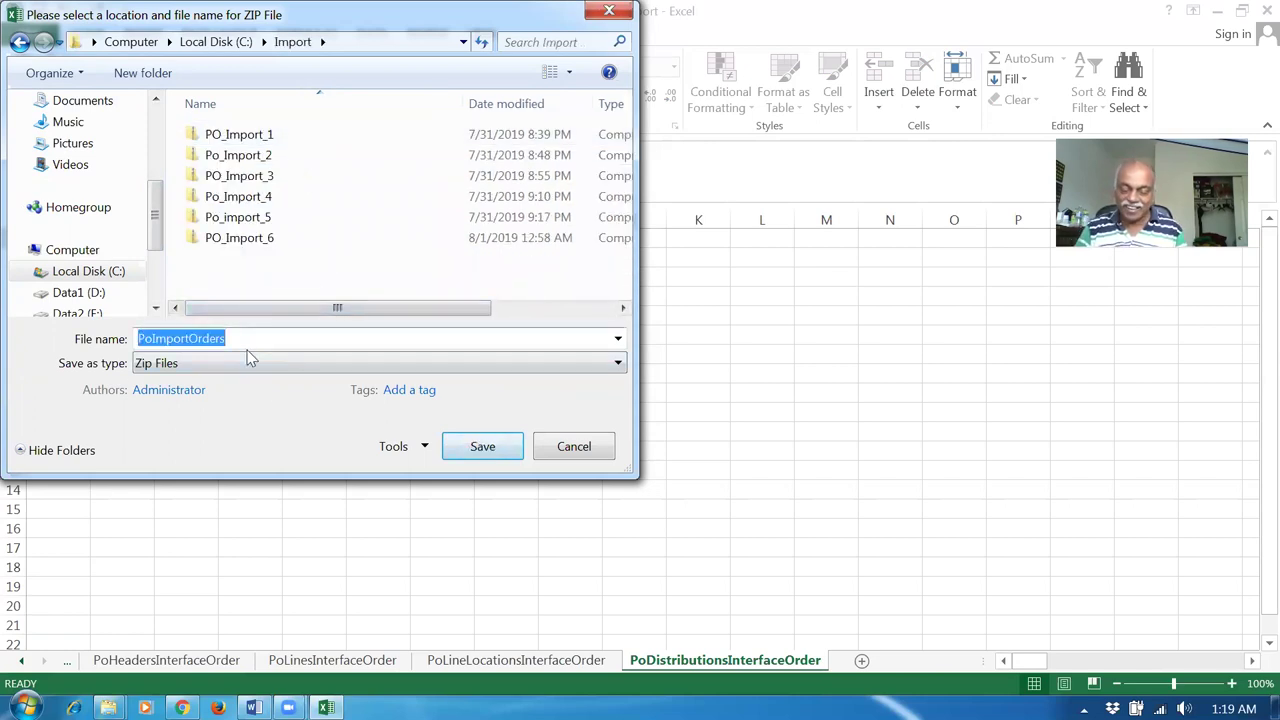
pyautogui.write('PO')
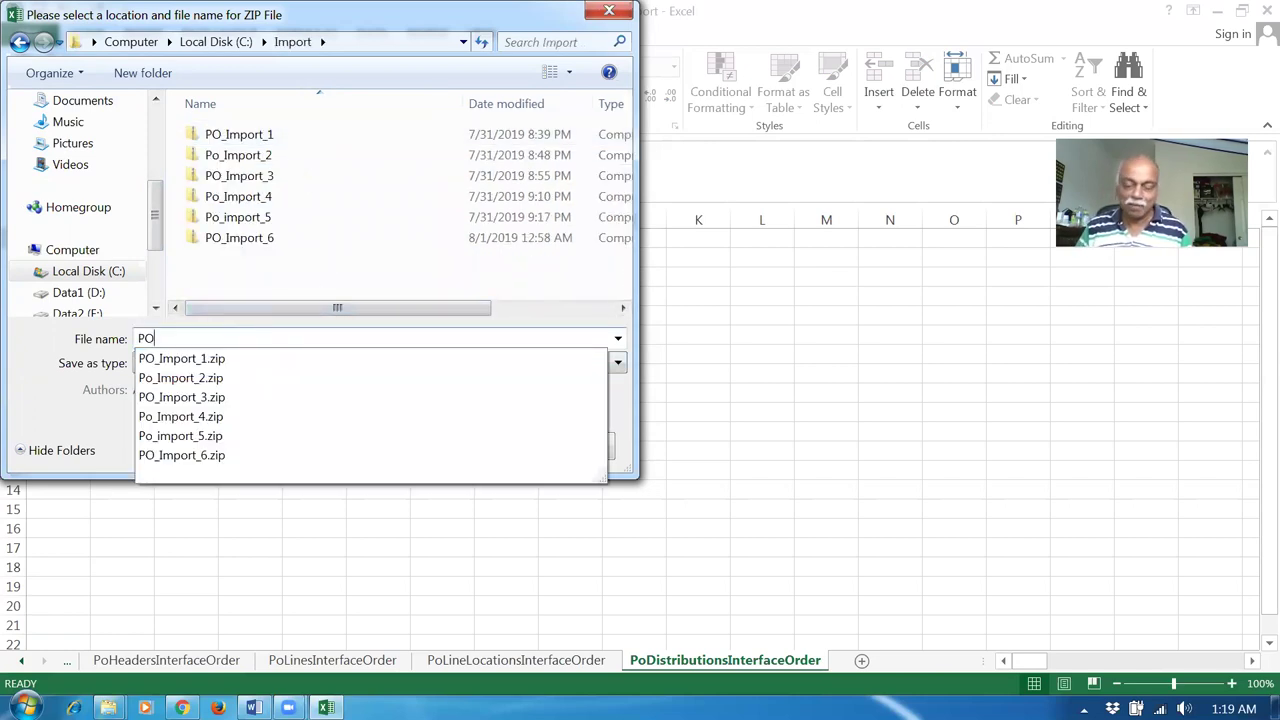
pyautogui.write('_')
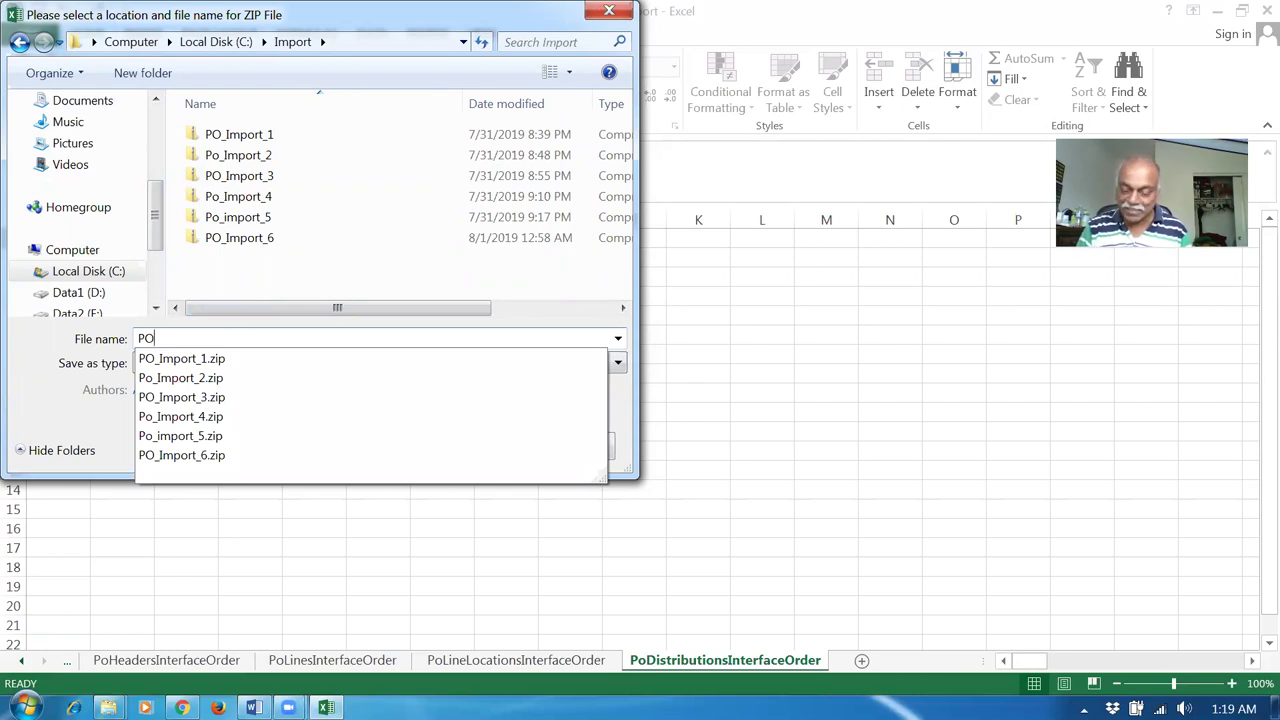
pyautogui.write('Impor')
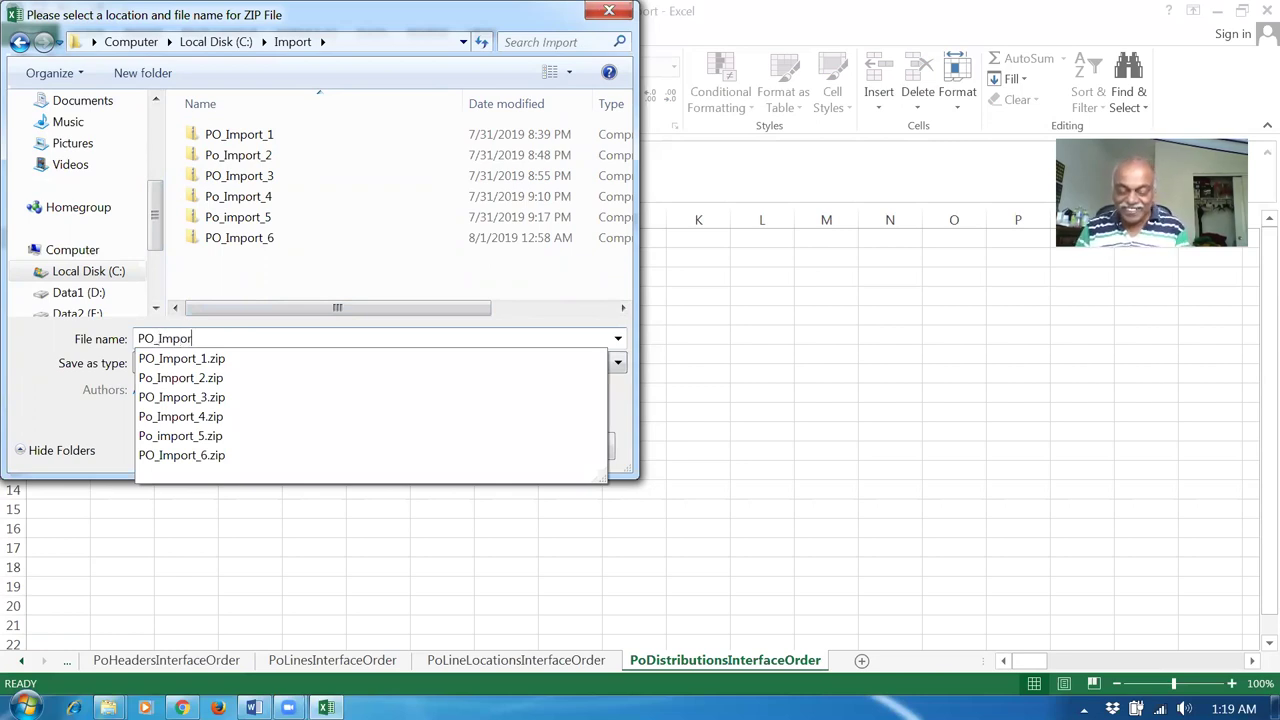
pyautogui.write('t_7')
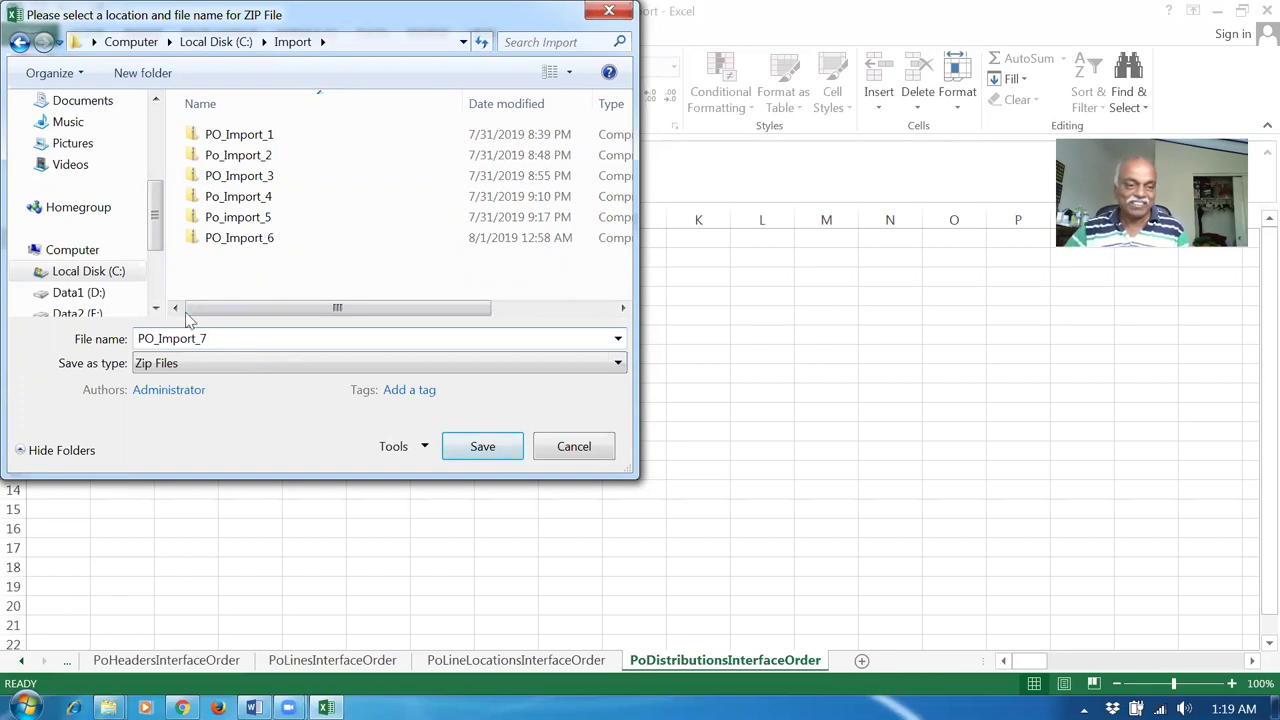
pyautogui.click(483, 451)
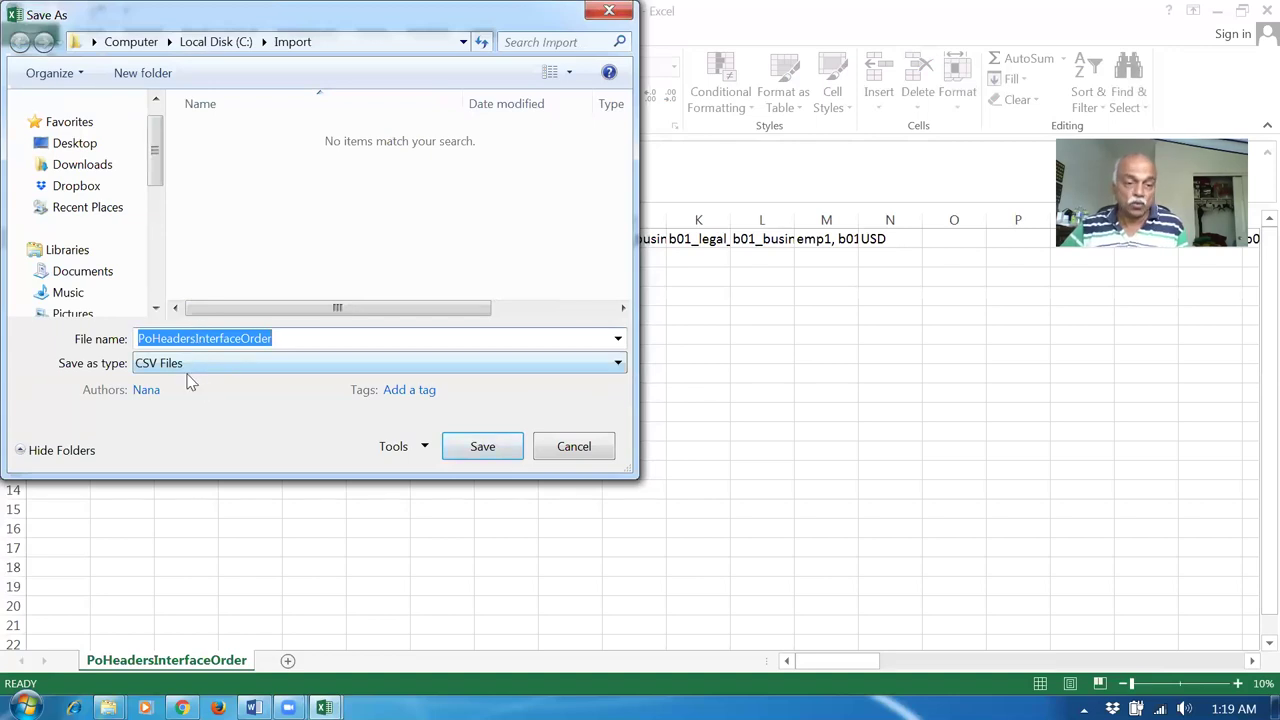
# Save the headers, lines, line locations and distributions CSV files in the Import folder under their proposed names.
pyautogui.click(464, 452)
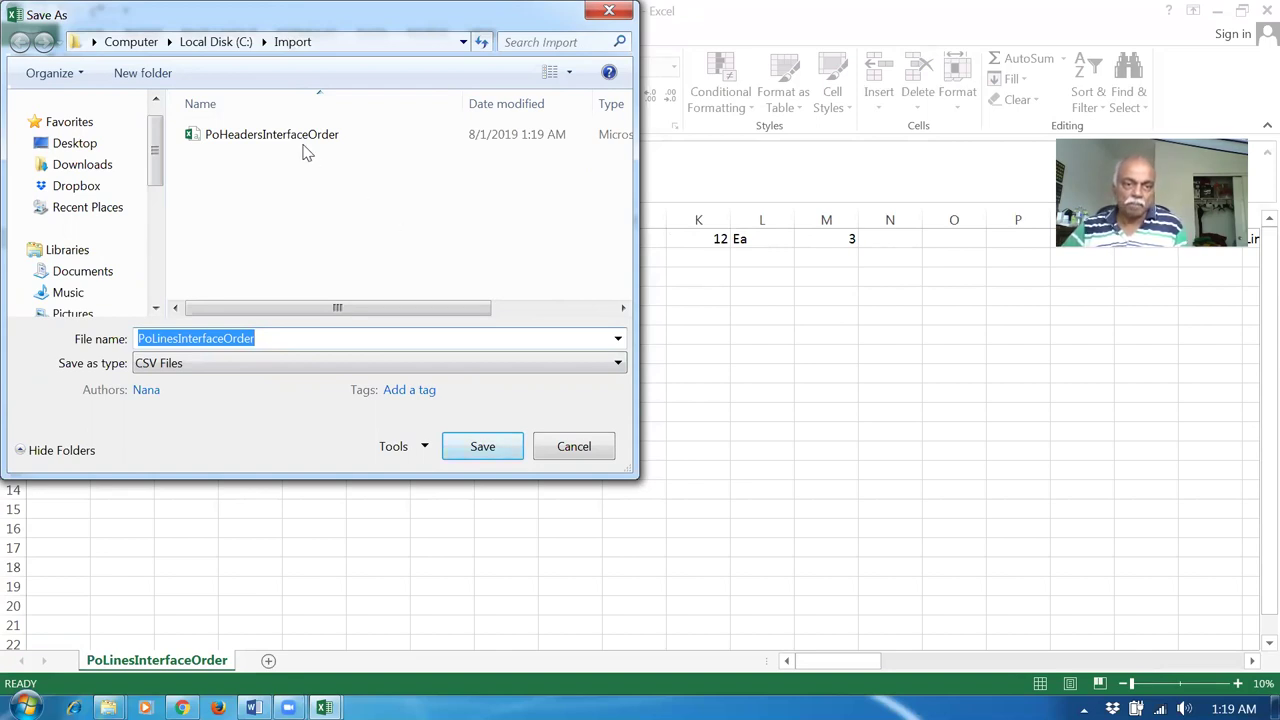
pyautogui.click(477, 450)
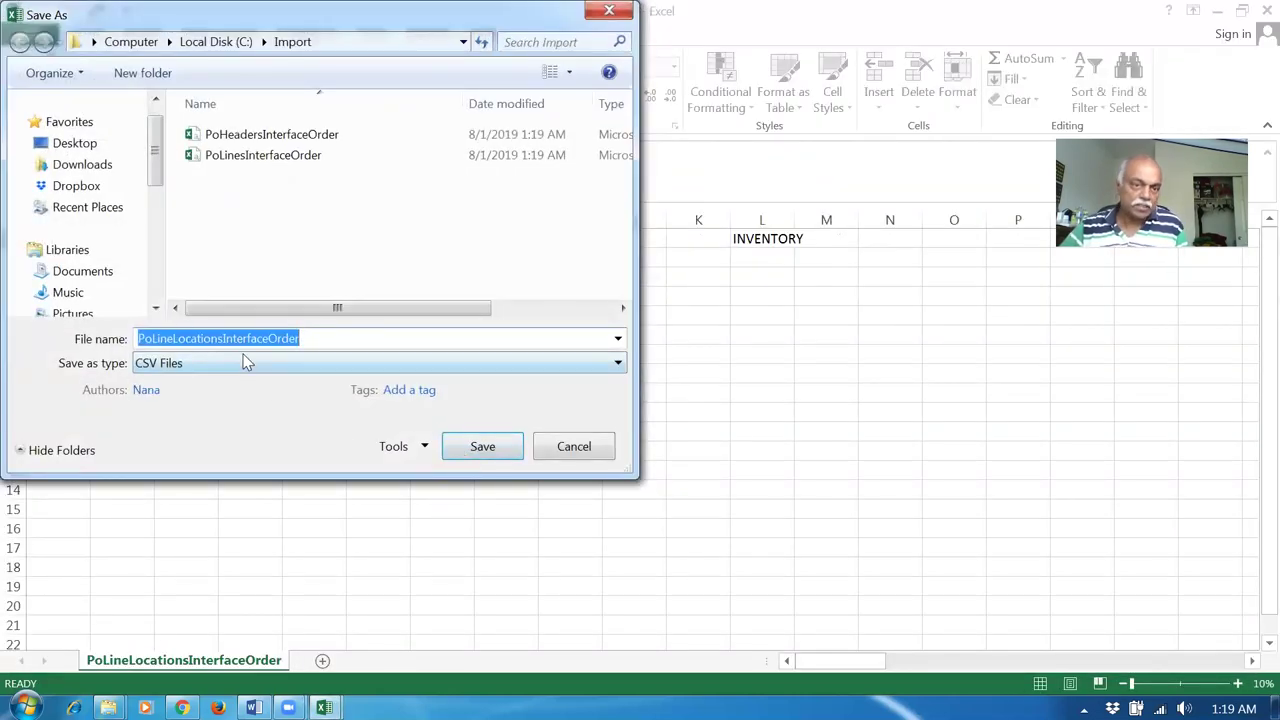
pyautogui.click(477, 444)
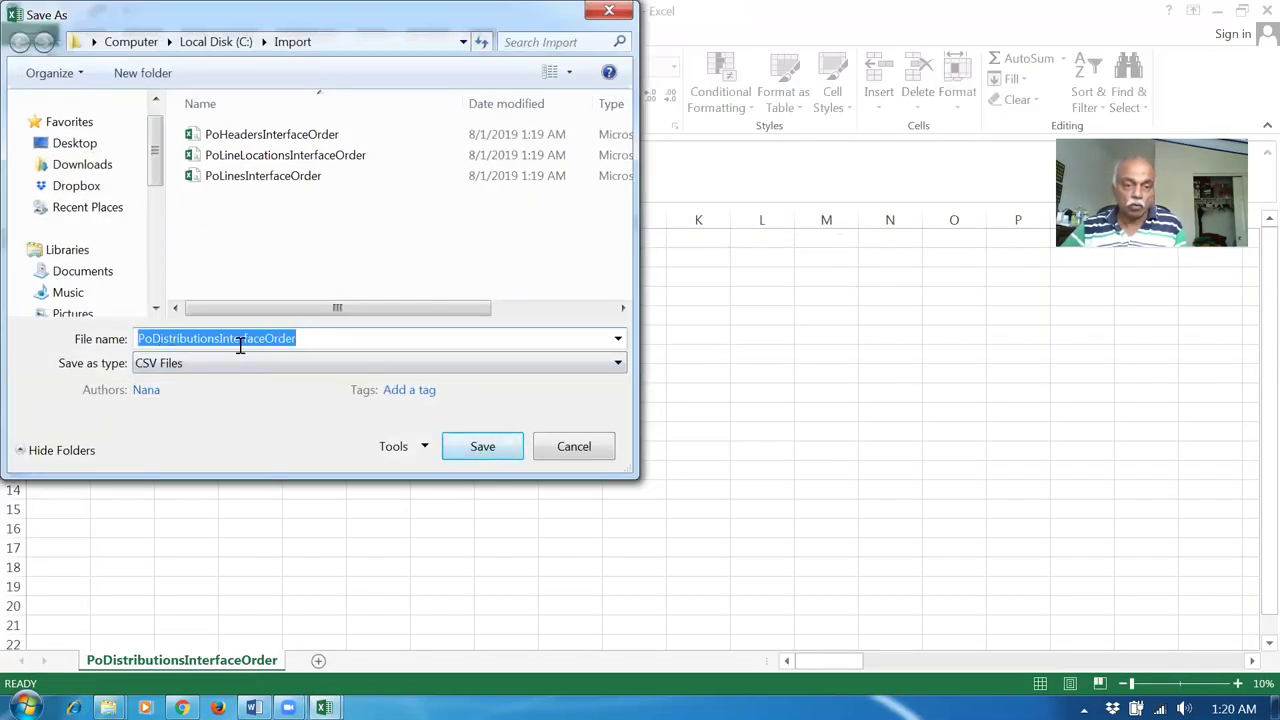
pyautogui.click(490, 448)
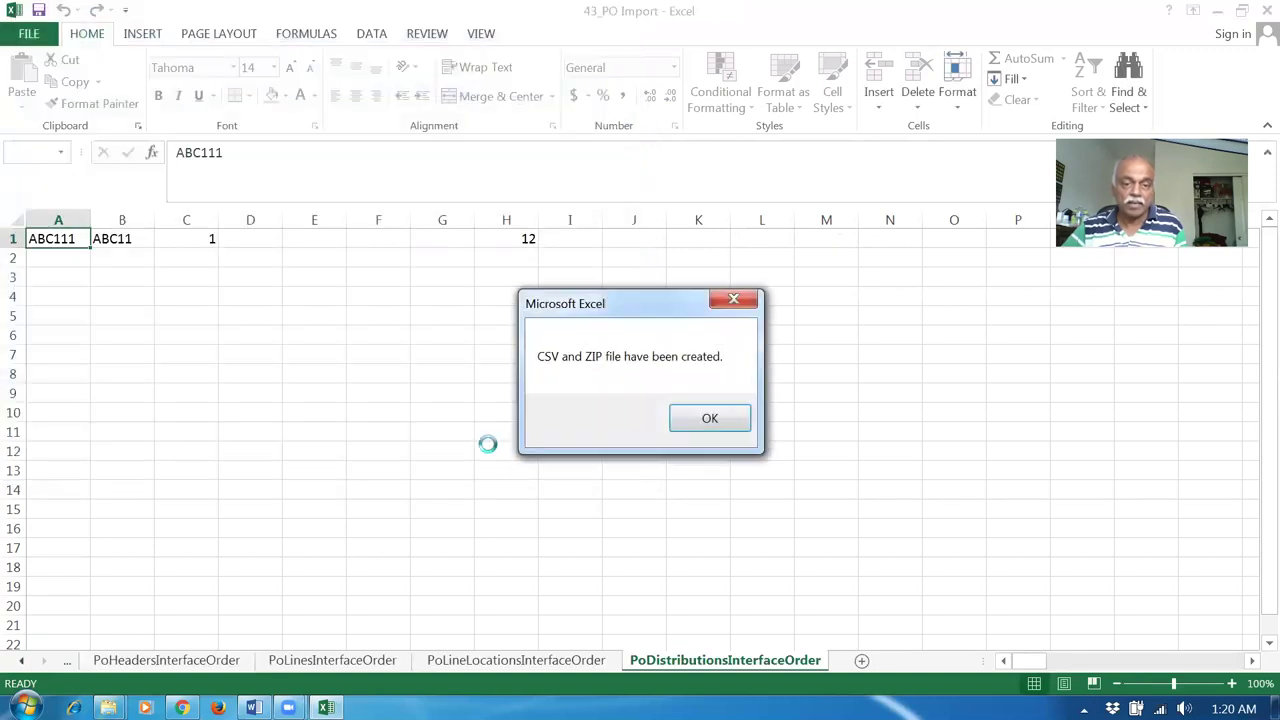
# Dismiss the file creation message and close the 43_PO Import workbook without saving changes.
pyautogui.click(725, 420)
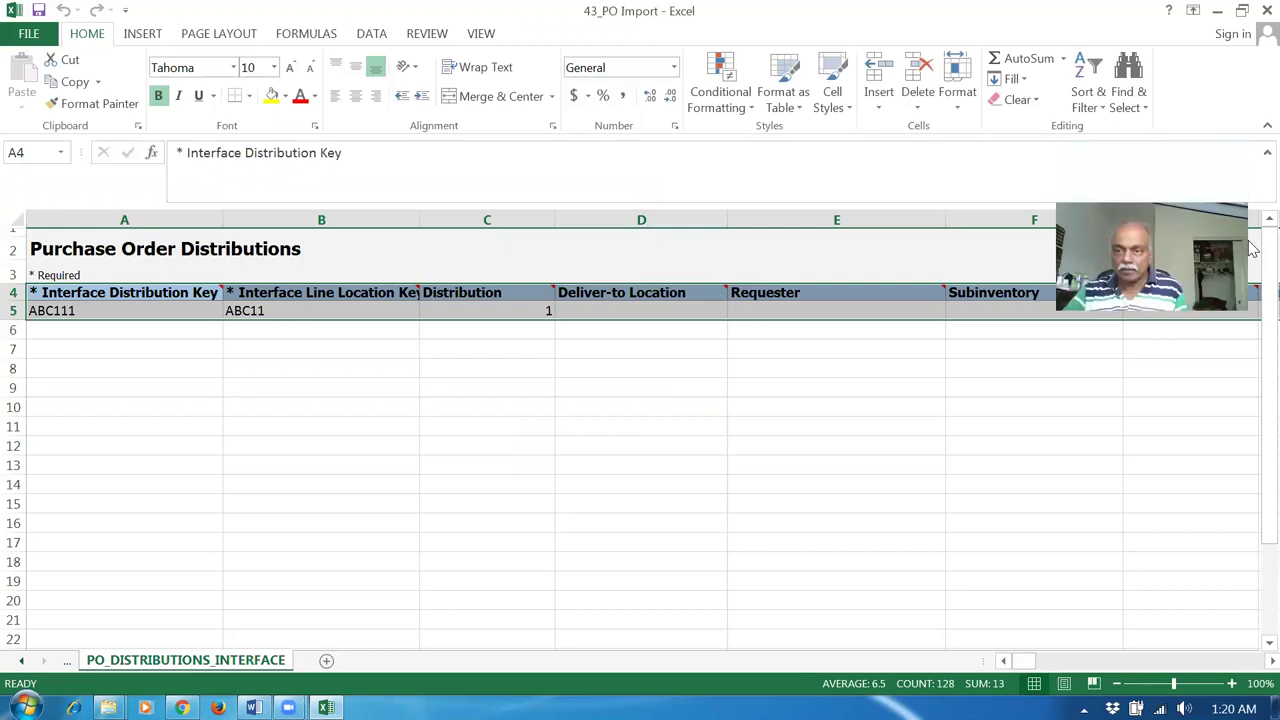
pyautogui.click(1267, 10)
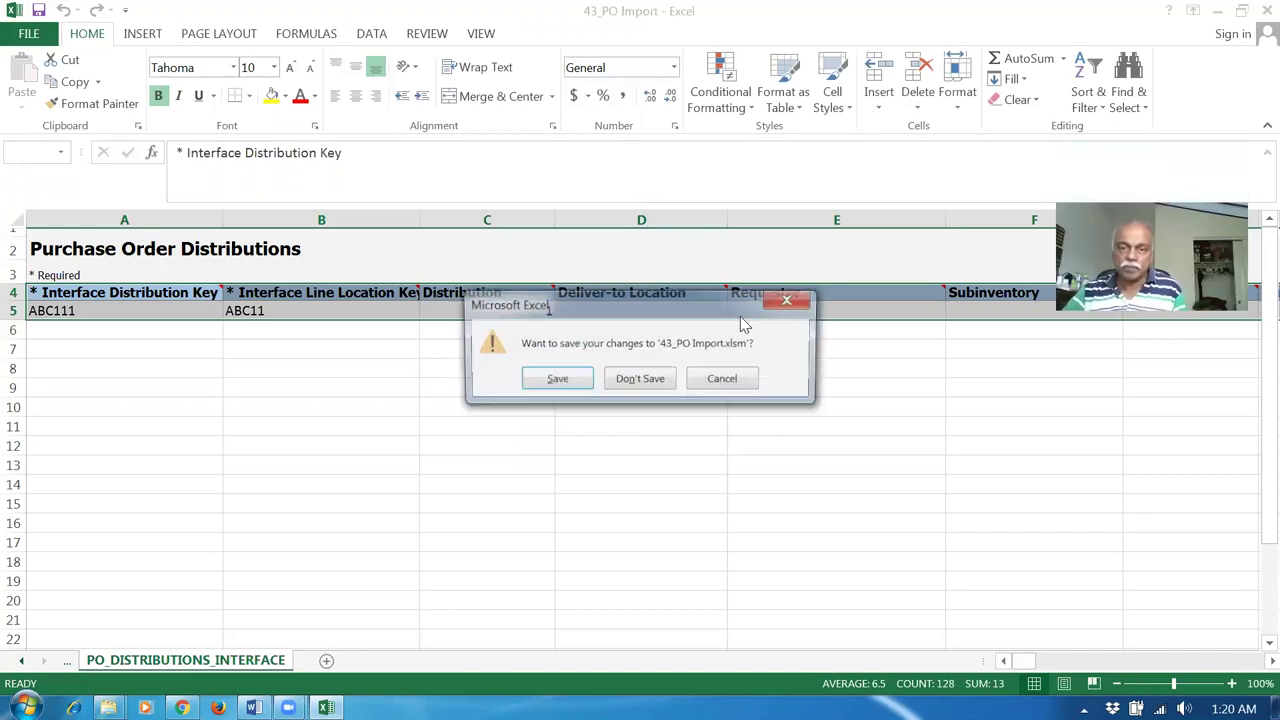
pyautogui.click(640, 380)
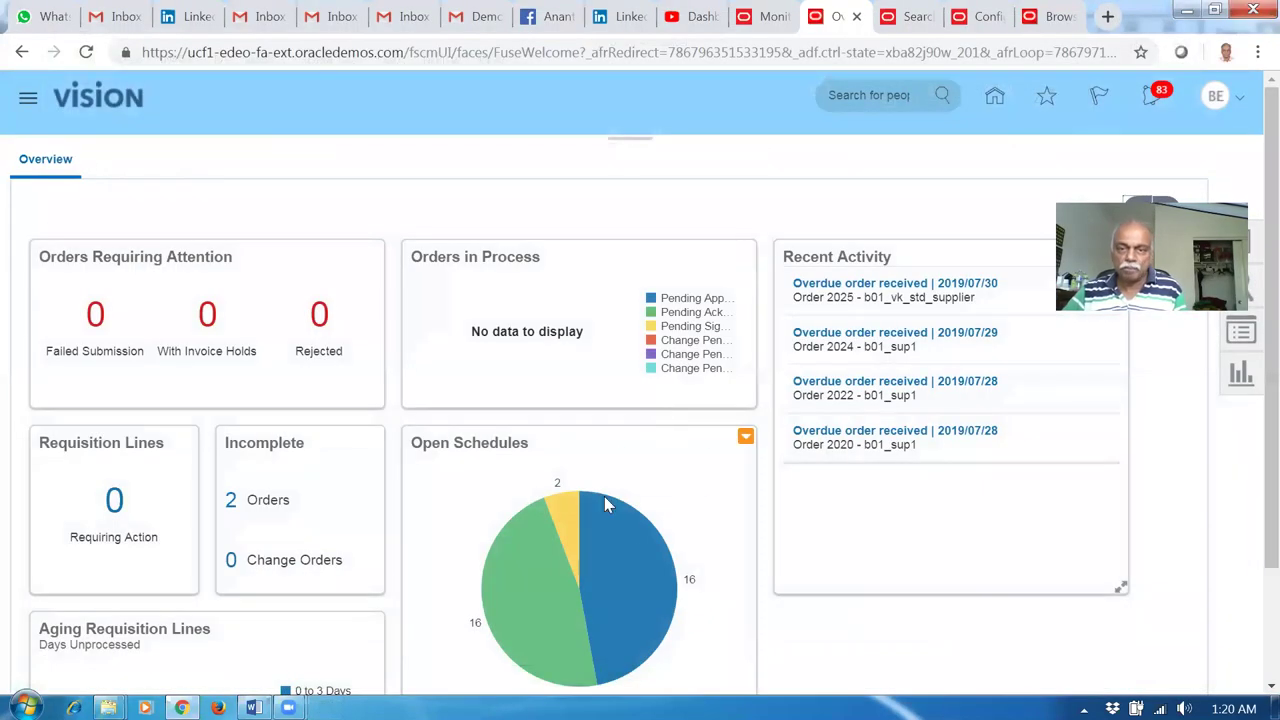
# Switch to the Scheduled Processes page in Chrome and start a new Load Interface File for Import job.
pyautogui.click(775, 17)
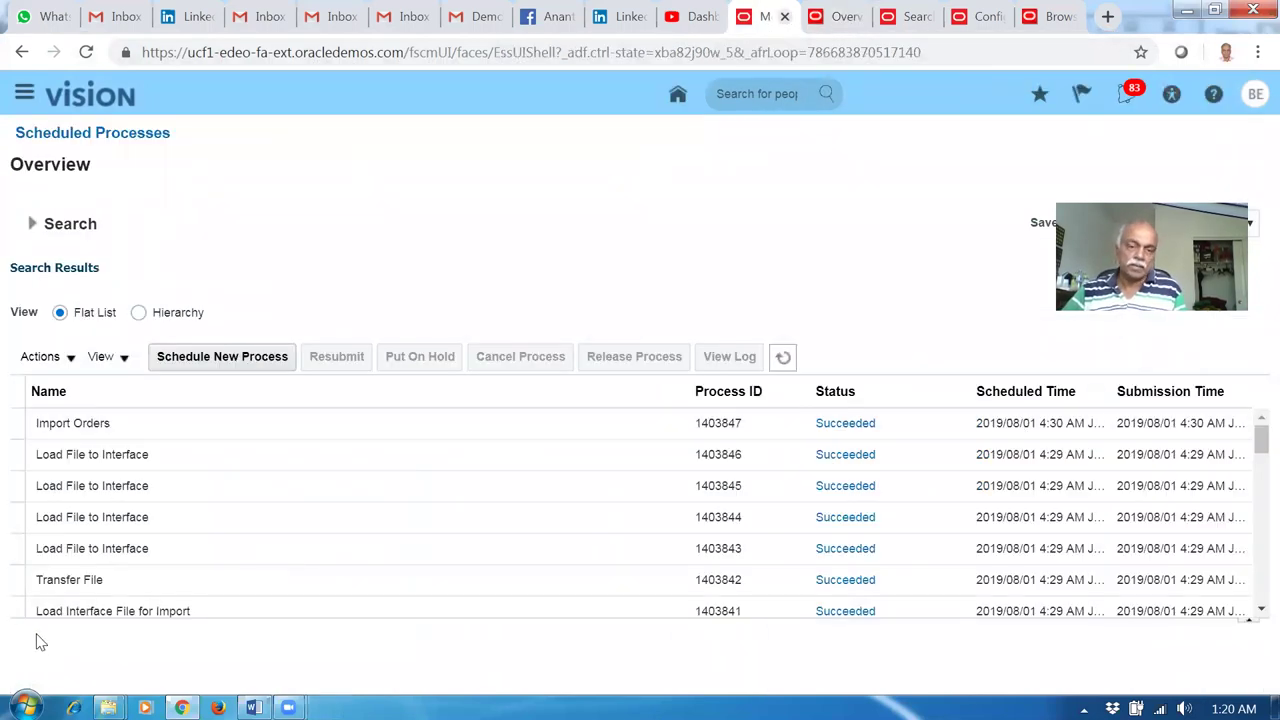
pyautogui.click(233, 367)
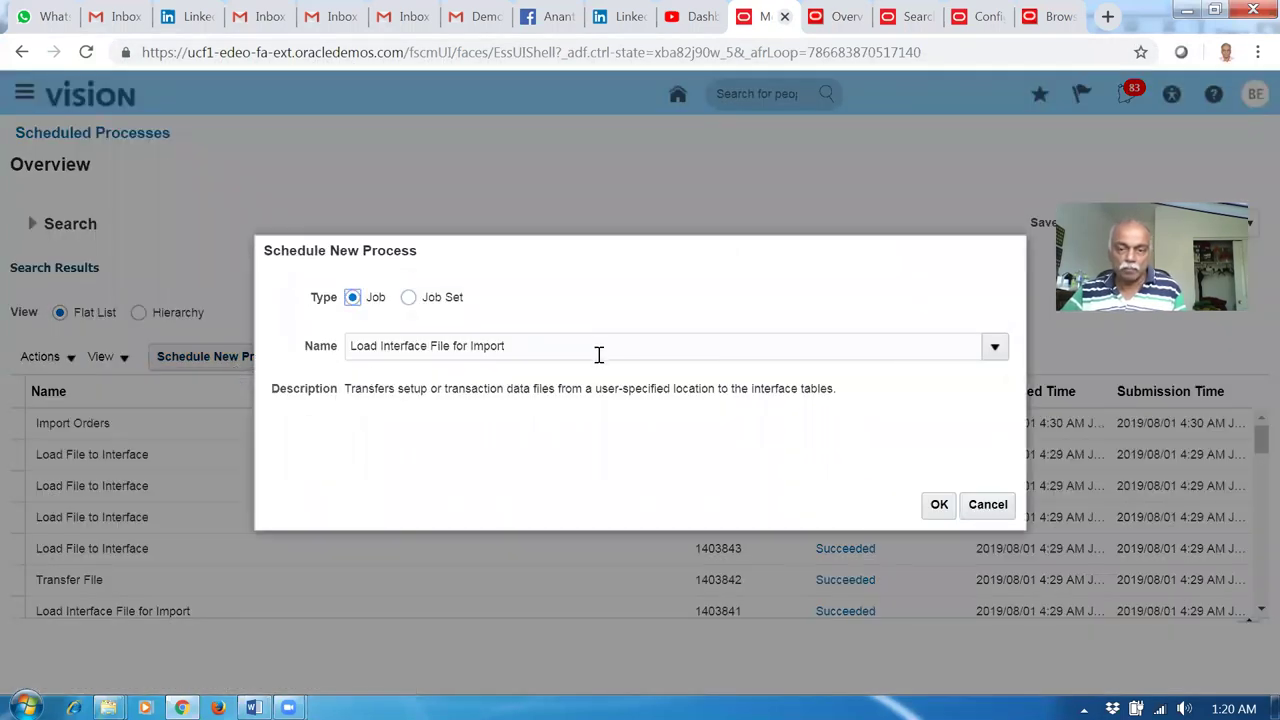
pyautogui.click(939, 504)
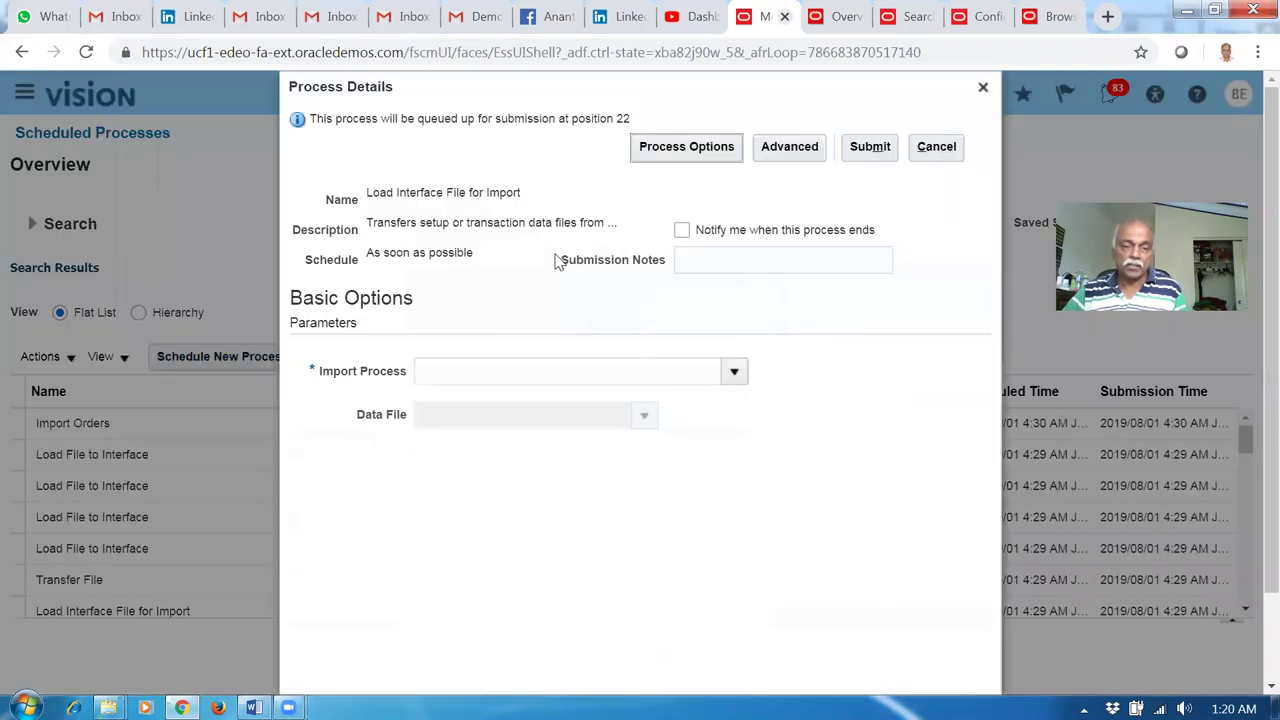
# Search for the Import Orders import process and select it for the Load Interface File for Import job.
pyautogui.click(733, 380)
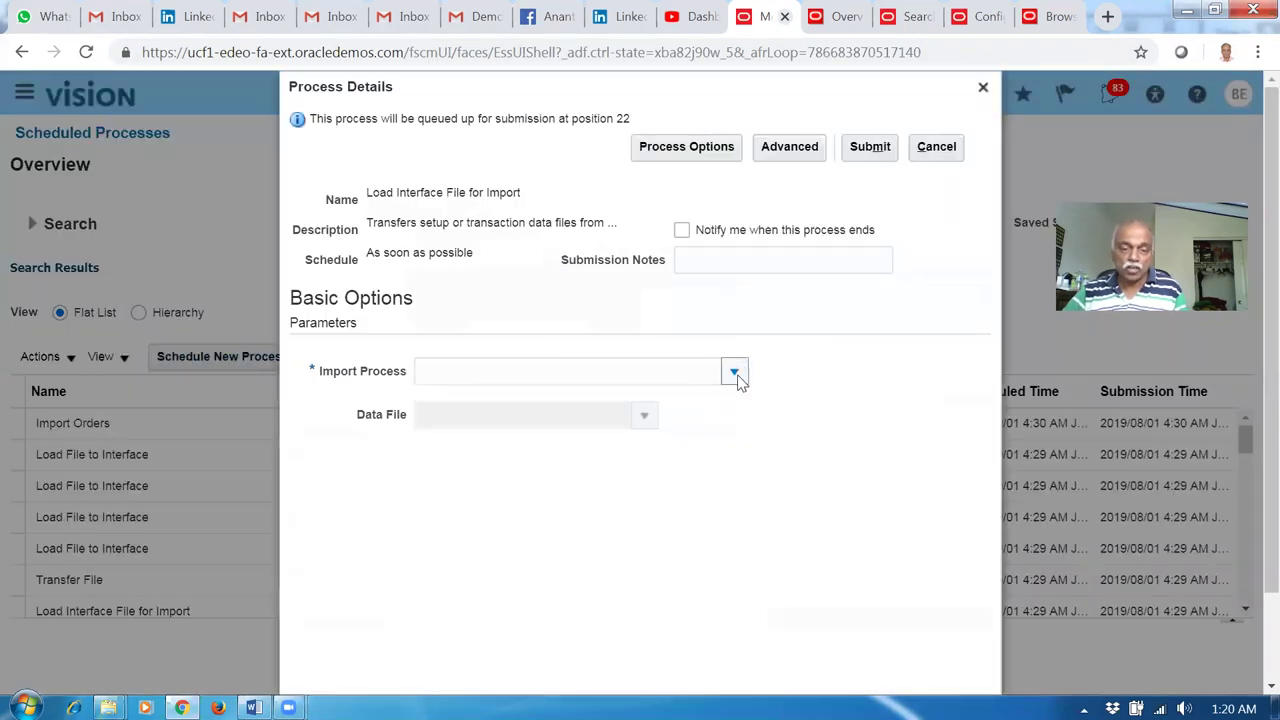
pyautogui.scroll(-1, 1250, 500)
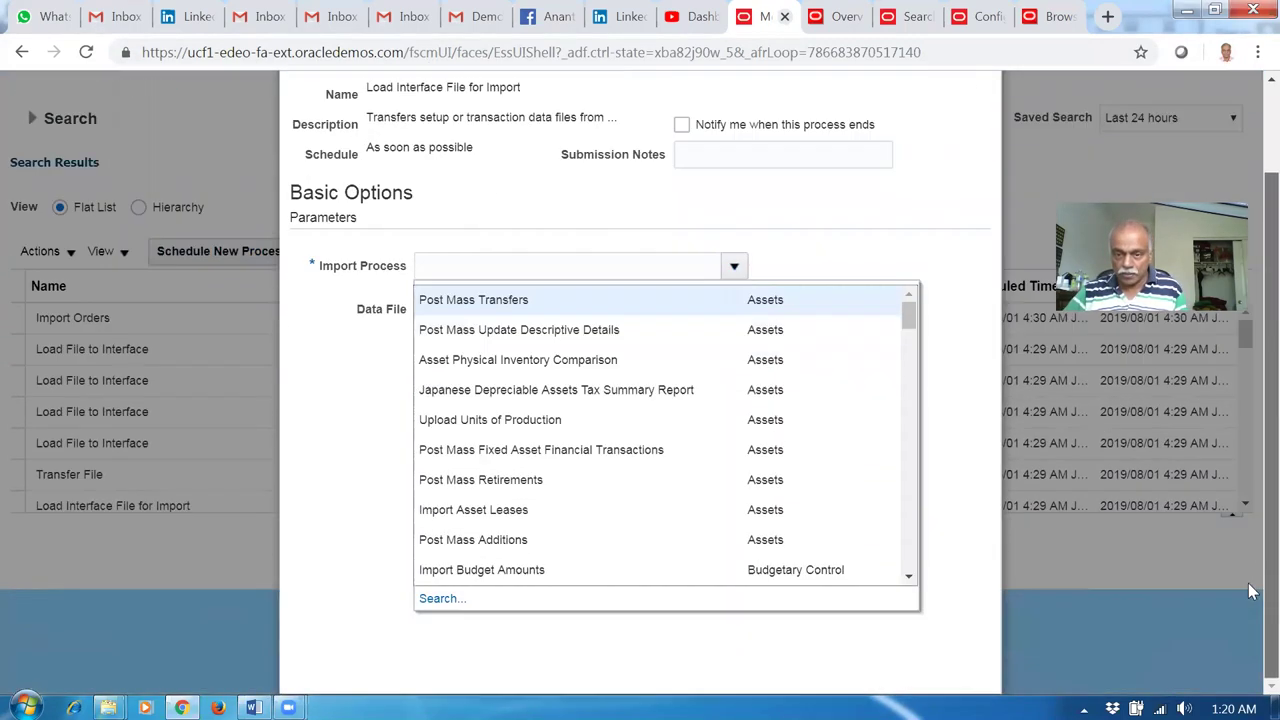
pyautogui.click(427, 598)
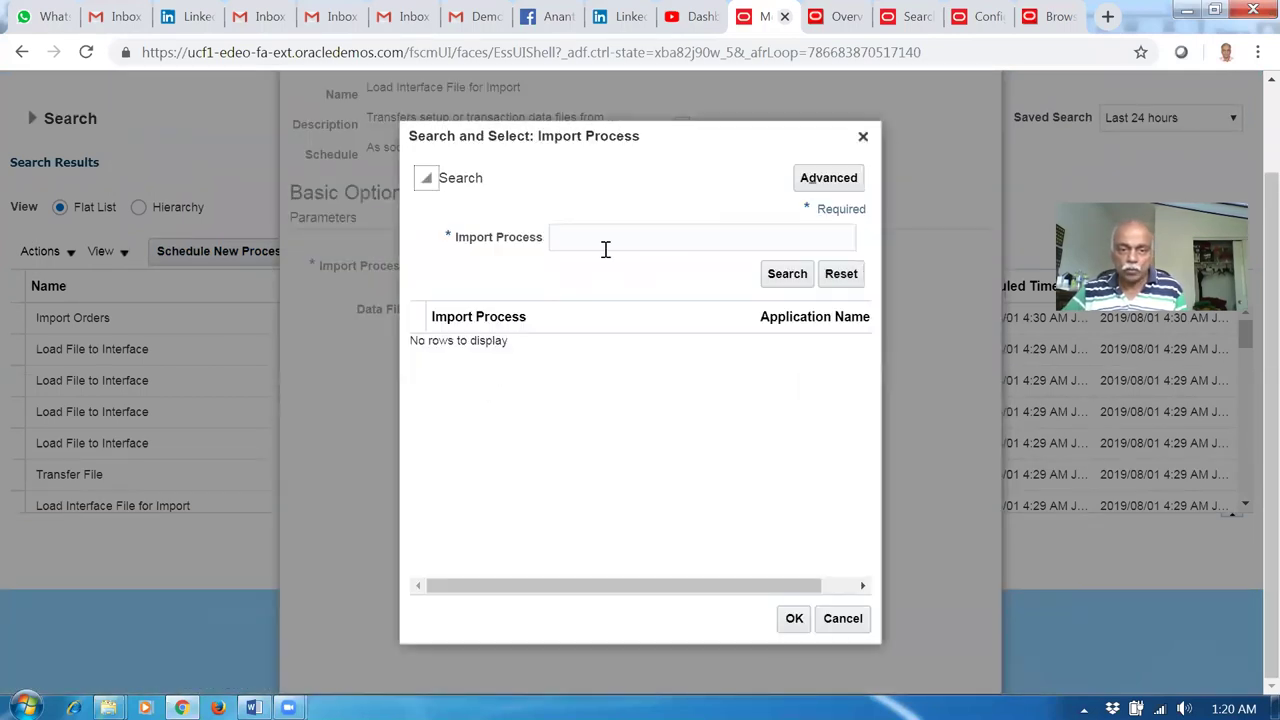
pyautogui.click(600, 236)
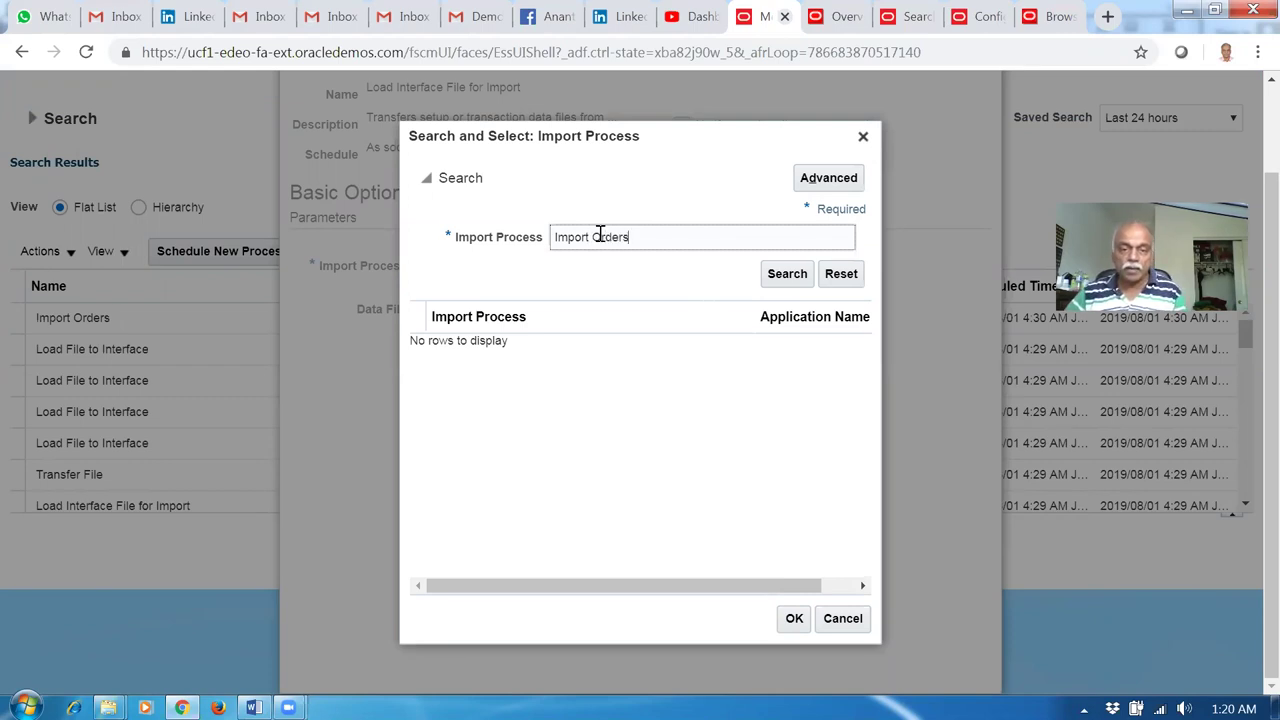
pyautogui.click(772, 274)
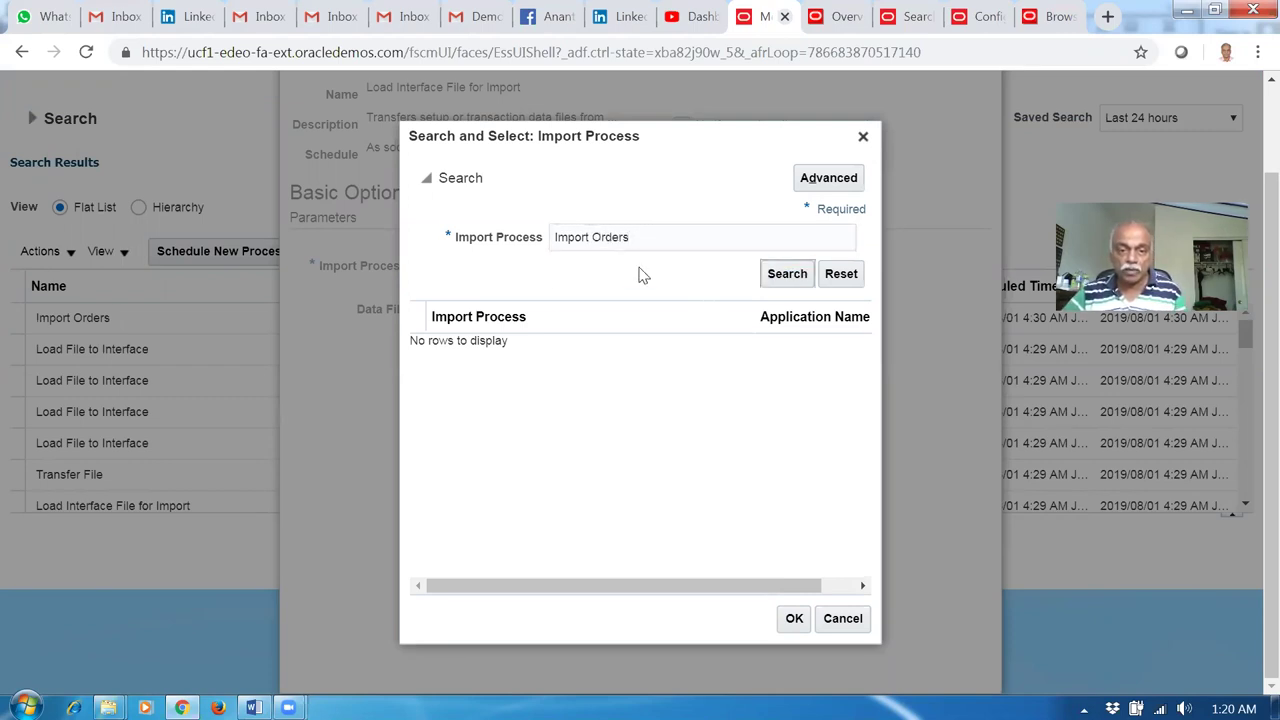
pyautogui.click(620, 349)
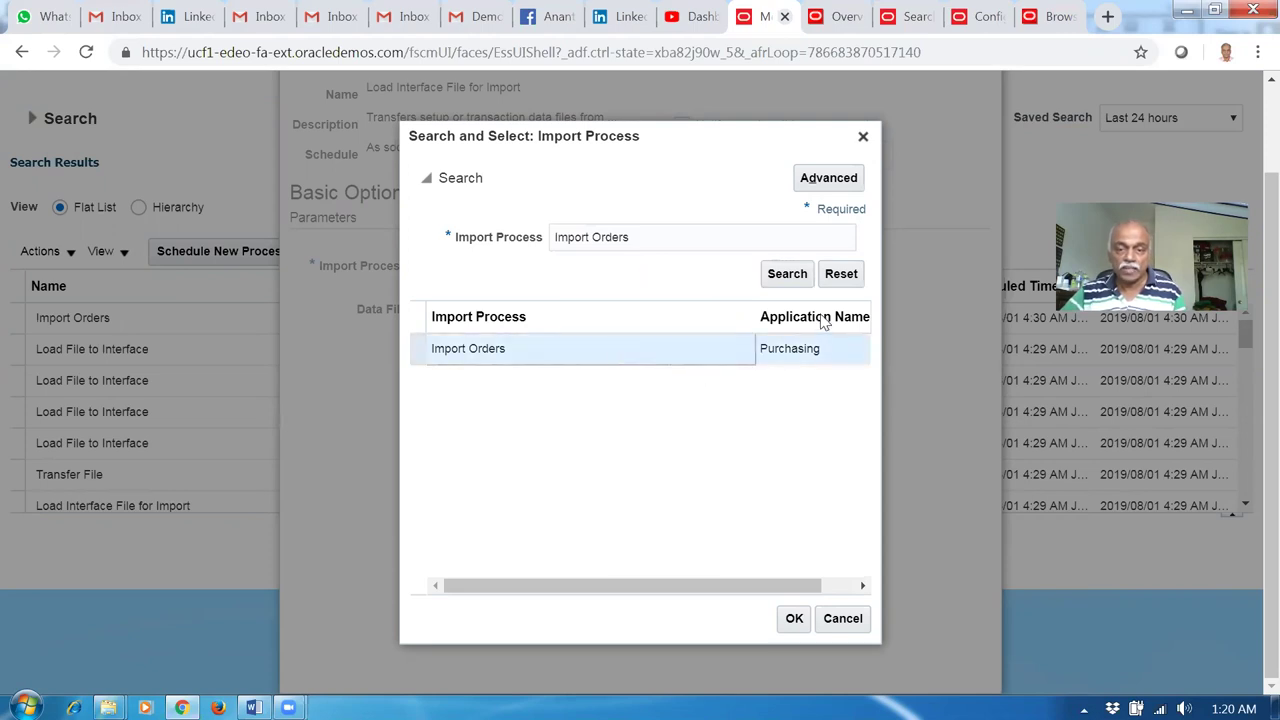
pyautogui.click(794, 622)
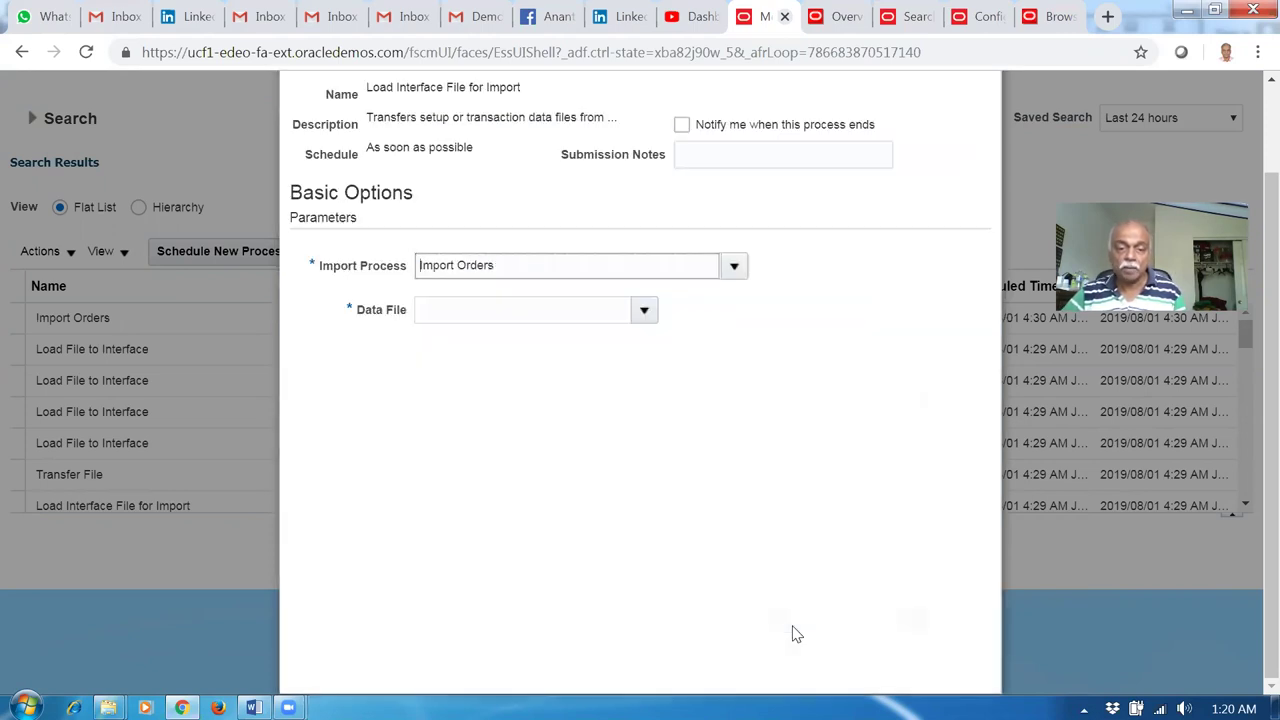
# Upload PO_Import_7.zip from the Import folder as the job's data file.
pyautogui.click(644, 310)
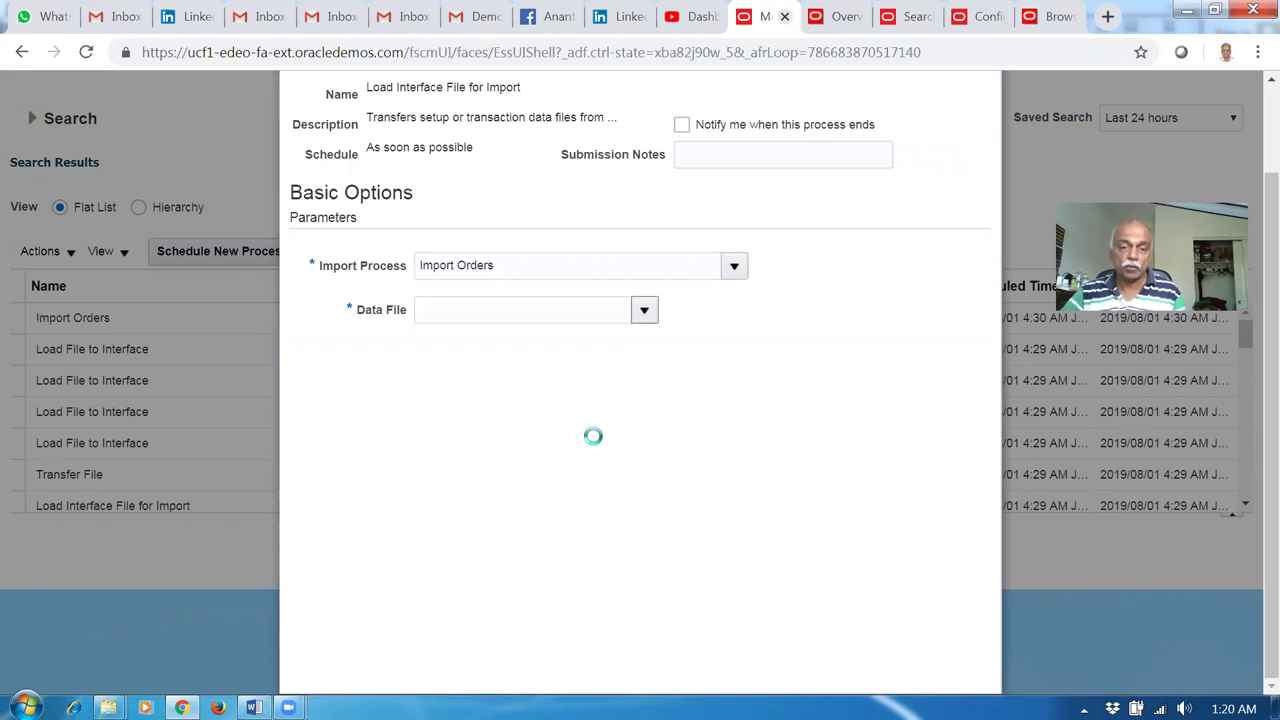
pyautogui.click(449, 370)
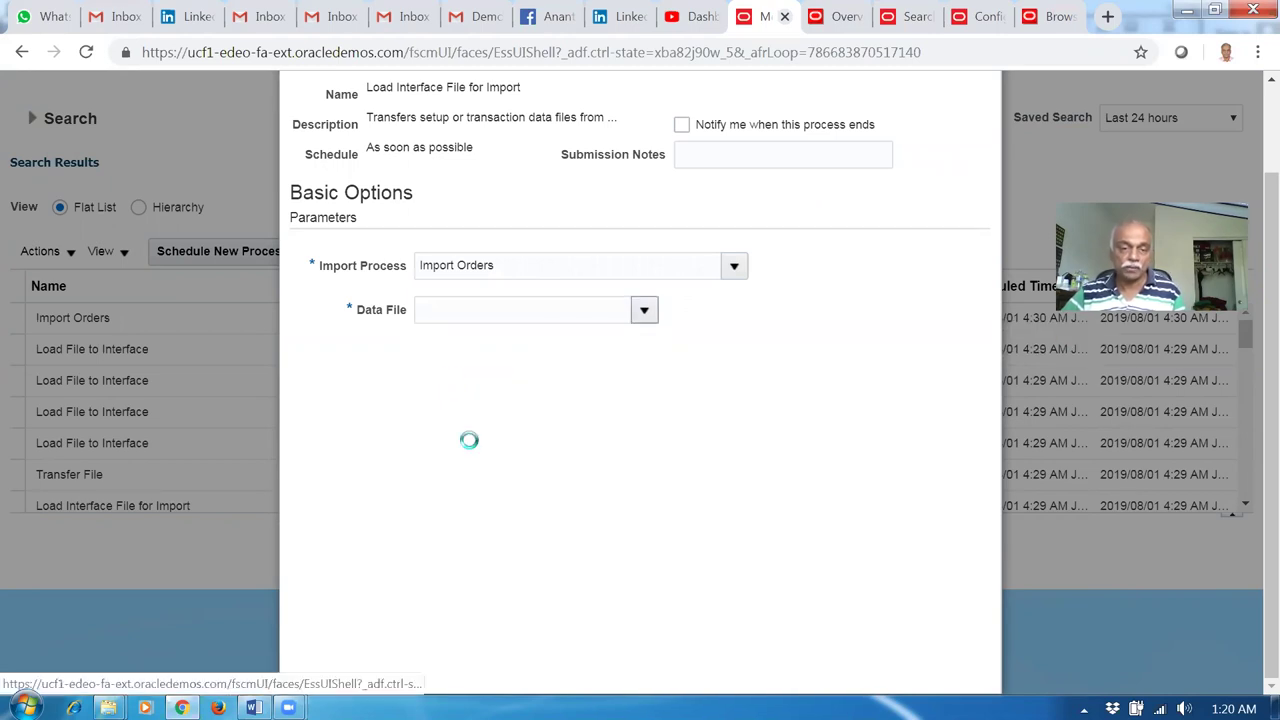
pyautogui.click(570, 380)
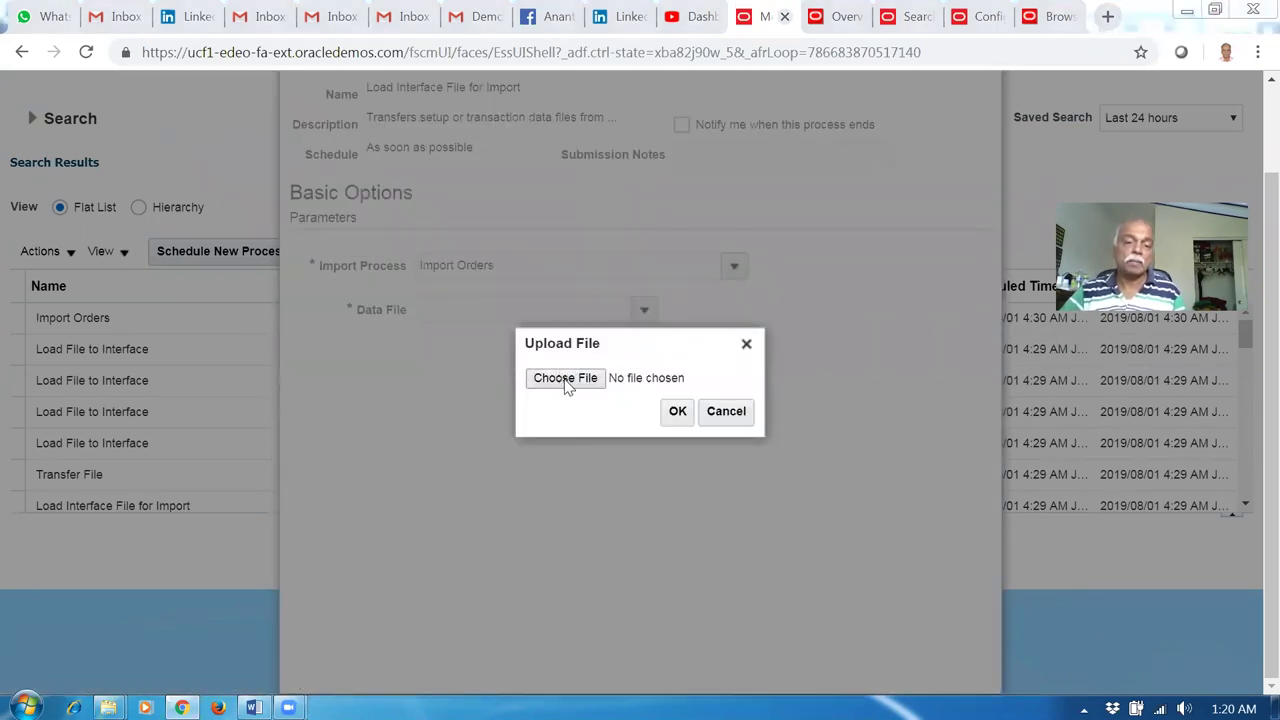
pyautogui.click(239, 260)
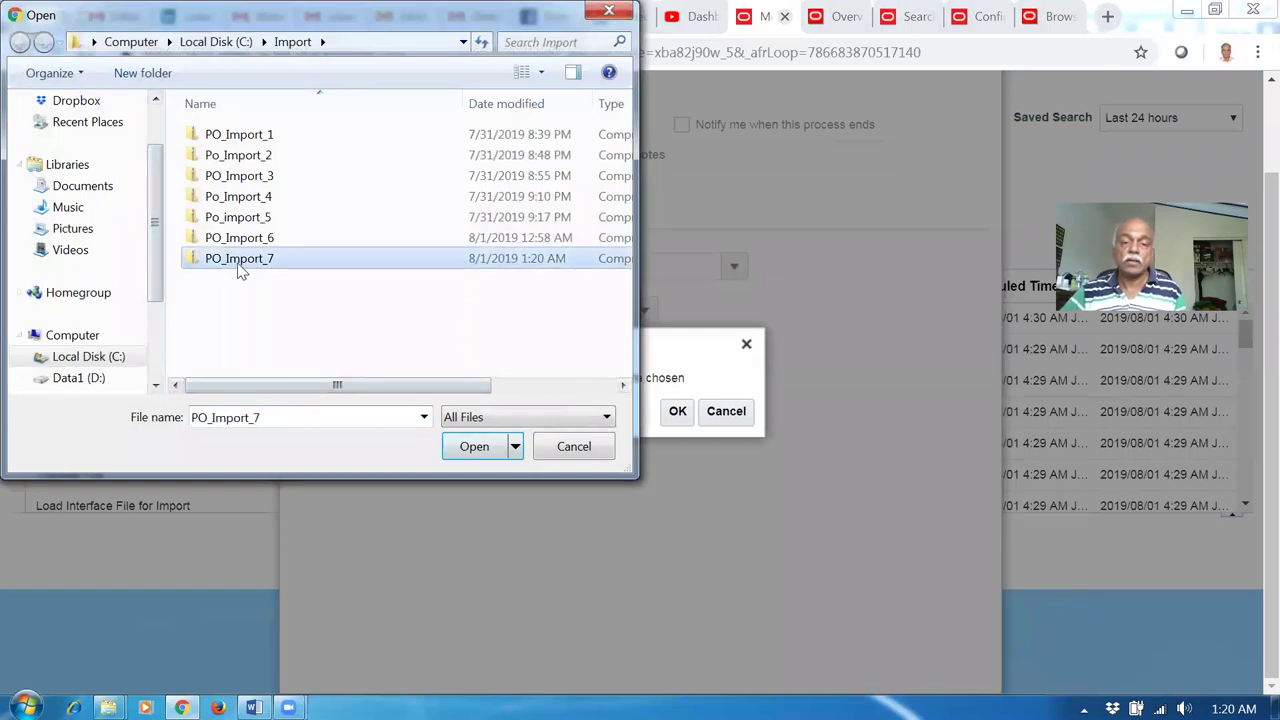
pyautogui.click(476, 448)
pyautogui.click(677, 411)
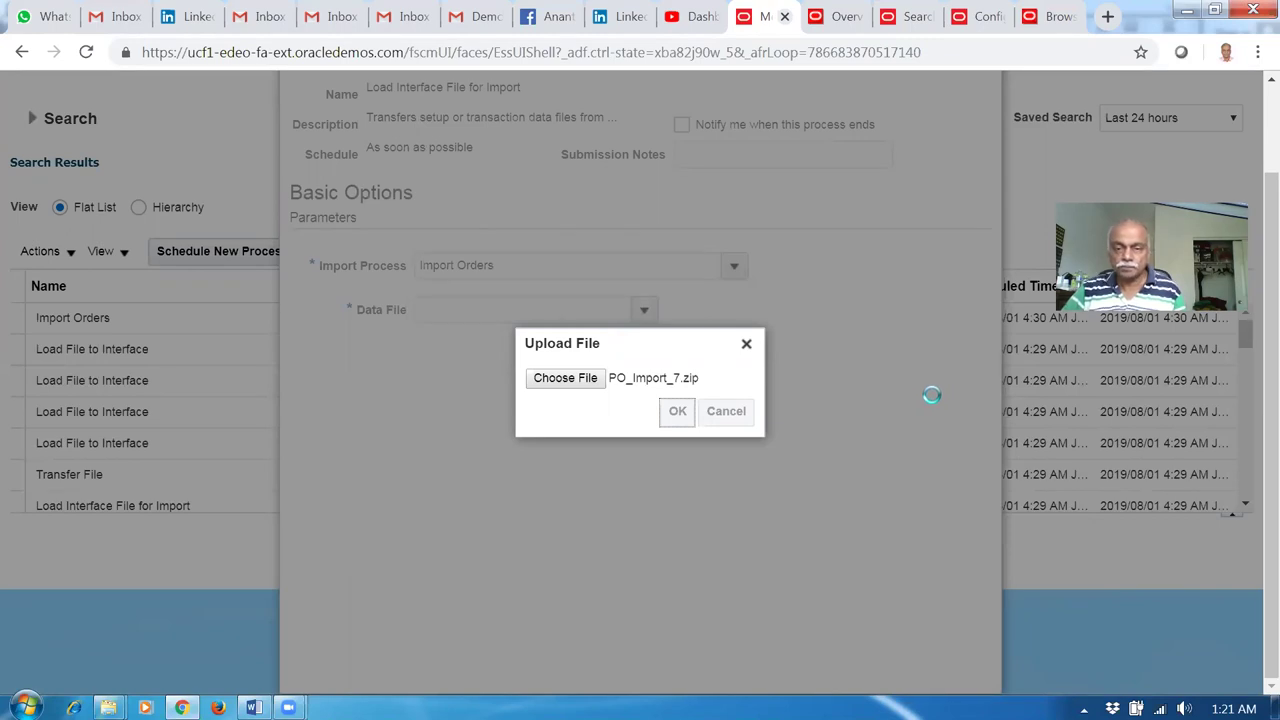
# Submit the Load Interface File for Import job and dismiss the confirmation.
pyautogui.scroll(2, 929, 404)
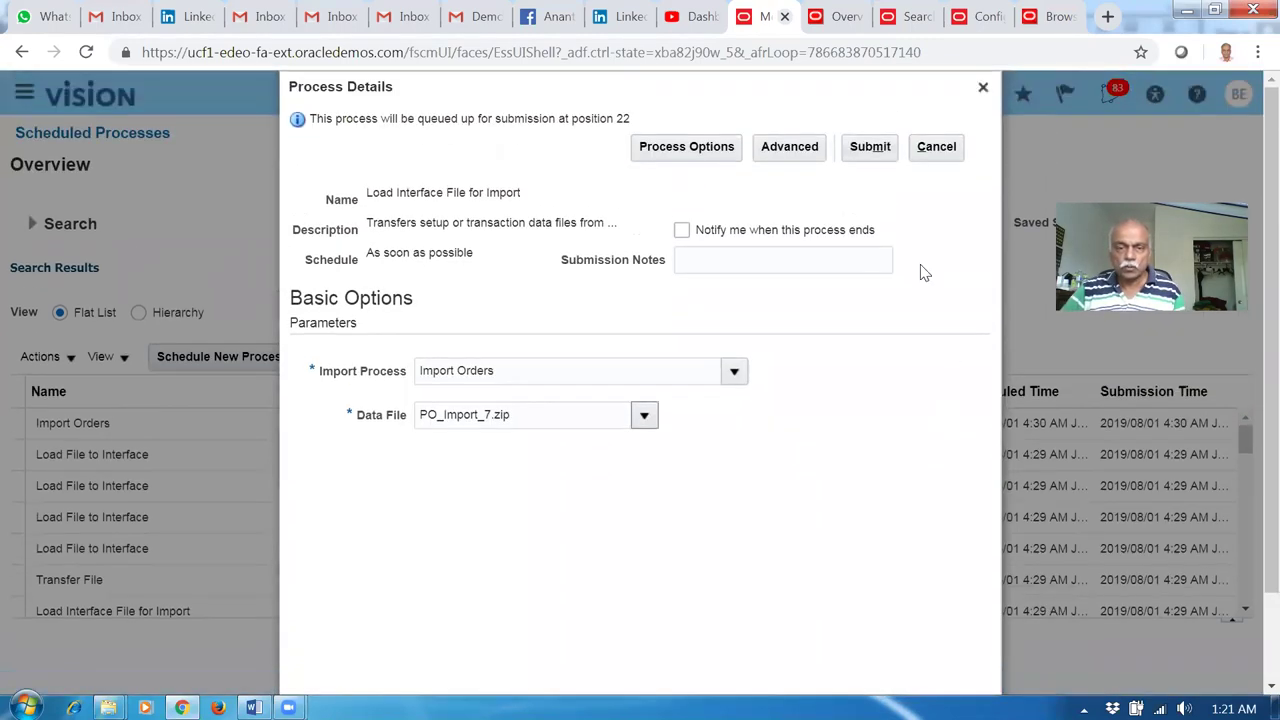
pyautogui.click(869, 146)
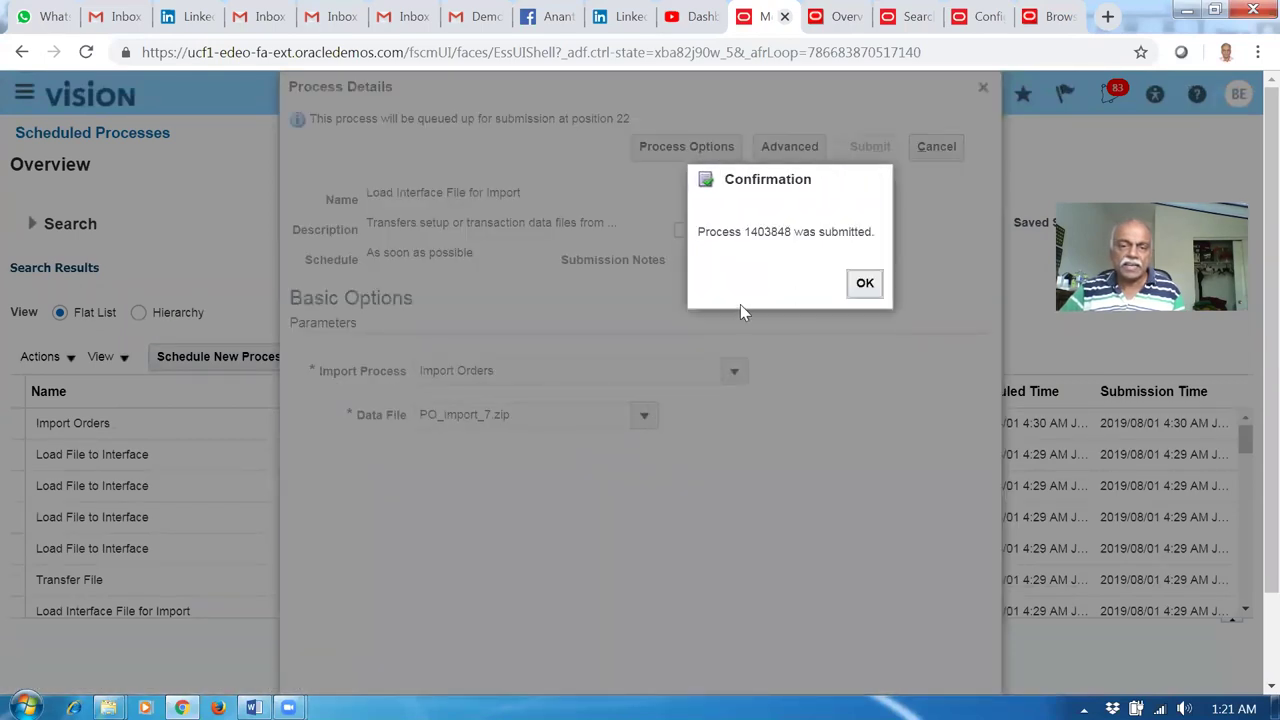
pyautogui.click(865, 288)
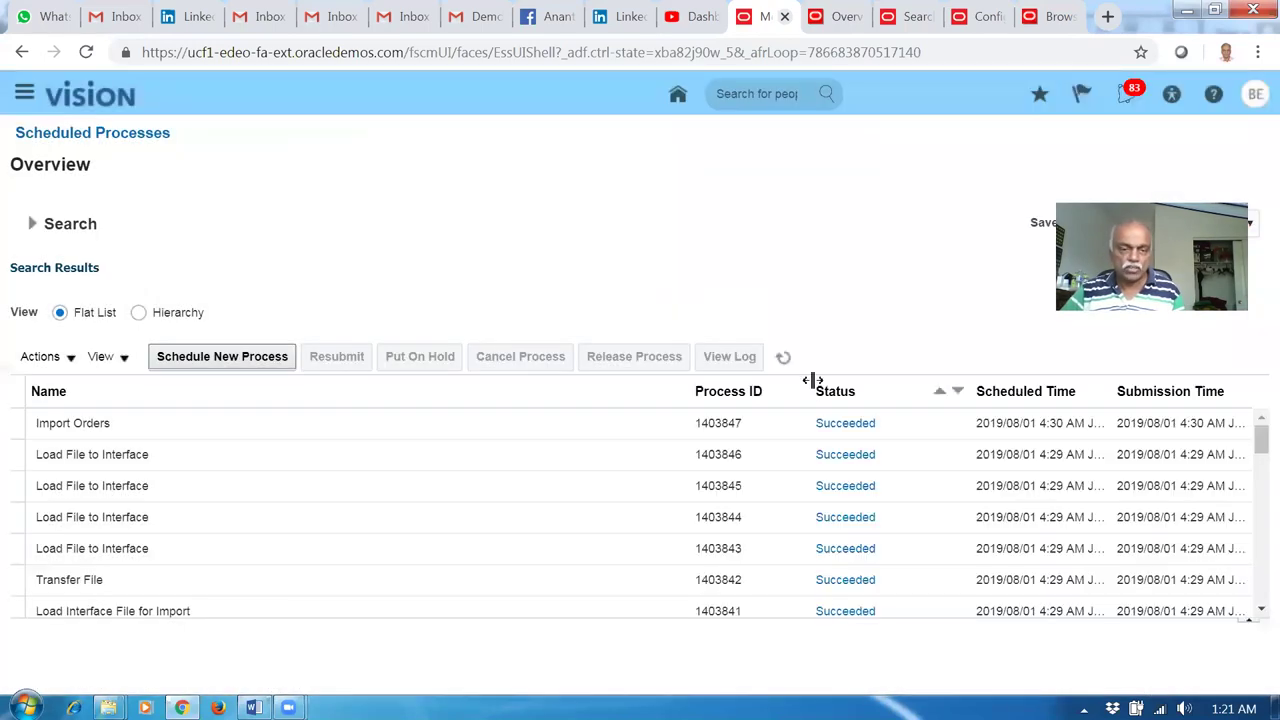
# Refresh the scheduled processes list repeatedly to check the status of the load job and its child processes.
pyautogui.click(783, 359)
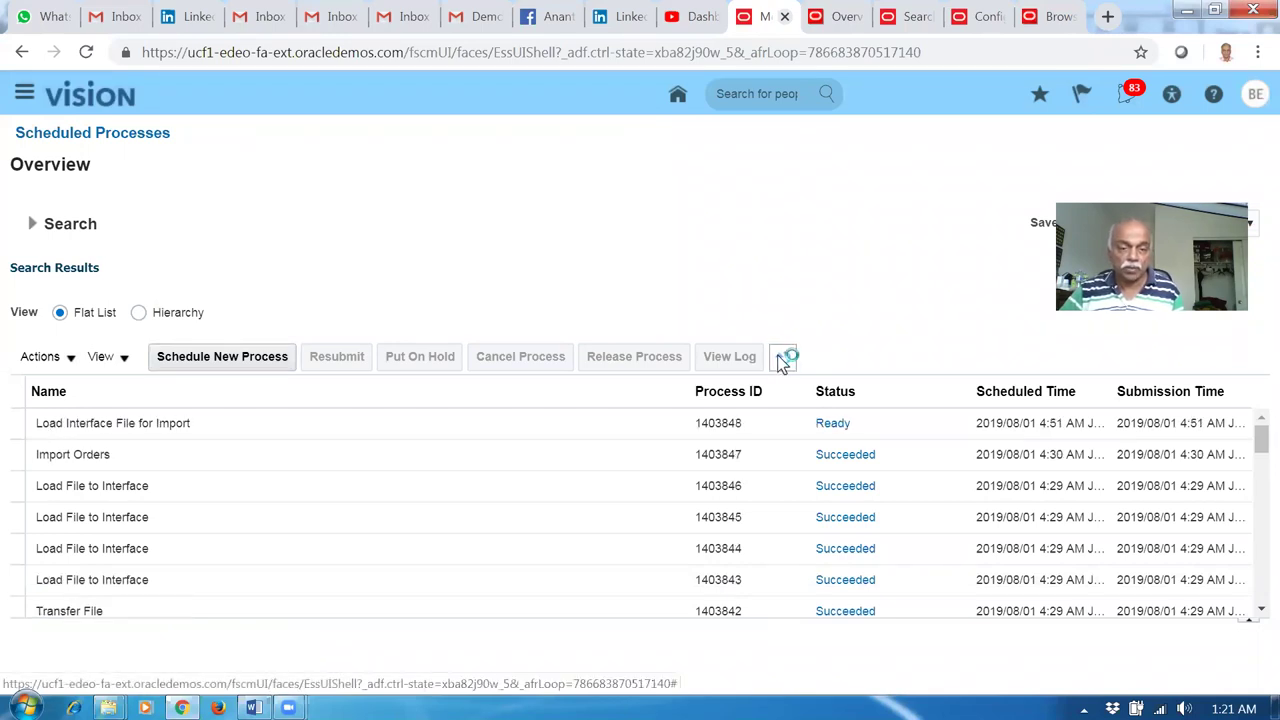
pyautogui.click(783, 359)
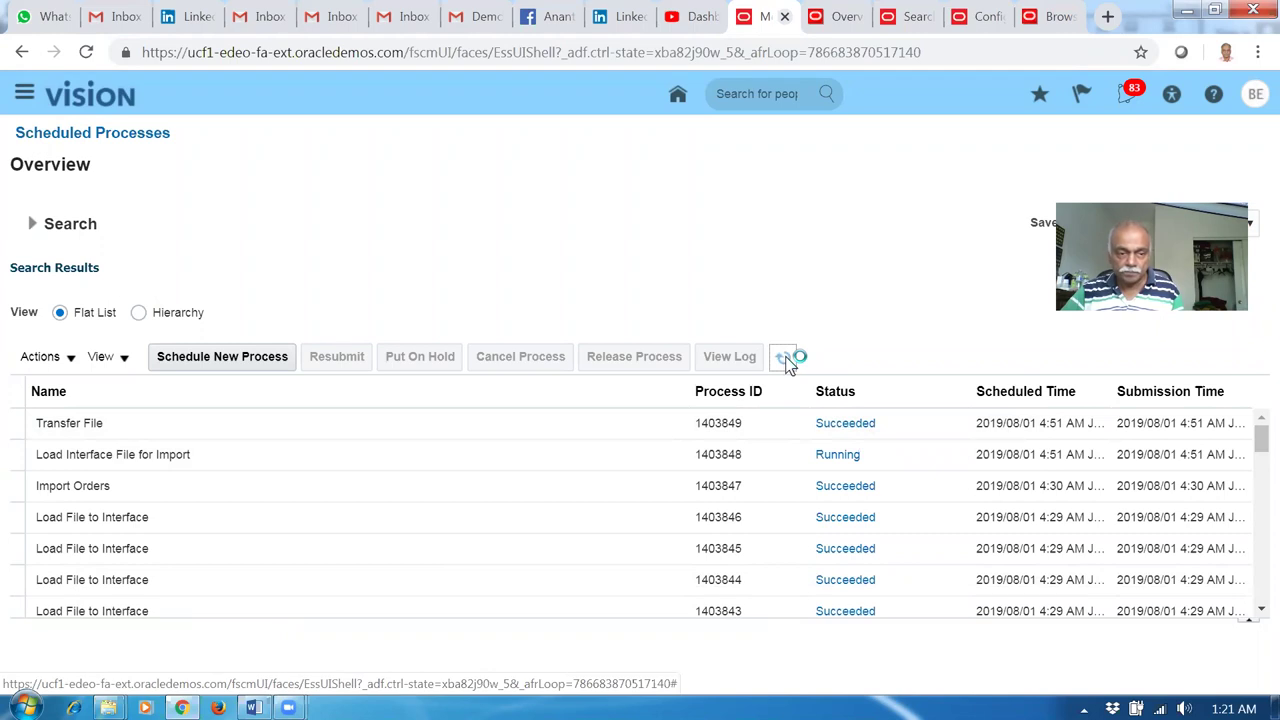
pyautogui.click(786, 360)
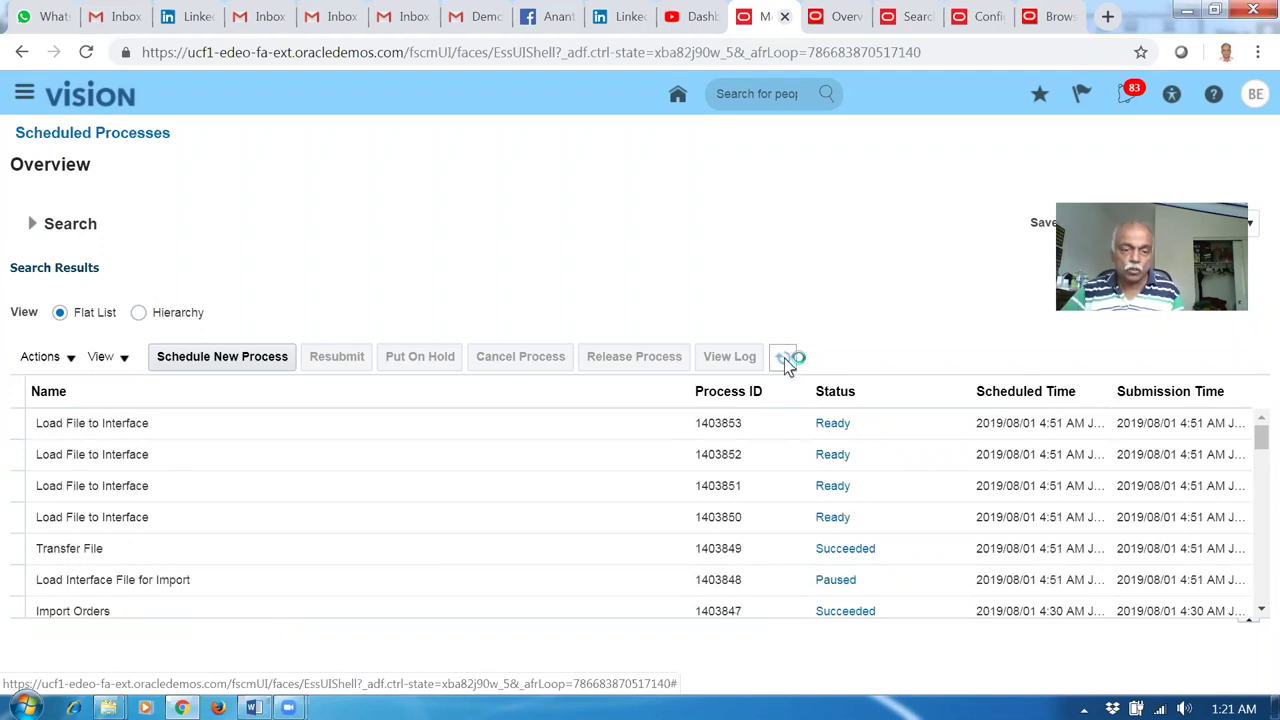
pyautogui.click(786, 362)
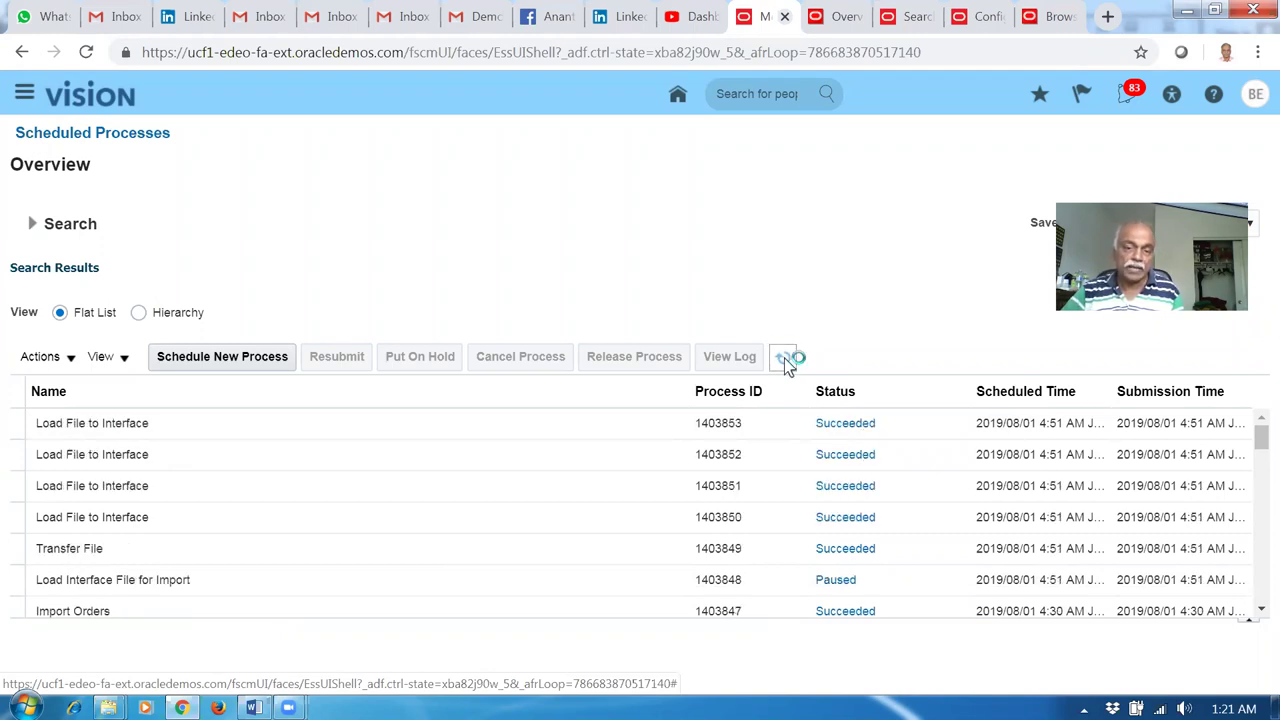
pyautogui.click(786, 362)
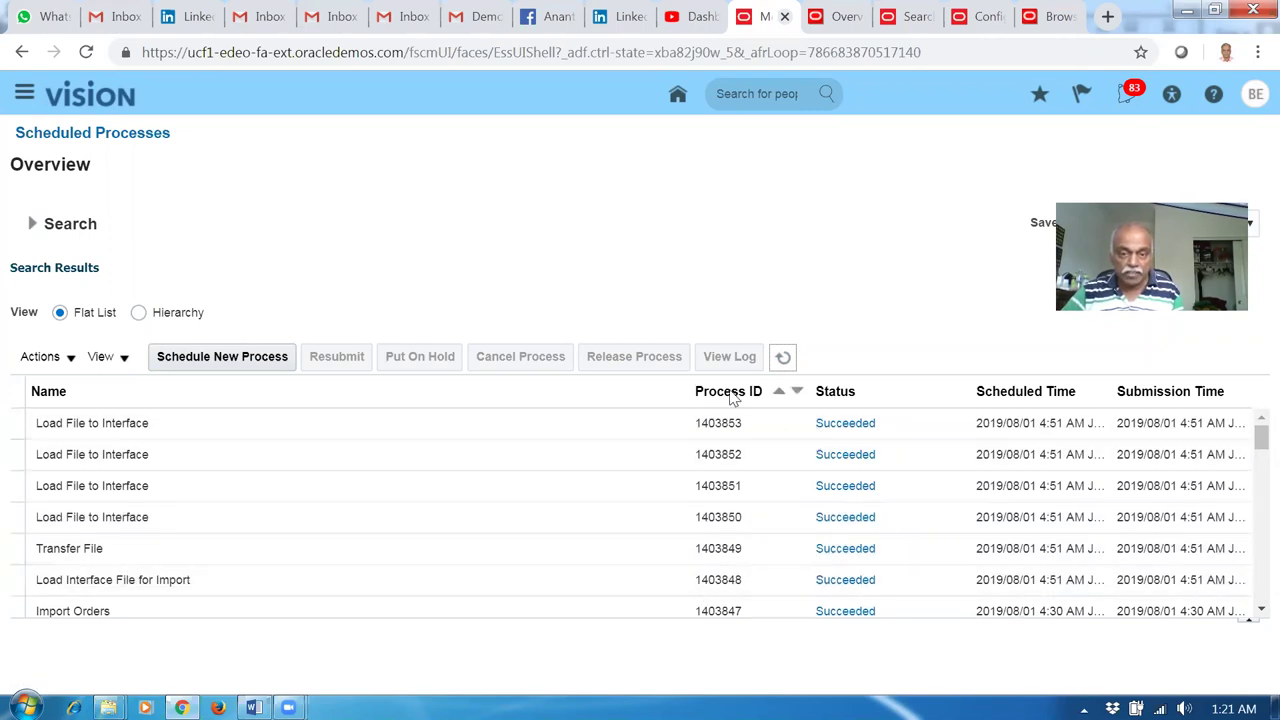
pyautogui.click(253, 588)
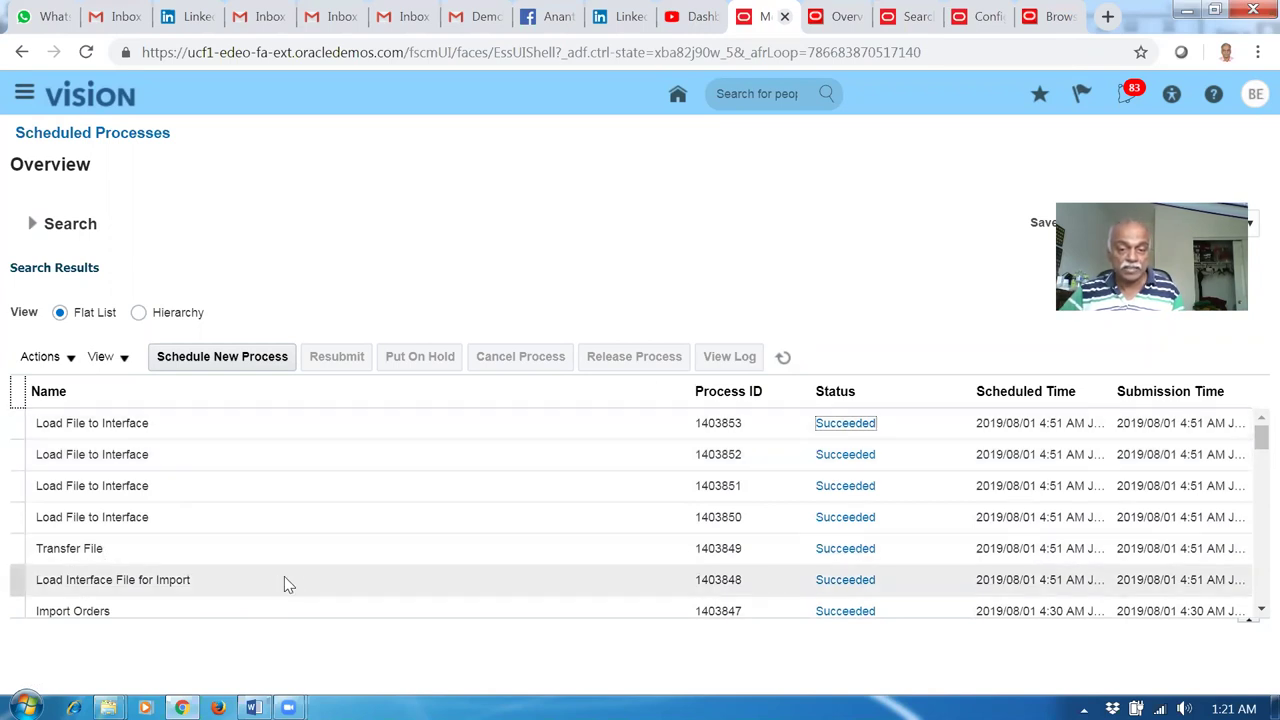
pyautogui.click(782, 360)
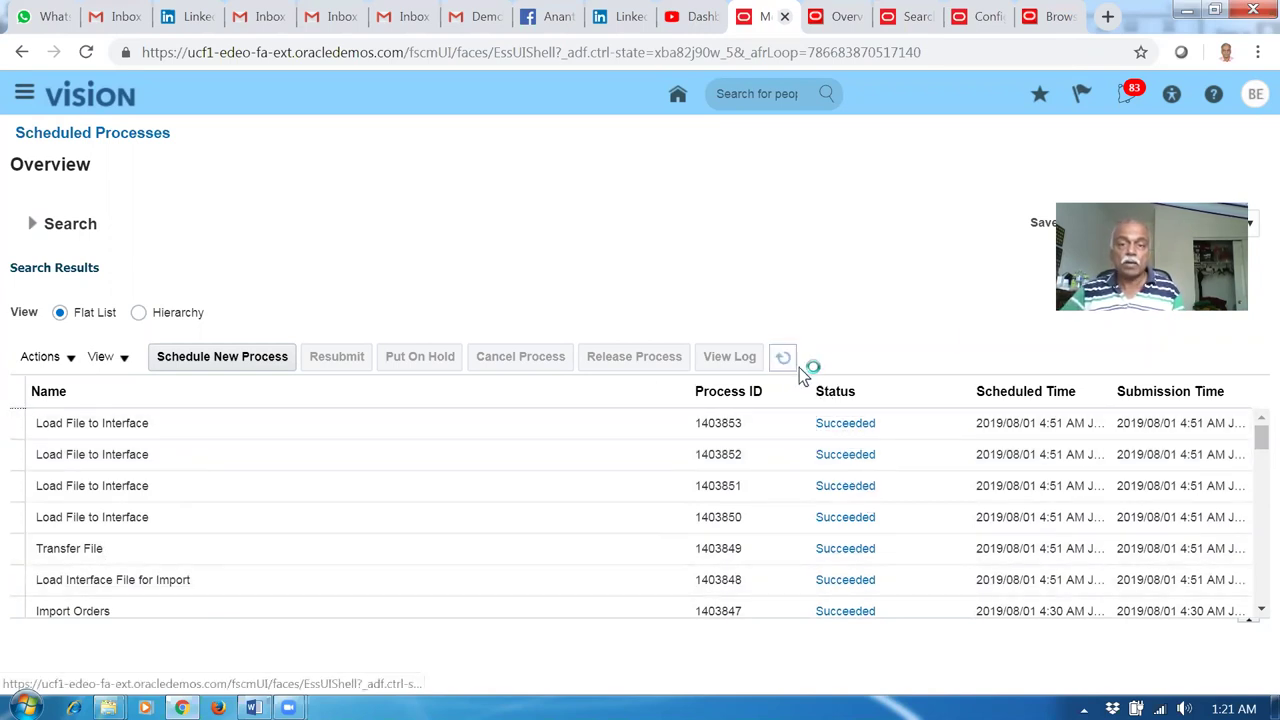
# Switch to the purchasing Overview browser page, reopen the work area under Procurement from the home page, and open the Import Orders task.
pyautogui.hotkey('ctrl', 'Tab')
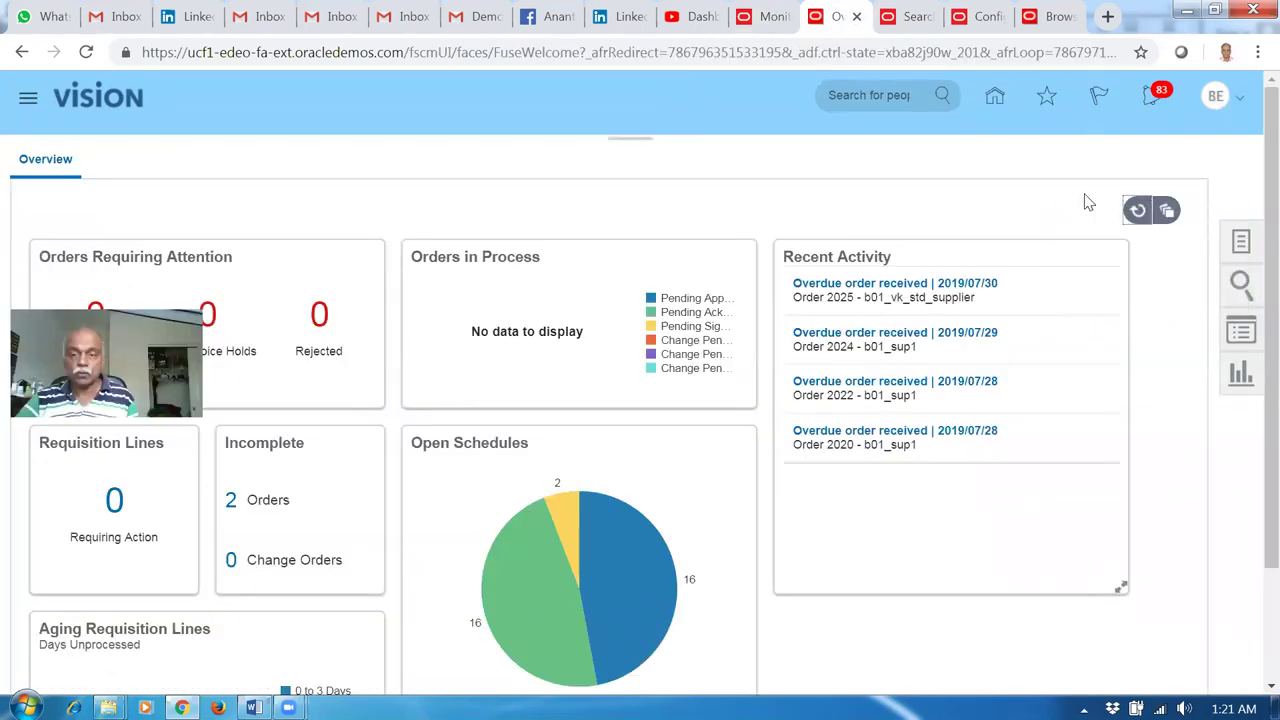
pyautogui.click(1241, 245)
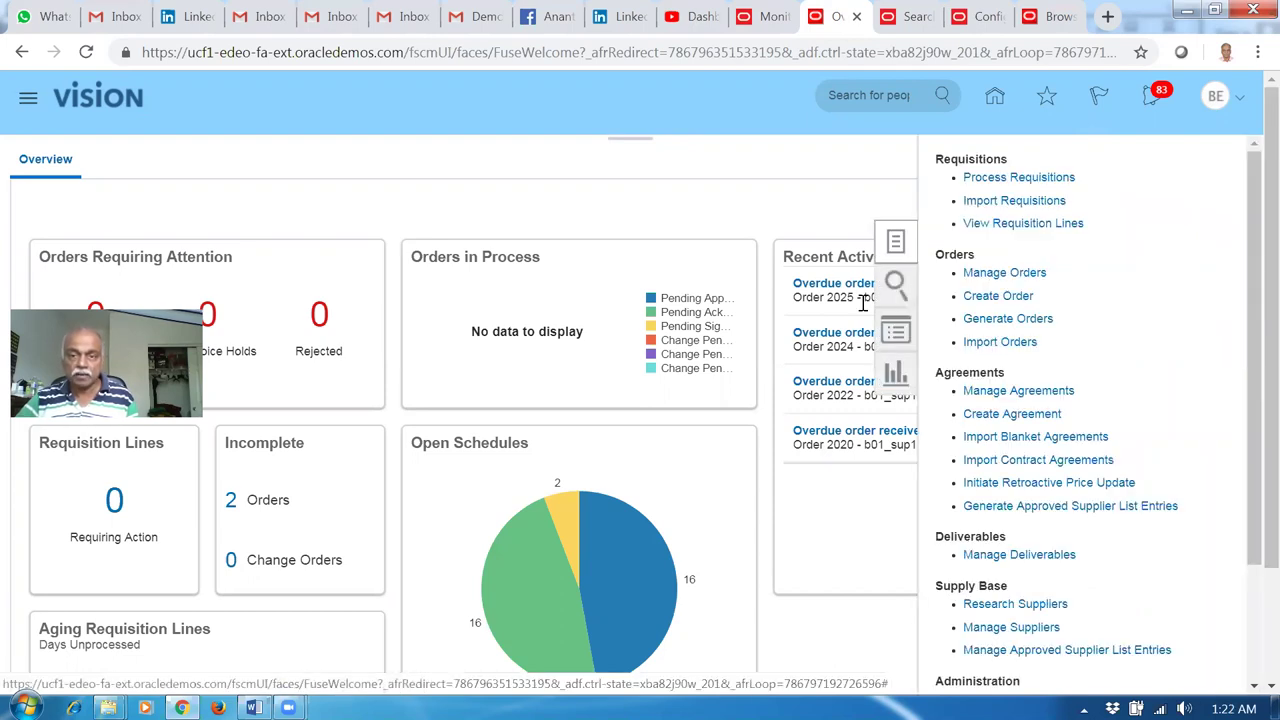
pyautogui.click(834, 260)
pyautogui.click(990, 106)
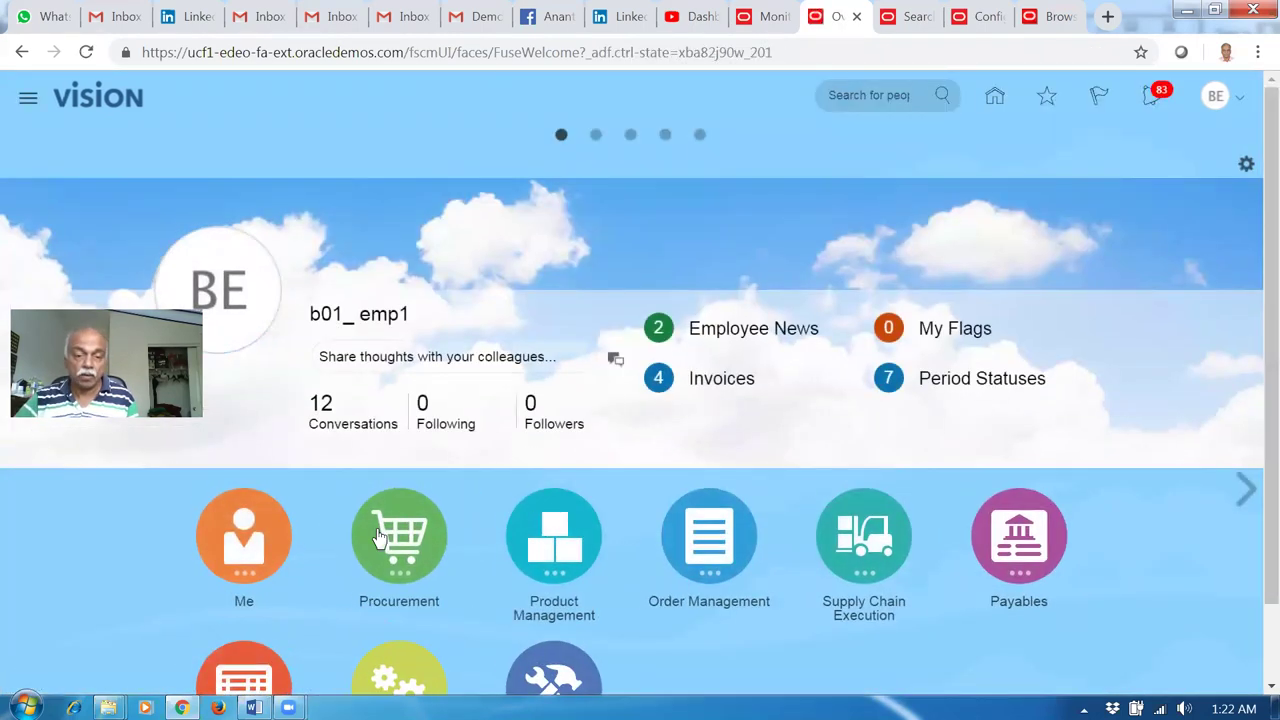
pyautogui.moveTo(390, 535)
pyautogui.click(513, 637)
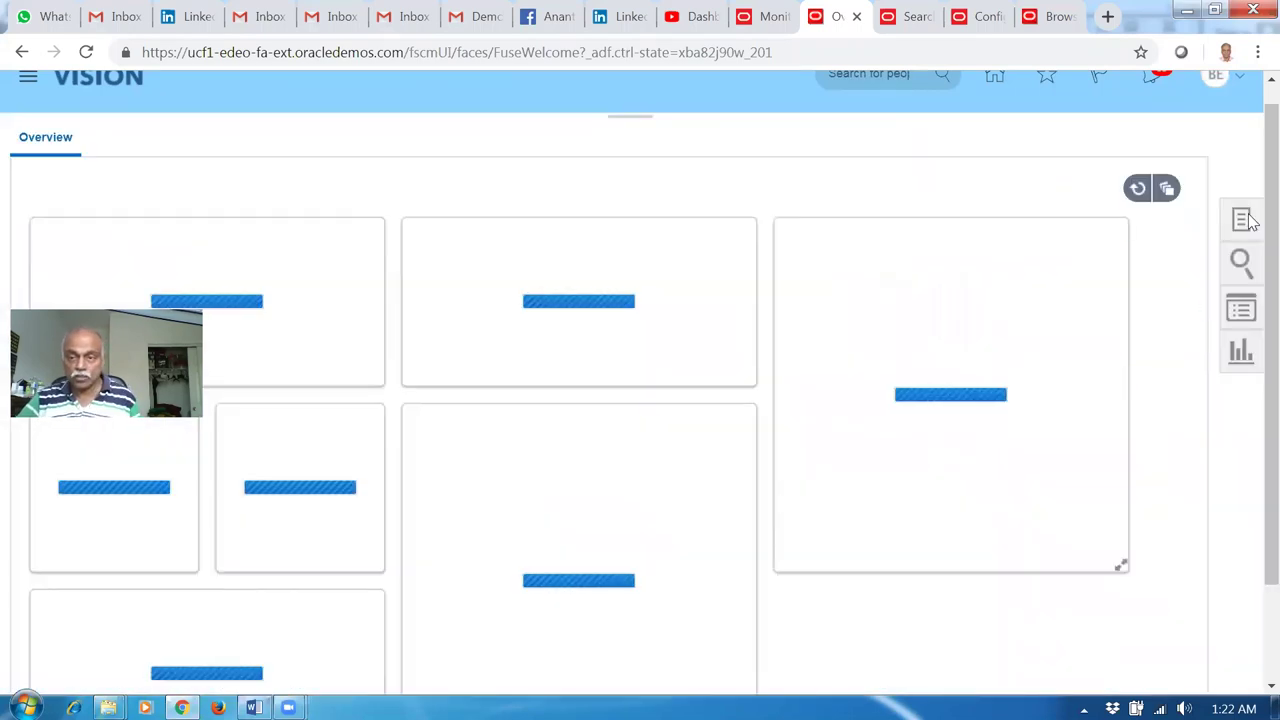
pyautogui.click(1241, 222)
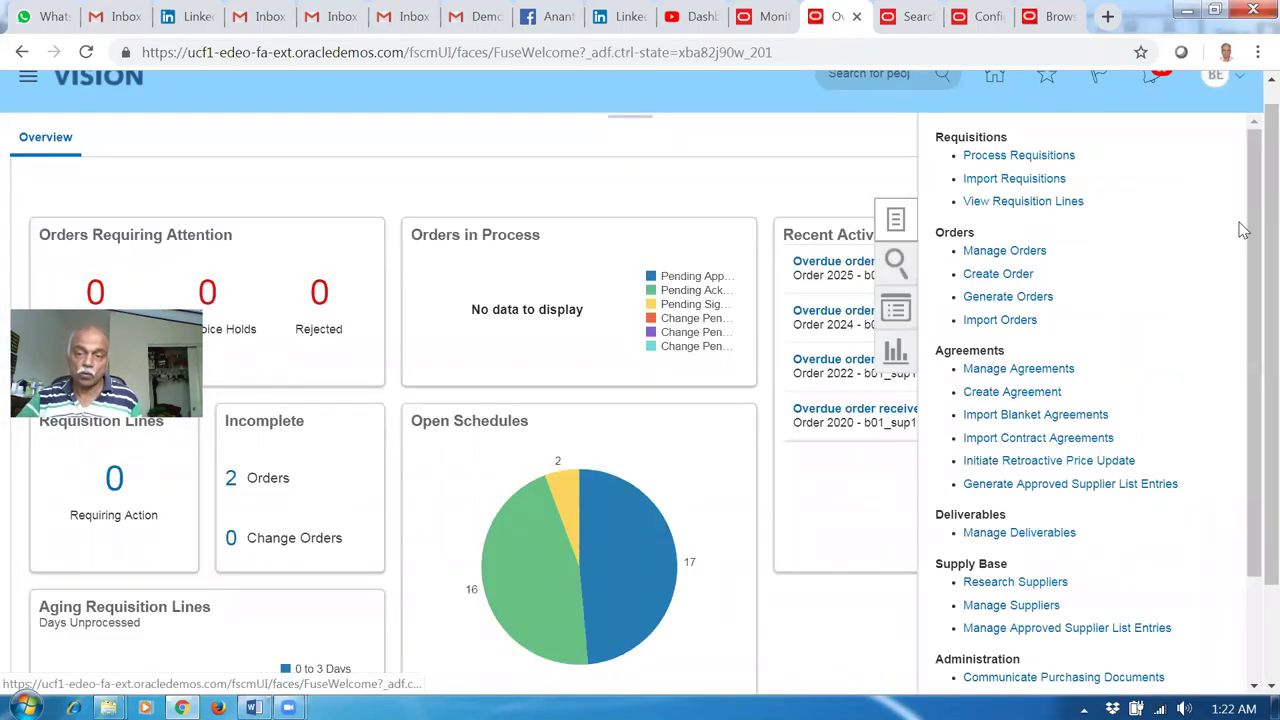
pyautogui.click(990, 321)
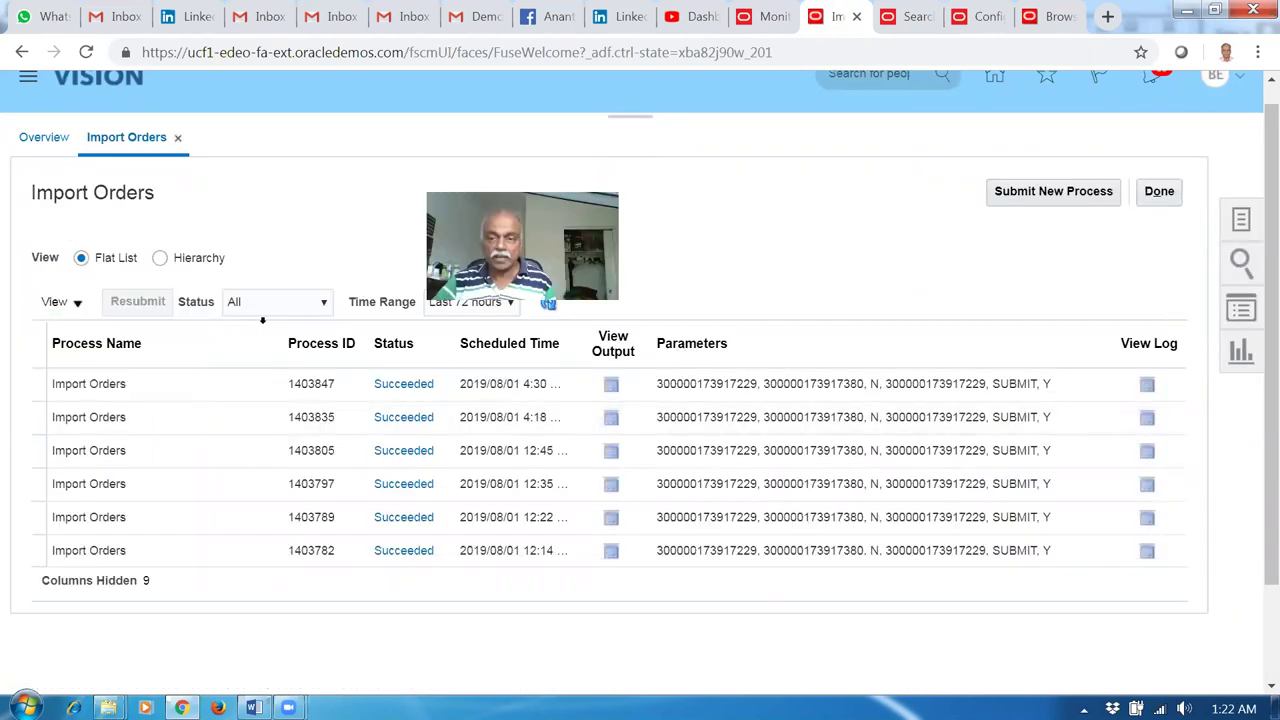
# Start a new Import Orders process with procurement BU b01_business_unit, the employee as default buyer, and approval action Submit for Approval.
pyautogui.click(1057, 197)
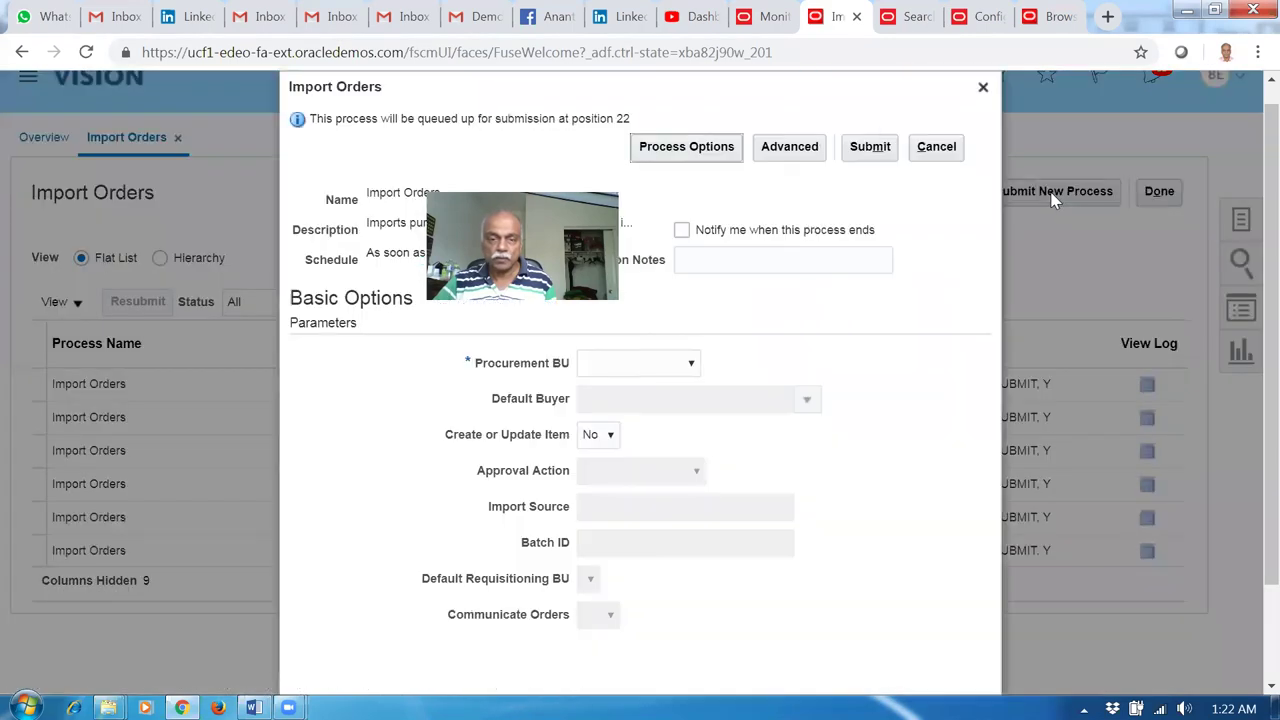
pyautogui.click(645, 363)
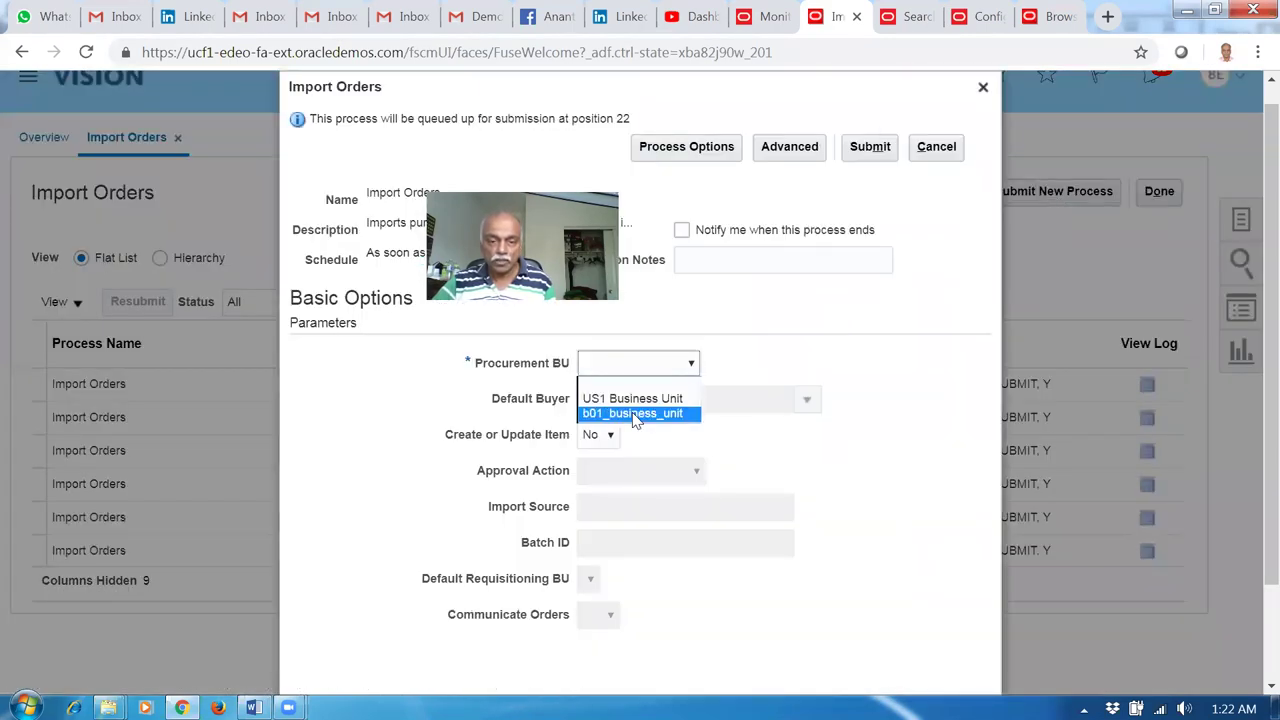
pyautogui.click(640, 408)
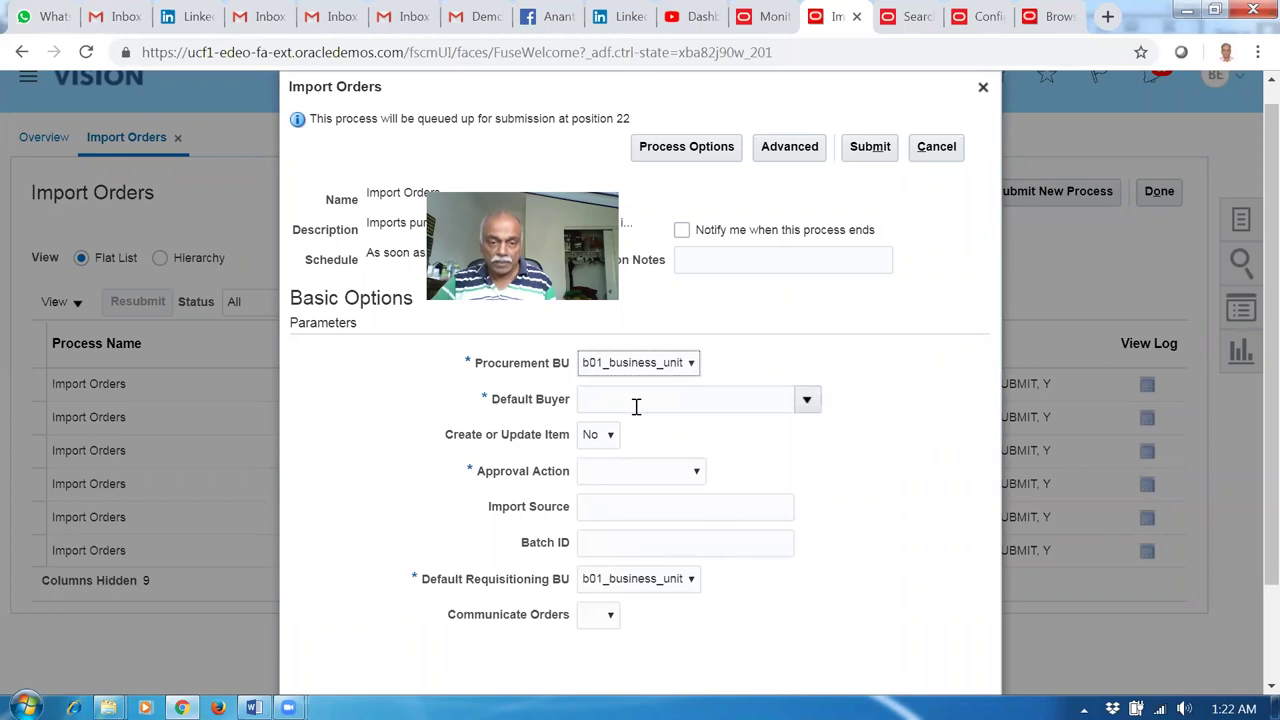
pyautogui.click(636, 404)
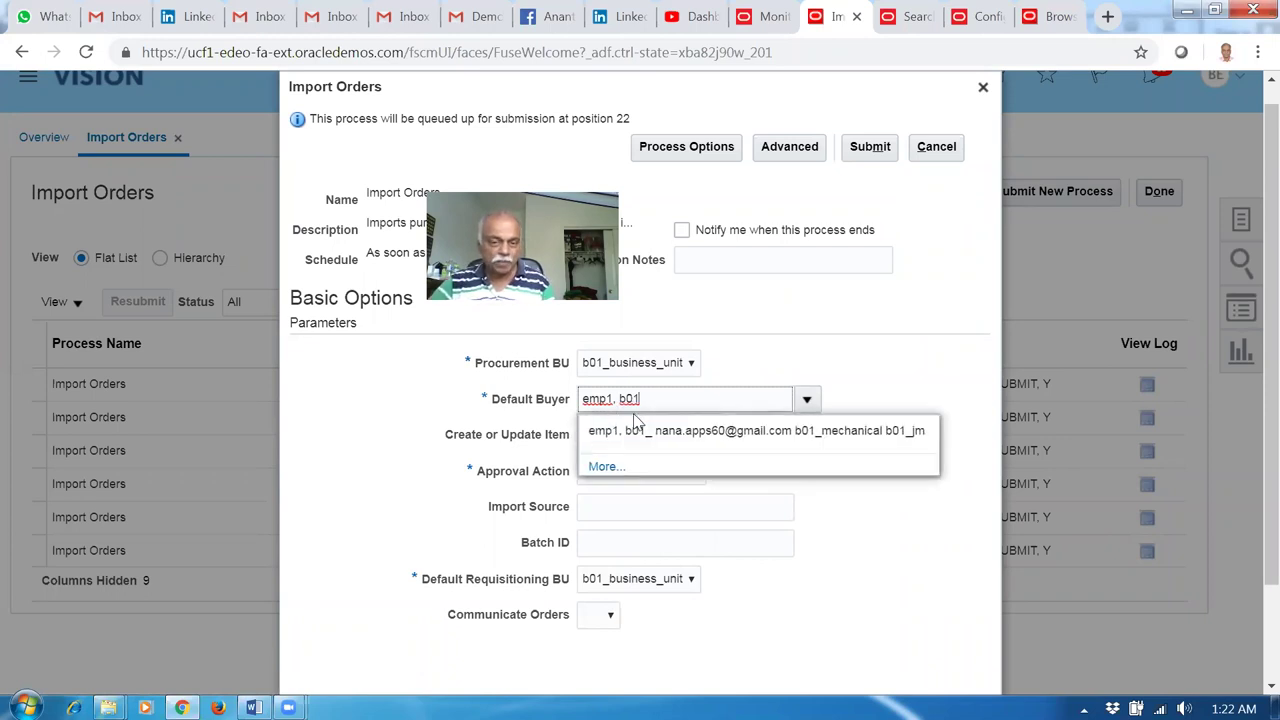
pyautogui.click(652, 440)
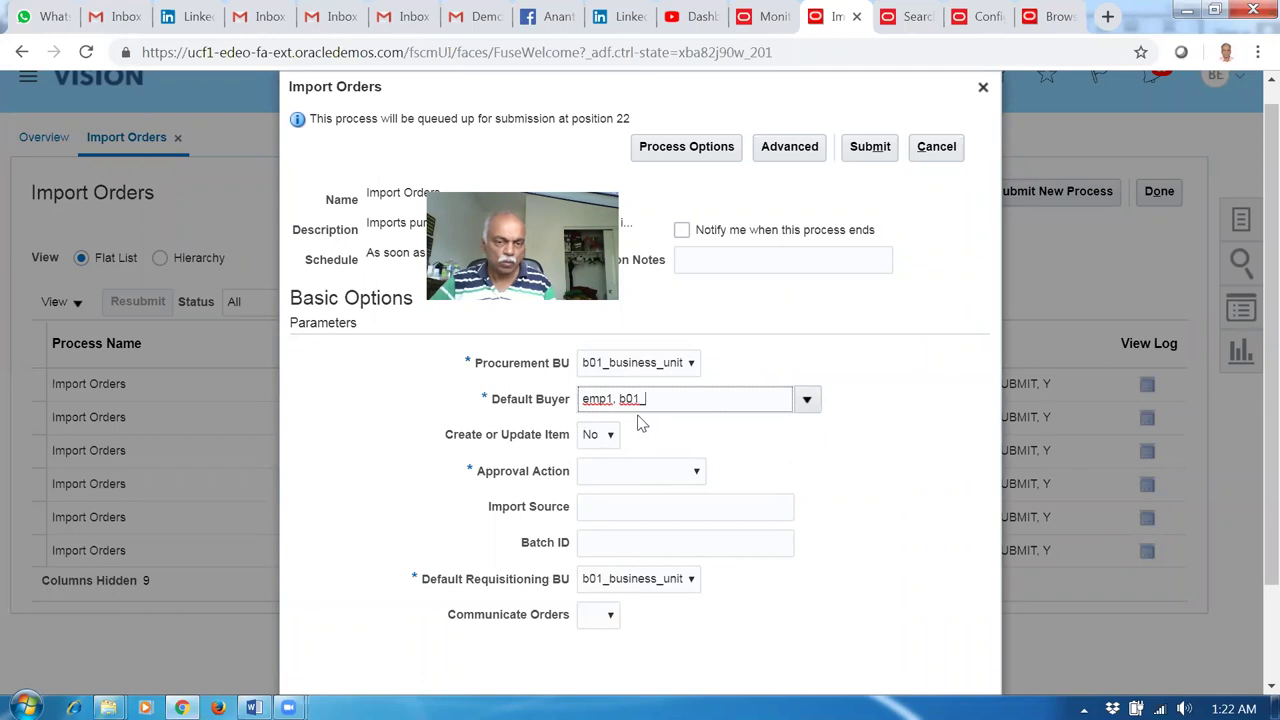
pyautogui.click(628, 477)
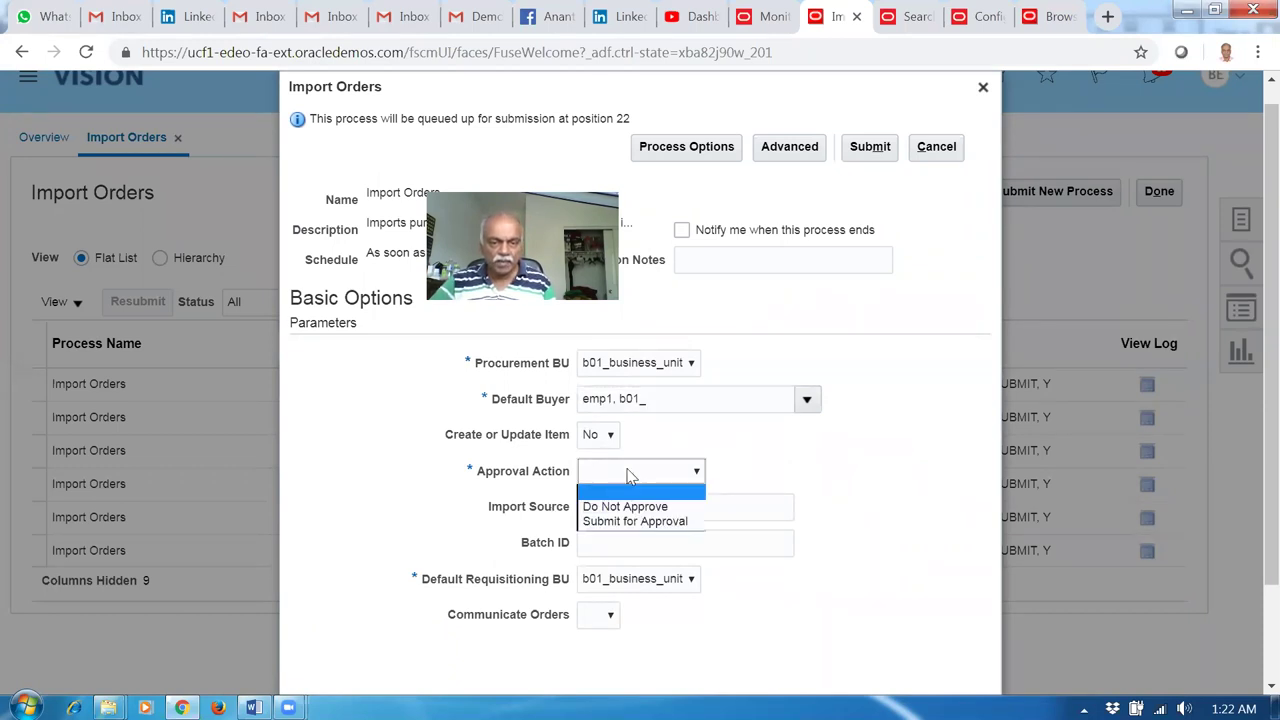
pyautogui.click(642, 524)
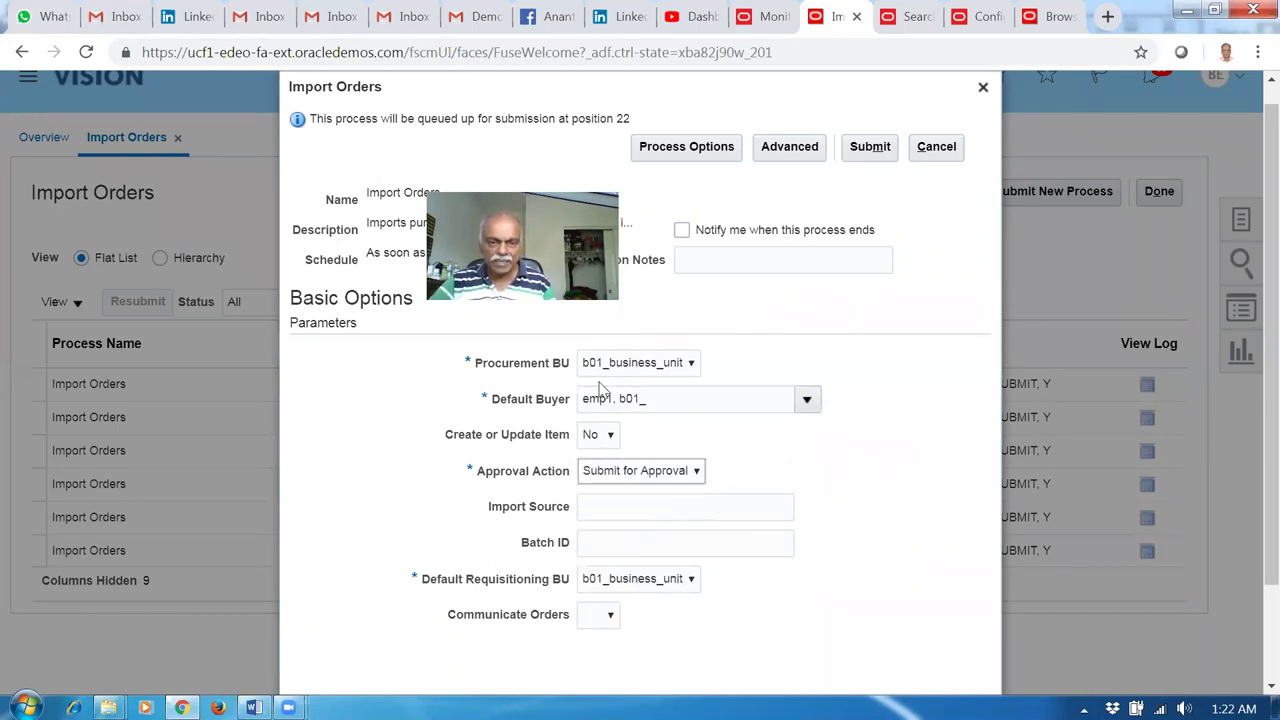
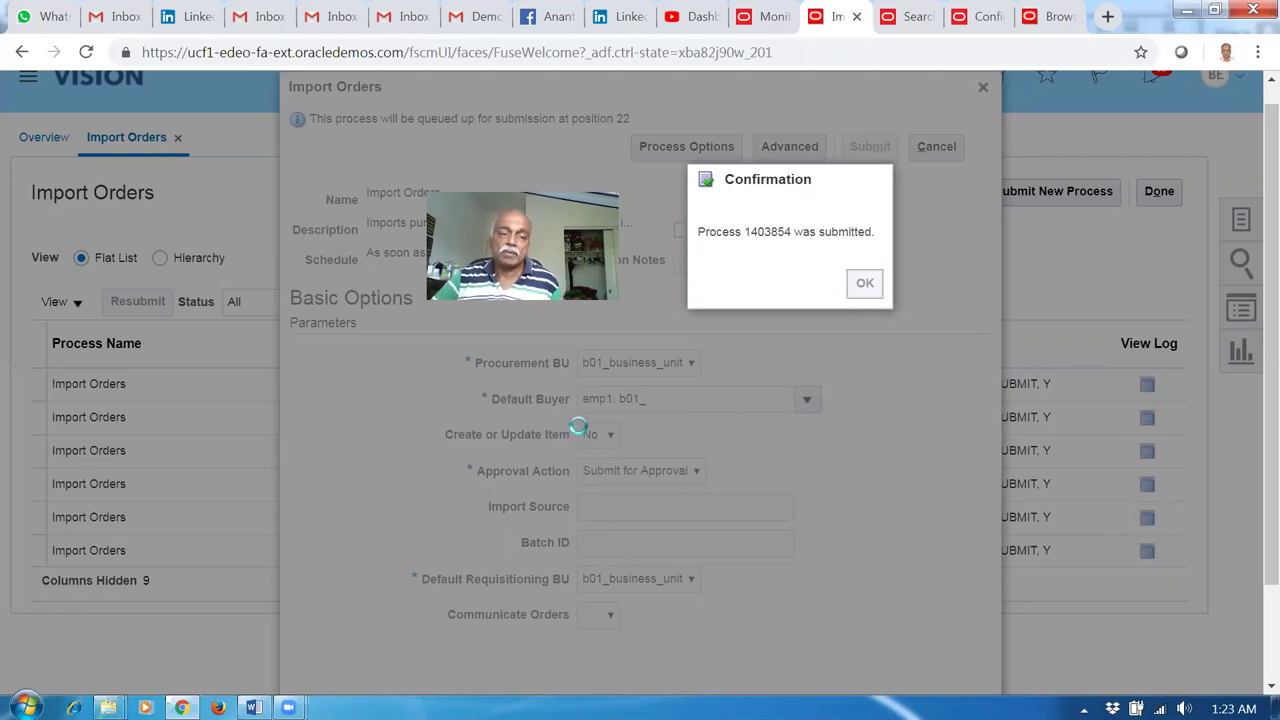
# Dismiss the submission confirmation and refresh the Import Orders process list to check the new process.
pyautogui.press('Return')
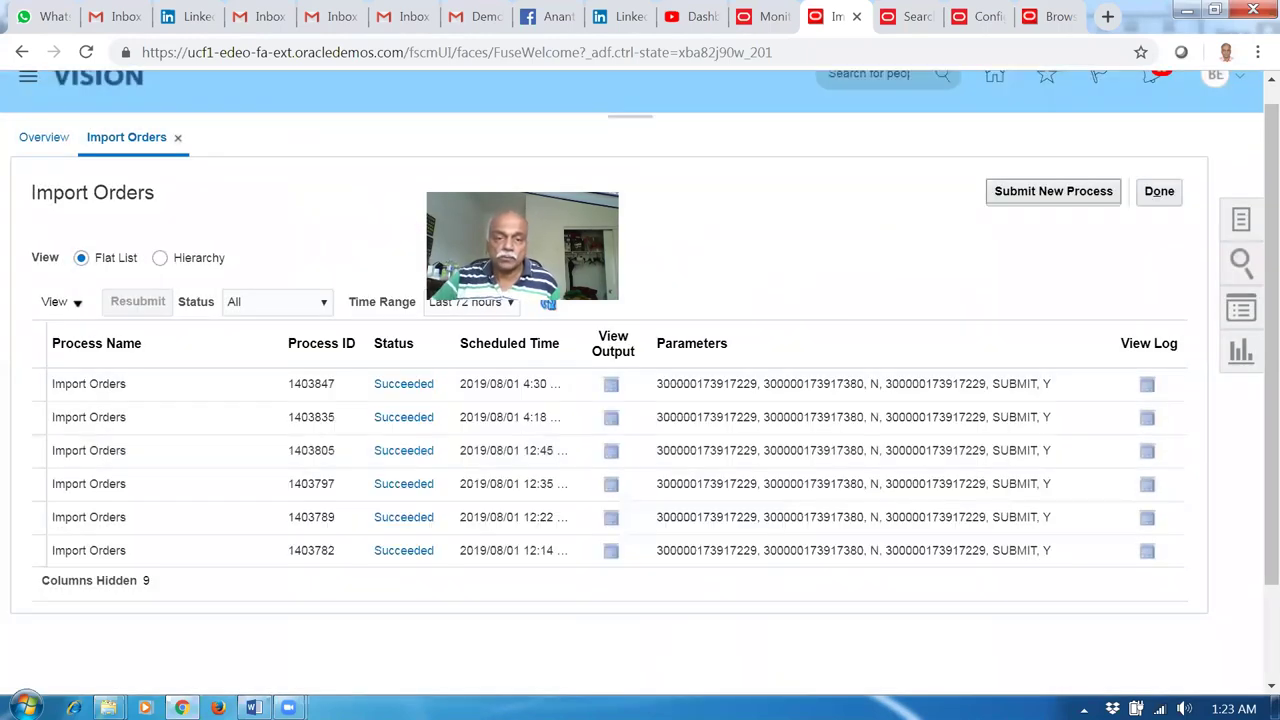
pyautogui.click(552, 303)
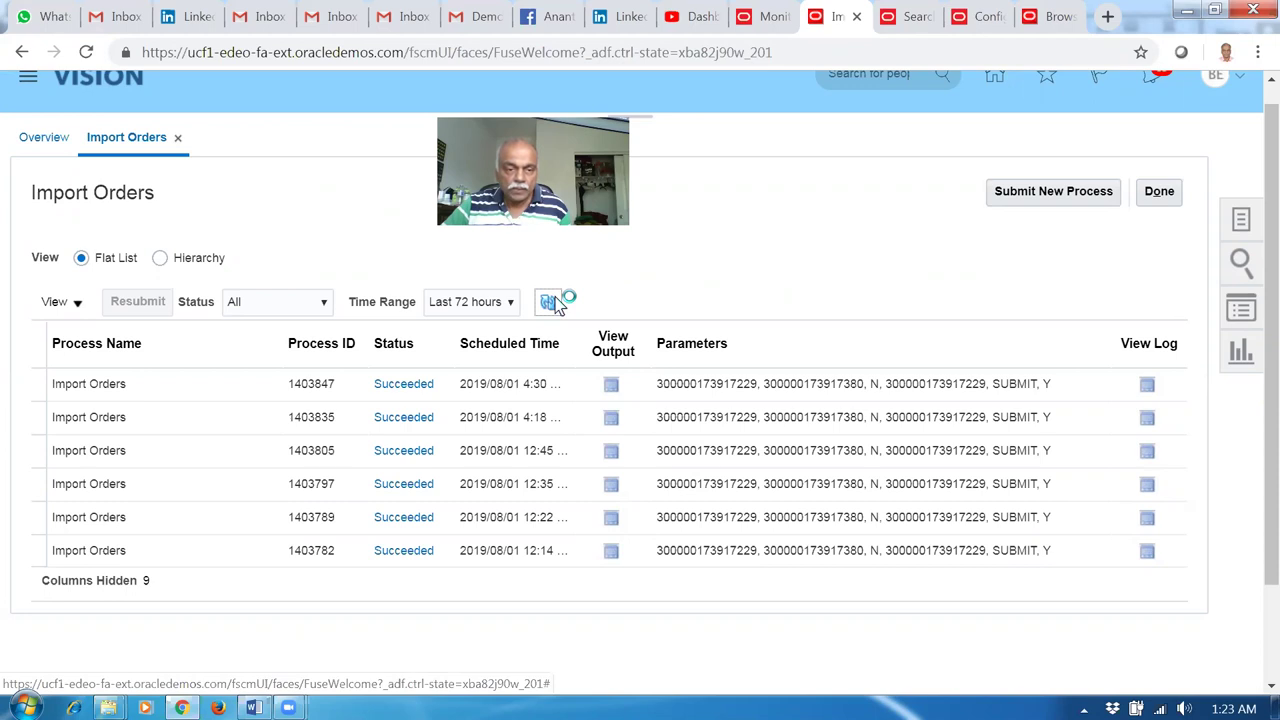
pyautogui.click(552, 303)
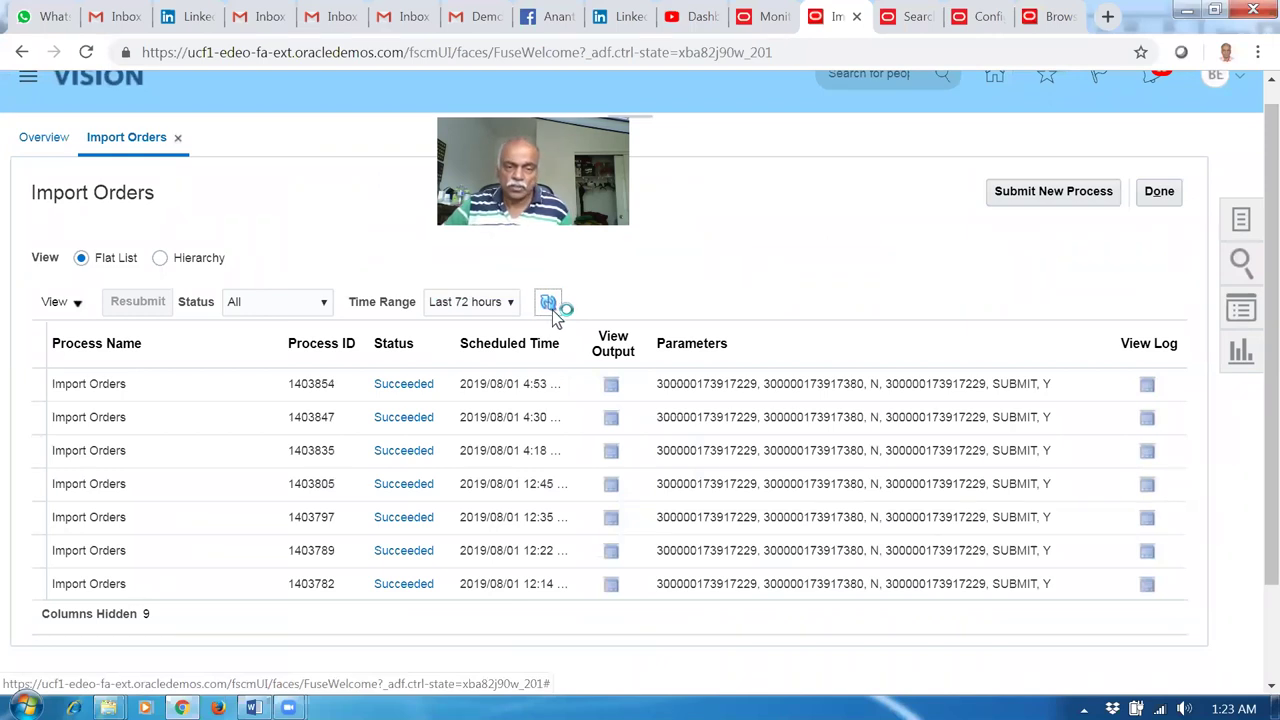
pyautogui.click(611, 384)
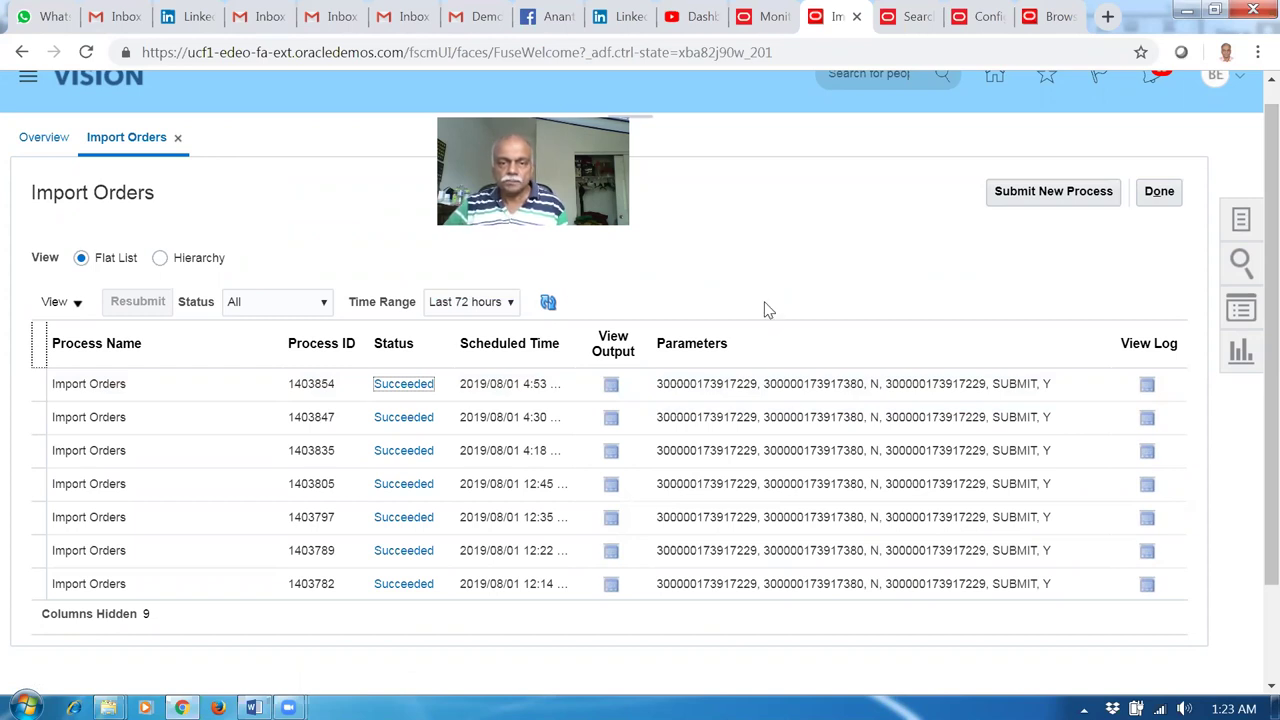
pyautogui.click(919, 22)
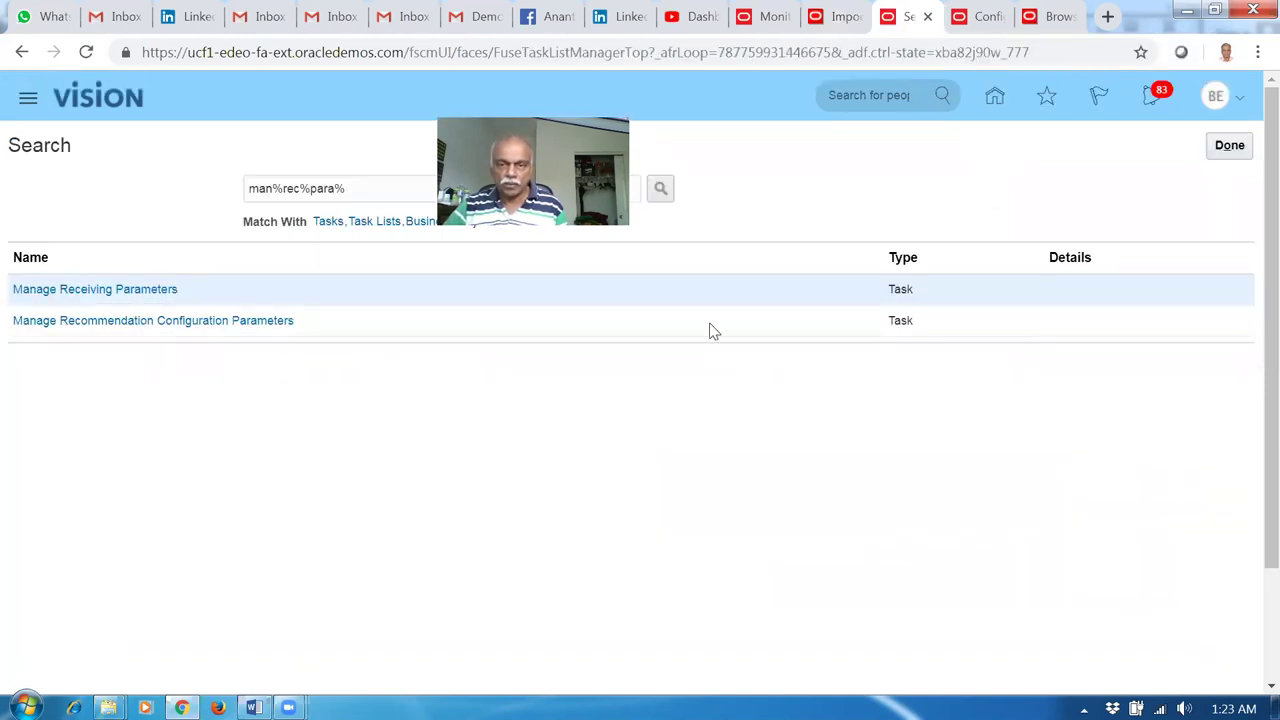
pyautogui.click(838, 22)
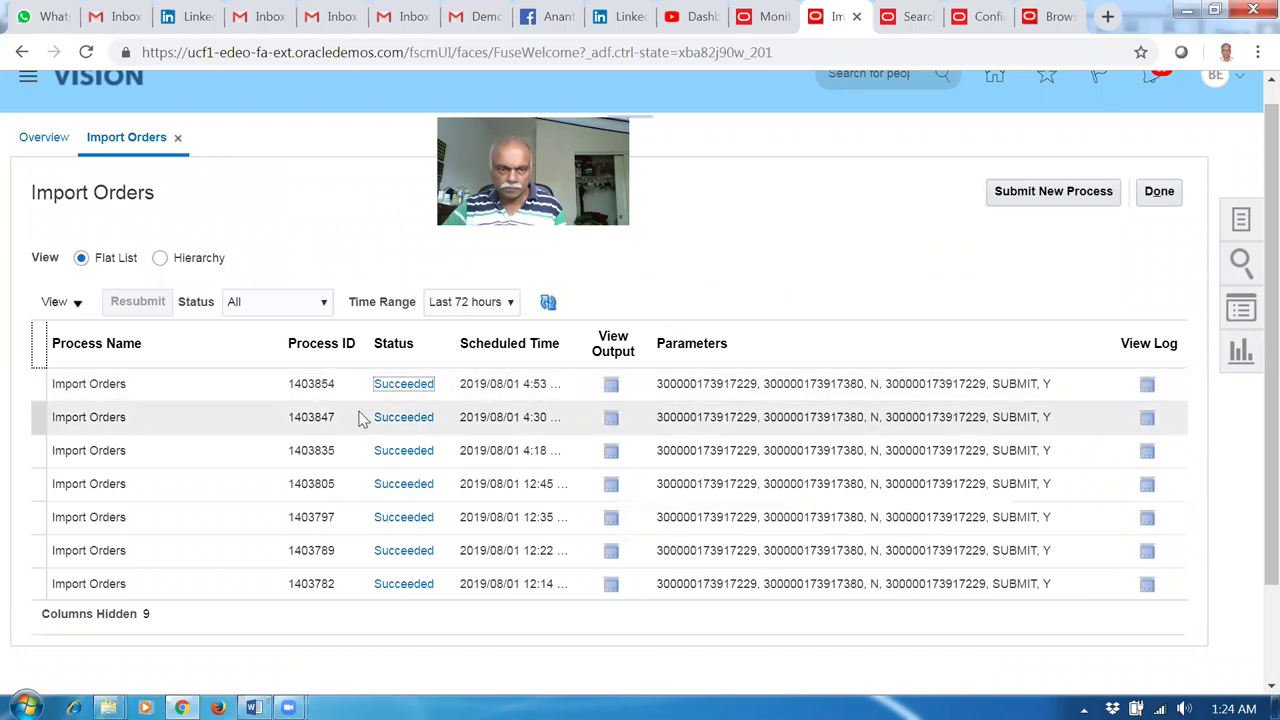
# Open the output of the newest Import Orders process, save its file as the text document 1403854, and close the output window.
pyautogui.click(612, 386)
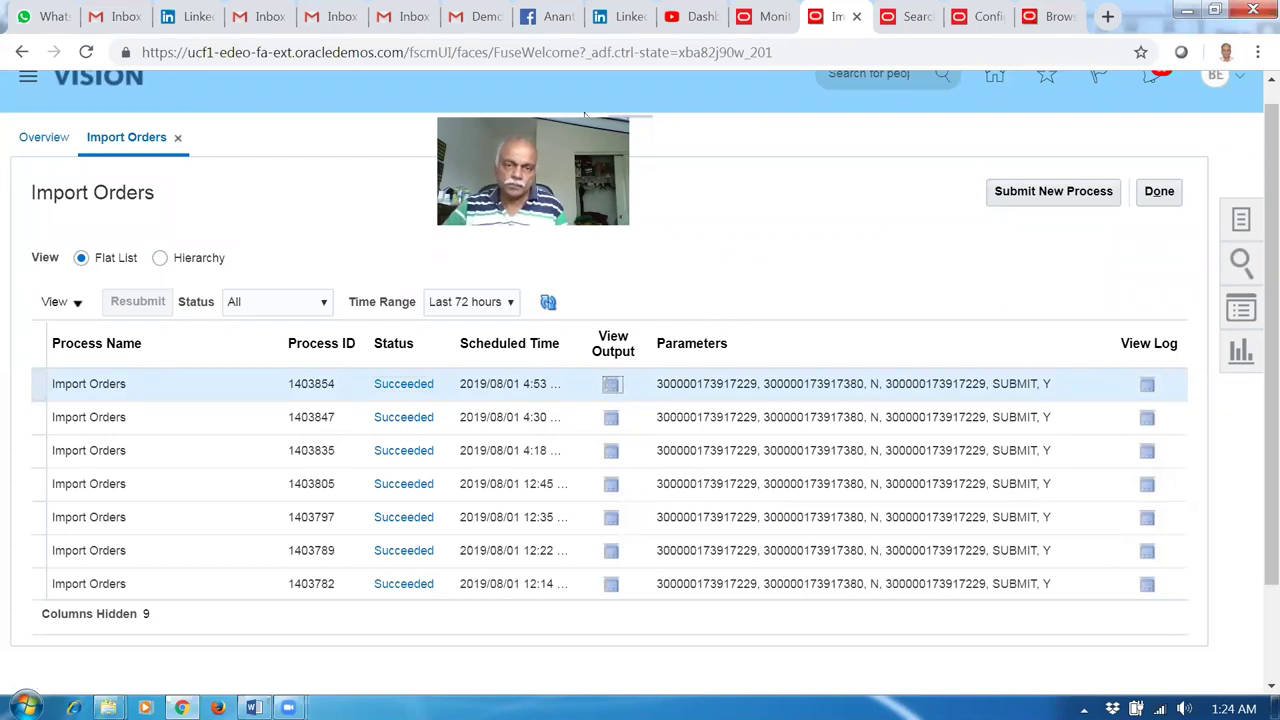
pyautogui.moveTo(586, 116); pyautogui.dragTo(597, 63)
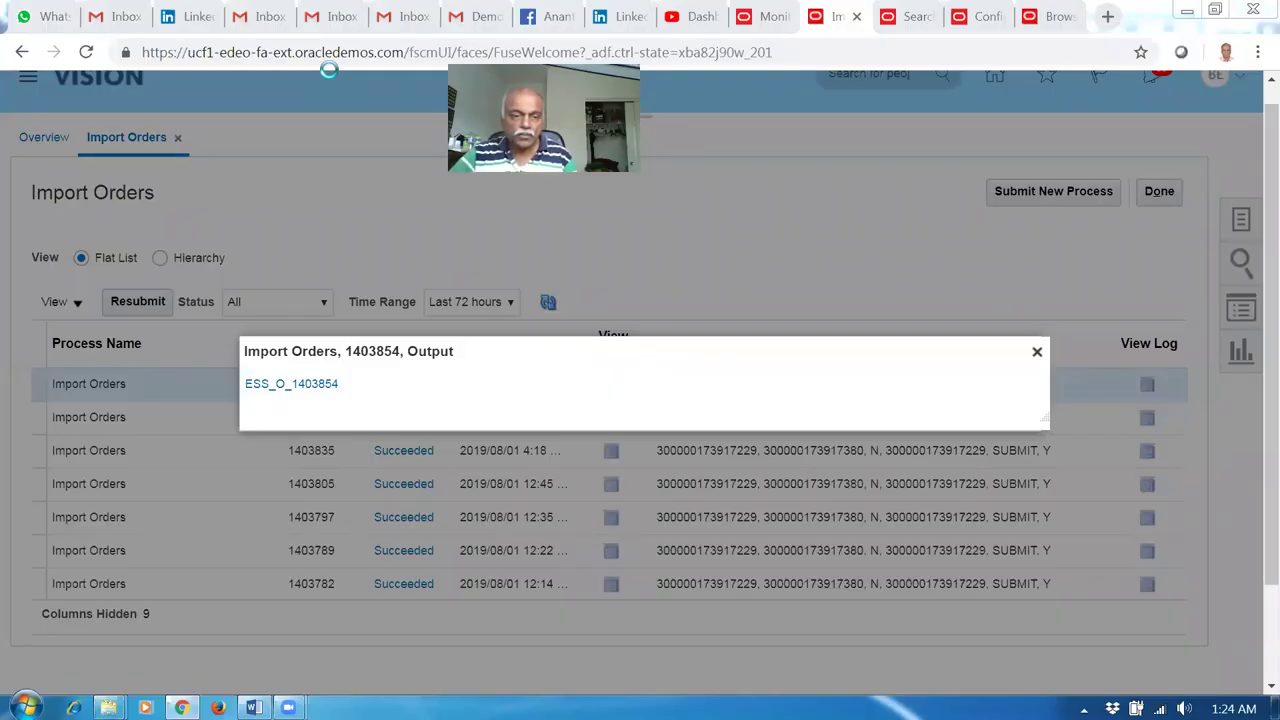
pyautogui.click(294, 385)
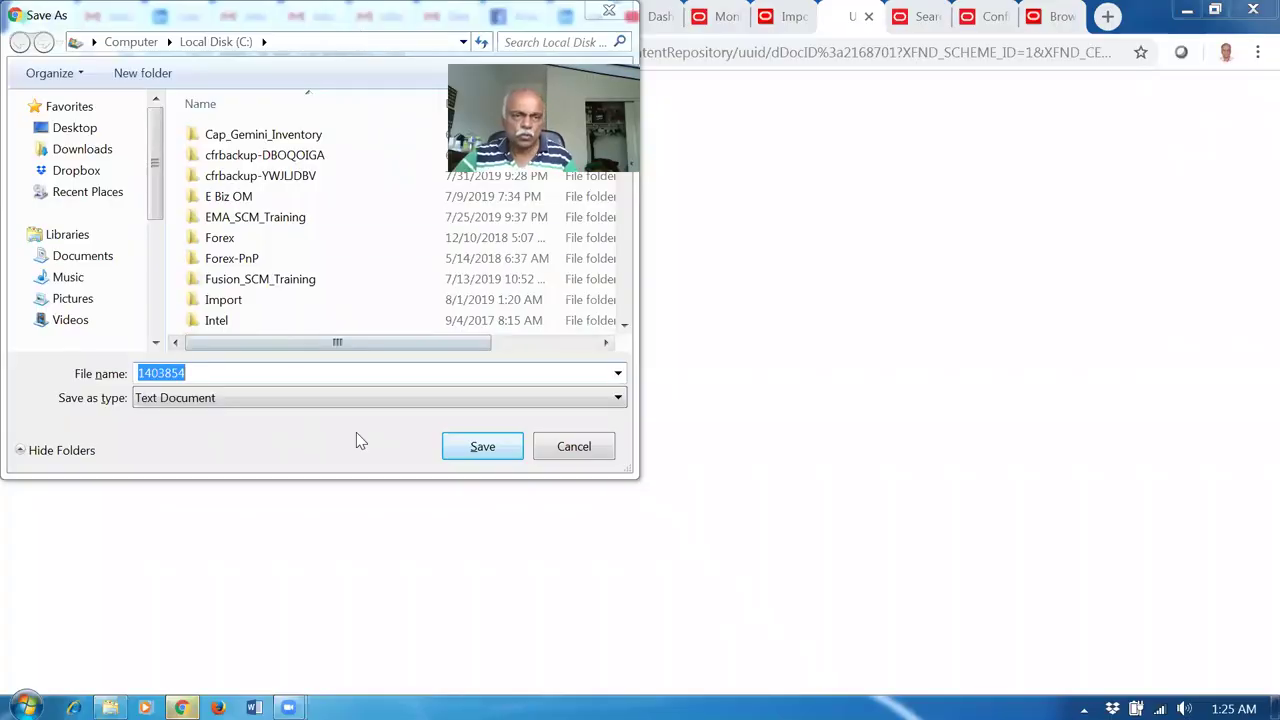
pyautogui.click(482, 446)
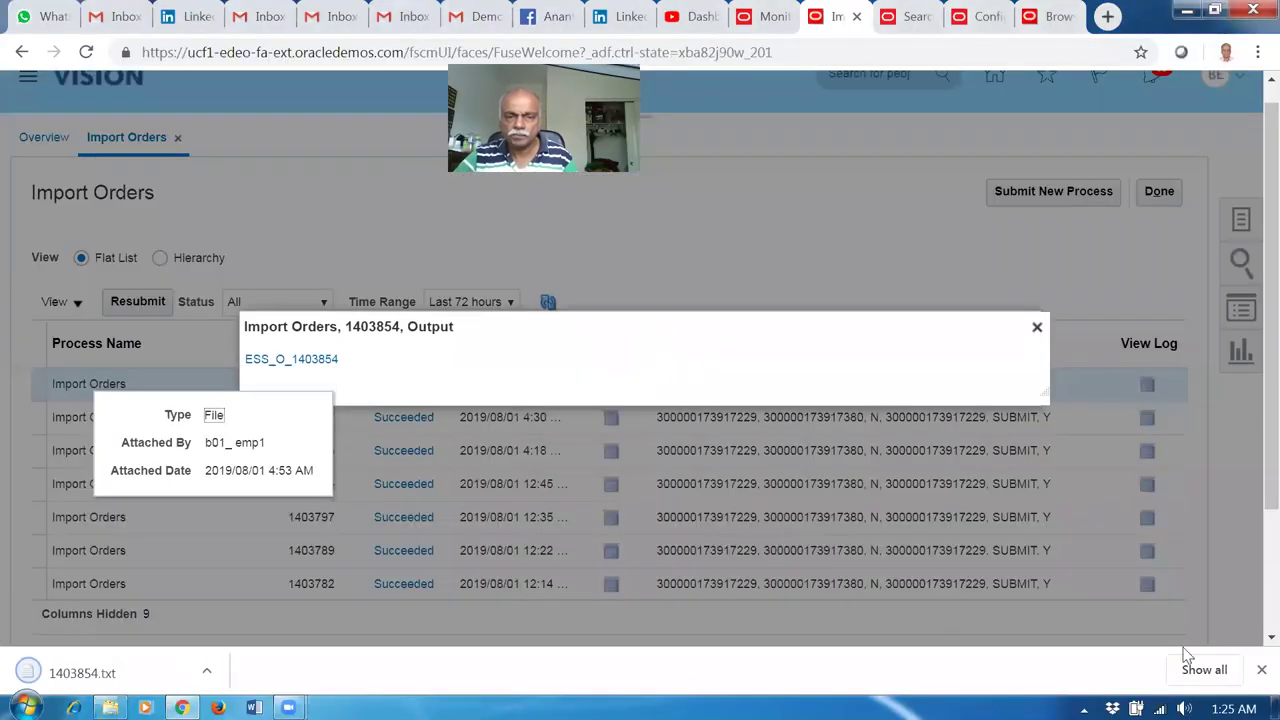
pyautogui.click(1037, 327)
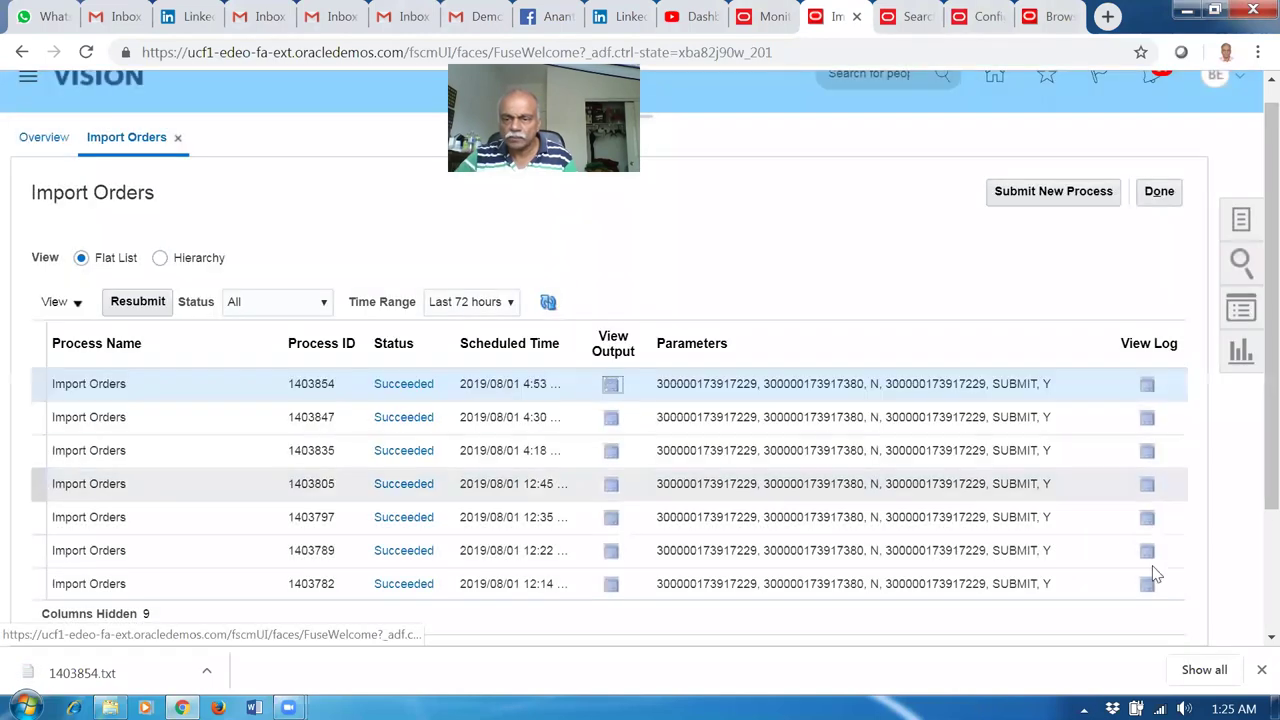
# Open the downloaded 1403854.txt from the full downloads list, copy all of its text, and close Notepad.
pyautogui.click(1204, 670)
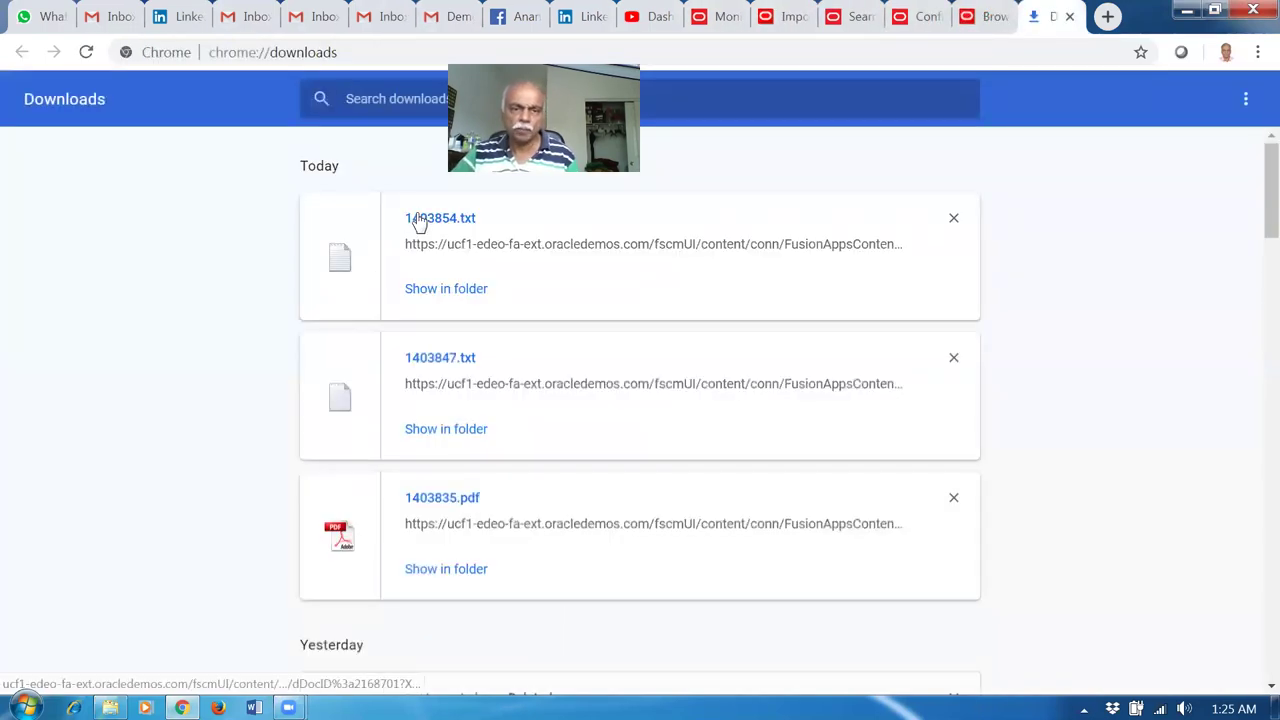
pyautogui.click(418, 222)
pyautogui.moveTo(428, 376); pyautogui.dragTo(436, 380)
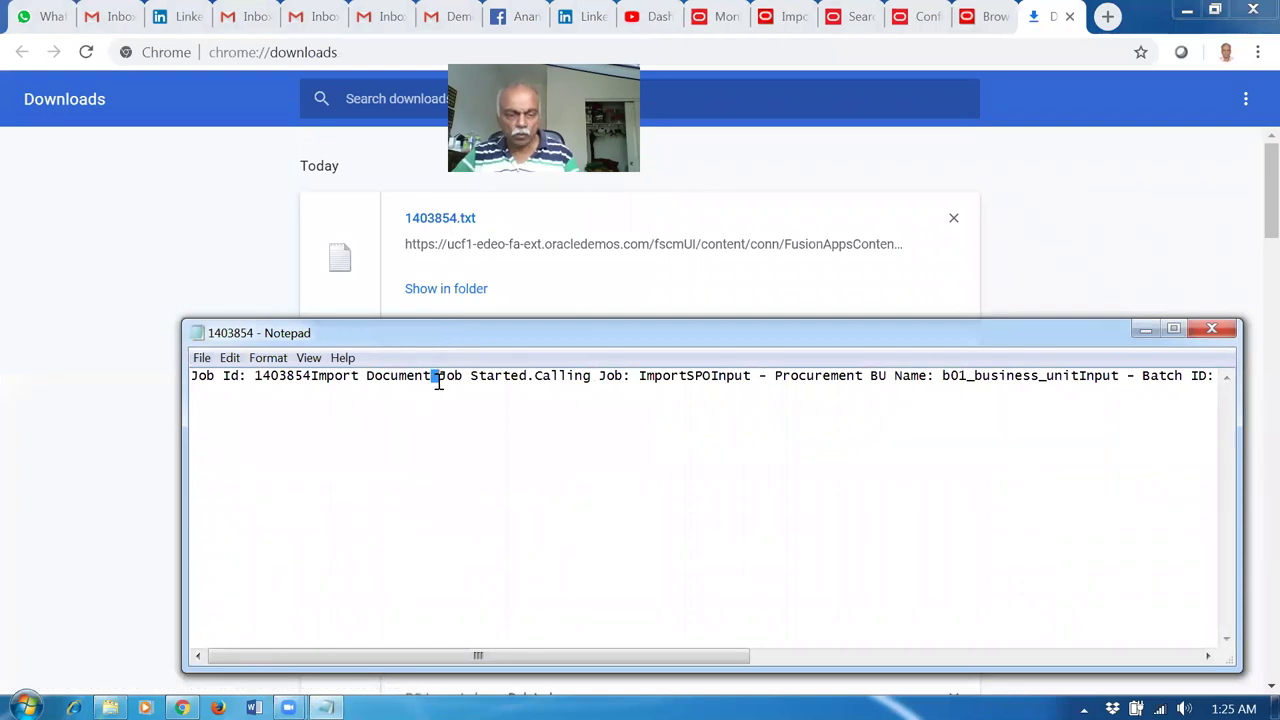
pyautogui.hotkey('ctrl', 'a')
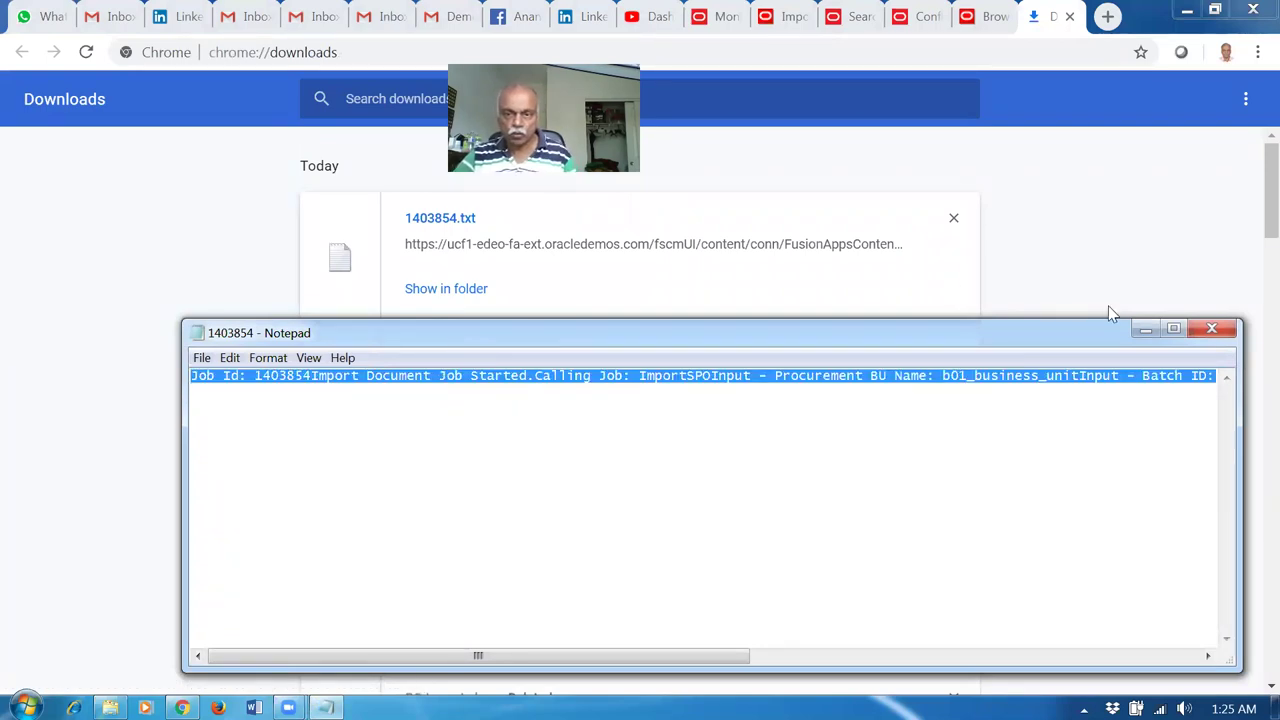
pyautogui.click(1205, 328)
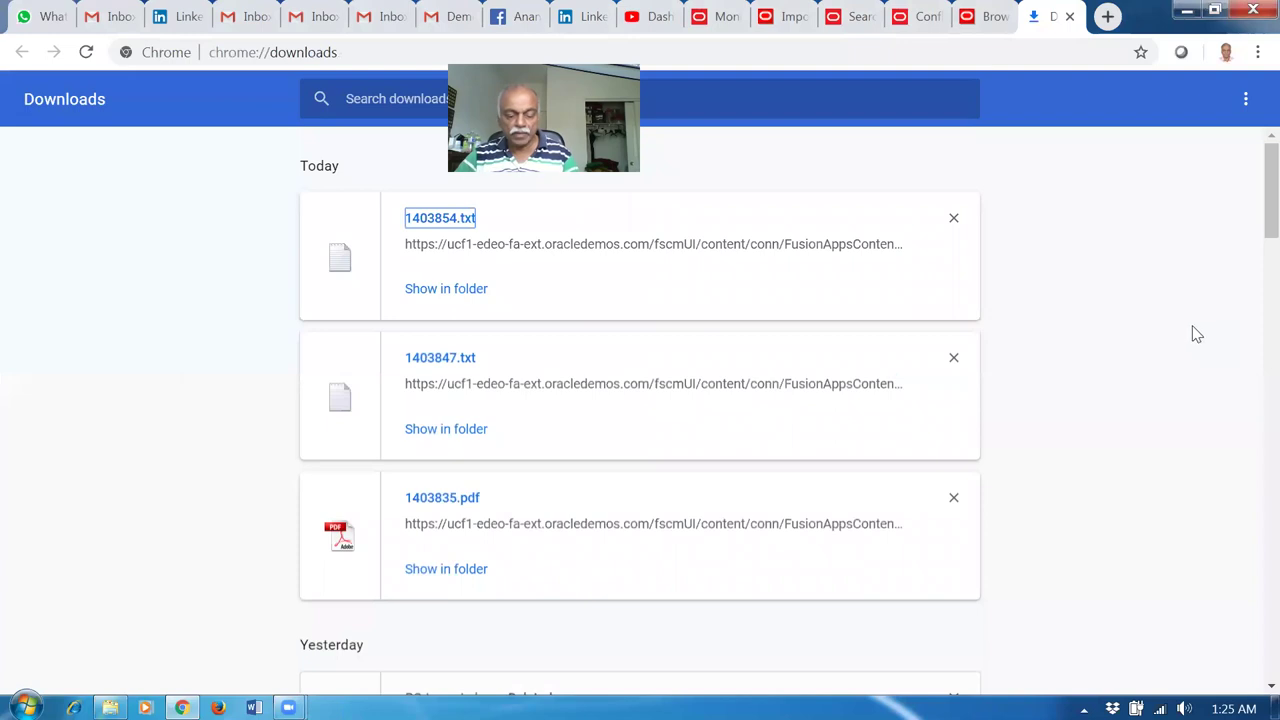
# Show the desktop, start Word with a blank document, and paste the copied job output into it.
pyautogui.press('super+d')
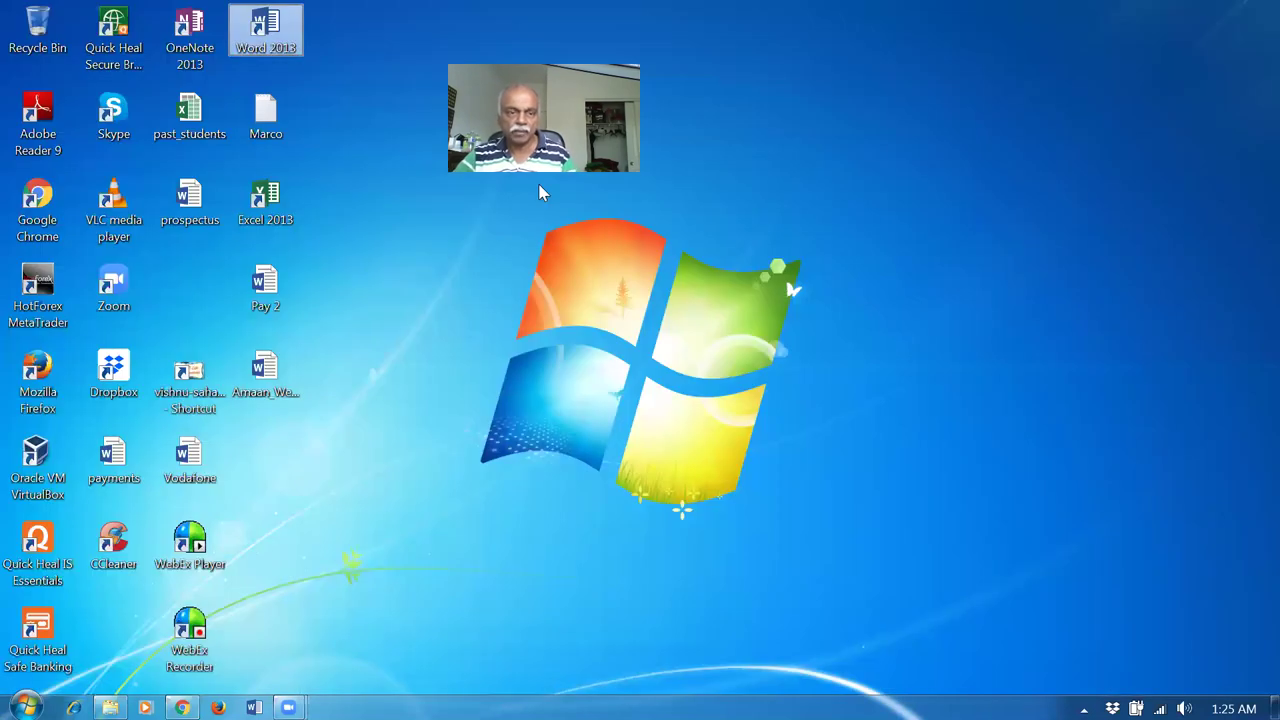
pyautogui.click(417, 214)
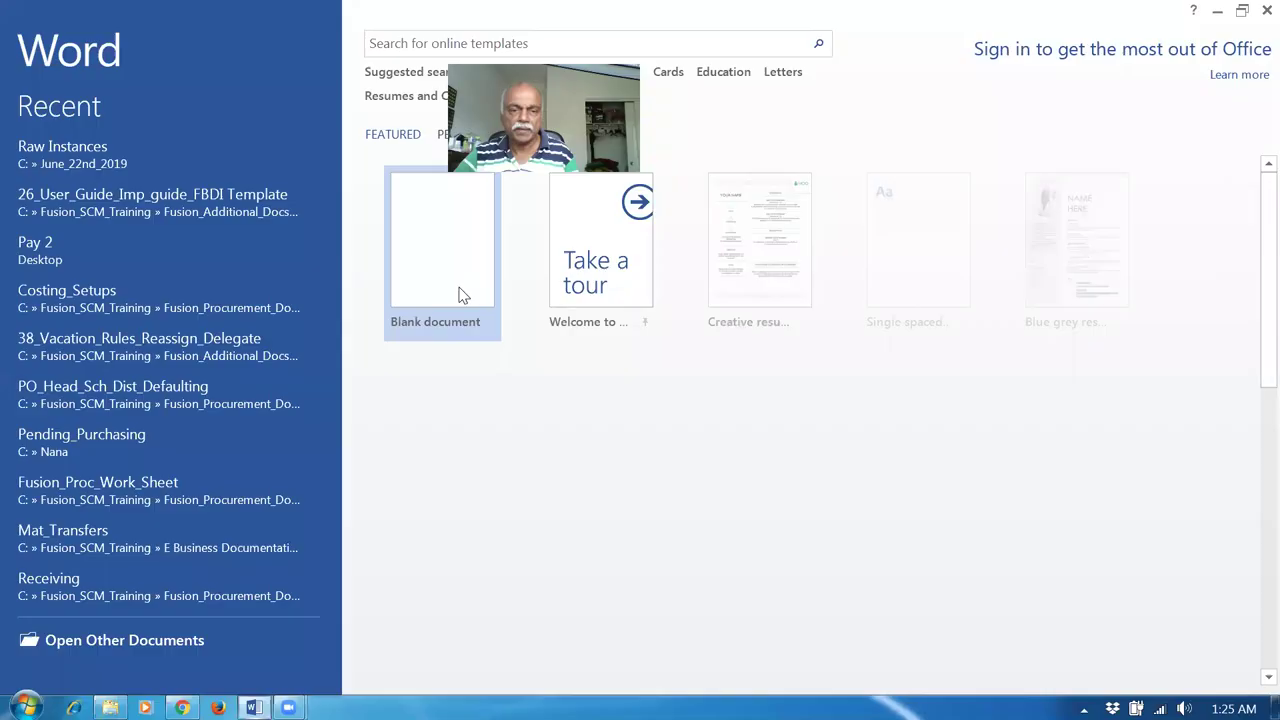
pyautogui.click(462, 294)
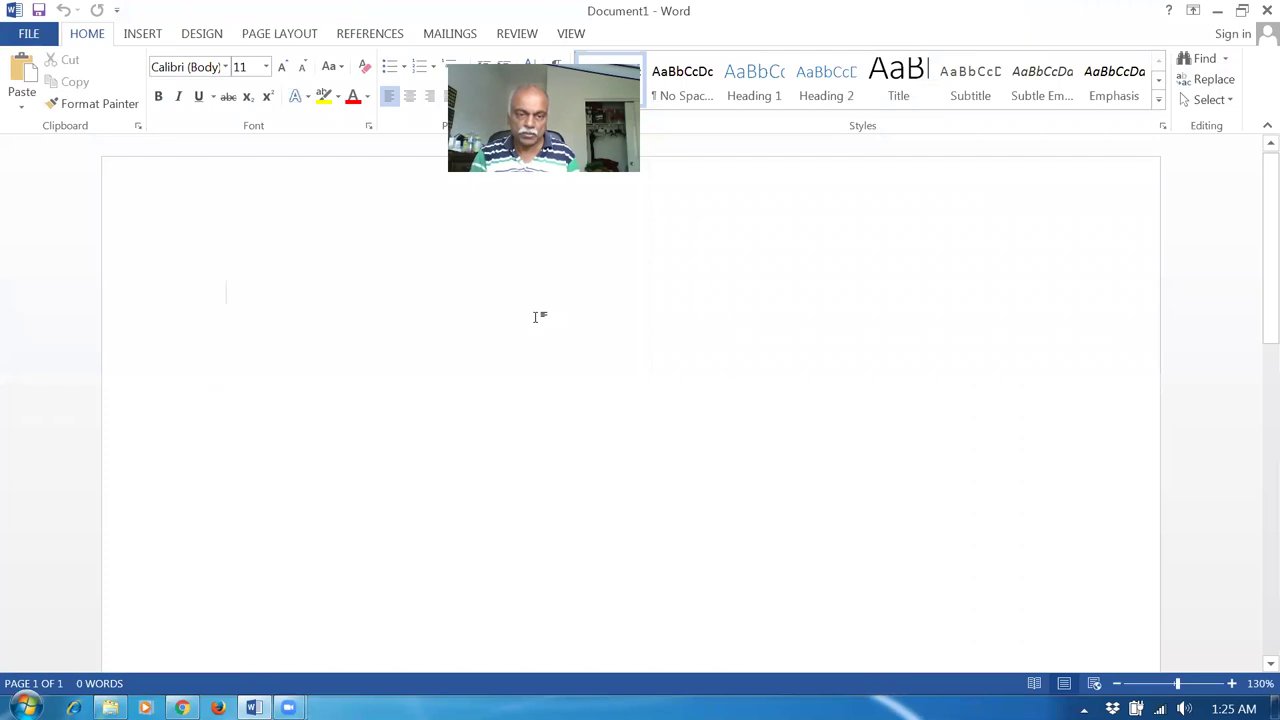
pyautogui.write('Job Id: 1403854 Import Document Job Started. Calling Job: ImportSPO  Input - Procurement BU Name: b01_business_unit Input - Batch ID: null ********** Purchase Orders Imported Successfully ********** 2027  Import Document Job Finished. Status: S')
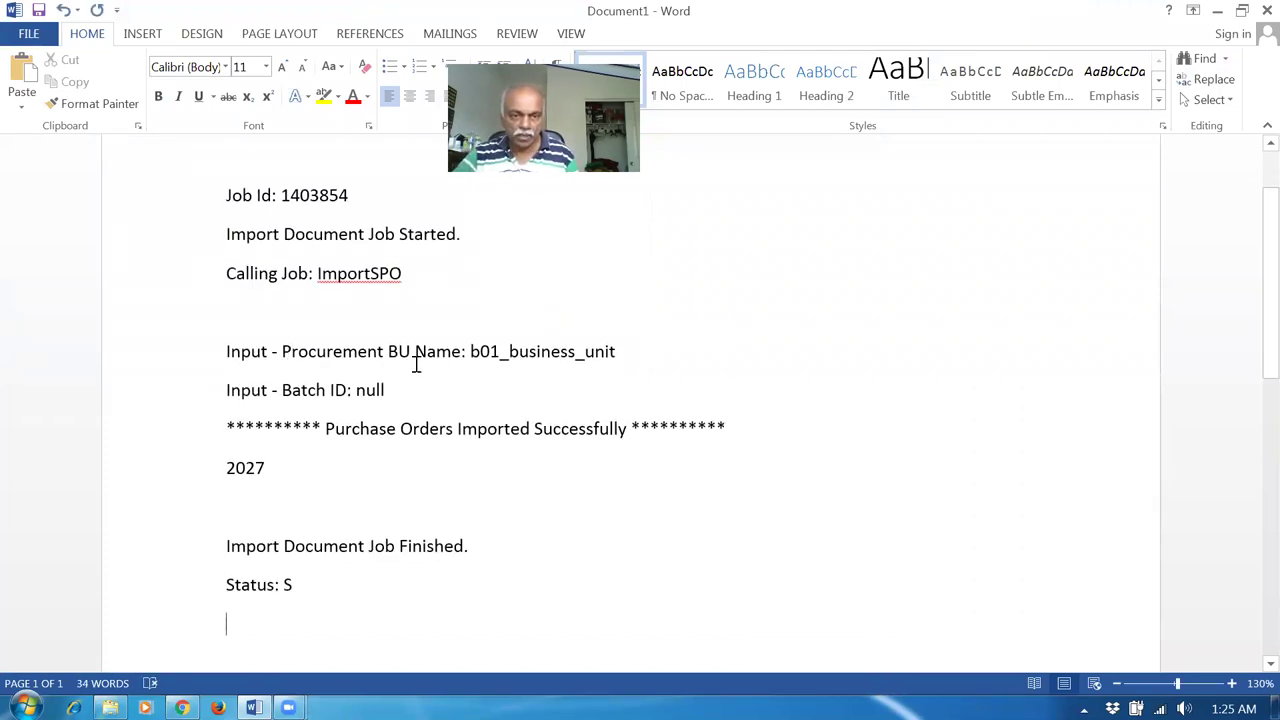
# Review the import message and the final status line in the pasted output, and close the Word document without saving.
pyautogui.click(381, 430)
pyautogui.moveTo(381, 430); pyautogui.dragTo(603, 429)
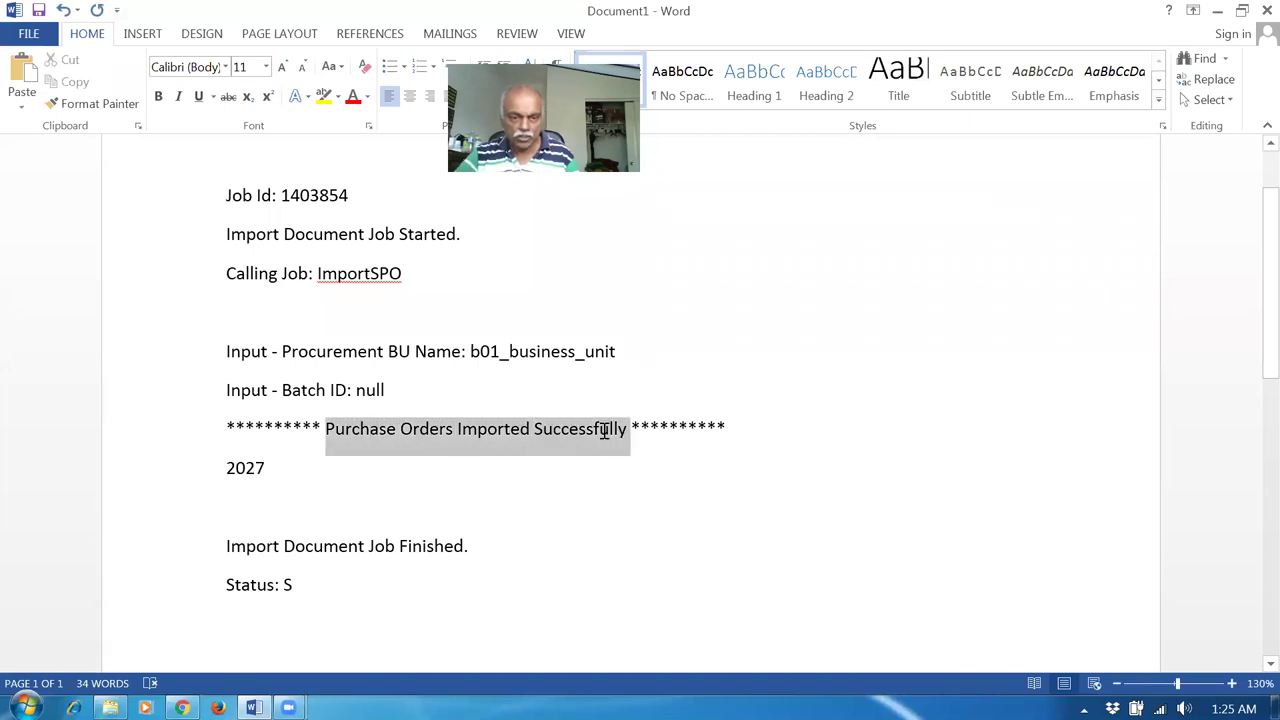
pyautogui.click(475, 538)
pyautogui.moveTo(283, 586); pyautogui.dragTo(297, 586)
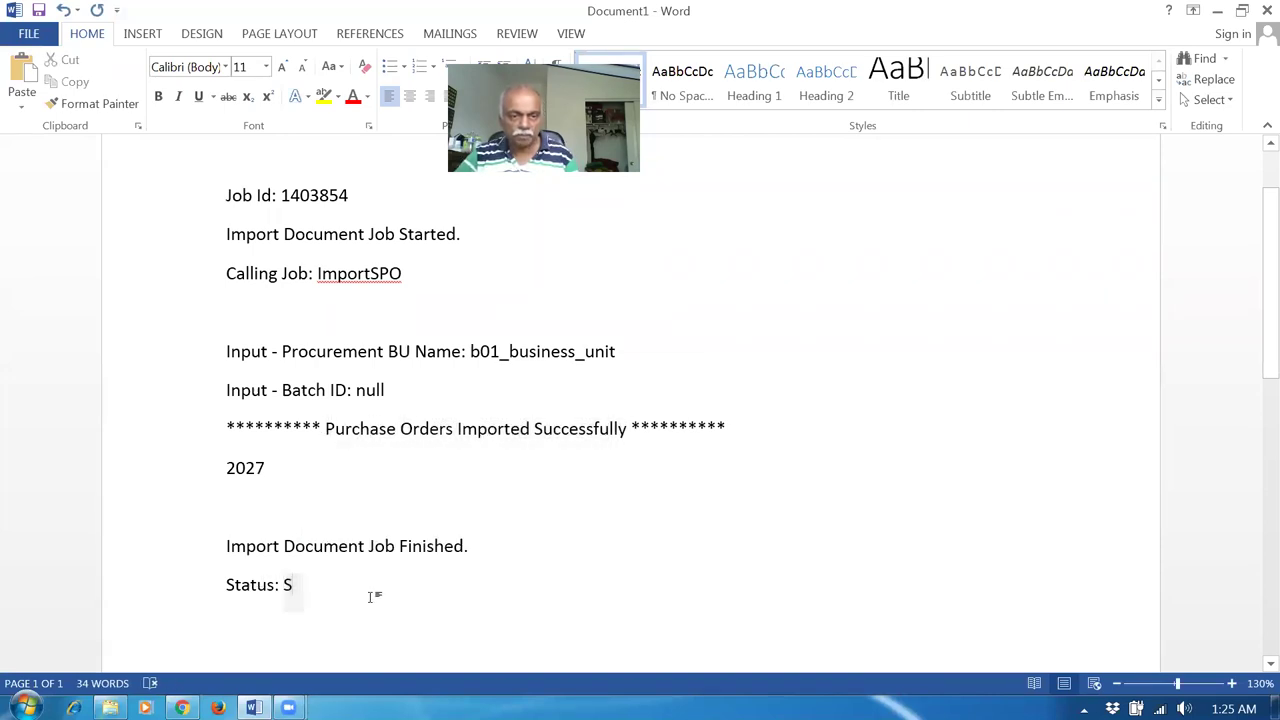
pyautogui.click(1267, 10)
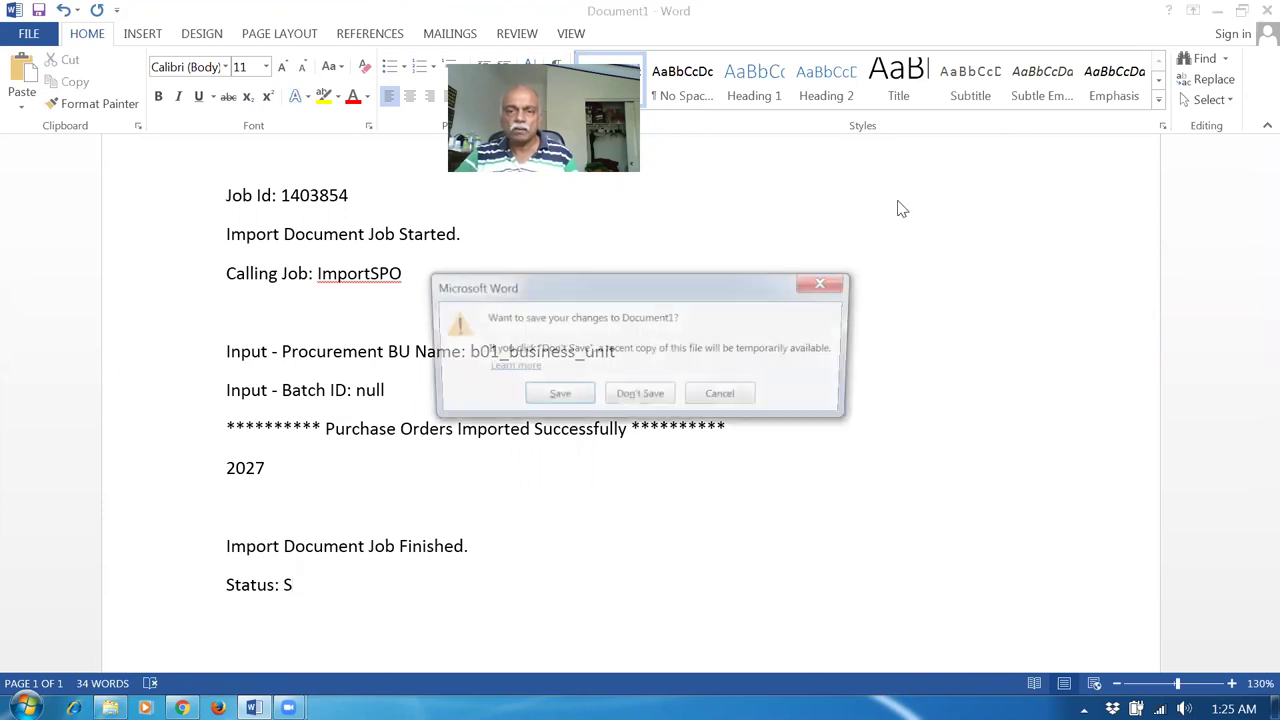
pyautogui.click(665, 393)
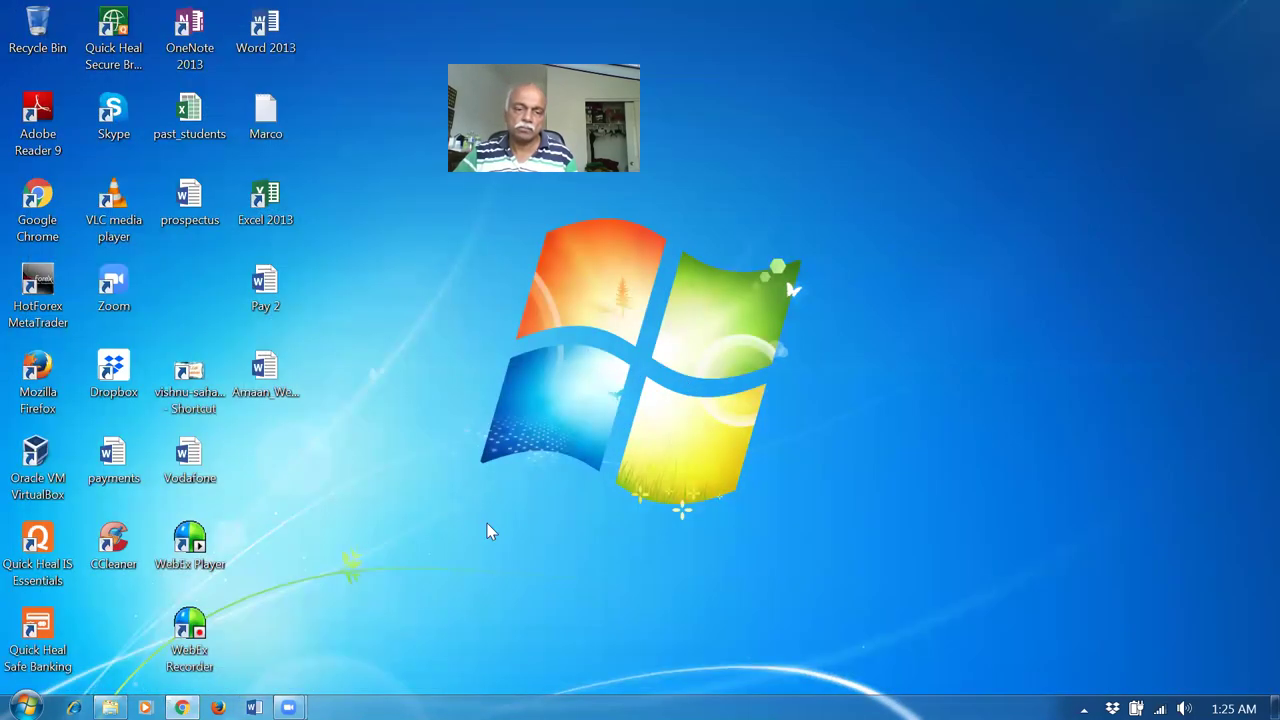
# Return to Chrome, close the downloads page, and finish the Import Orders task to get back to the purchasing Overview.
pyautogui.click(370, 670)
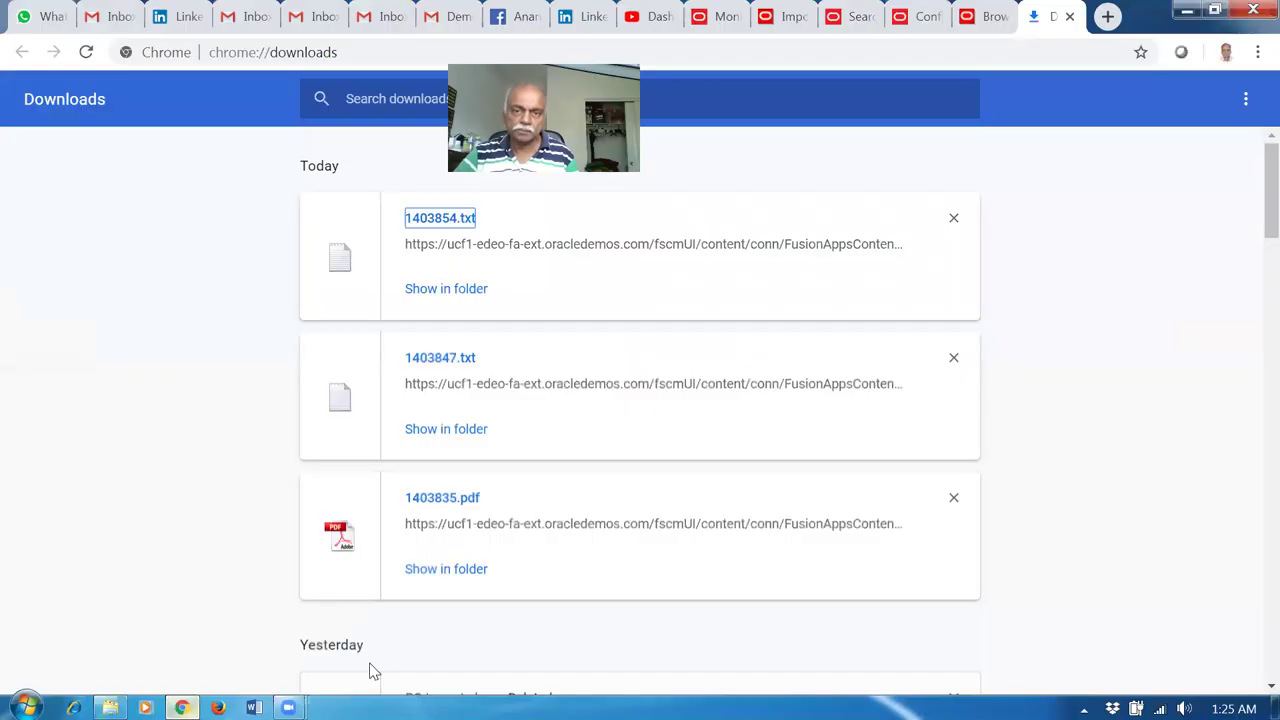
pyautogui.hotkey('ctrl', 'w')
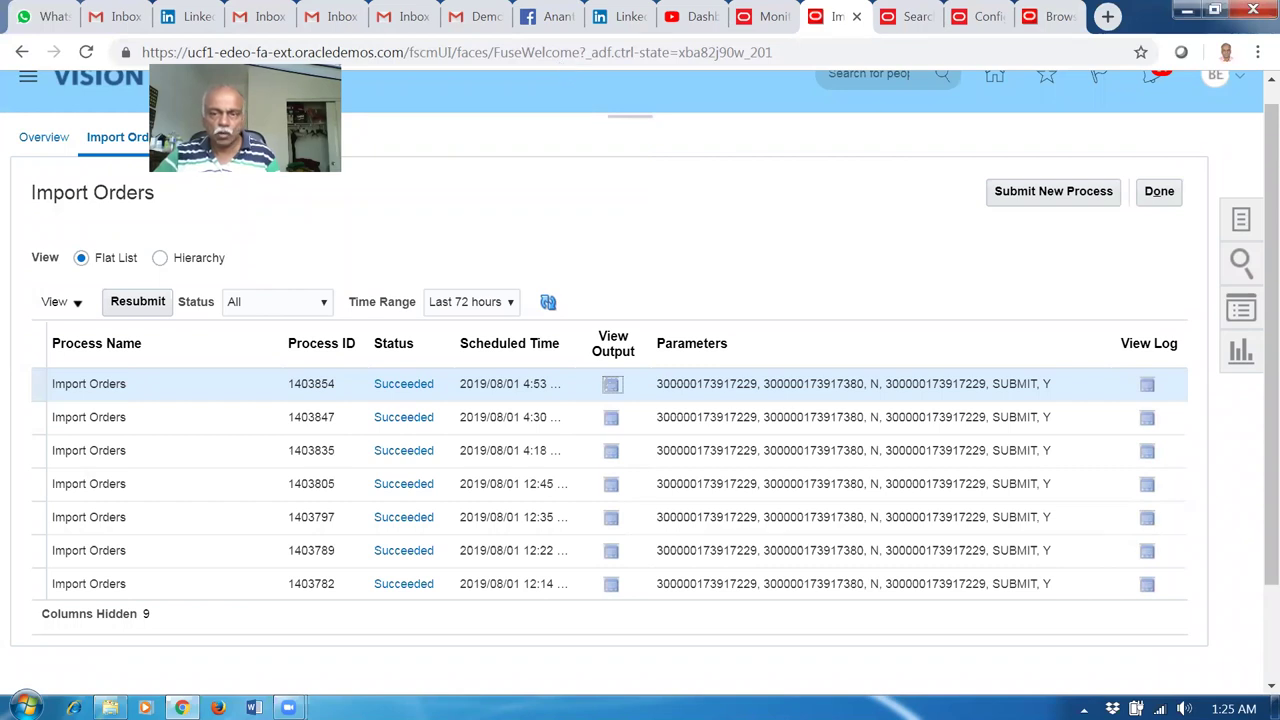
pyautogui.click(1157, 193)
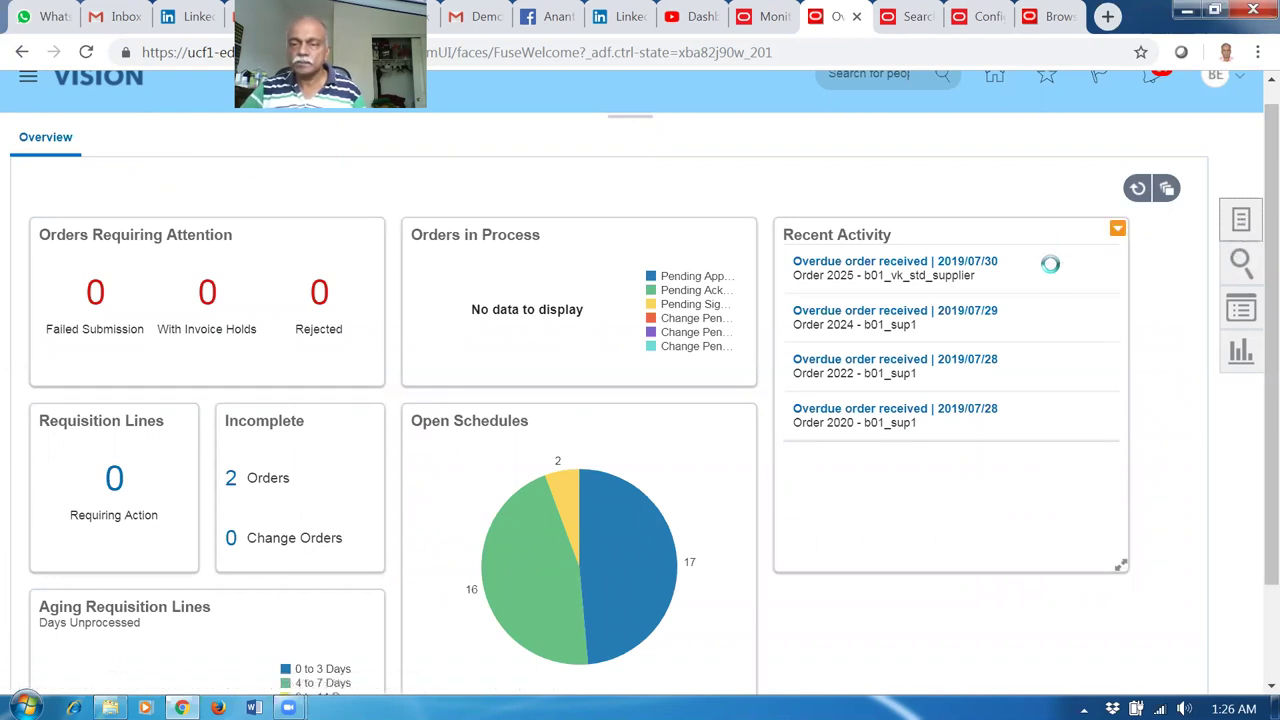
# Open the Manage Orders task and search for orders with the preset employee as buyer.
pyautogui.click(1032, 261)
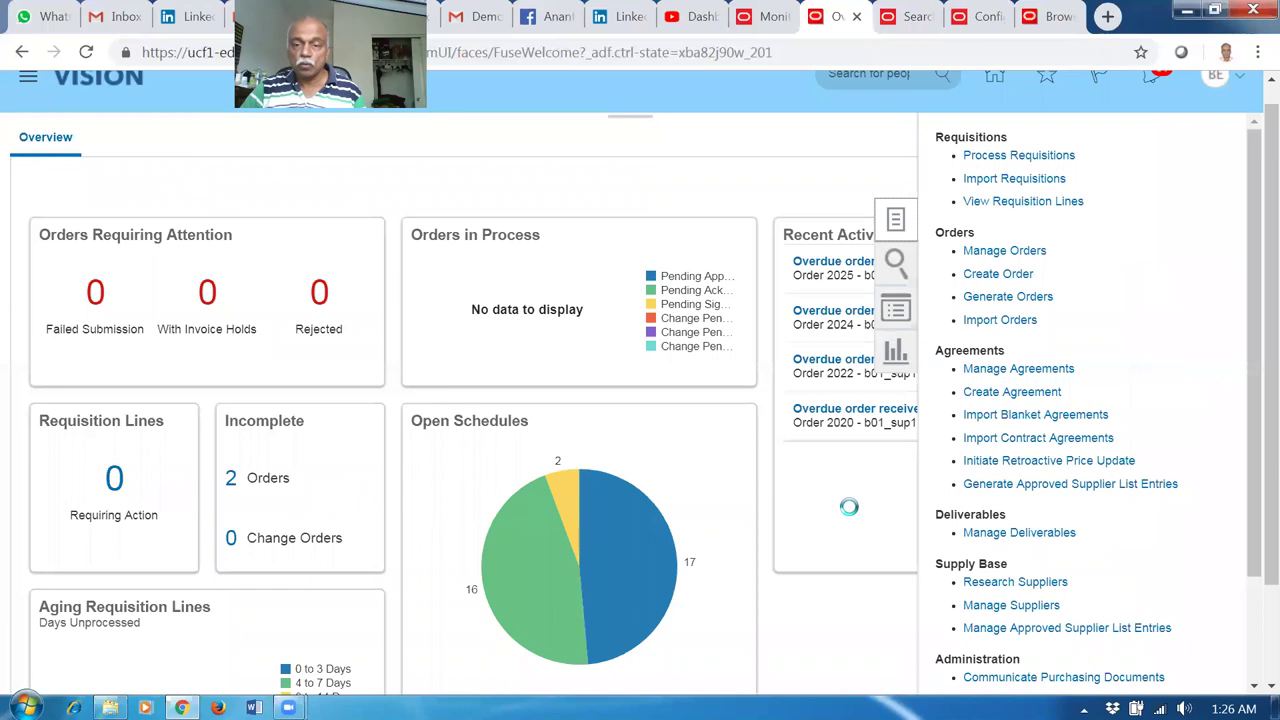
pyautogui.click(977, 258)
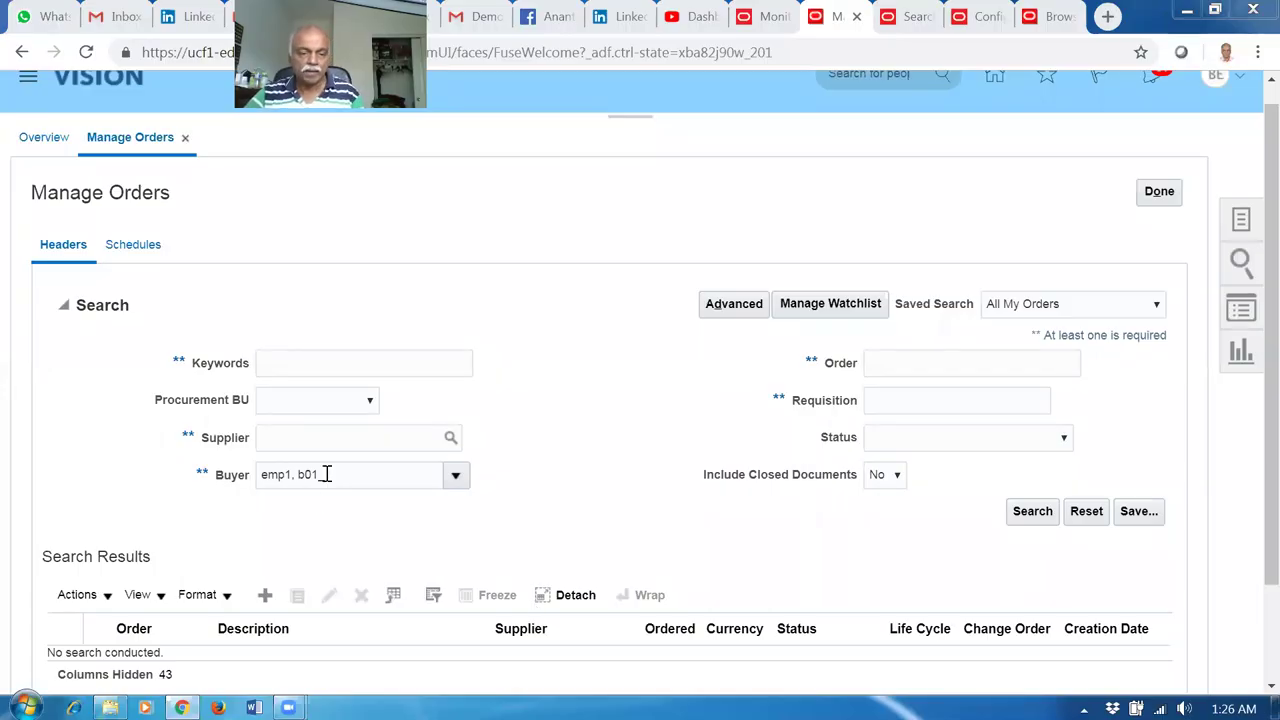
pyautogui.click(1031, 513)
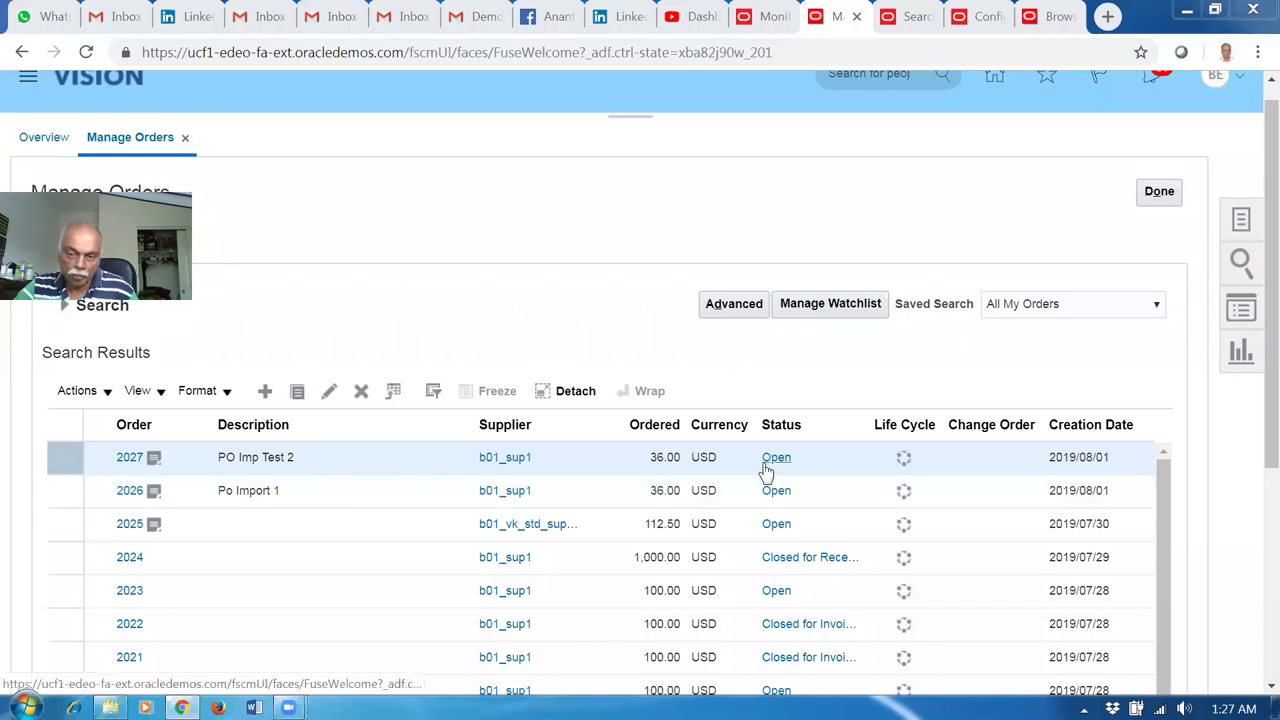
# Open the imported purchase order described as PO Imp Test 2 and review its general information and terms.
pyautogui.click(121, 458)
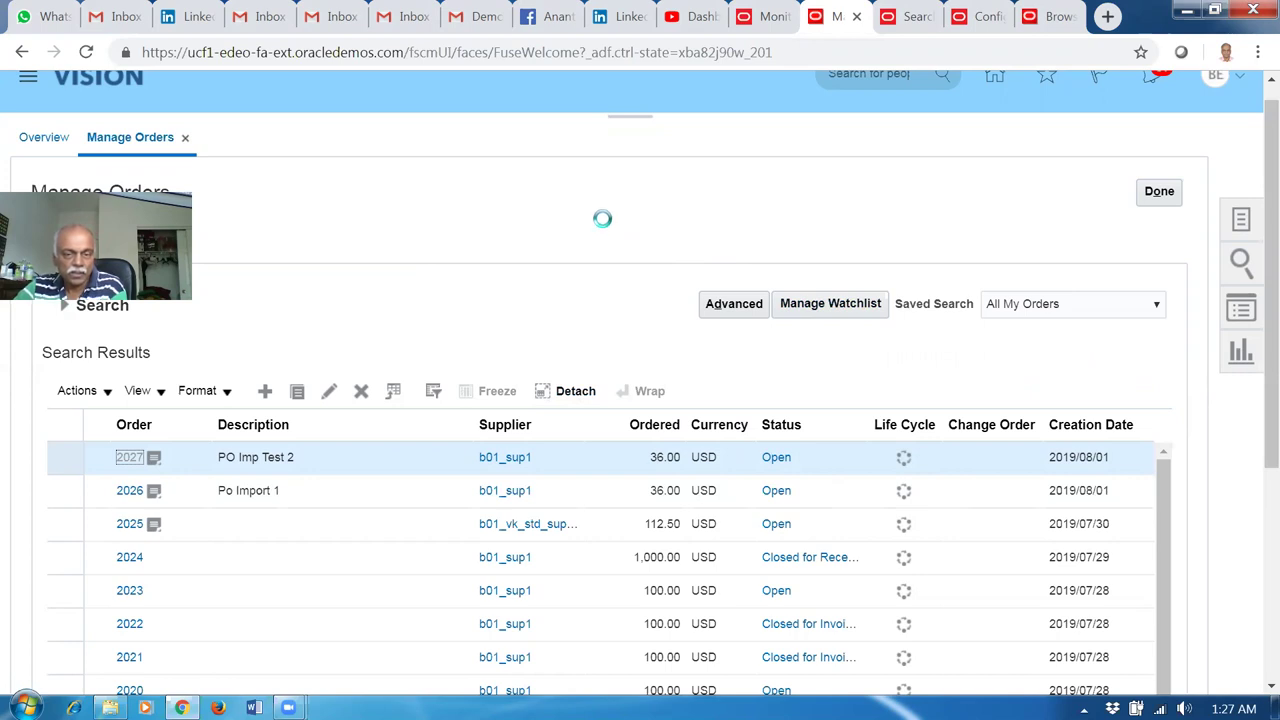
pyautogui.click(80, 391)
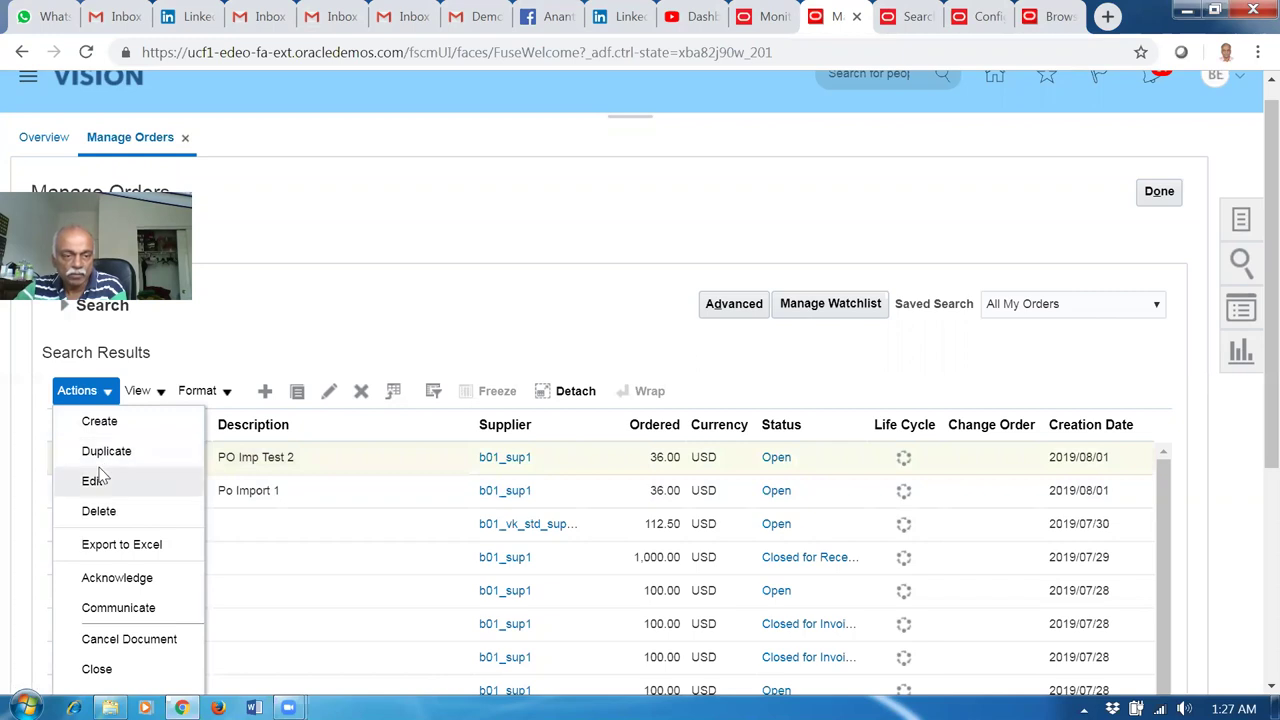
pyautogui.click(490, 303)
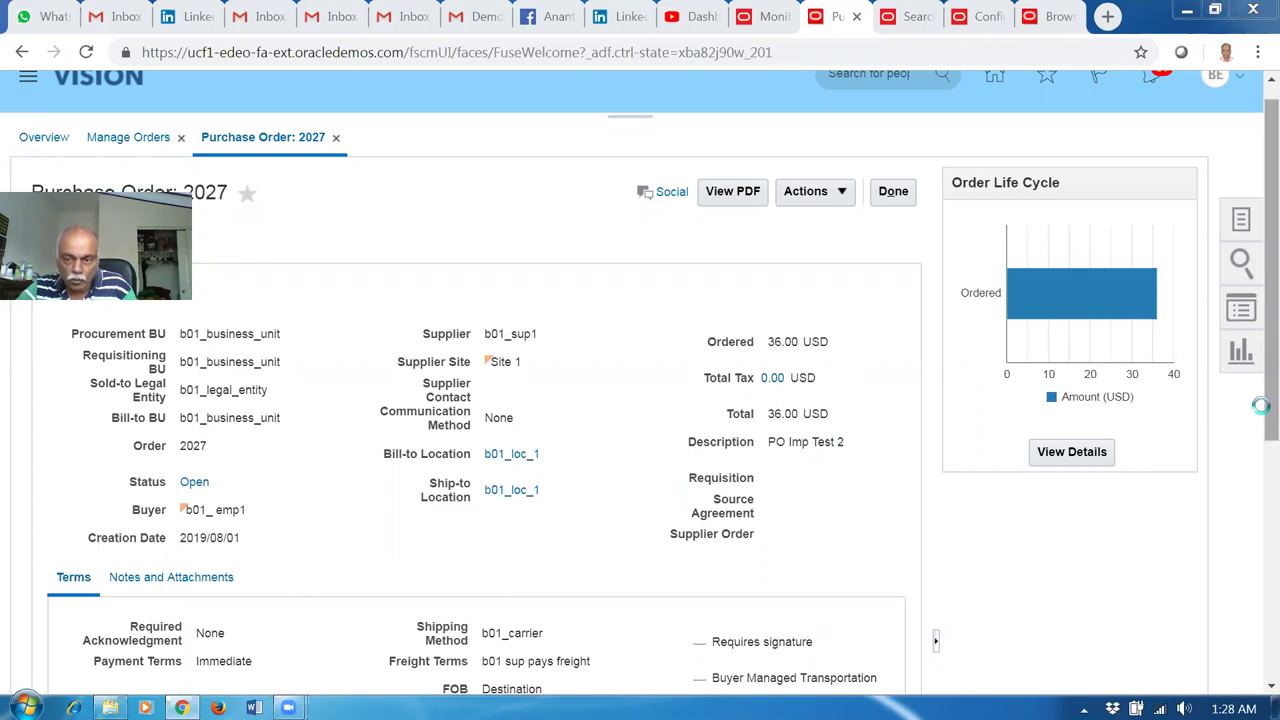
pyautogui.moveTo(1256, 417); pyautogui.dragTo(1251, 476)
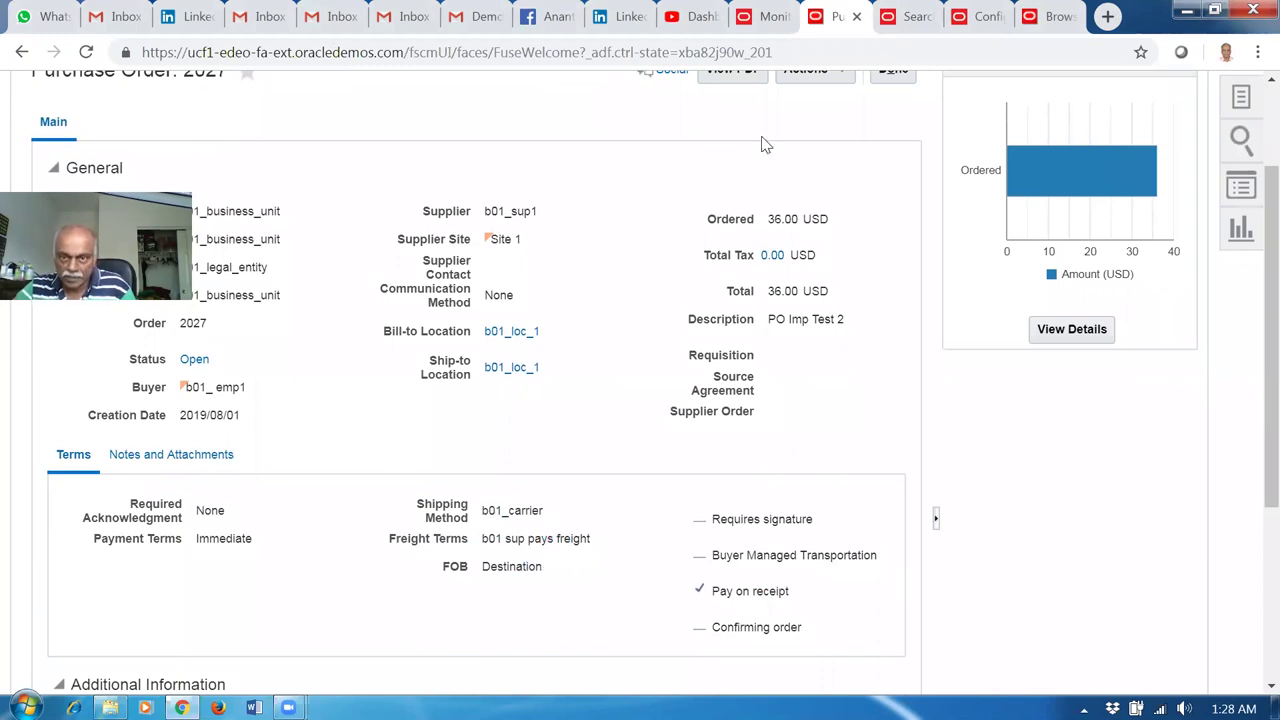
# Review the general procurement defaults configured for b01_business_unit, including payment and freight terms, and return to the purchase order.
pyautogui.click(912, 28)
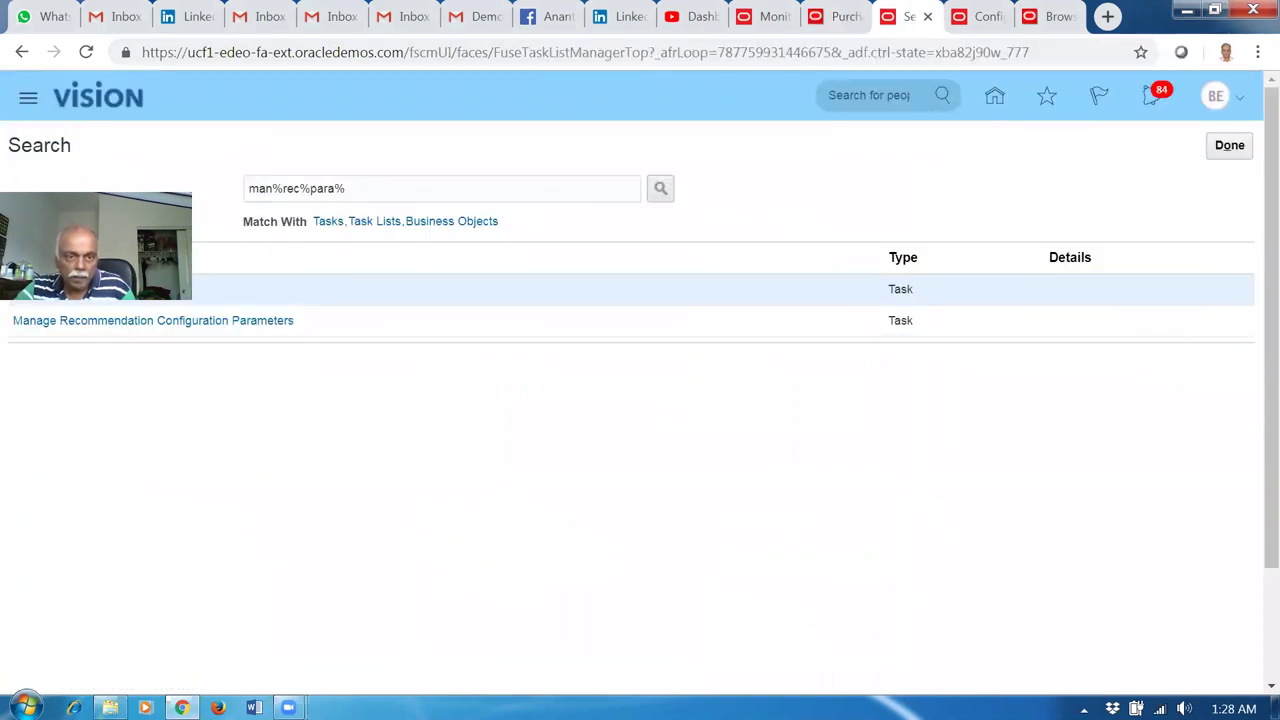
pyautogui.hotkey('ctrl', 'Tab')
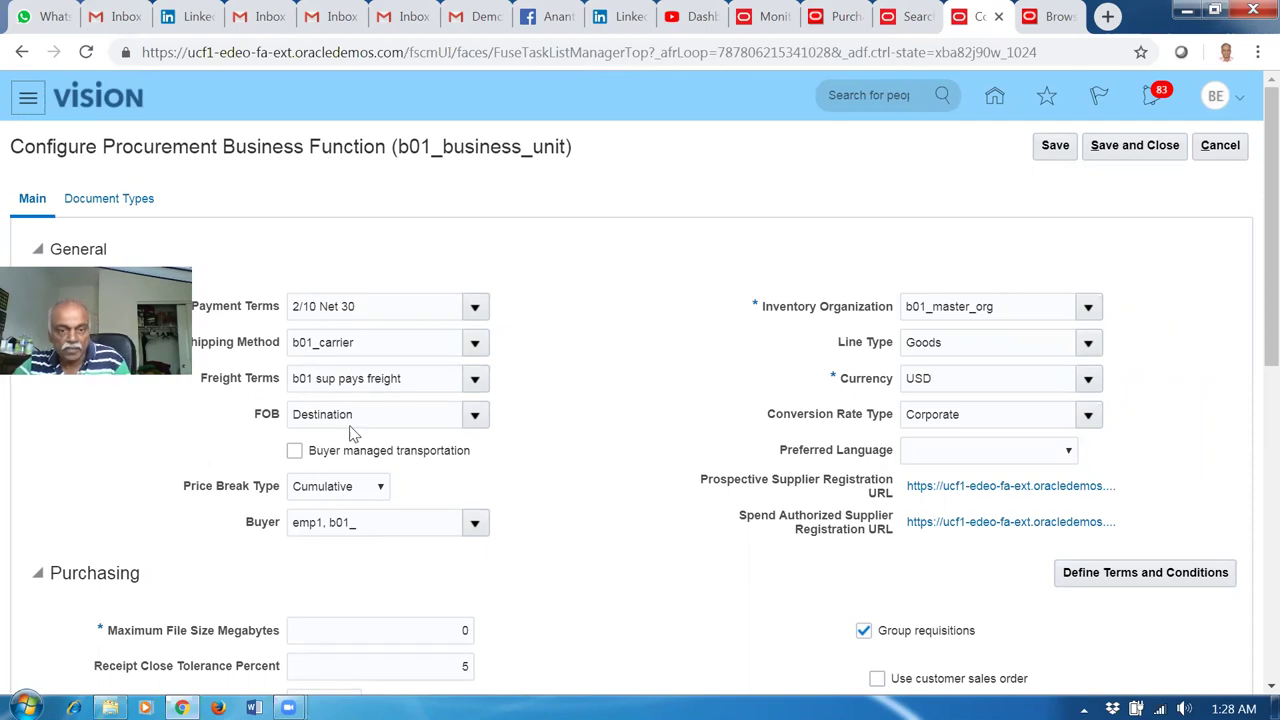
pyautogui.hotkey('alt', 'Tab')
pyautogui.hotkey('alt', 'Tab')
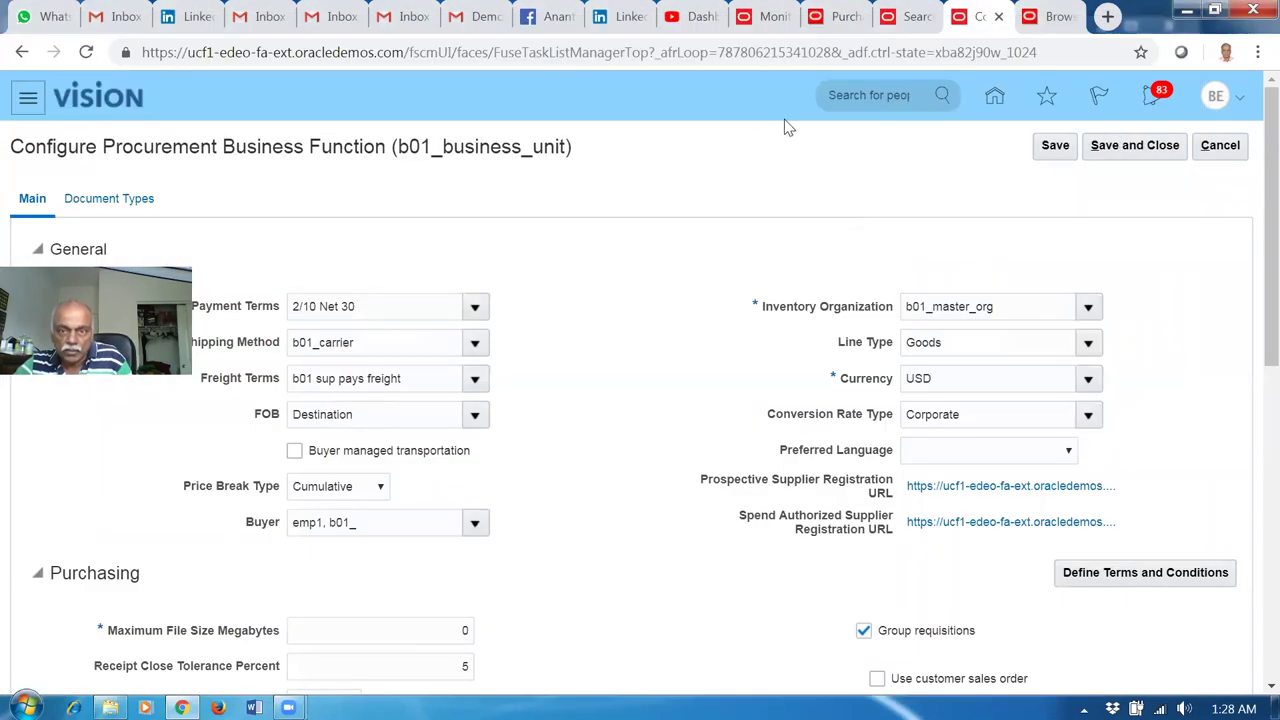
pyautogui.click(843, 18)
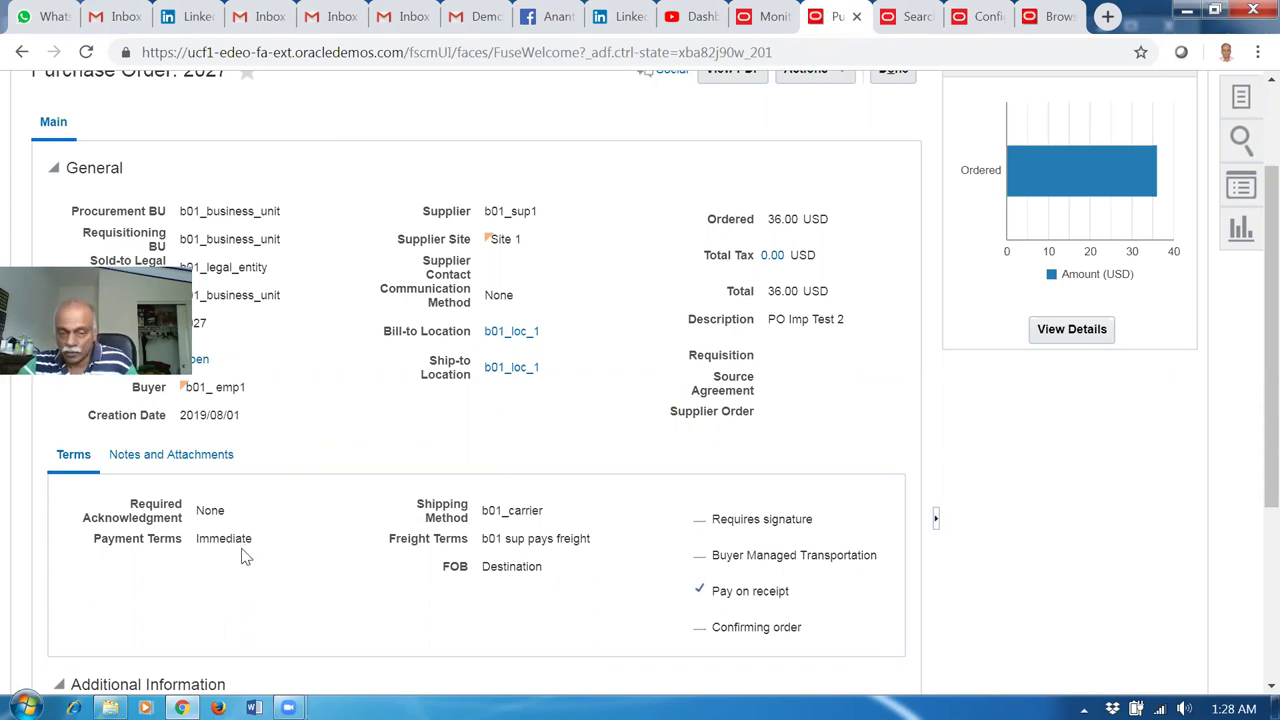
# Review the purchase order's terms, header notes and attachments, and the note to supplier on line 1.
pyautogui.scroll(-2, 244, 555)
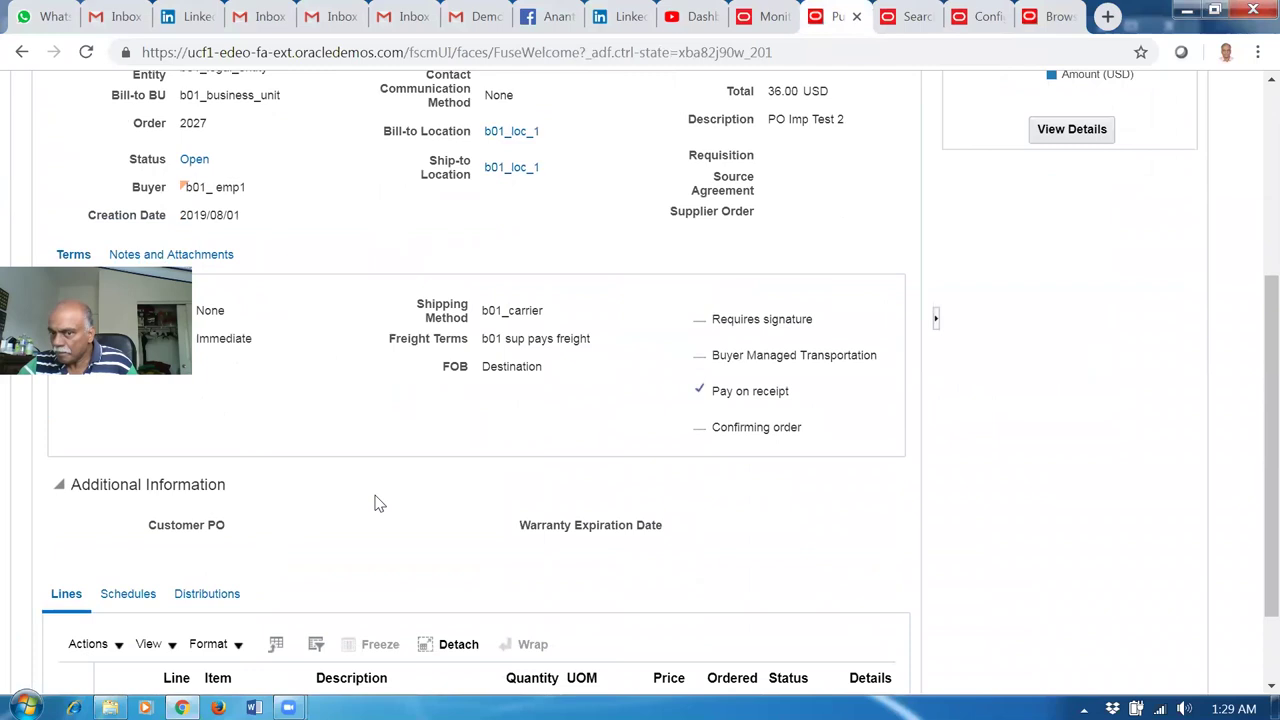
pyautogui.scroll(-1, 369, 506)
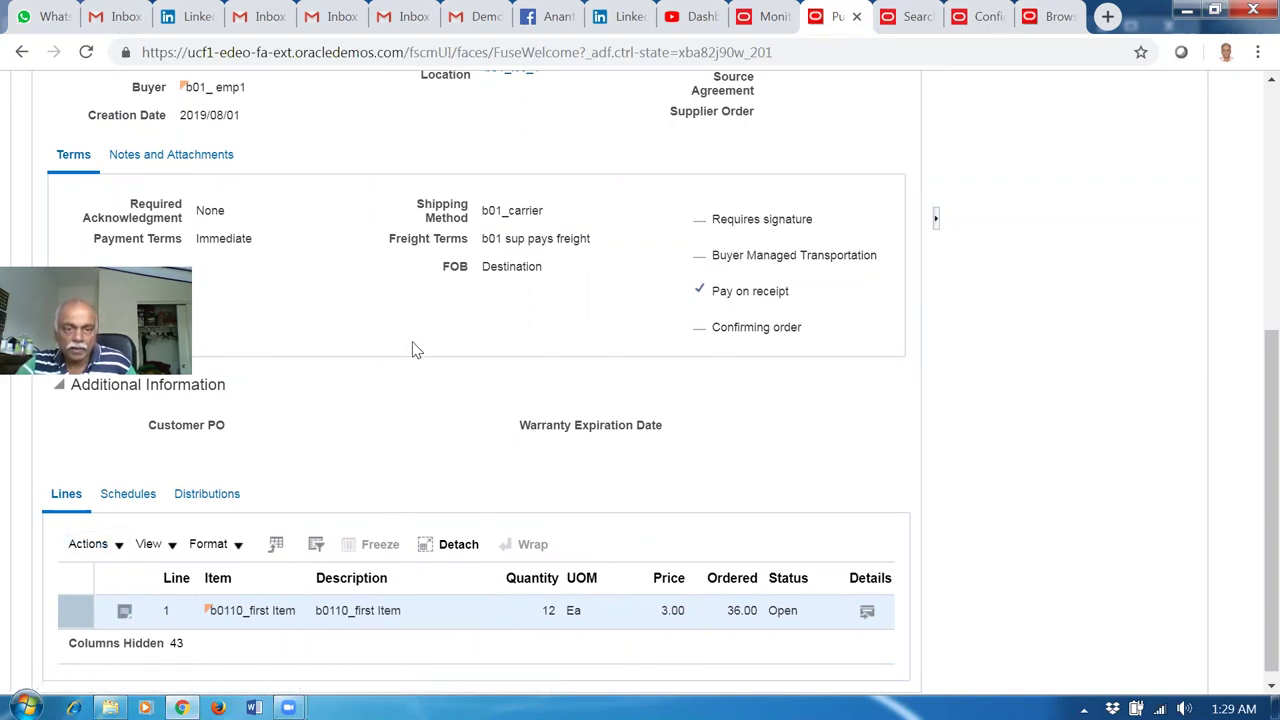
pyautogui.scroll(1, 417, 350)
pyautogui.scroll(-1, 417, 350)
pyautogui.click(205, 155)
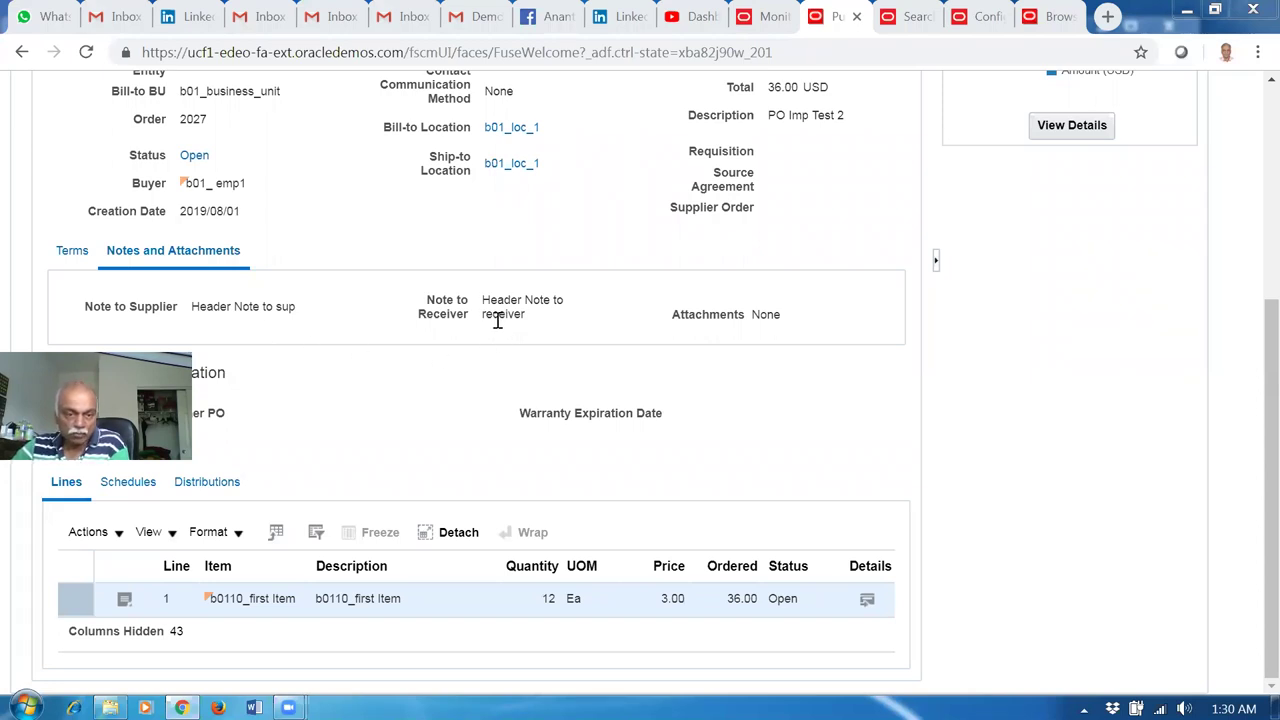
pyautogui.click(124, 602)
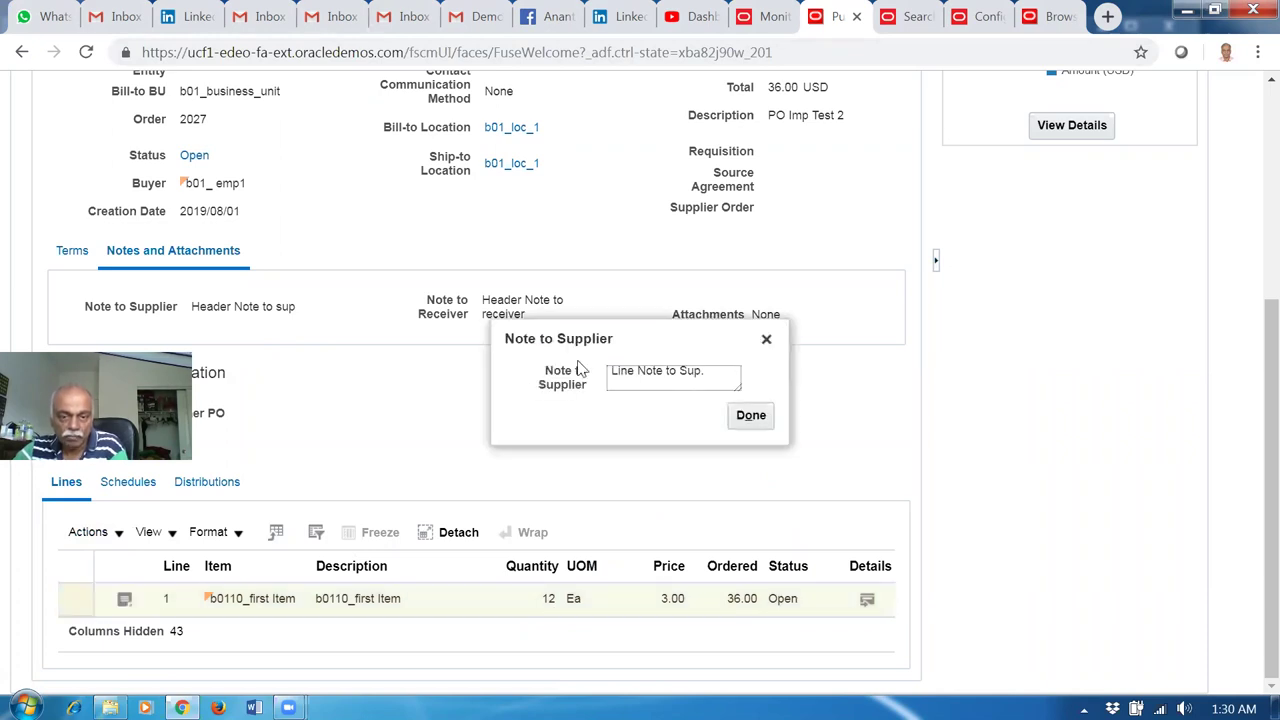
pyautogui.click(751, 414)
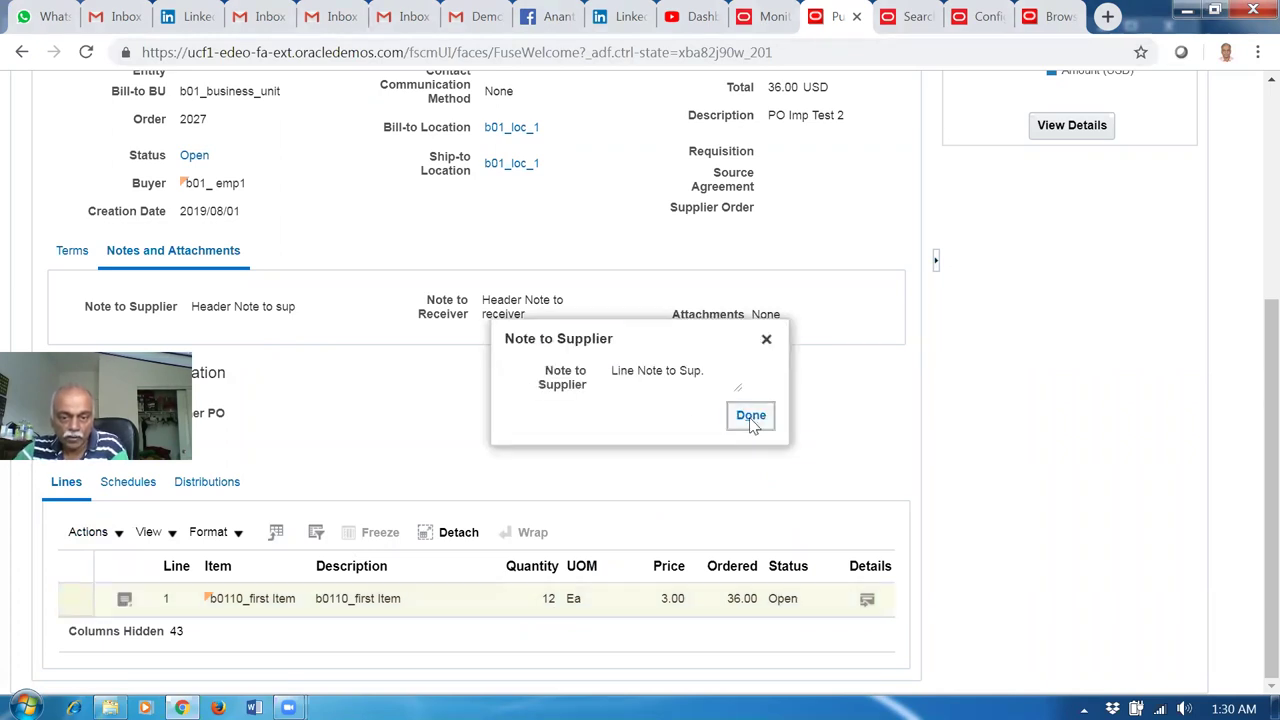
# Open the details of line 1, review its shipping, billing and notes sections, and return to the order.
pyautogui.click(868, 602)
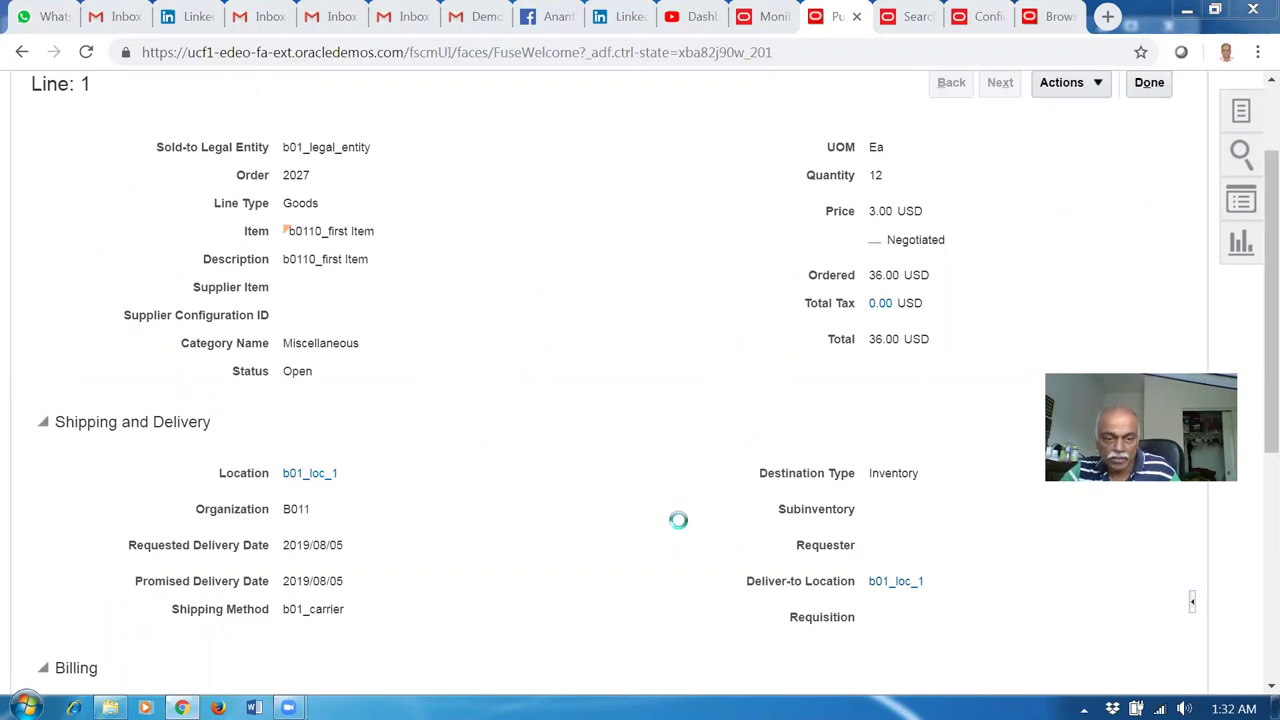
pyautogui.scroll(-1, 1218, 349)
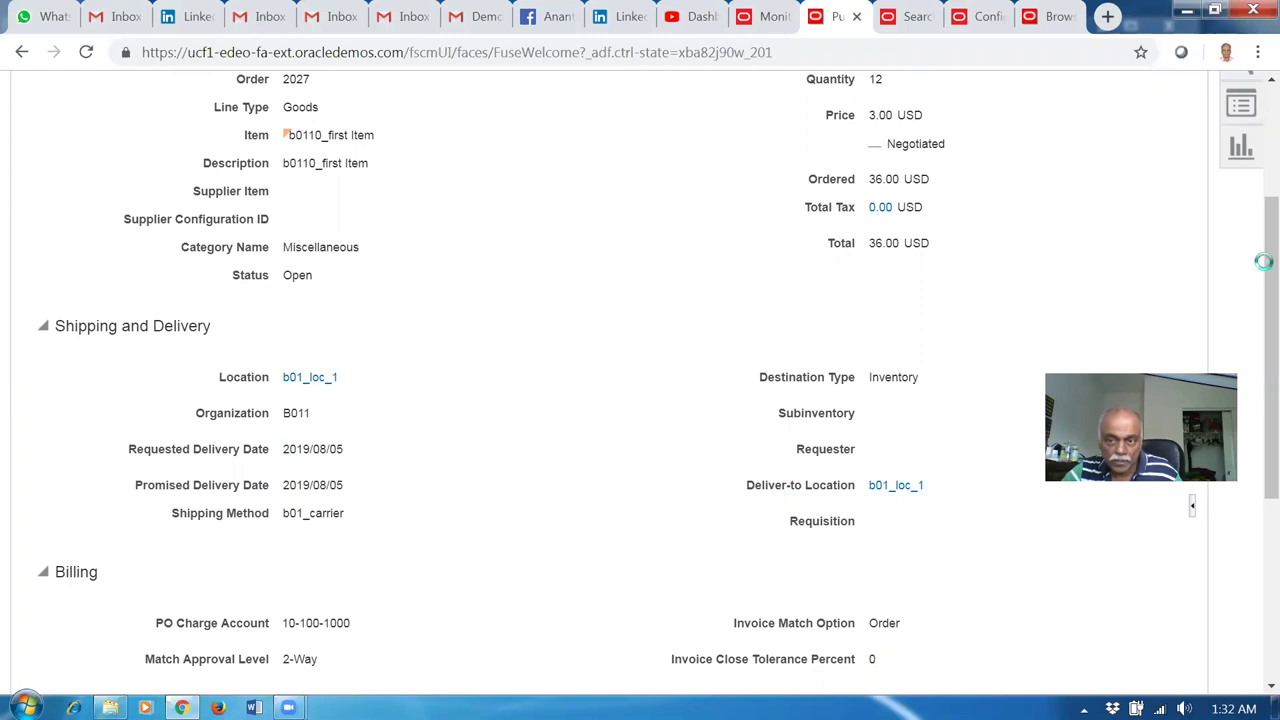
pyautogui.scroll(-5, 1249, 371)
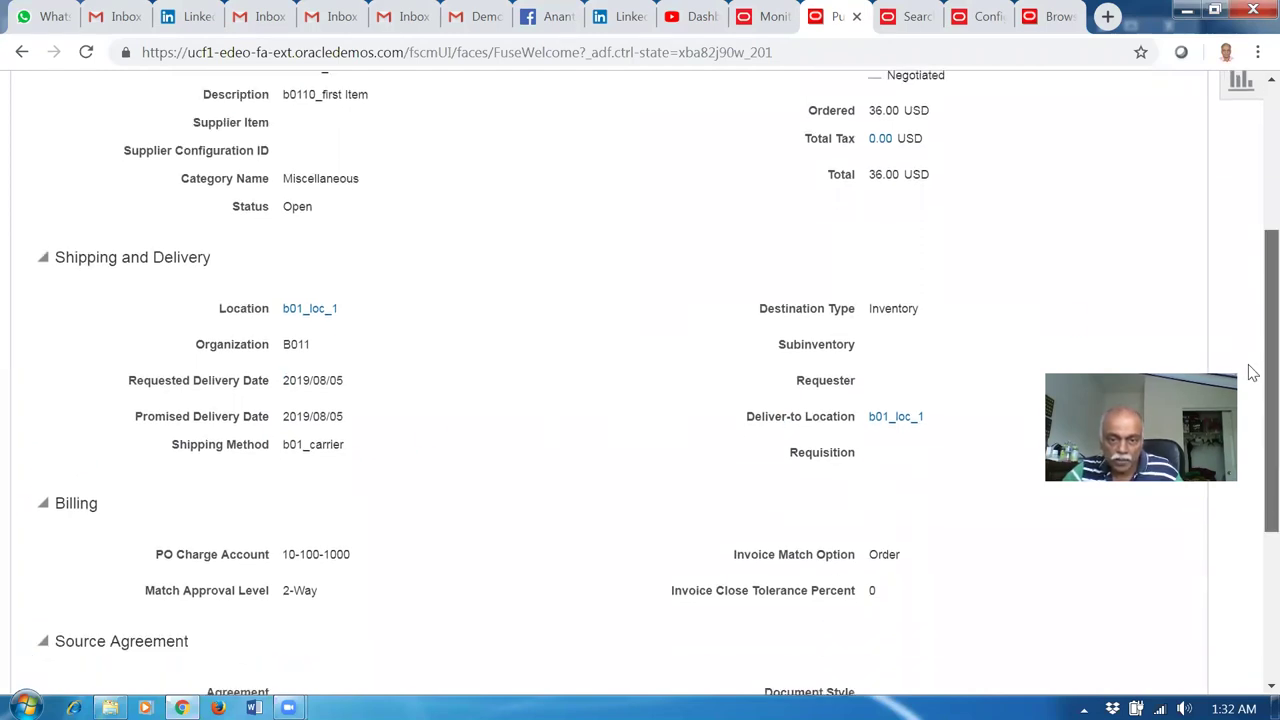
pyautogui.scroll(-1, 1250, 480)
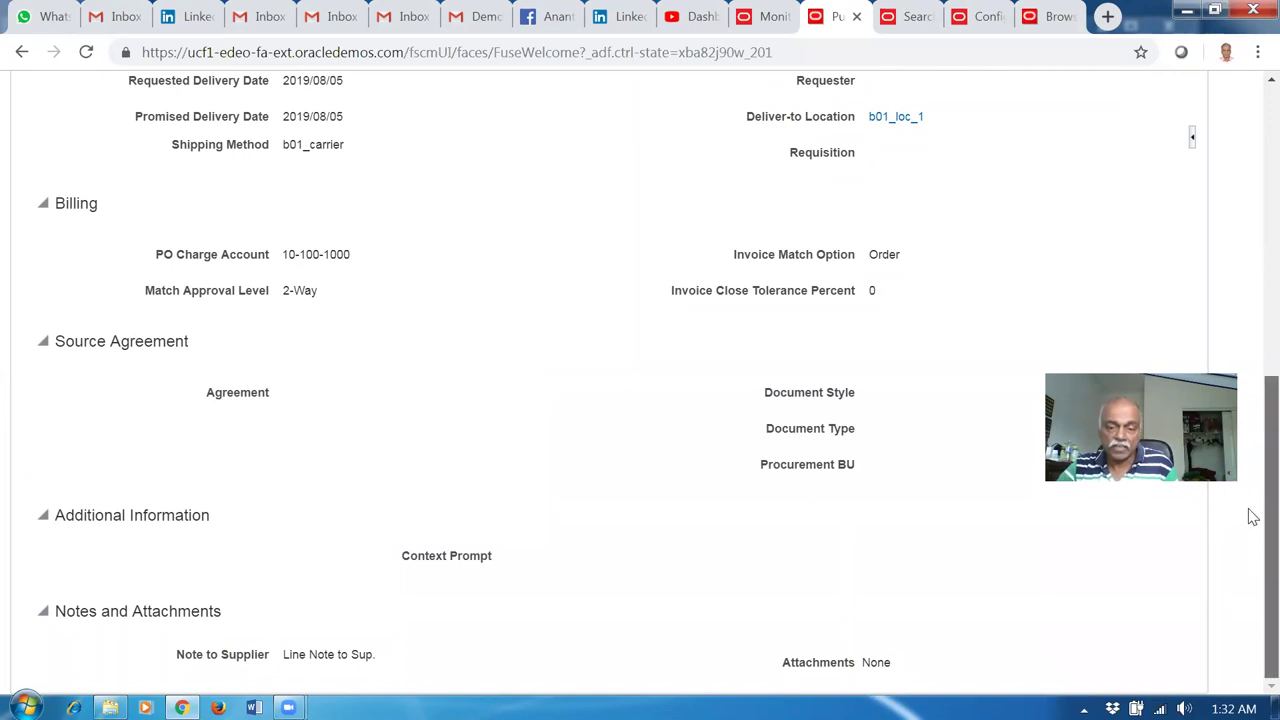
pyautogui.scroll(6, 1249, 509)
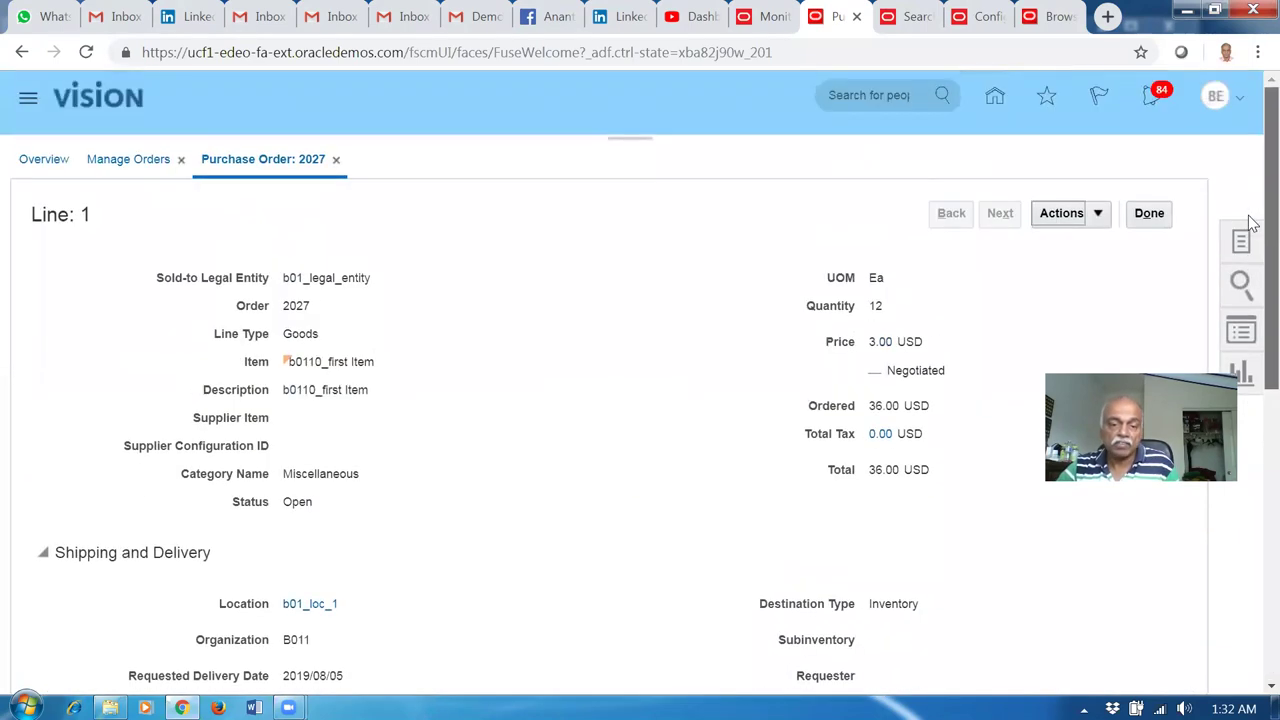
pyautogui.scroll(-4, 1253, 497)
pyautogui.scroll(-2, 1253, 497)
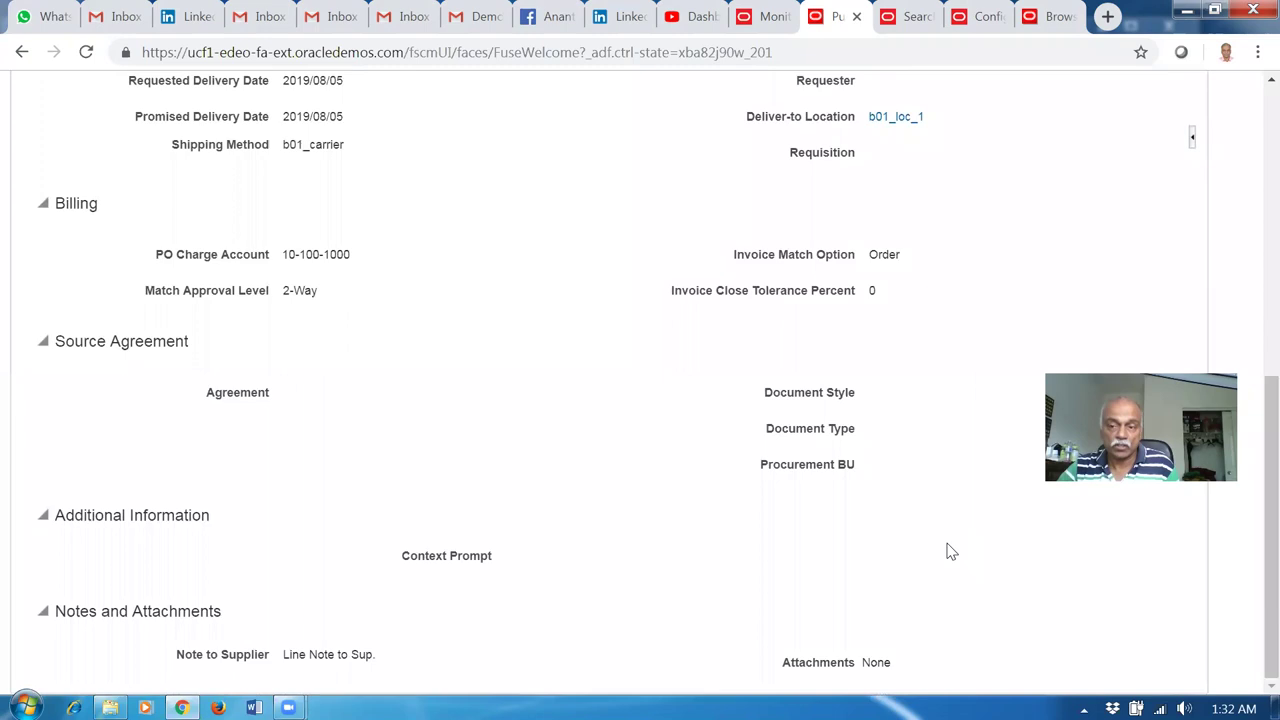
pyautogui.moveTo(1250, 397); pyautogui.dragTo(1252, 121)
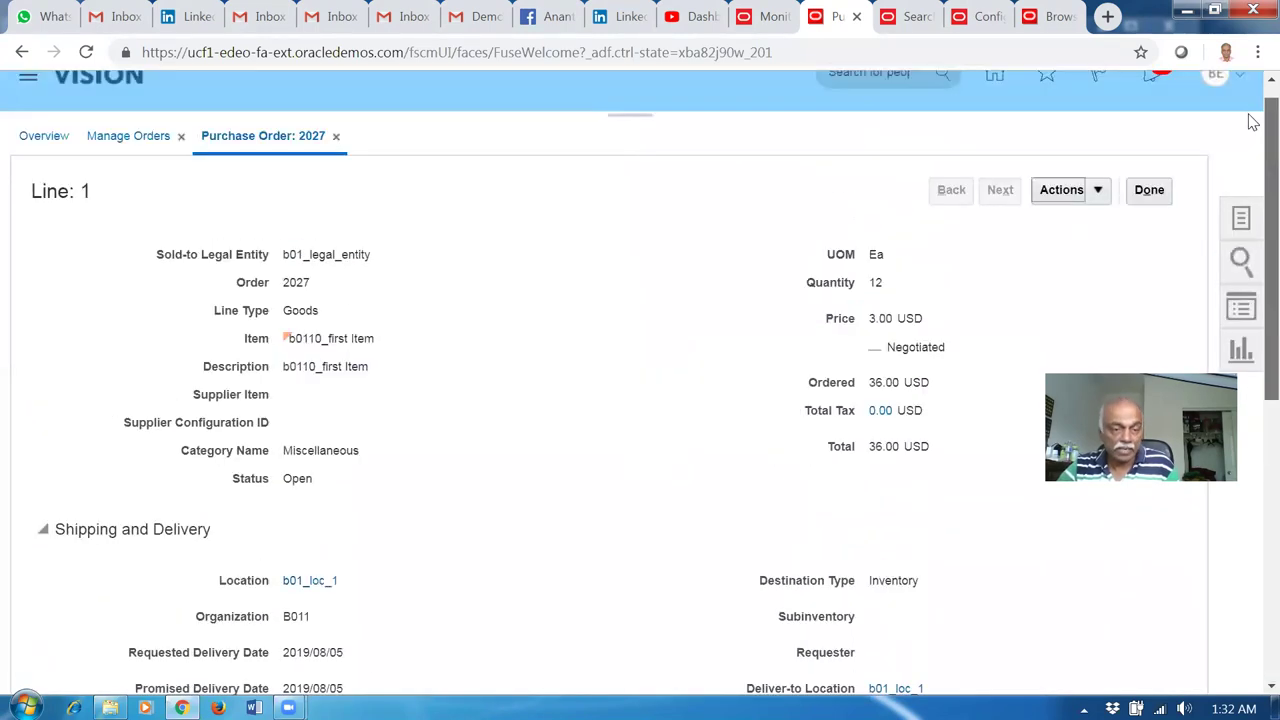
pyautogui.click(1146, 196)
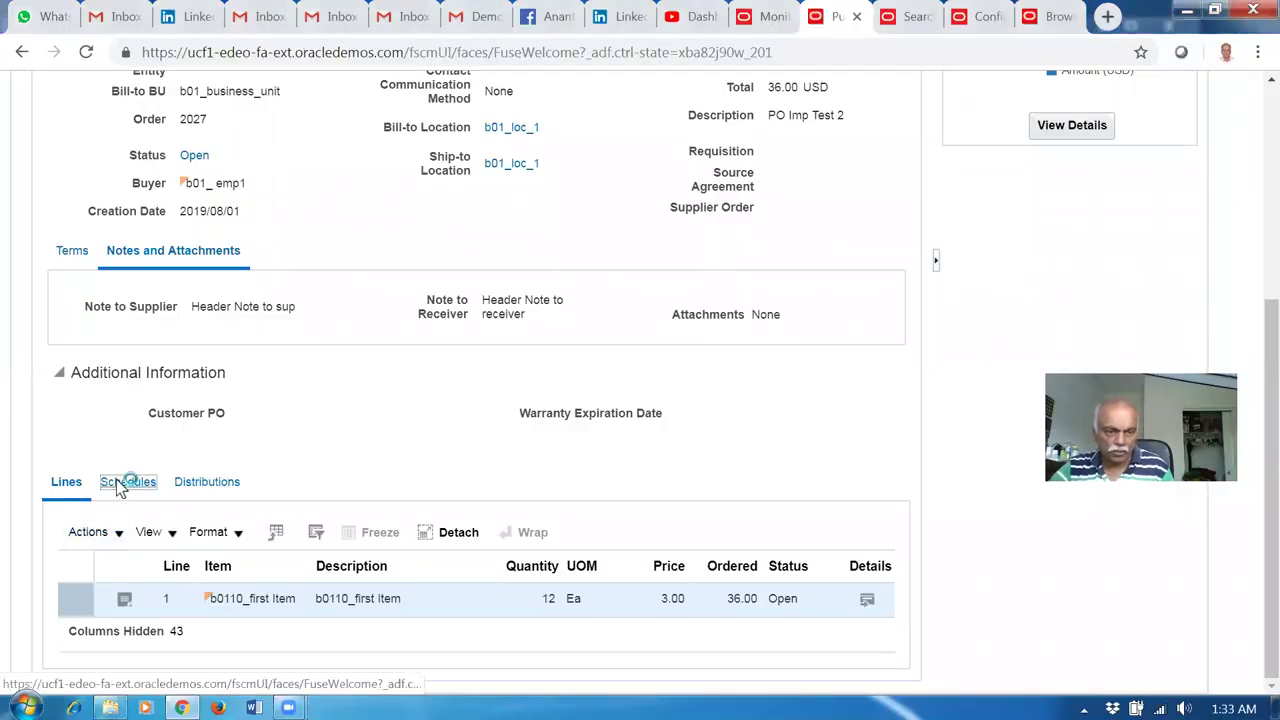
# Show the order's schedules and review the Manage Receiving Parameters settings for inventory organization B011 before returning to the order.
pyautogui.click(118, 488)
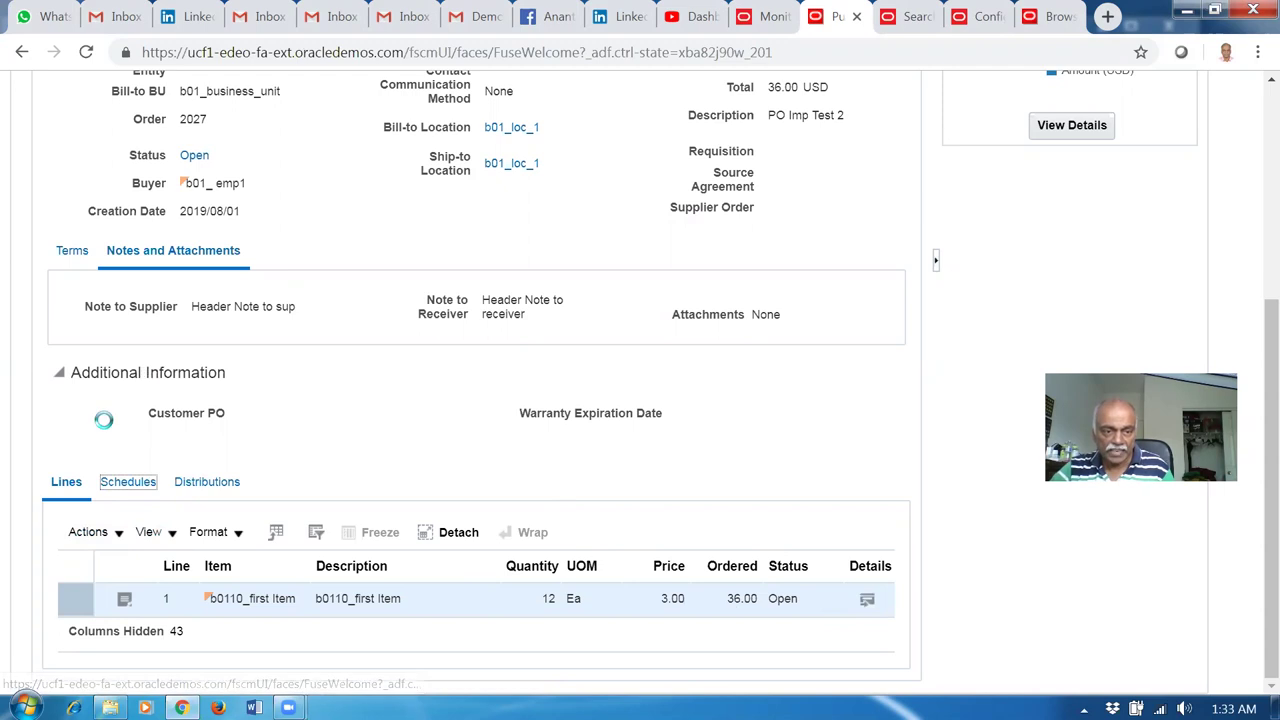
pyautogui.click(684, 32)
pyautogui.click(770, 24)
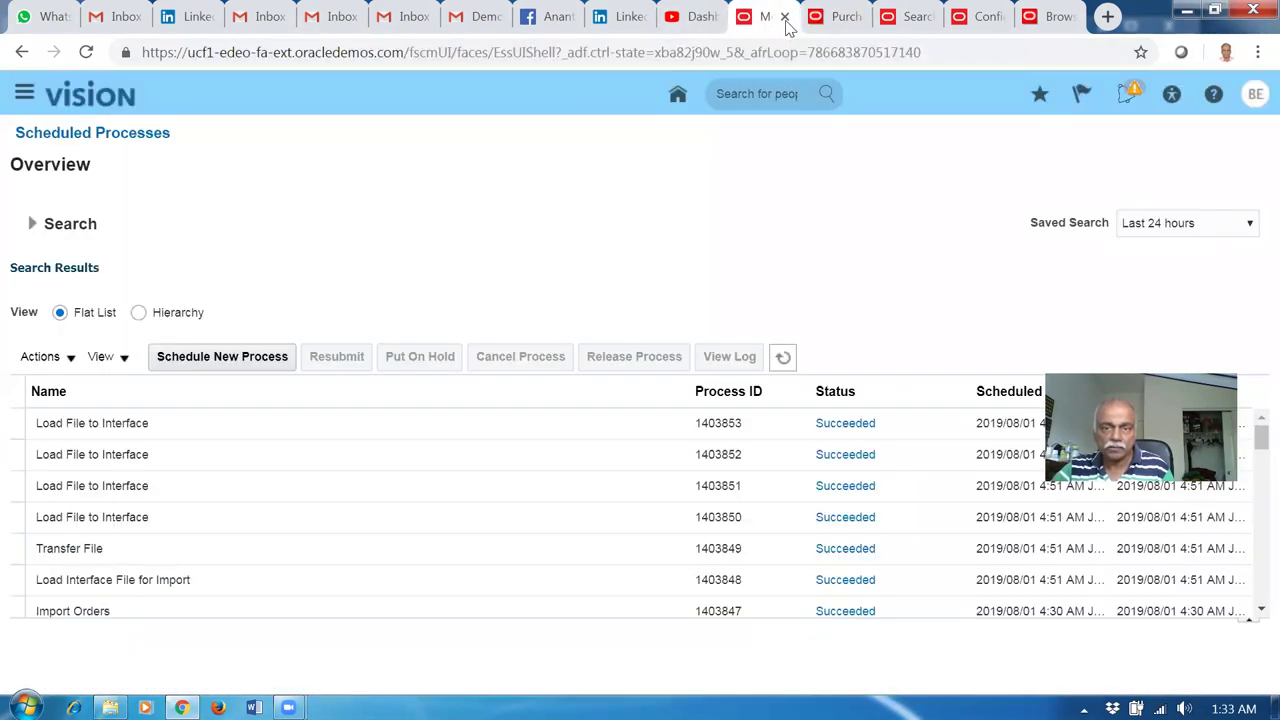
pyautogui.click(978, 18)
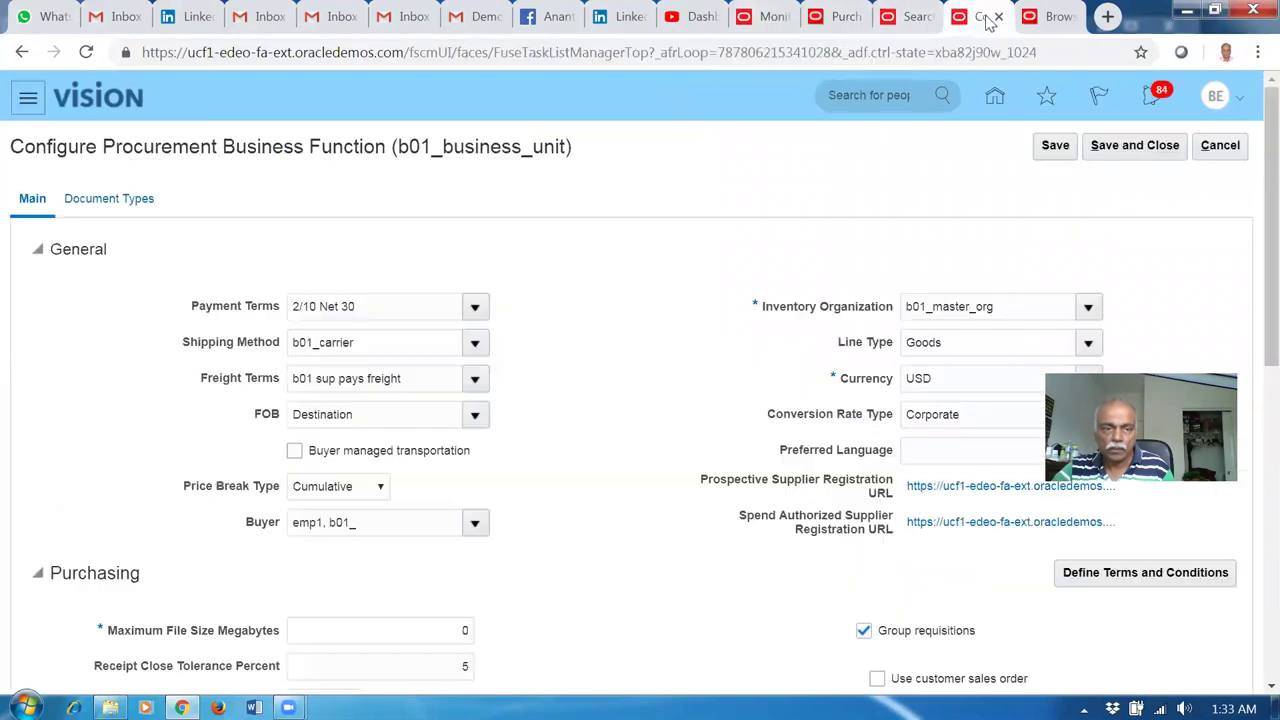
pyautogui.click(1050, 20)
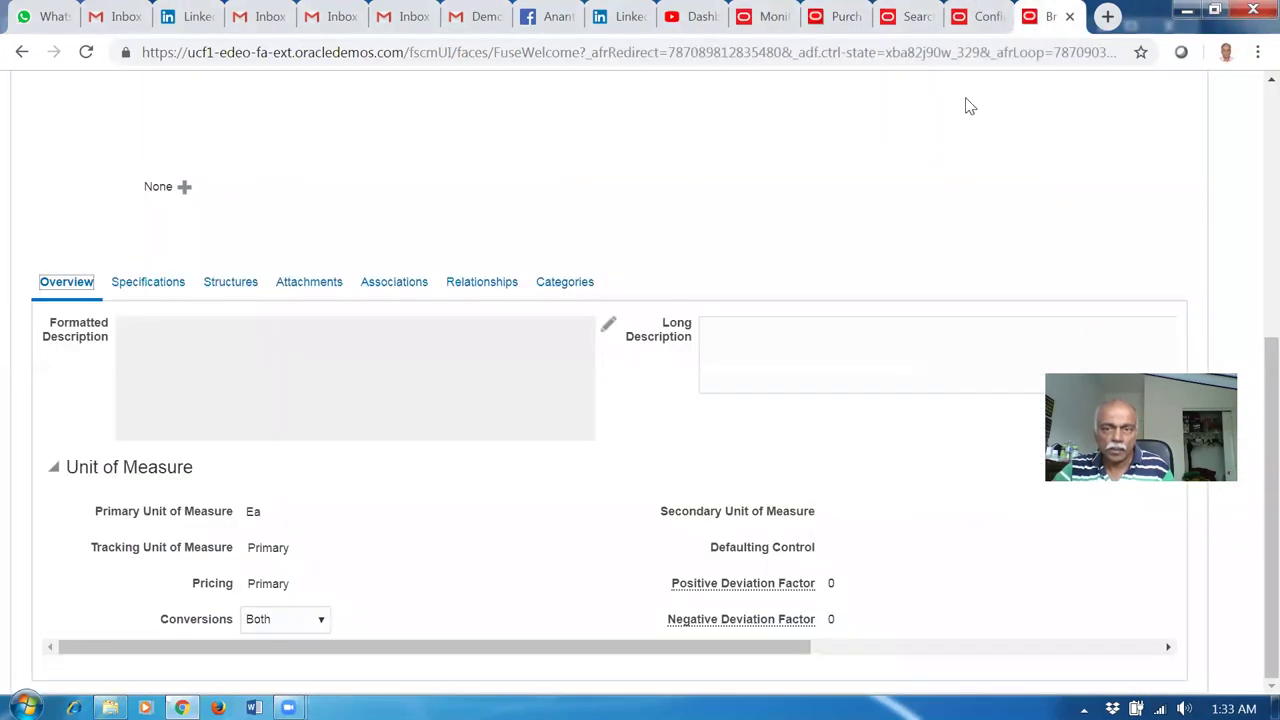
pyautogui.scroll(4, 910, 190)
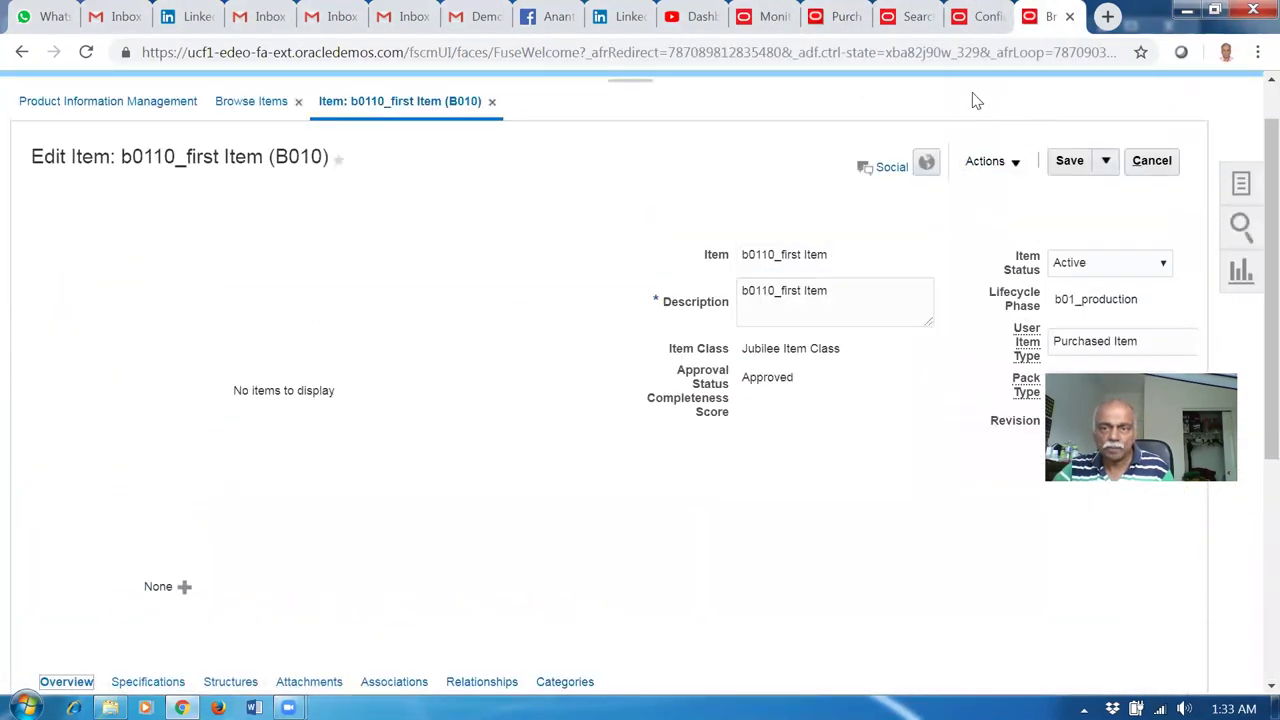
pyautogui.click(980, 18)
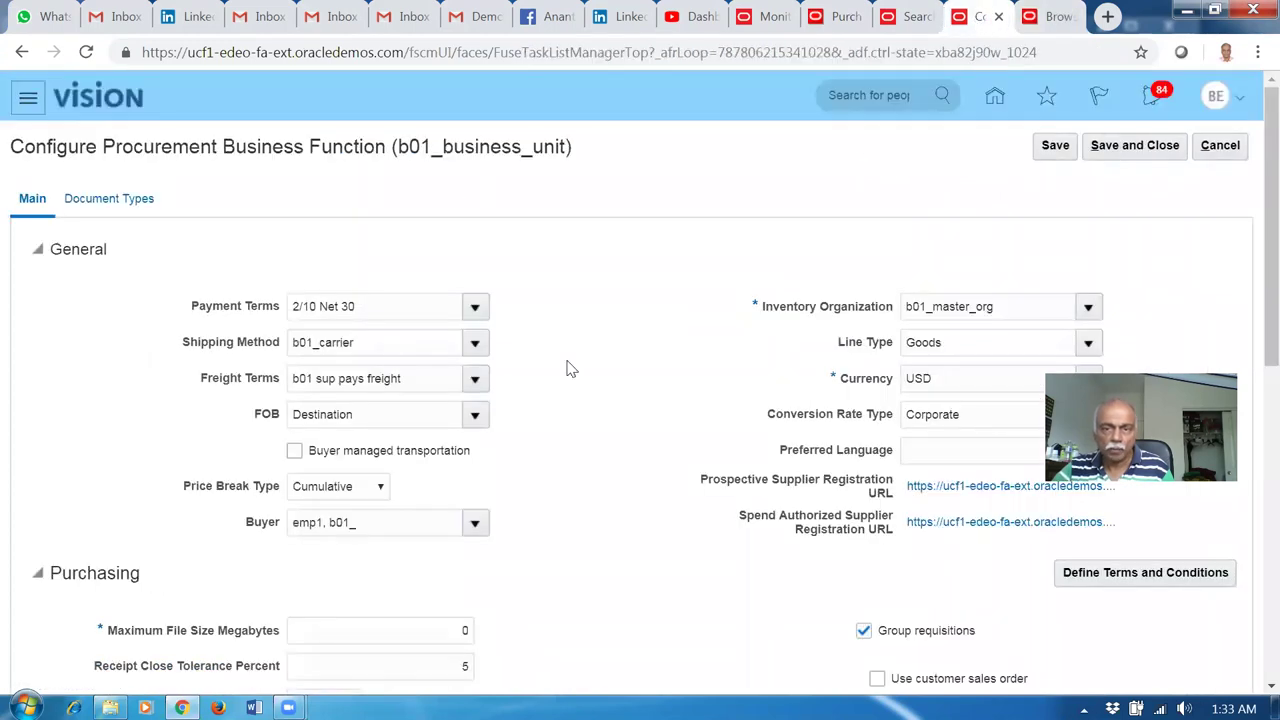
pyautogui.click(908, 17)
pyautogui.click(88, 294)
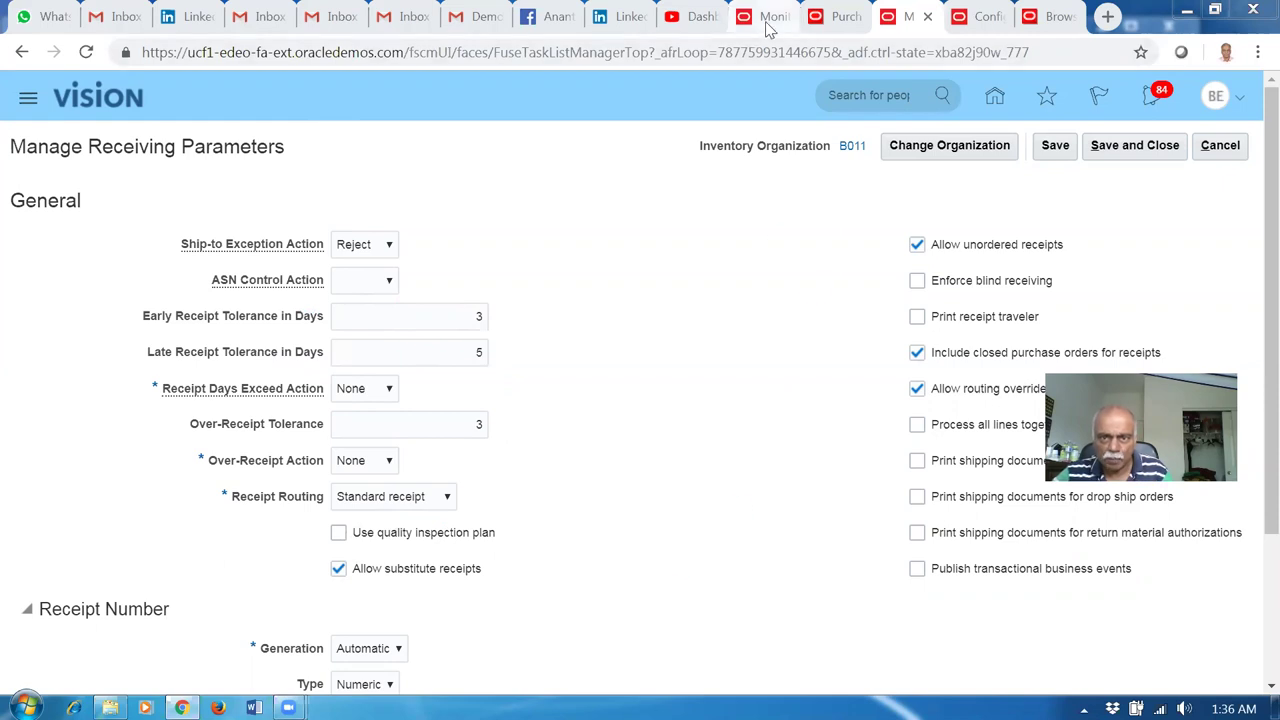
pyautogui.click(812, 24)
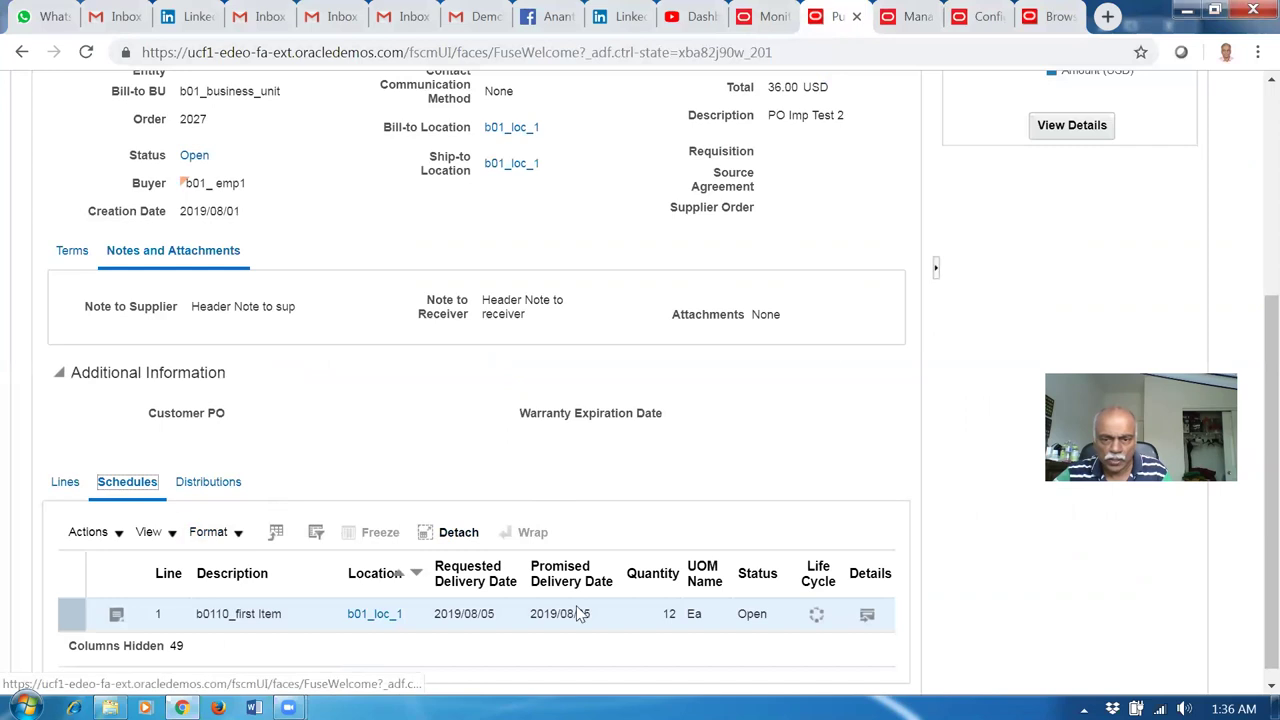
# Open the details of schedule 1, review its delivery, receiving controls, billing and notes, and close them.
pyautogui.click(866, 617)
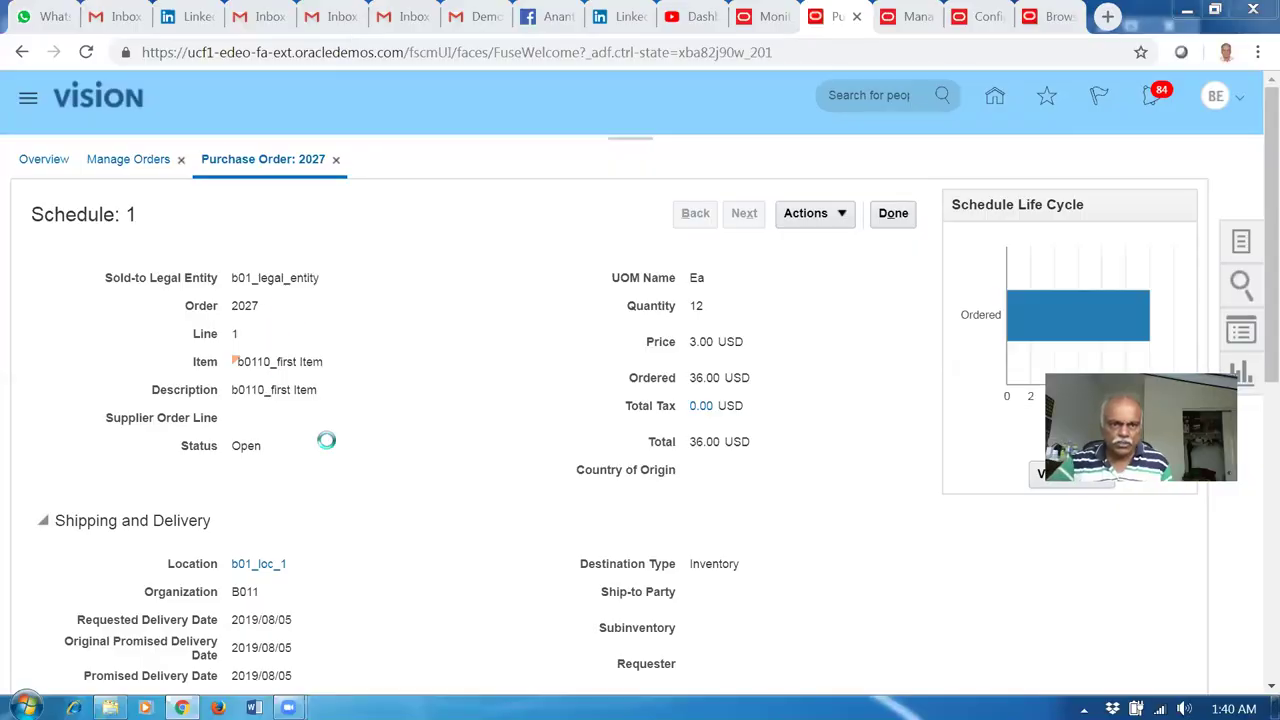
pyautogui.scroll(-4, 1249, 337)
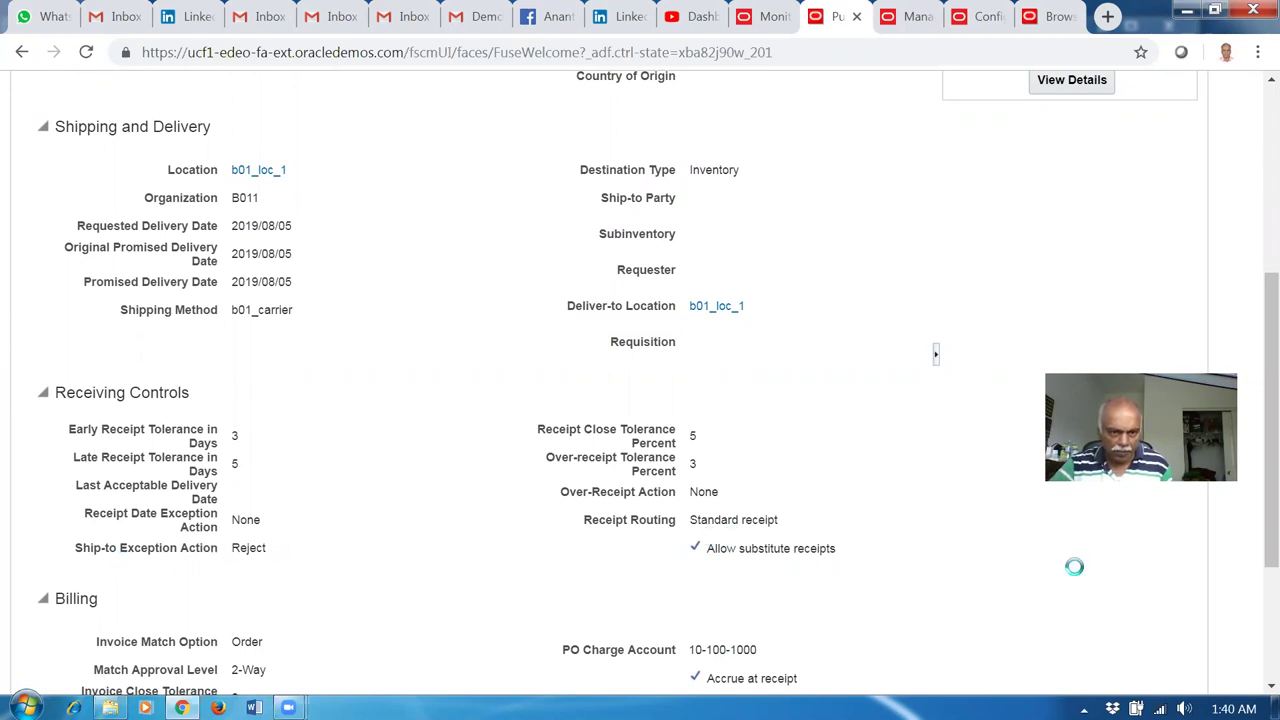
pyautogui.scroll(-2, 1248, 480)
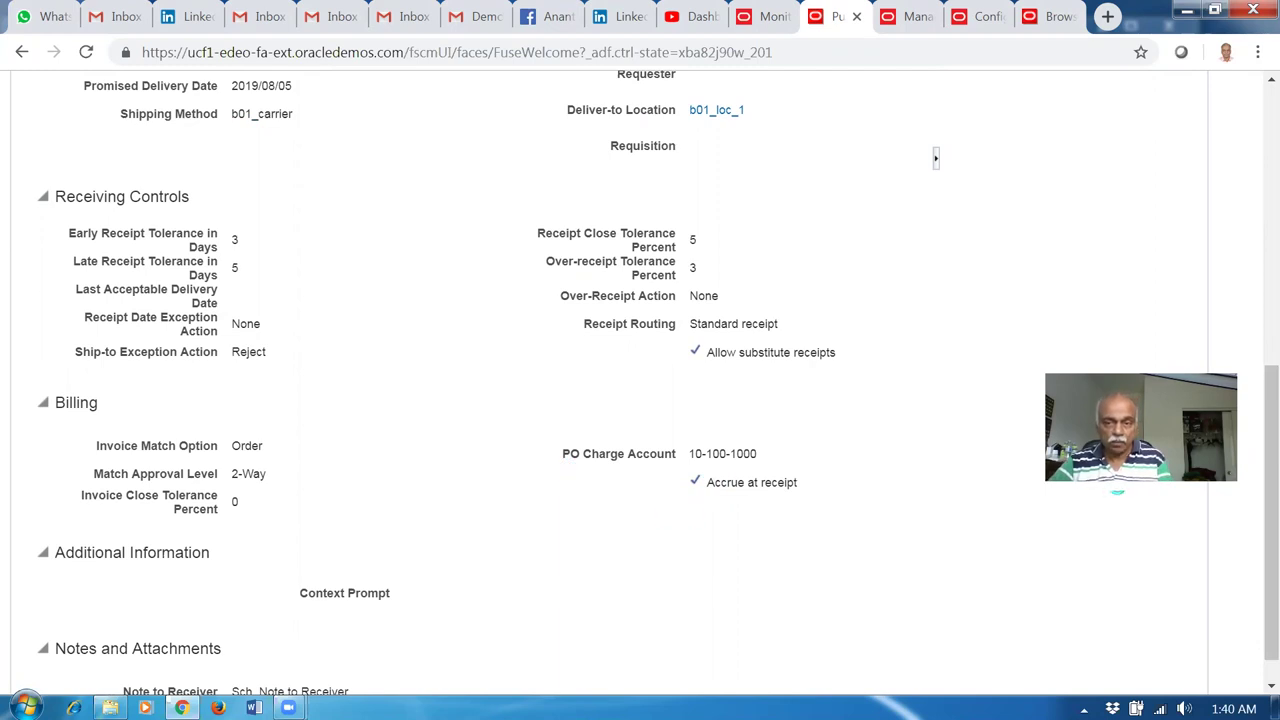
pyautogui.scroll(-1, 1252, 547)
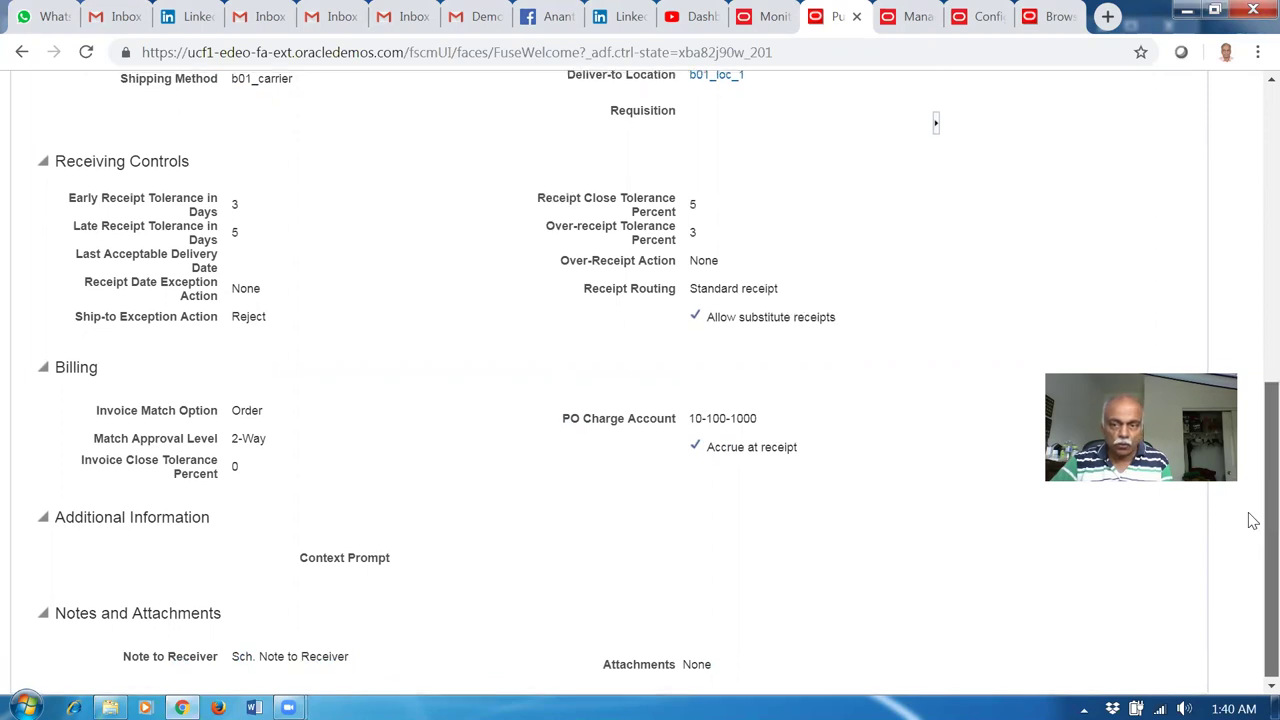
pyautogui.moveTo(1249, 517); pyautogui.dragTo(1250, 285)
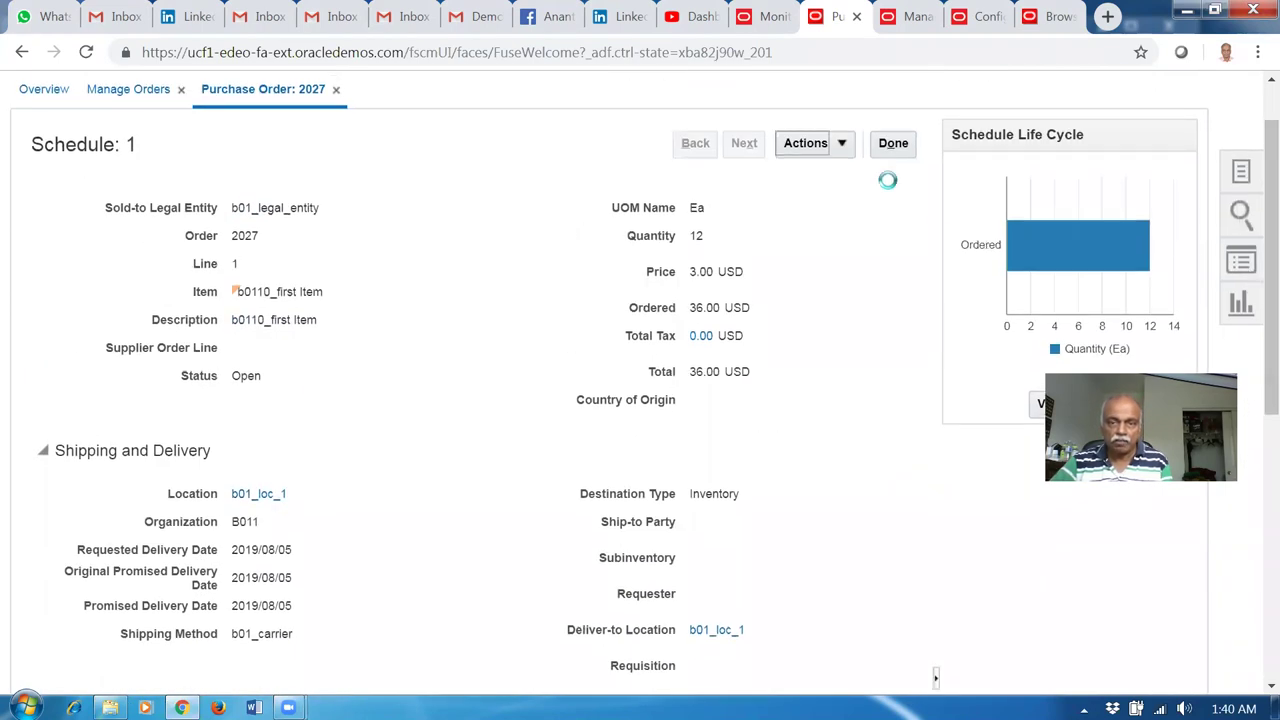
pyautogui.click(892, 142)
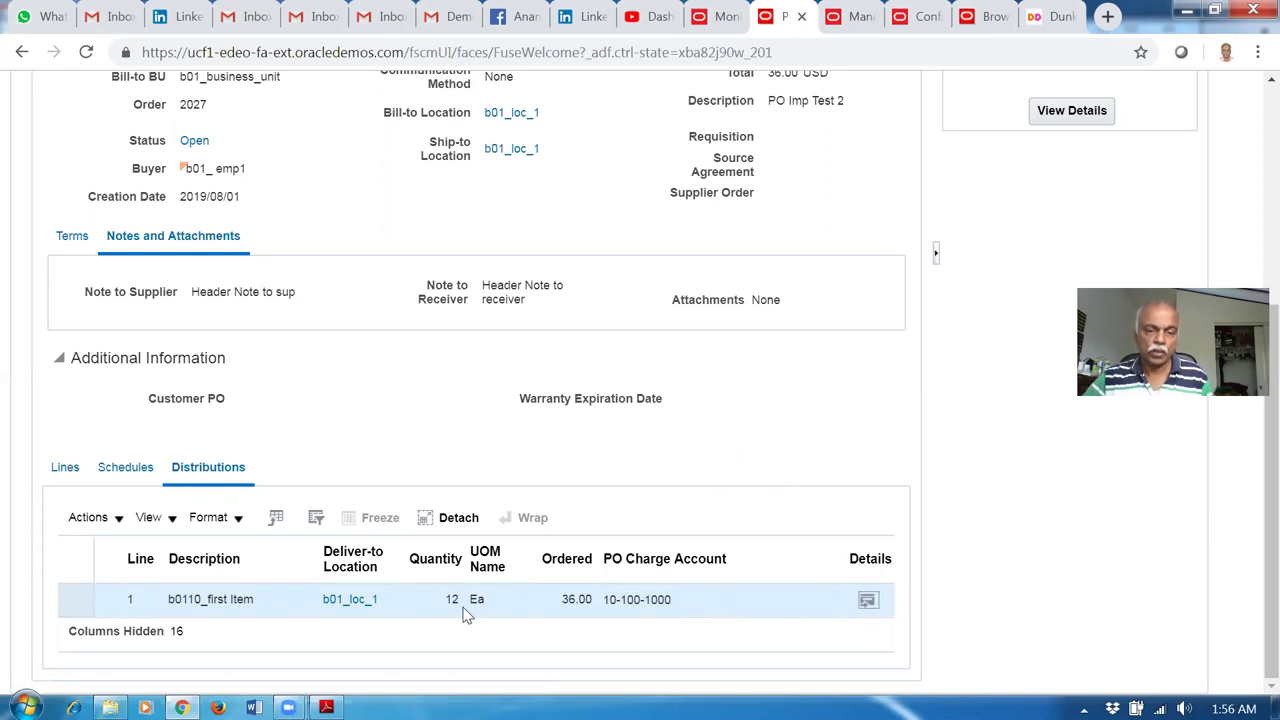
# Open the details of distribution 1 from the order's distributions and review its delivery information and billing accounts.
pyautogui.scroll(3, 558, 610)
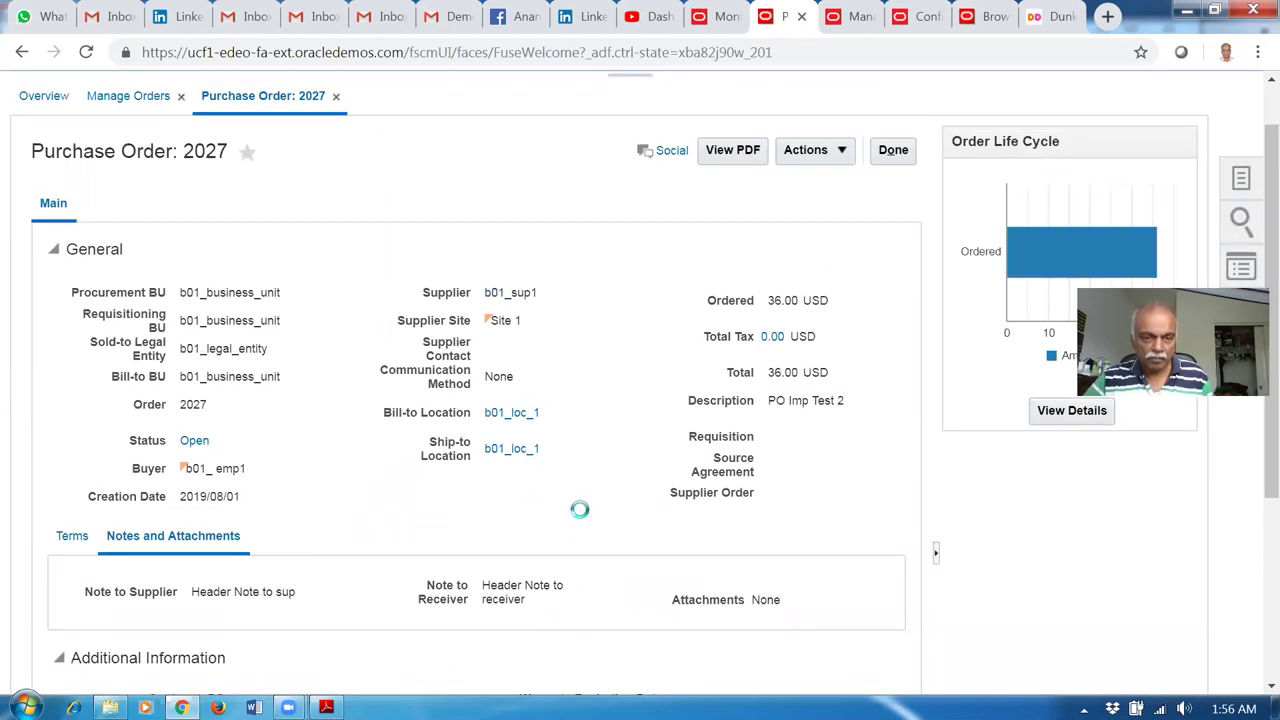
pyautogui.scroll(-3, 581, 511)
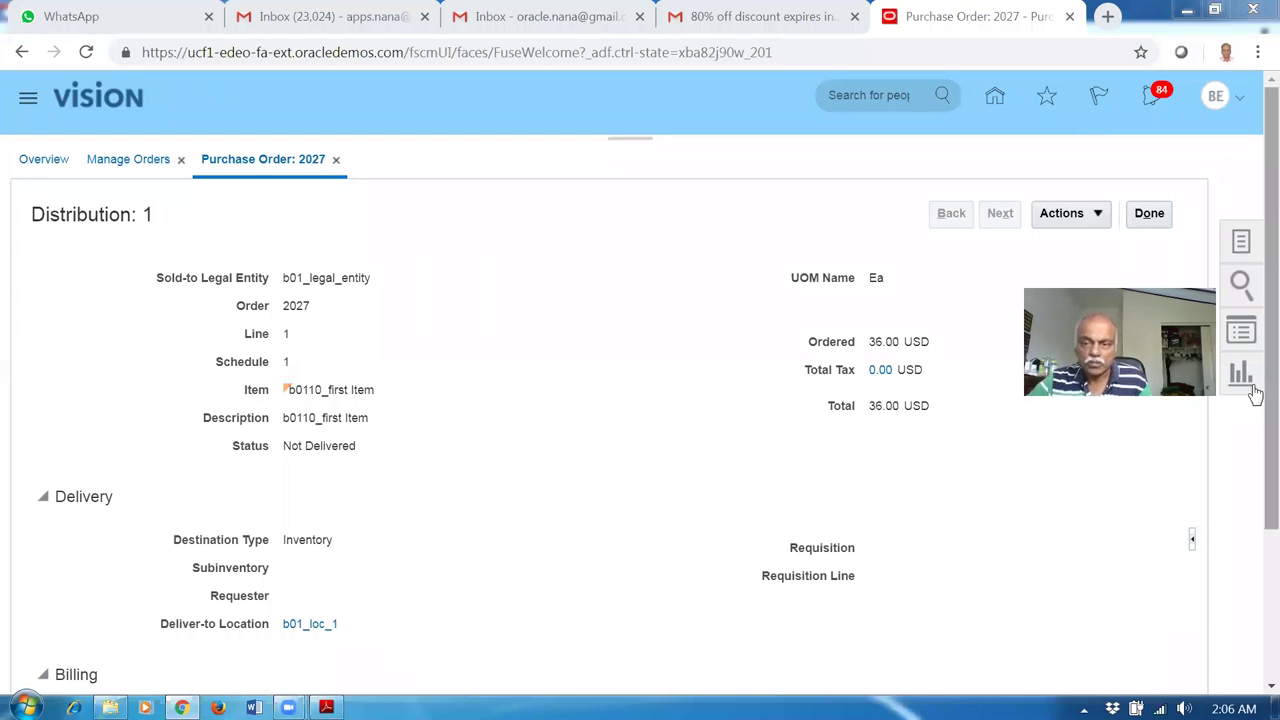
pyautogui.scroll(-2, 1249, 386)
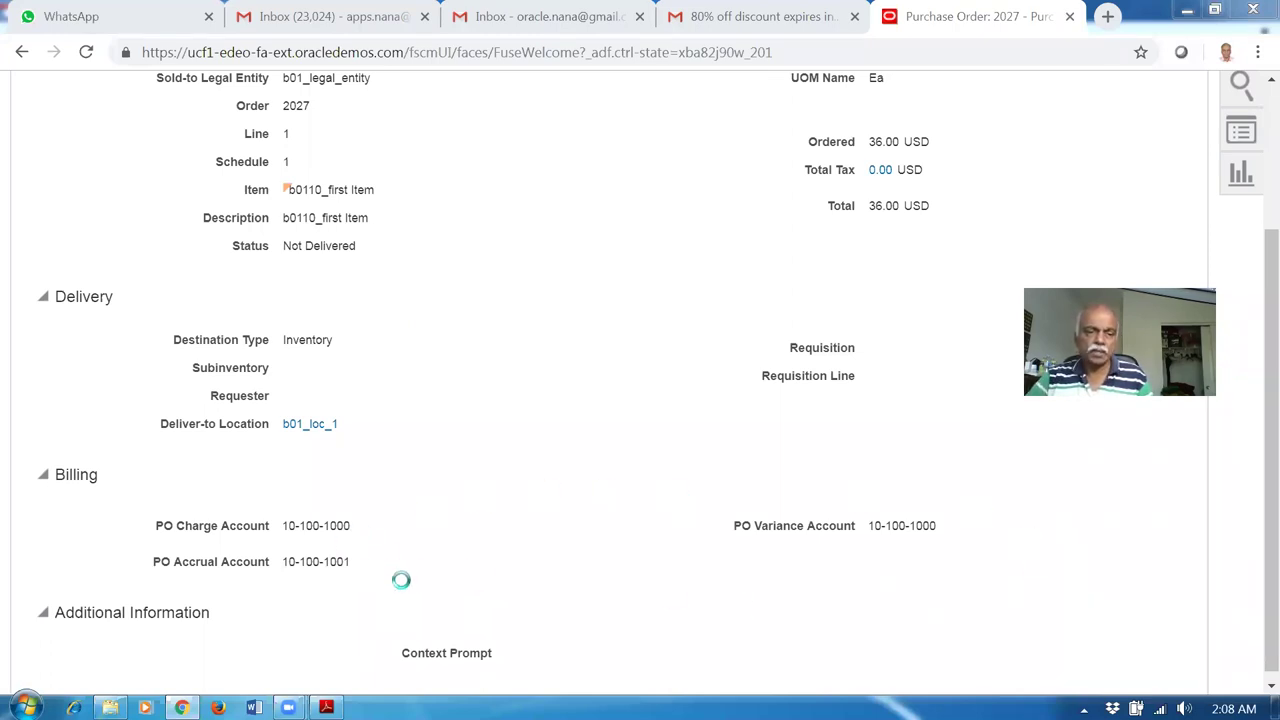
# Switch to the Fusion_Additional_Docs_Records folder and open the Word document 33_Fusion Purchasing Accounting.
pyautogui.click(110, 707)
pyautogui.click(289, 473)
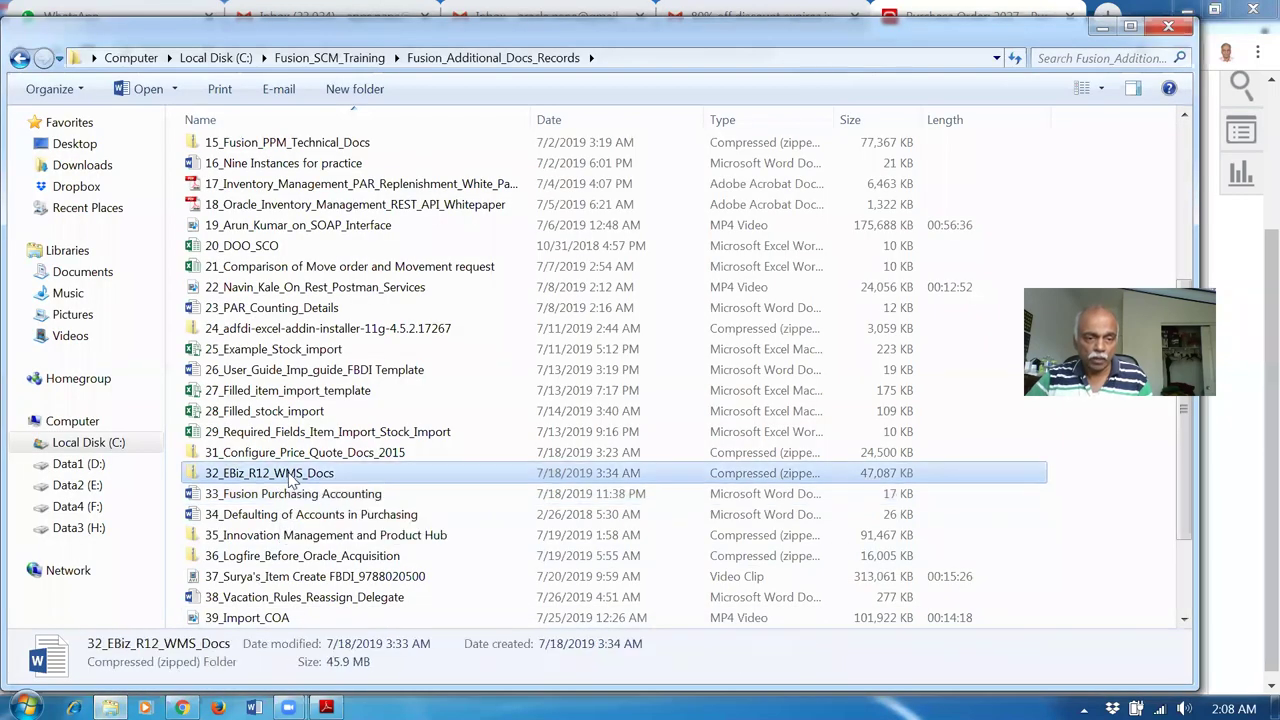
pyautogui.click(296, 496)
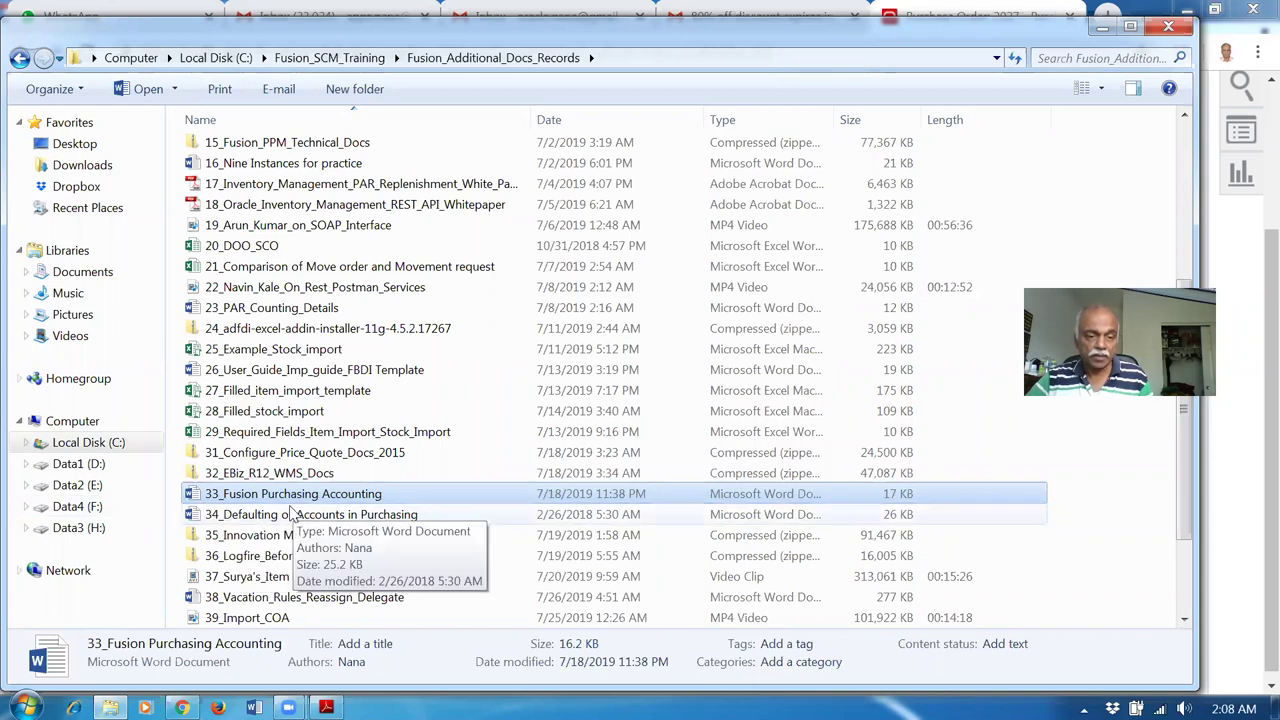
pyautogui.doubleClick(286, 498)
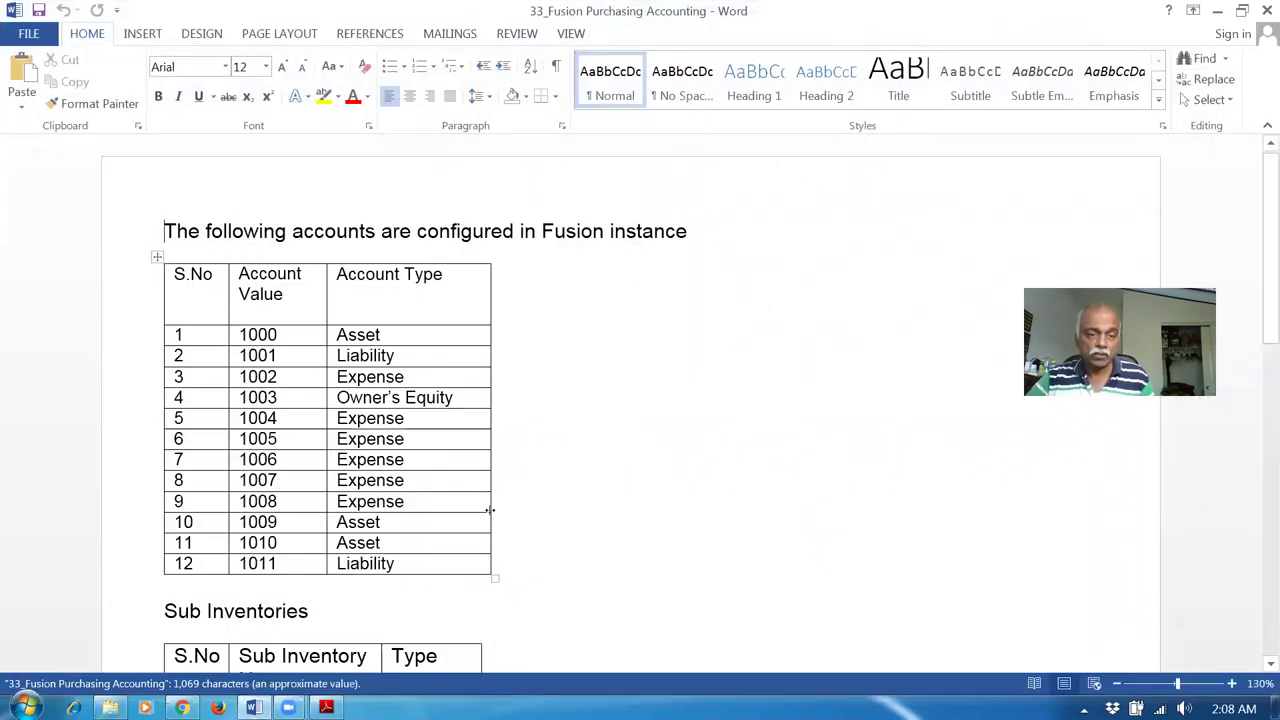
# Review the account types configured for the Fusion instance and the subinventories listed in the document.
pyautogui.moveTo(471, 340); pyautogui.dragTo(494, 557)
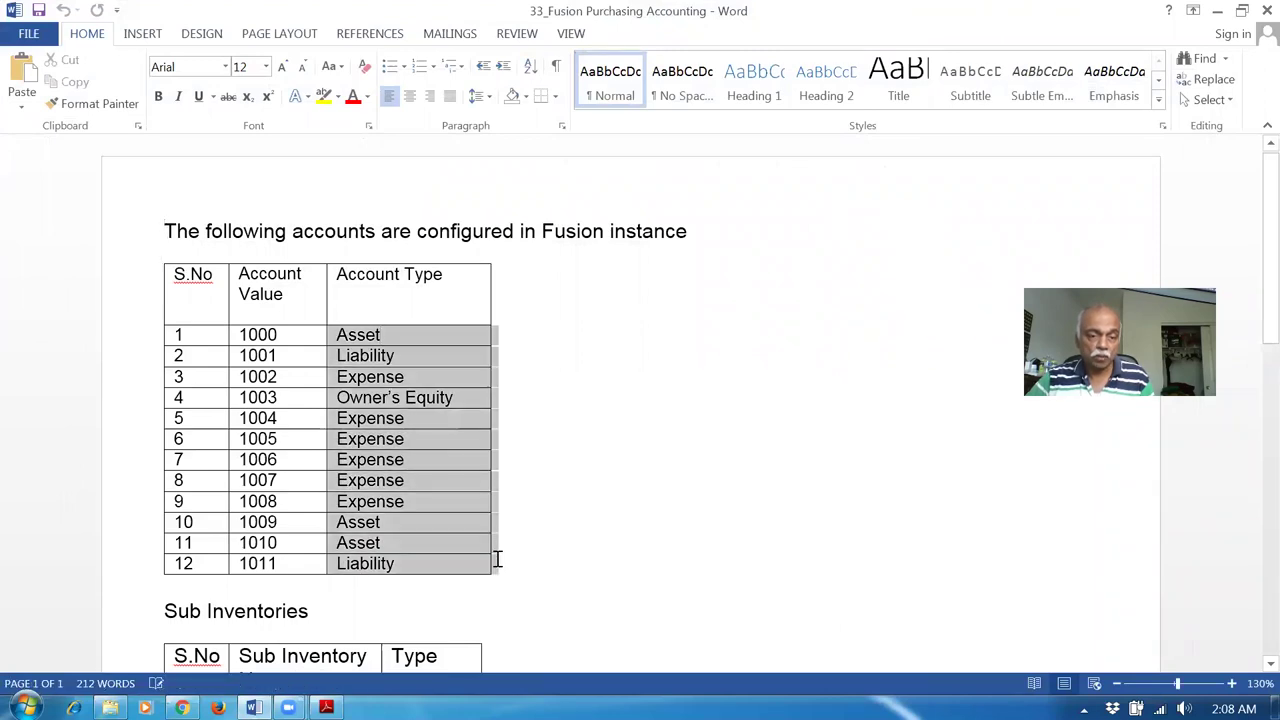
pyautogui.click(749, 580)
pyautogui.scroll(-3, 748, 585)
pyautogui.scroll(-5, 748, 585)
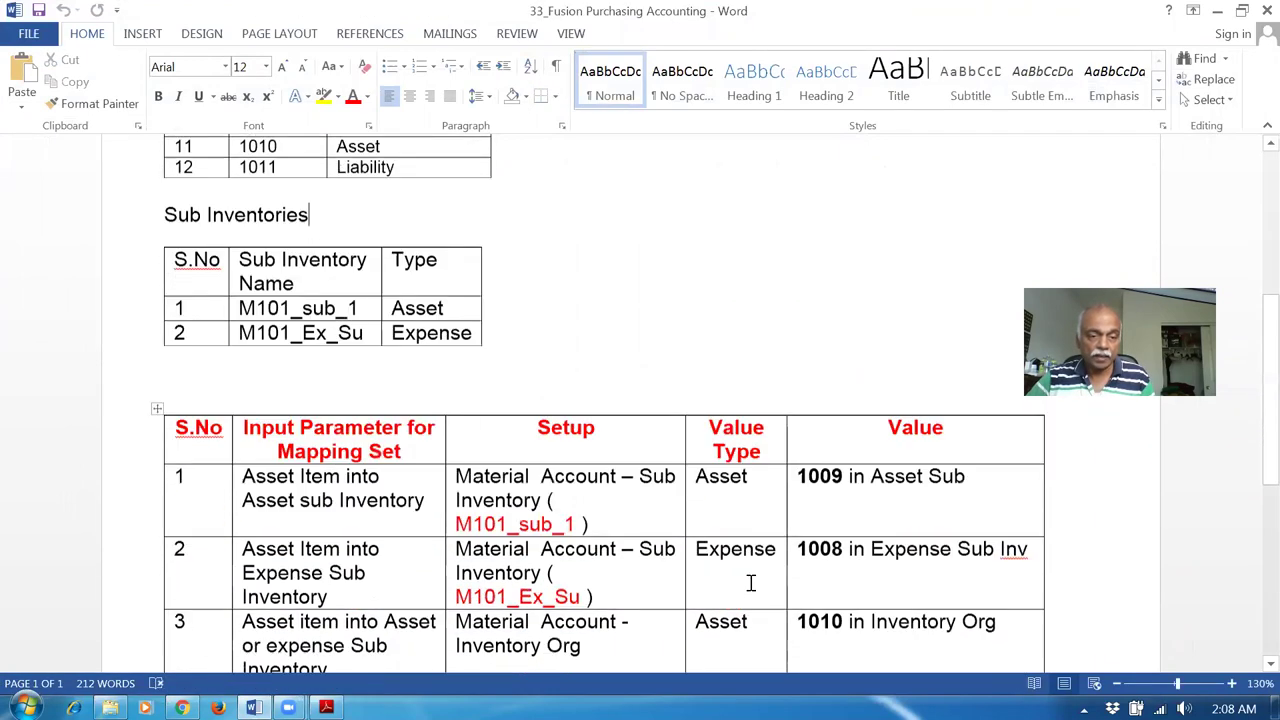
# Examine the mapping set table for the asset and expense item scenarios, their setup sources and account values.
pyautogui.moveTo(242, 253); pyautogui.dragTo(337, 280)
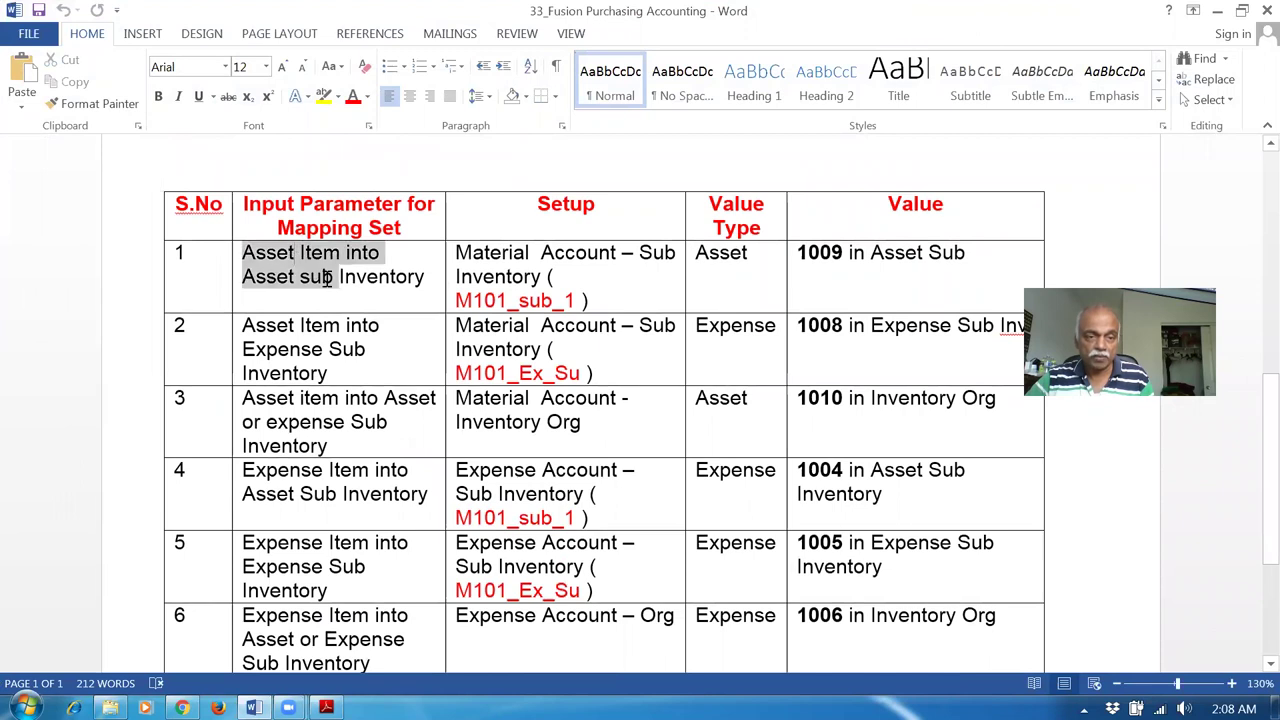
pyautogui.moveTo(242, 326); pyautogui.dragTo(325, 350)
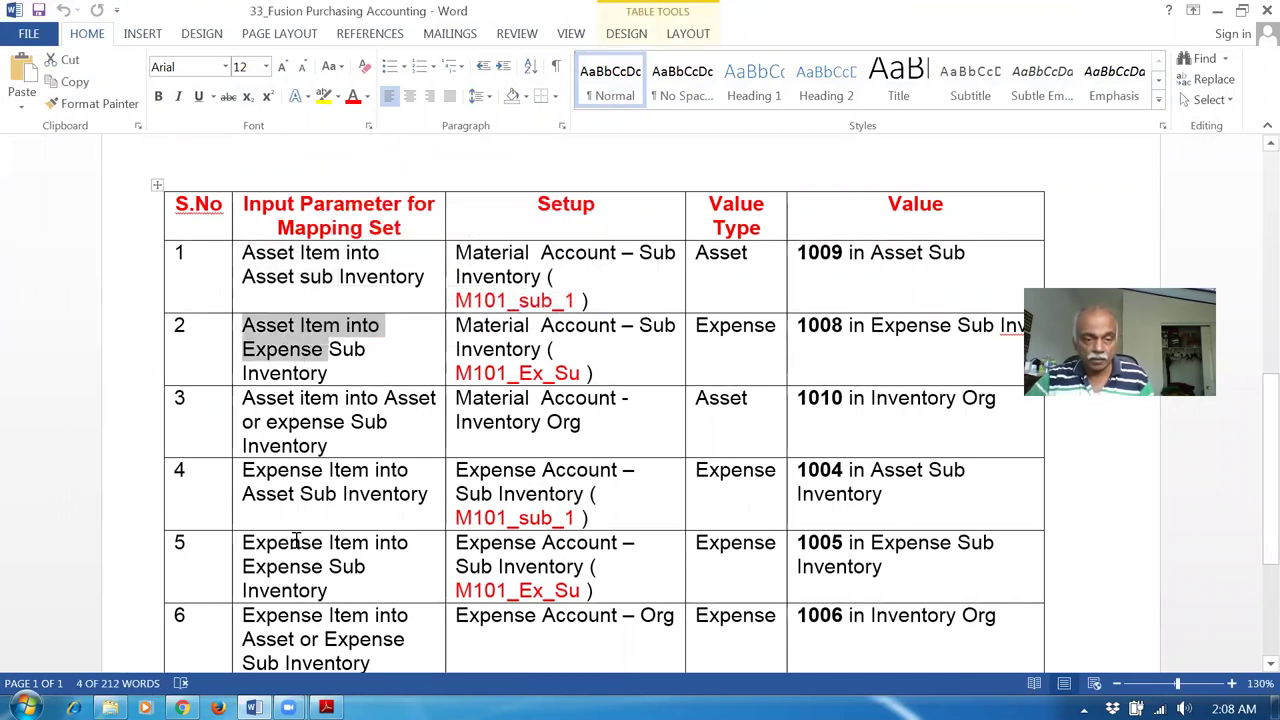
pyautogui.moveTo(296, 541); pyautogui.dragTo(376, 627)
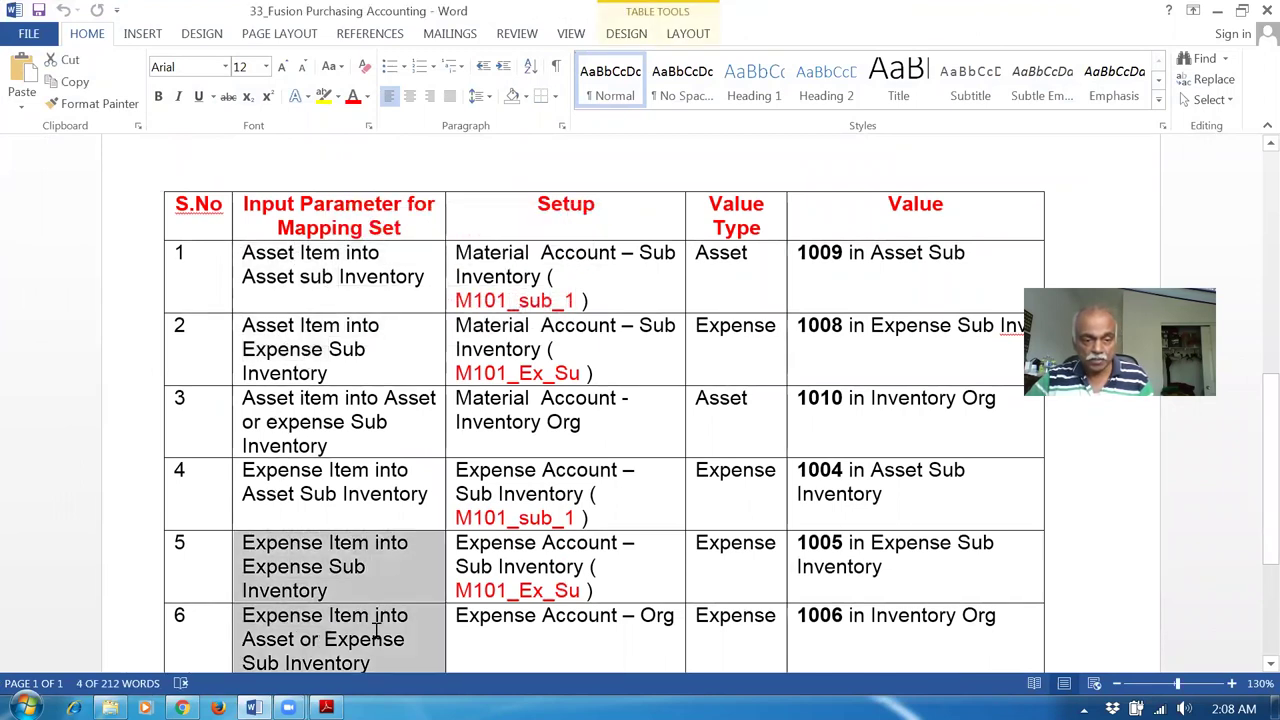
pyautogui.click(753, 512)
pyautogui.scroll(-4, 829, 522)
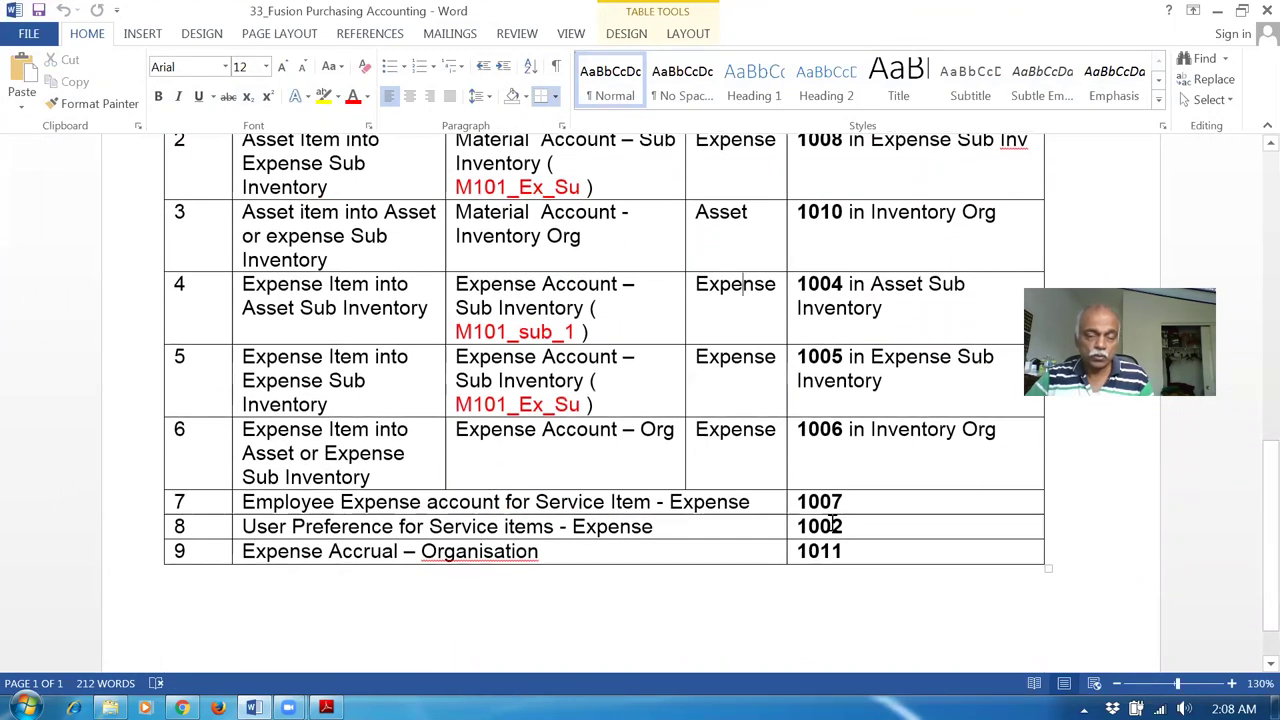
pyautogui.scroll(3, 829, 522)
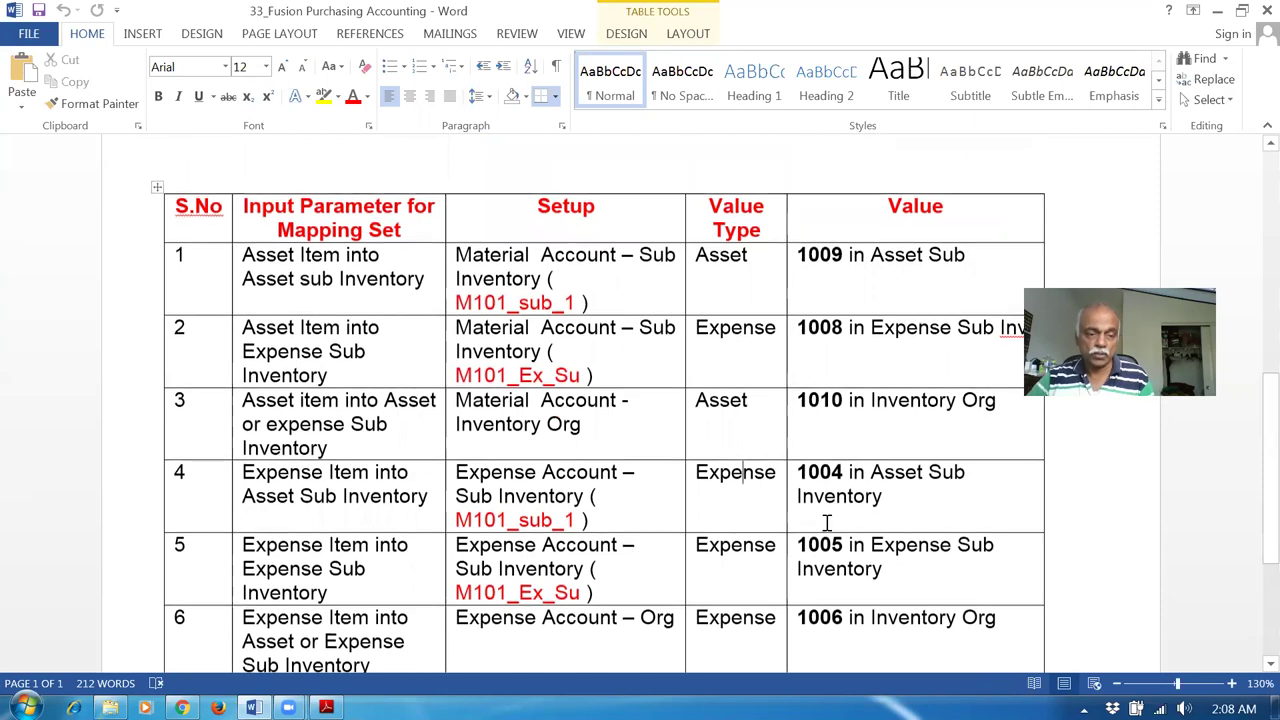
pyautogui.scroll(2, 271, 566)
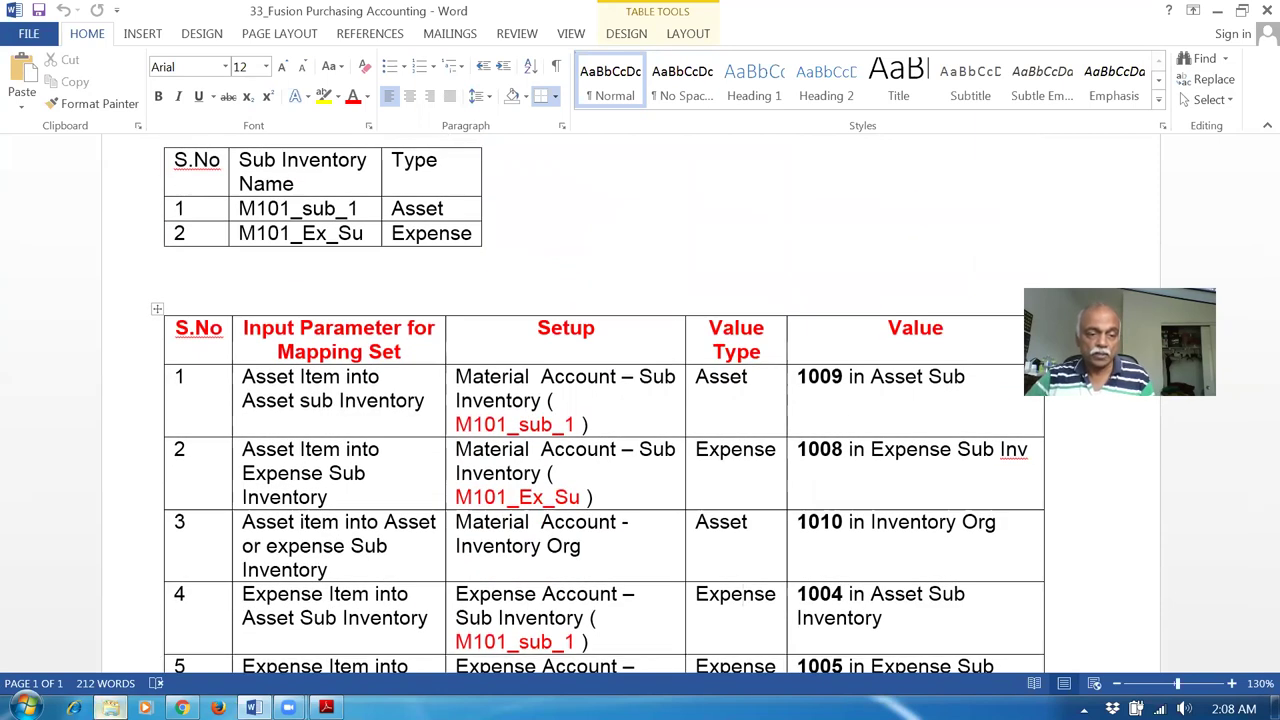
# Return to the Fusion_SCM_Training folder and open PO_Head_Sch_Dist_Defaulting from its Fusion_Procurement_Documentation subfolder.
pyautogui.click(110, 707)
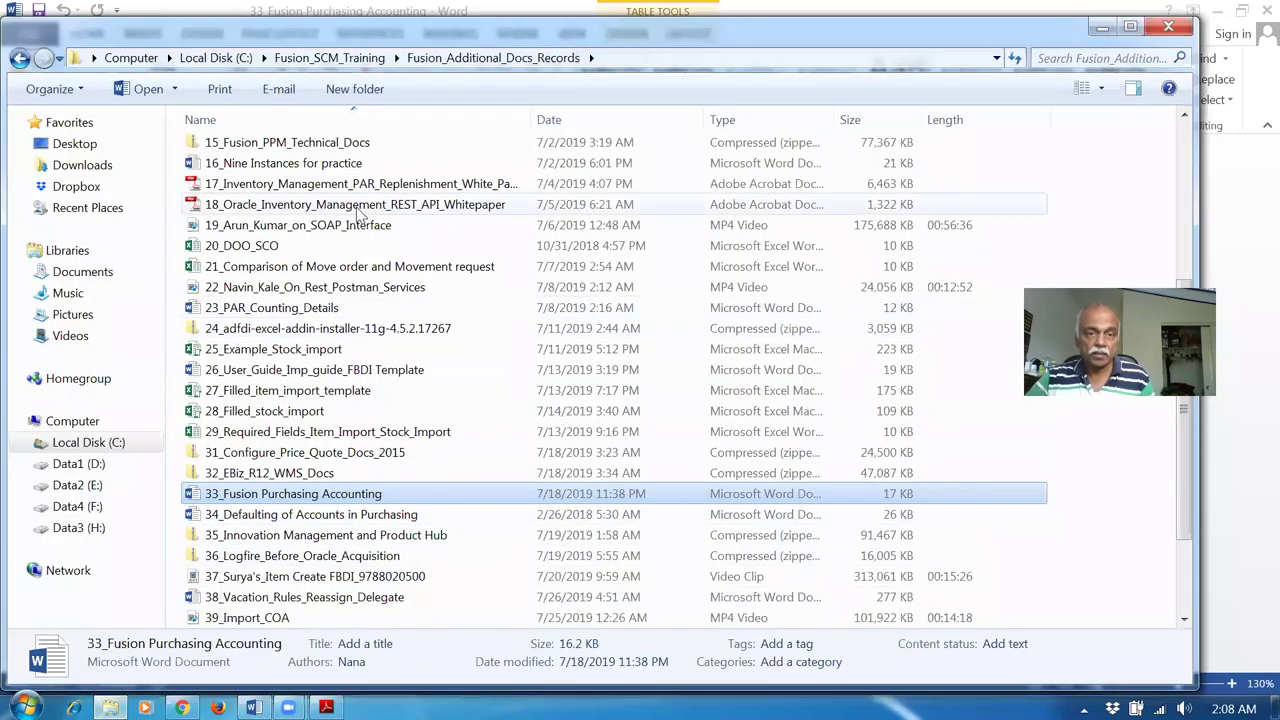
pyautogui.click(329, 57)
pyautogui.doubleClick(257, 255)
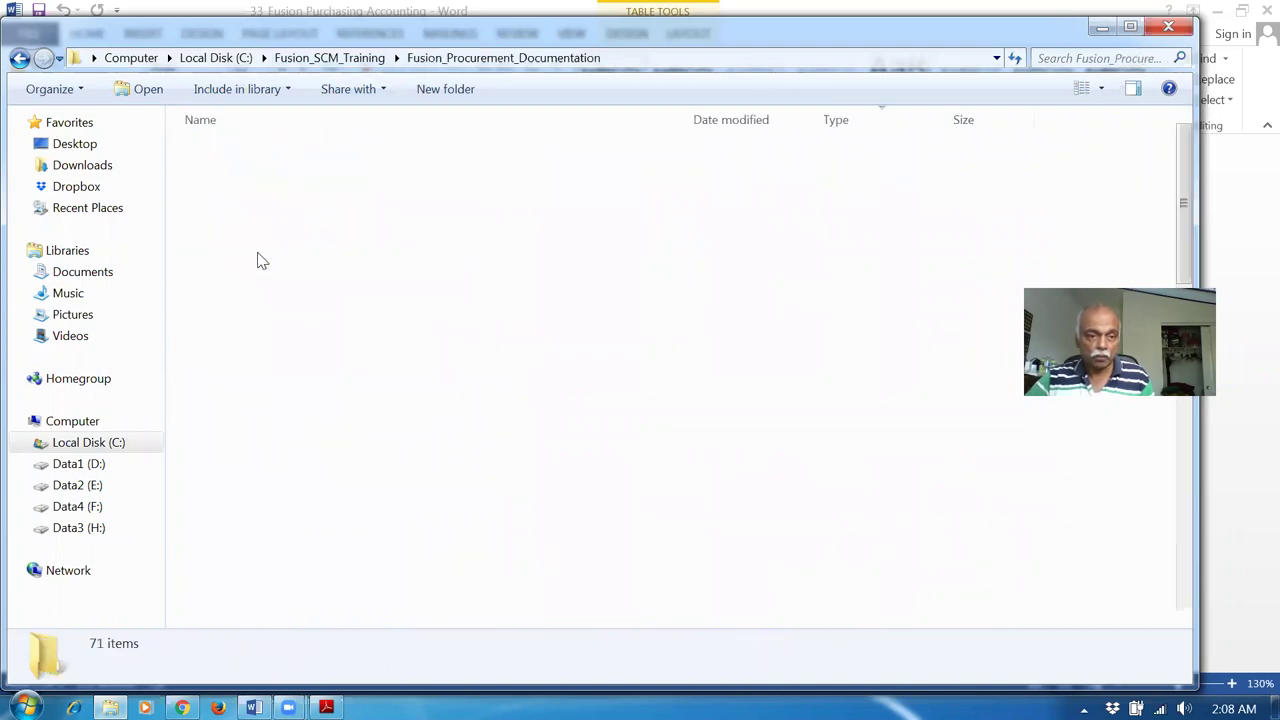
pyautogui.click(268, 488)
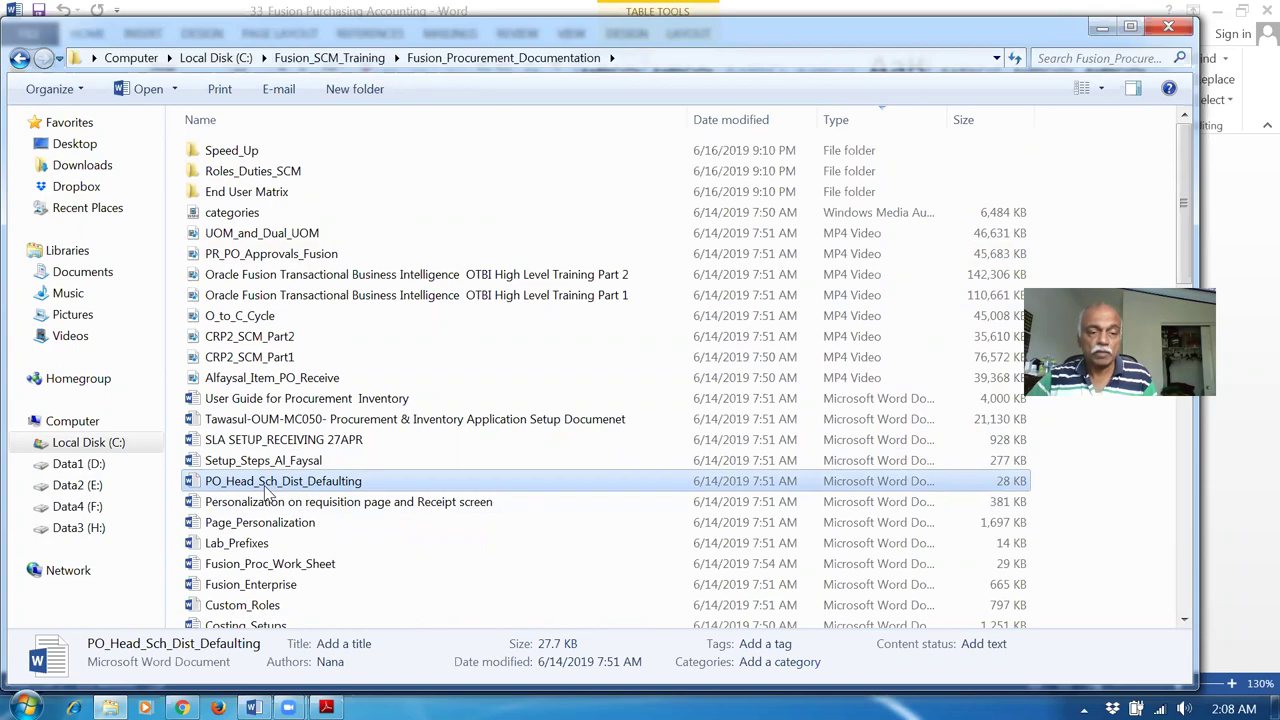
pyautogui.doubleClick(268, 486)
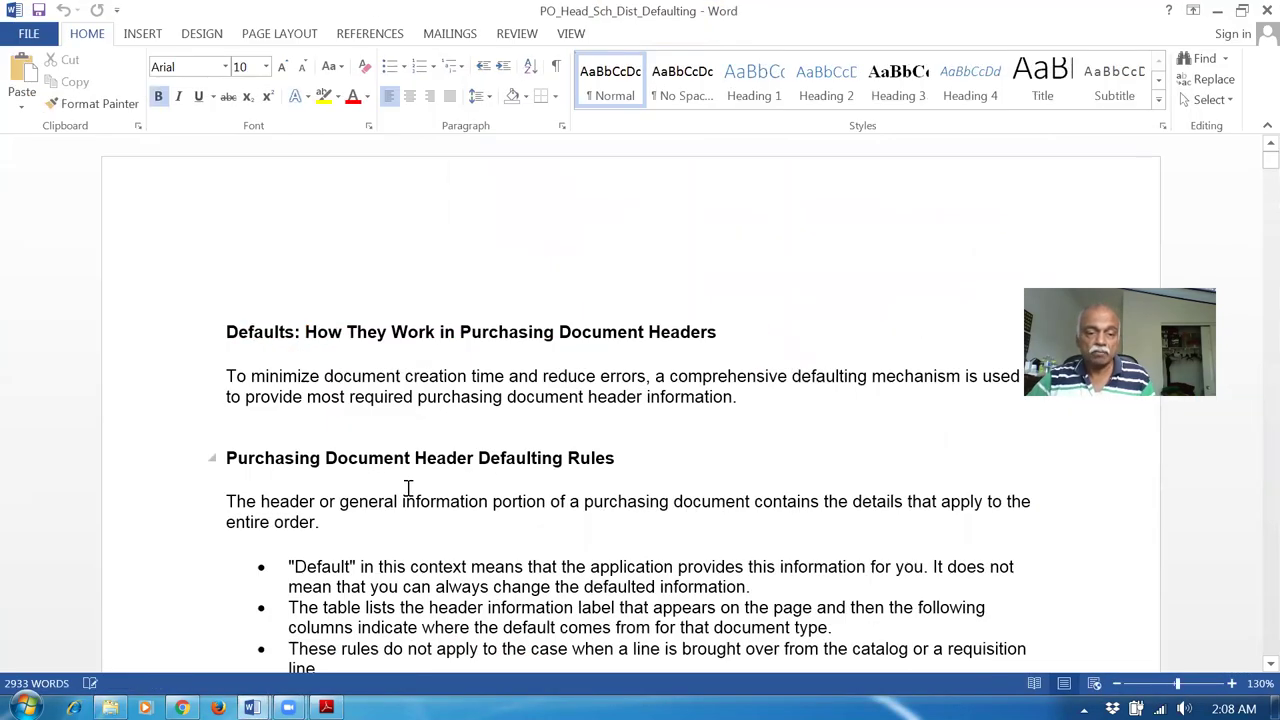
# Examine the header defaulting table, focusing on where the Bill-to Location of a purchase order defaults from.
pyautogui.scroll(-9, 408, 488)
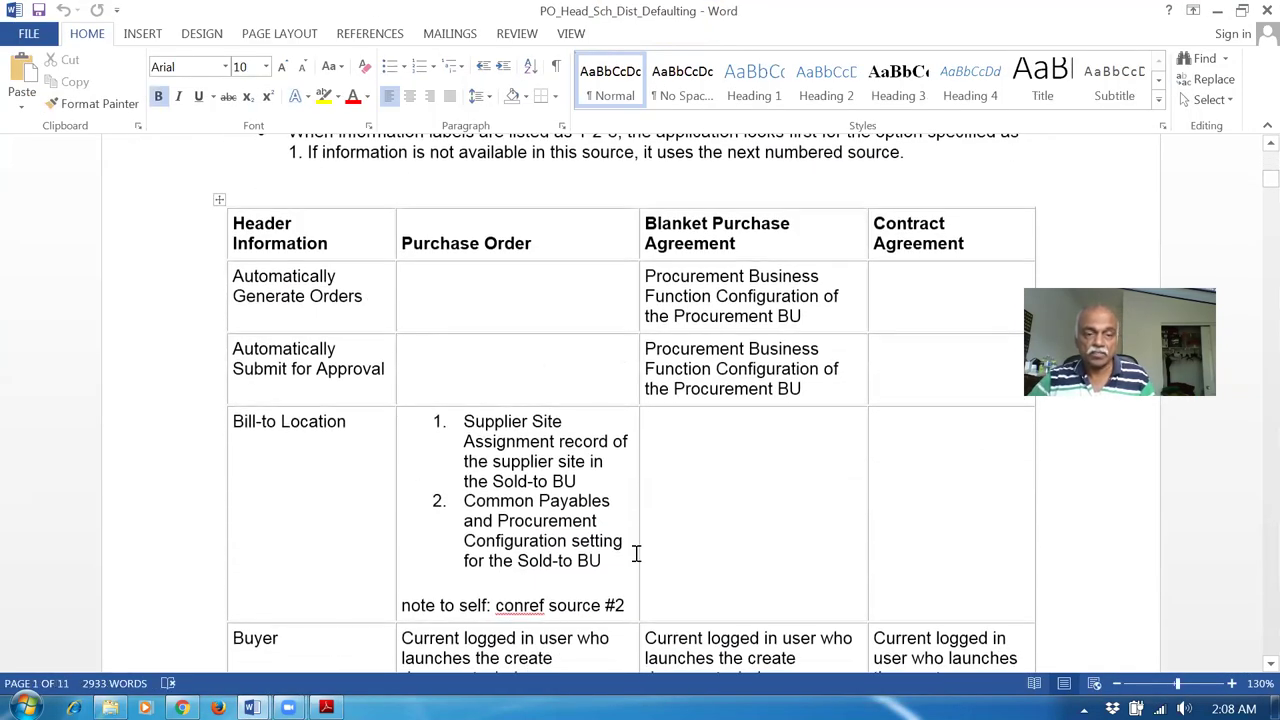
pyautogui.keyDown('shift'); pyautogui.click(290, 305); pyautogui.keyUp('shift')
pyautogui.click(797, 296)
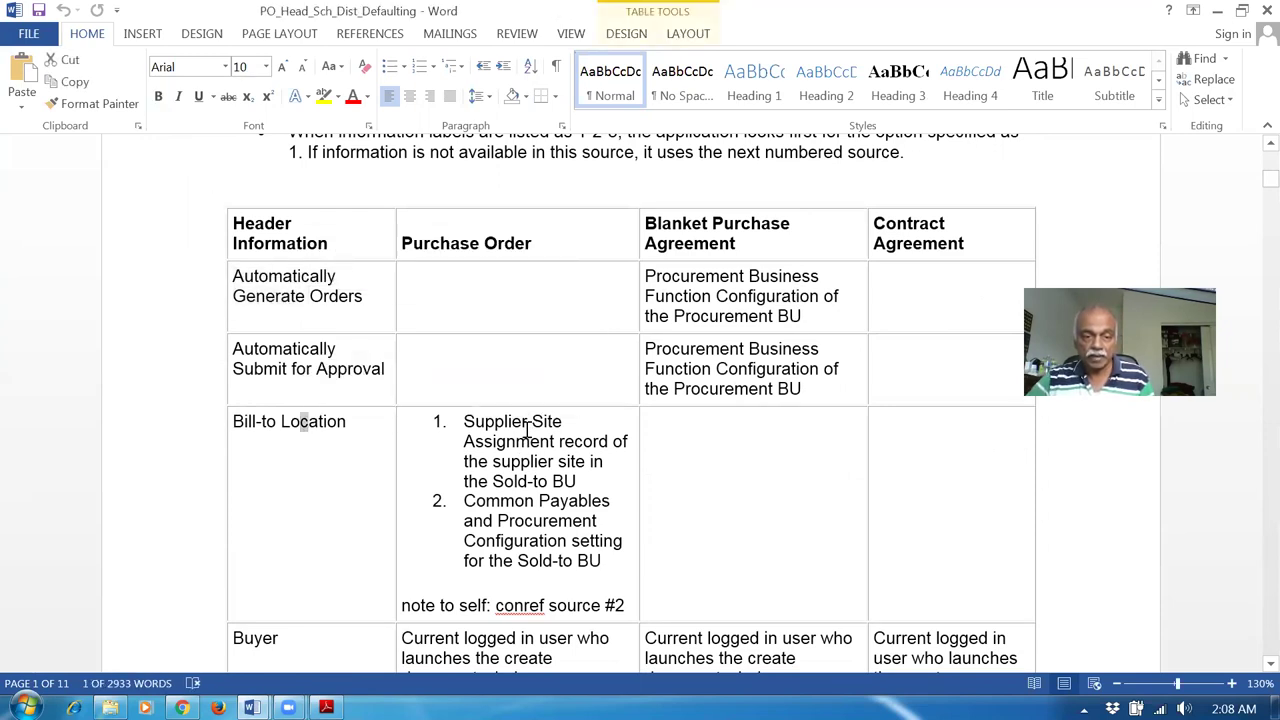
pyautogui.moveTo(514, 423); pyautogui.dragTo(581, 557)
pyautogui.click(298, 421)
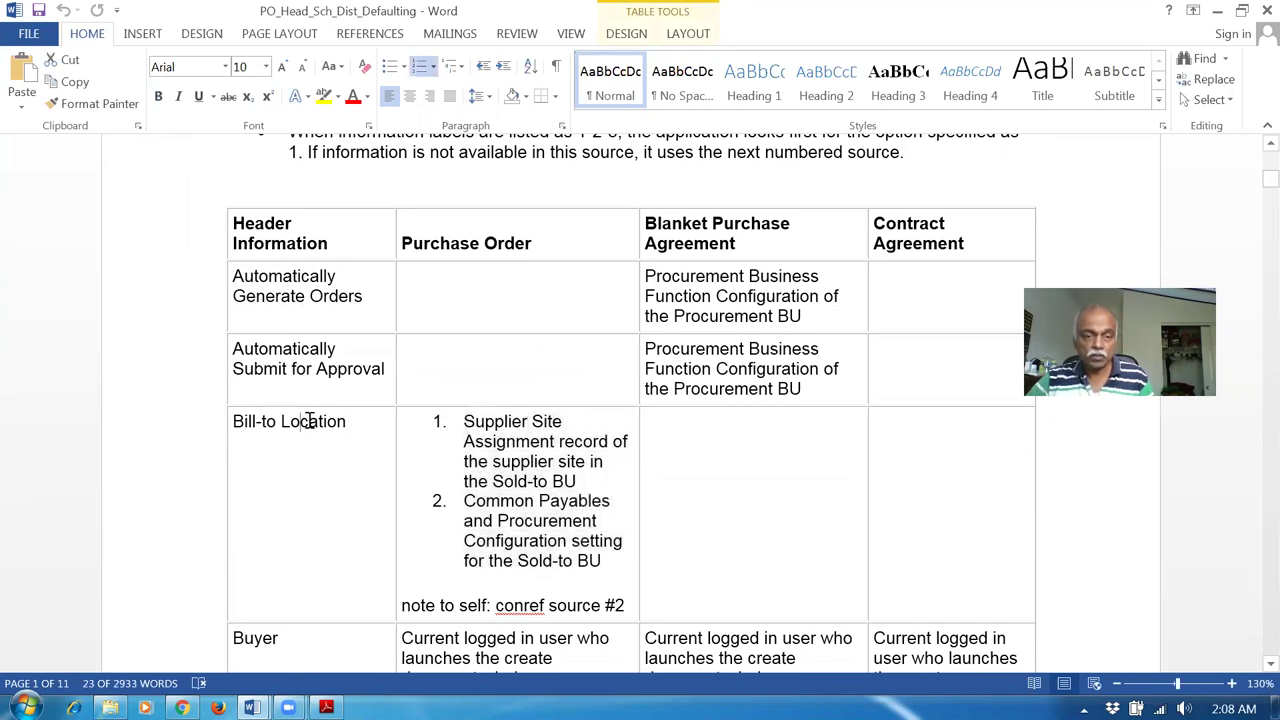
# Read through the remaining purchasing document header defaulting rules and continue to the Purchasing Document Line Defaulting Rules.
pyautogui.press('Down')
pyautogui.press('Down')
pyautogui.press('Down')
pyautogui.press('Down')
pyautogui.press('Down')
pyautogui.press('Down')
pyautogui.press('Down')
pyautogui.press('Down')
pyautogui.press('Down')
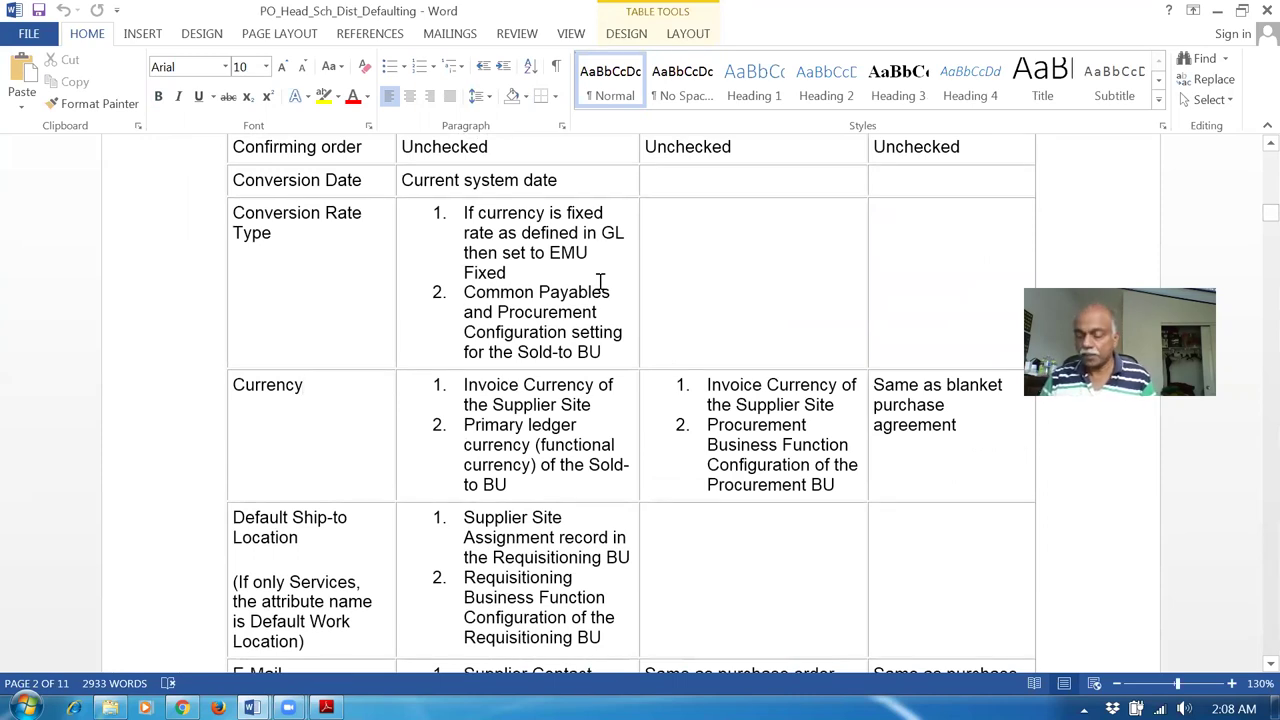
pyautogui.press('Down')
pyautogui.press('Down')
pyautogui.press('Down')
pyautogui.press('Down')
pyautogui.press('Down')
pyautogui.press('Down')
pyautogui.press('Down')
pyautogui.press('Down')
pyautogui.press('Down')
pyautogui.press('Down')
pyautogui.press('Down')
pyautogui.press('Down')
pyautogui.press('Down')
pyautogui.press('Down')
pyautogui.press('Down')
pyautogui.press('Down')
pyautogui.press('Down')
pyautogui.press('Down')
pyautogui.press('Down')
pyautogui.press('Down')
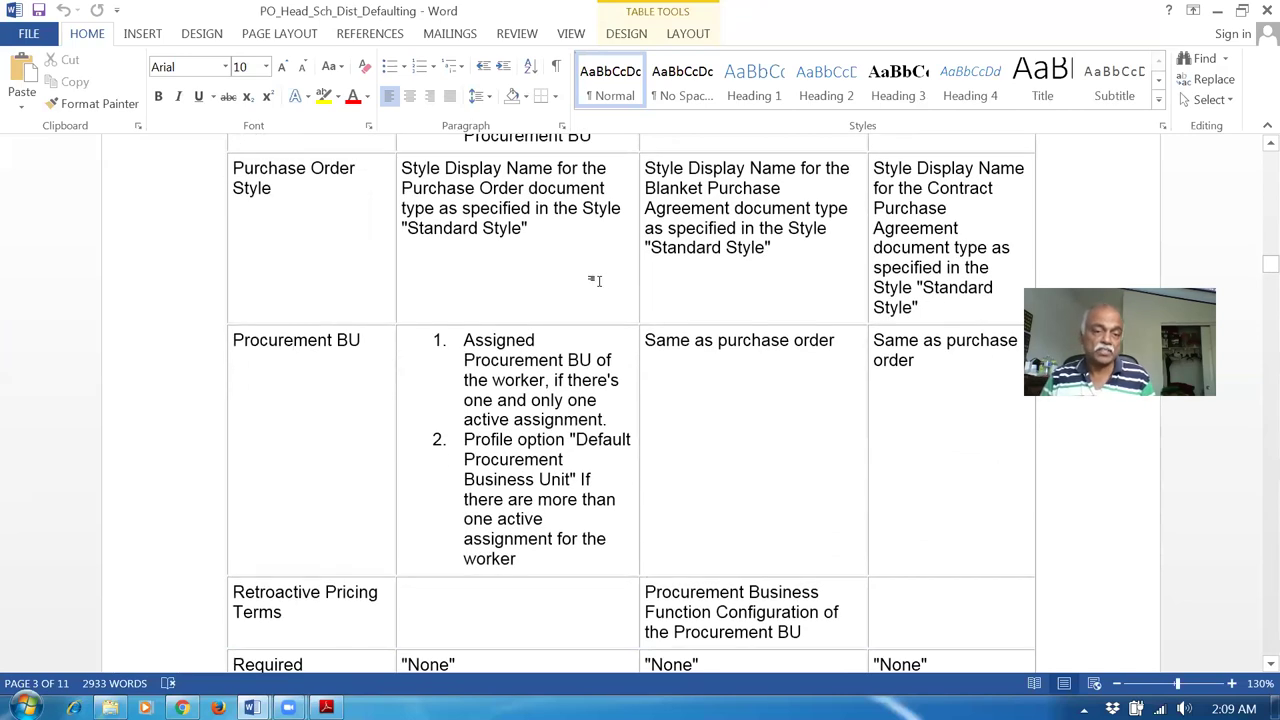
pyautogui.press('Down')
pyautogui.press('Down')
pyautogui.press('Down')
pyautogui.press('Down')
pyautogui.press('Down')
pyautogui.press('Down')
pyautogui.press('Down')
pyautogui.press('Down')
pyautogui.press('Down')
pyautogui.press('Down')
pyautogui.press('Down')
pyautogui.press('Down')
pyautogui.press('Down')
pyautogui.press('Down')
pyautogui.press('Down')
pyautogui.press('Down')
pyautogui.press('Down')
pyautogui.press('Down')
pyautogui.press('Down')
pyautogui.press('Down')
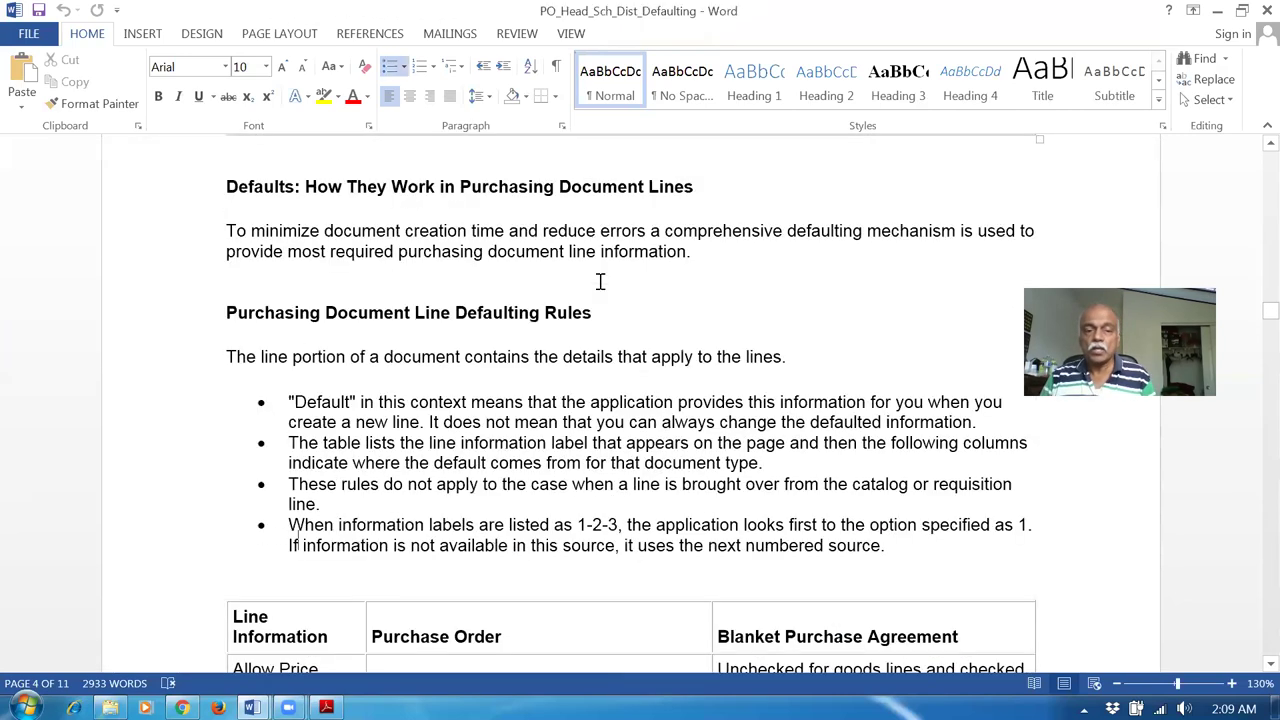
pyautogui.scroll(-2, 600, 282)
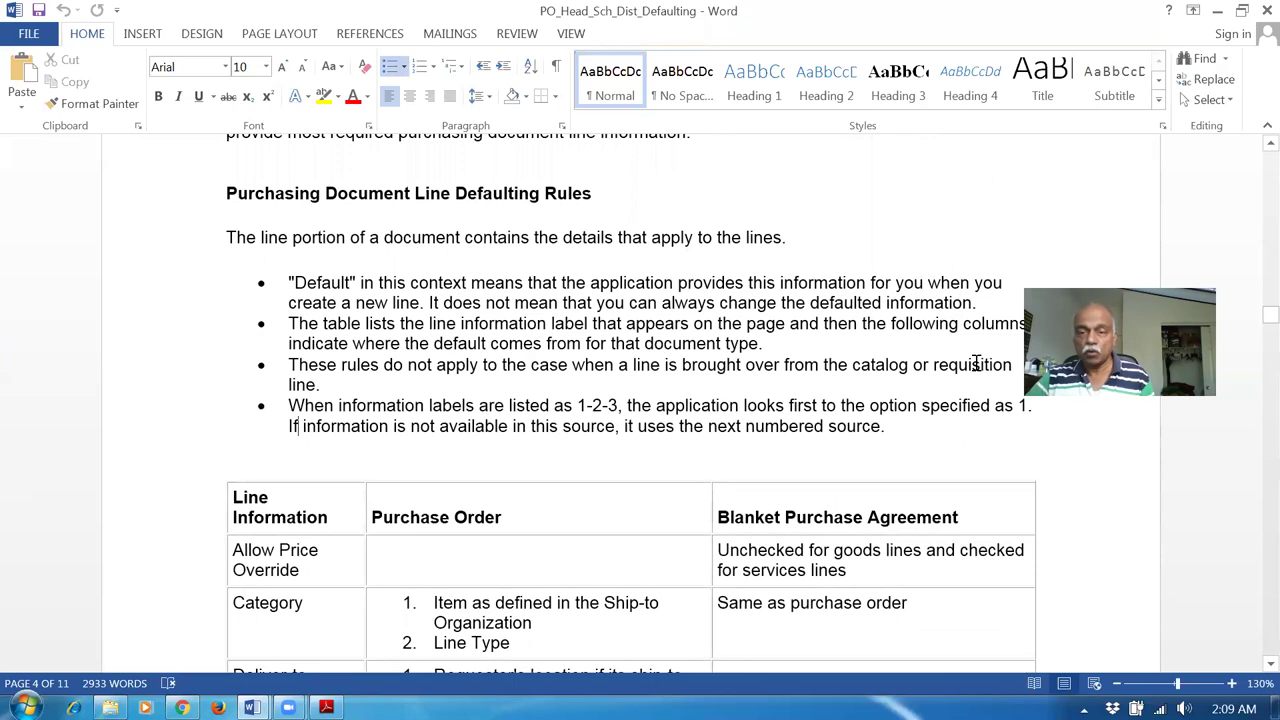